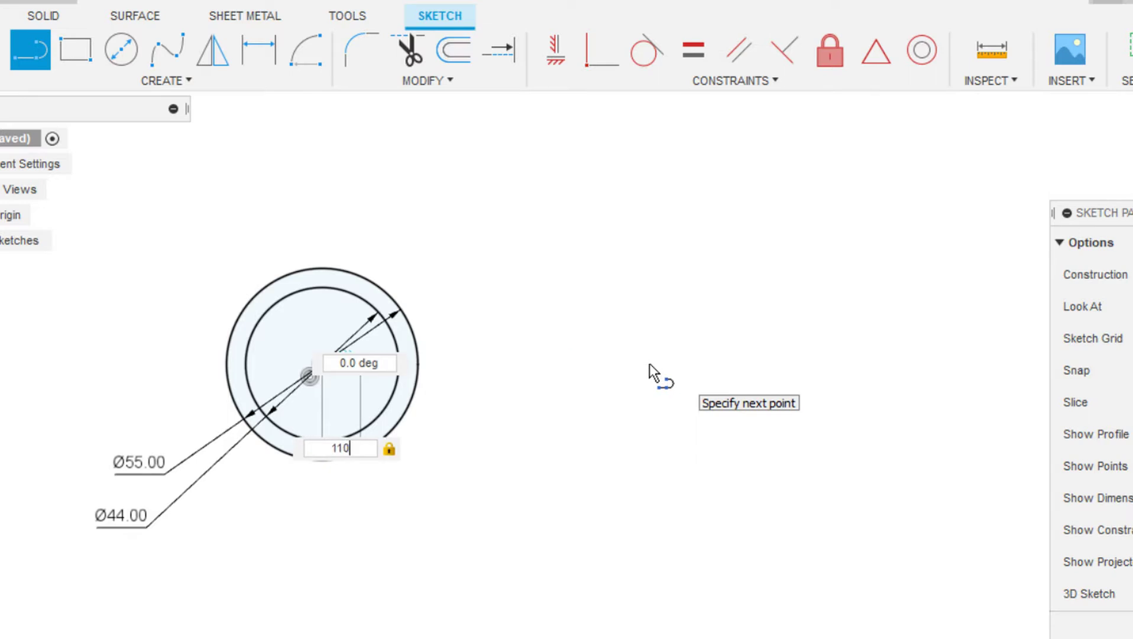
# - Finish the 110 mm horizontal line from the concentric circles' centre and convert it to a construction line
pyautogui.press('Return')
pyautogui.press('Escape')
pyautogui.click(508, 338)
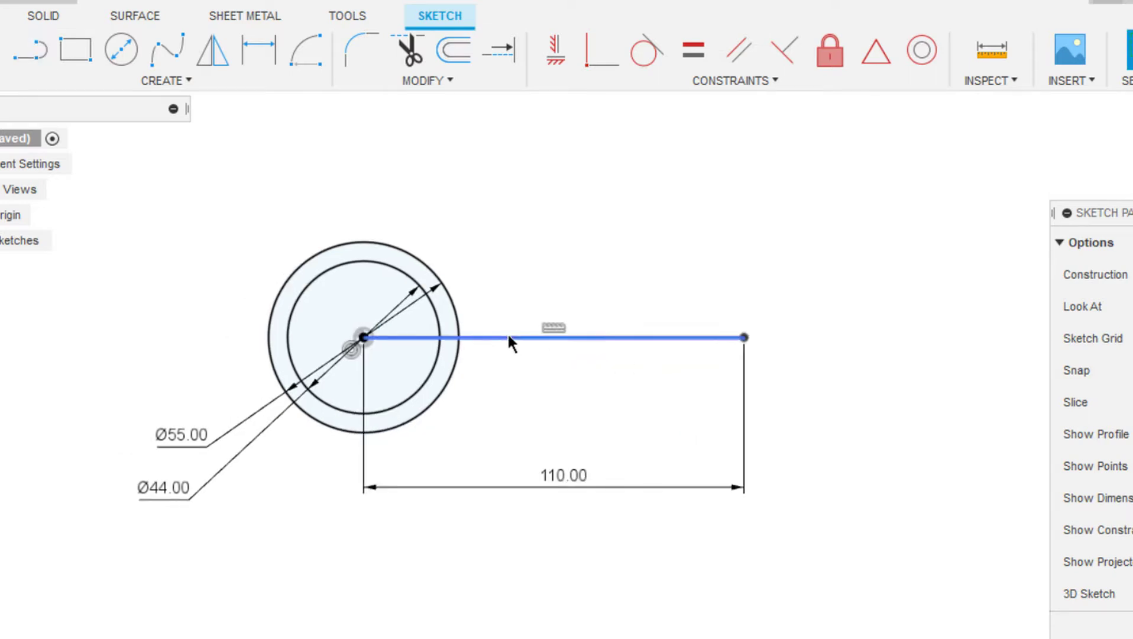
pyautogui.press('x')
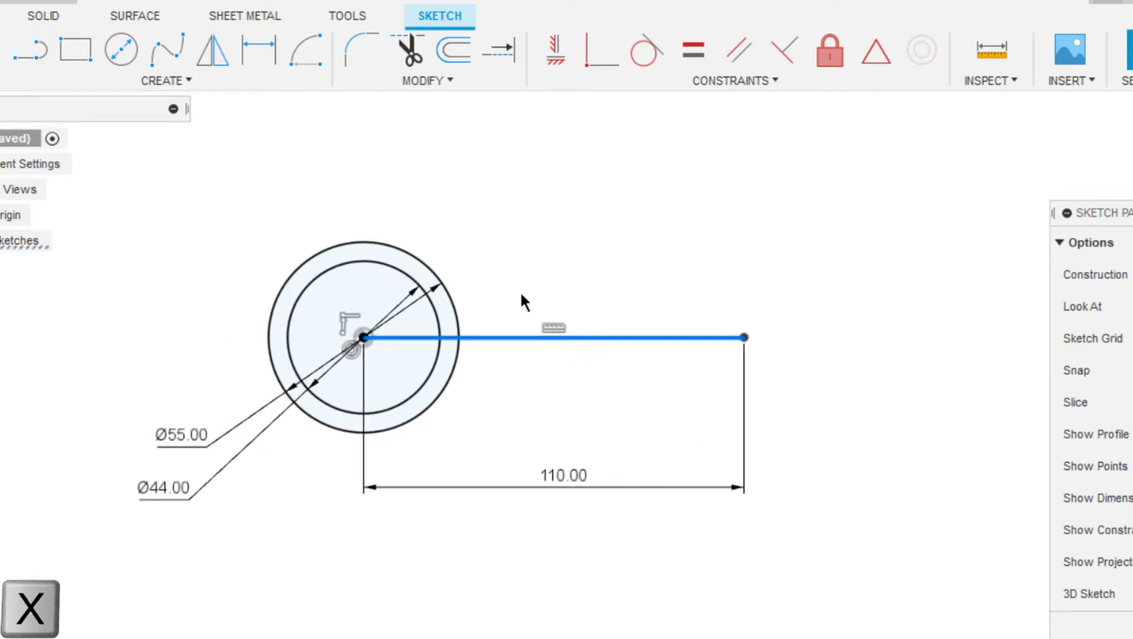
pyautogui.press('x')
pyautogui.moveTo(550, 291); pyautogui.dragTo(528, 284, button='middle')
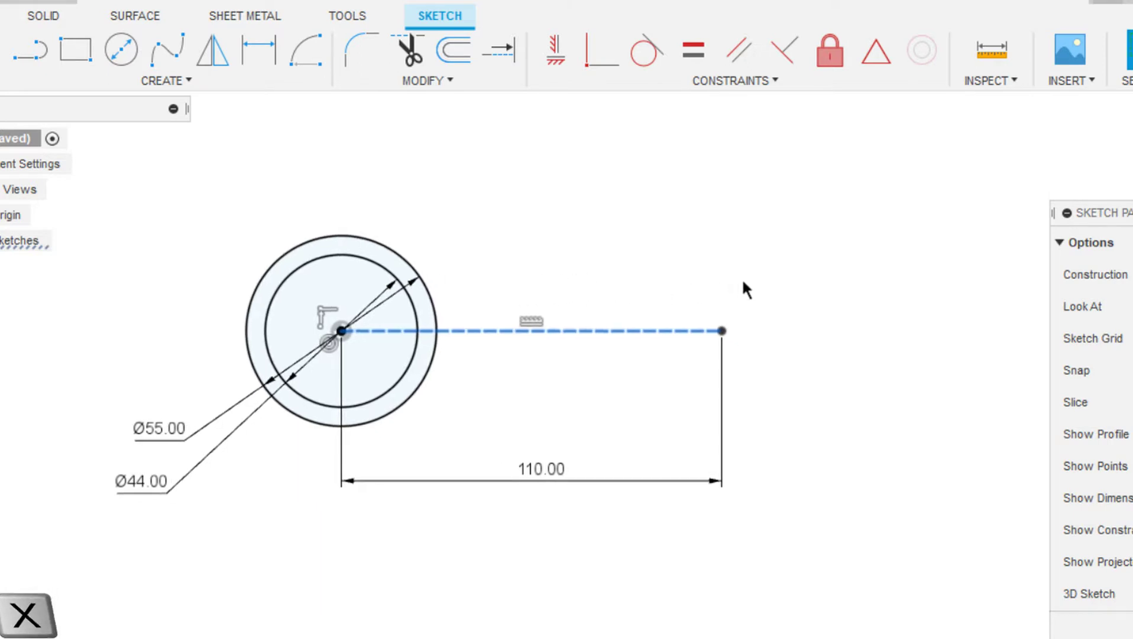
pyautogui.click(747, 282)
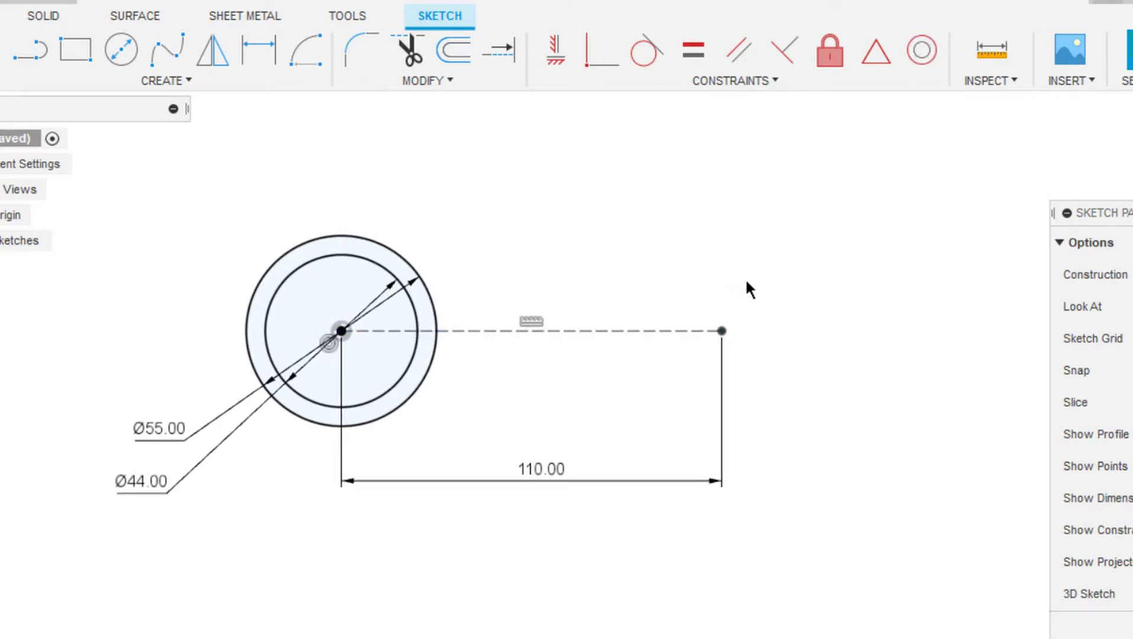
# - Sketch a 22 mm diameter circle centred on the free end of the 110 mm construction line
pyautogui.press('c')
pyautogui.click(722, 331)
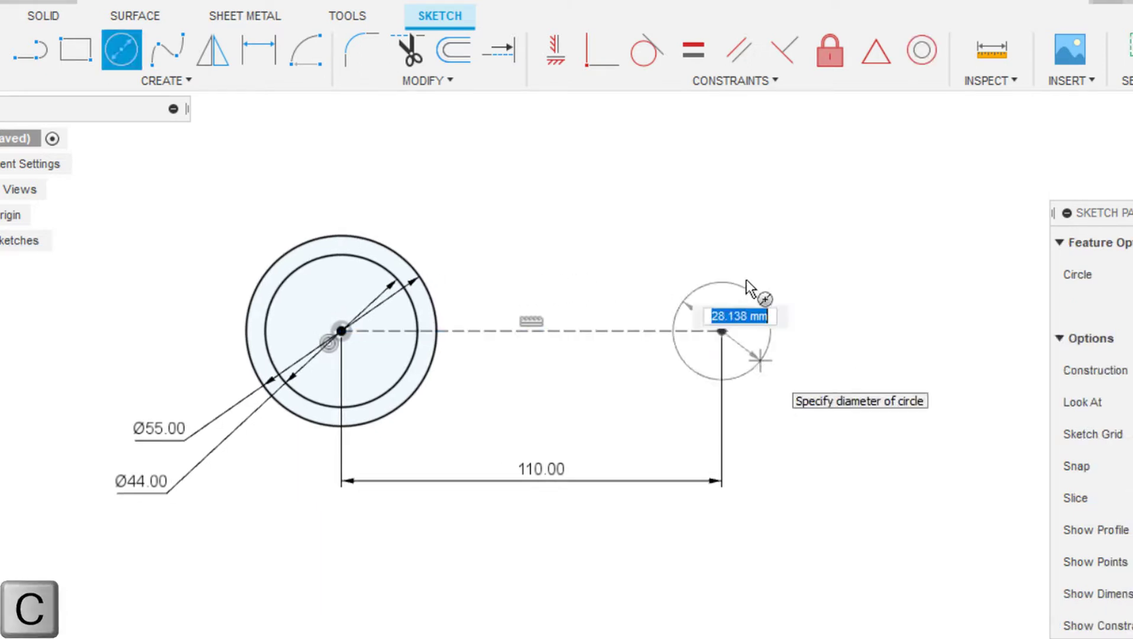
pyautogui.write('22')
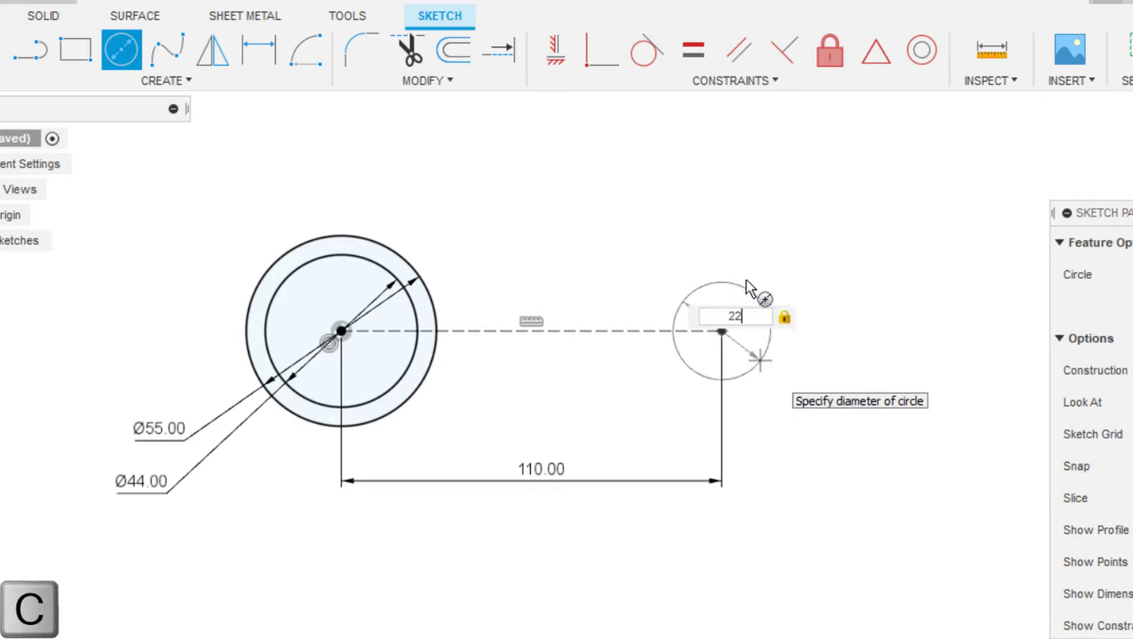
pyautogui.press('Return')
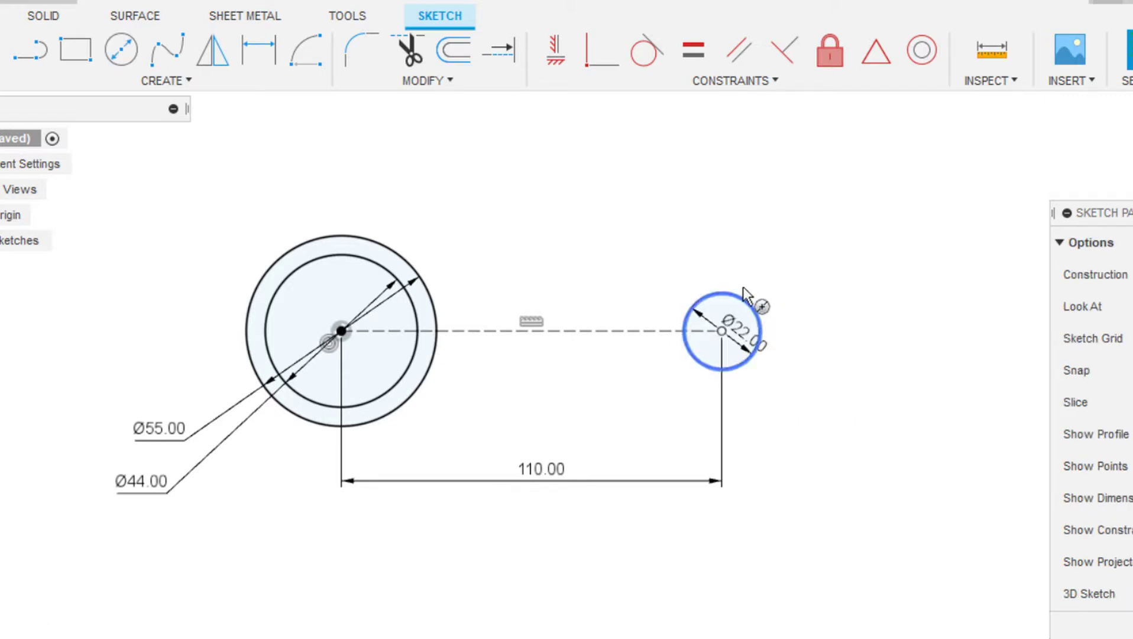
# - Add a concentric 32 mm diameter circle around the 22 mm circle and move both diameter dimensions outside the circles
pyautogui.press('c')
pyautogui.click(722, 330)
pyautogui.write('32')
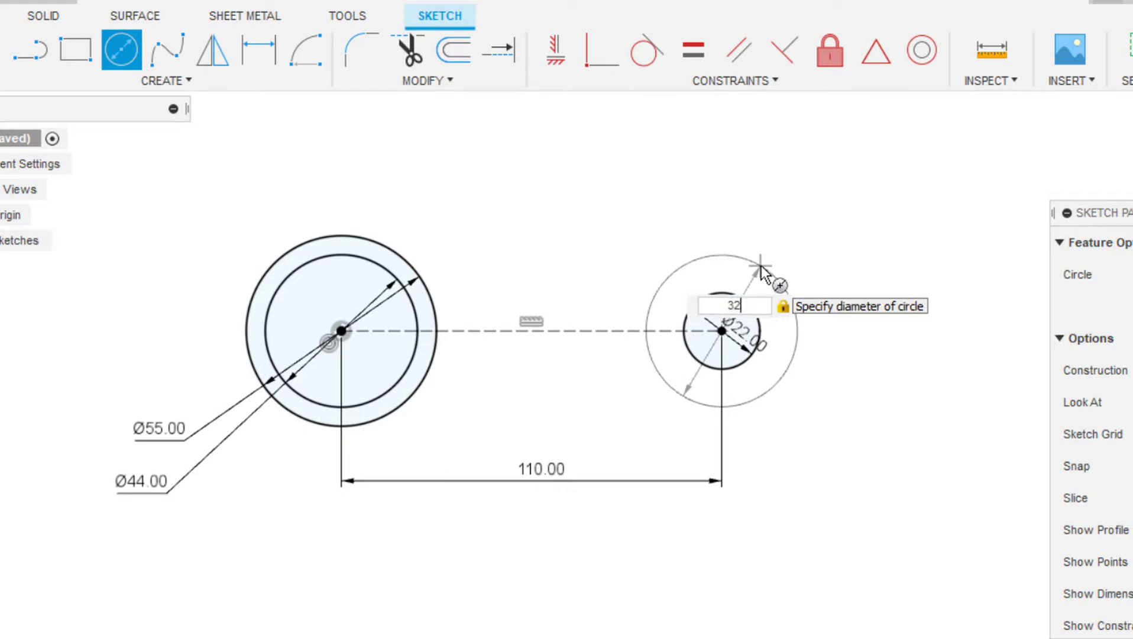
pyautogui.press('Return')
pyautogui.moveTo(760, 306); pyautogui.dragTo(834, 387)
pyautogui.moveTo(727, 307); pyautogui.dragTo(839, 351)
# - Sketch a slightly sloping line about 71 mm long joining the two outer circles above the horizontal construction line
pyautogui.press('l')
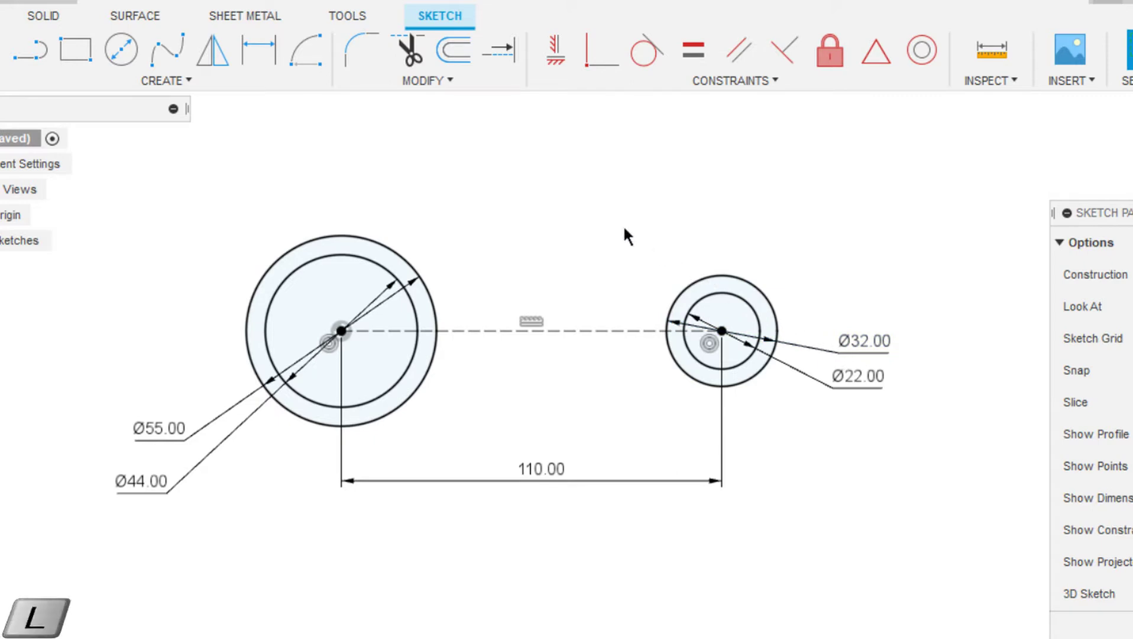
pyautogui.click(425, 303)
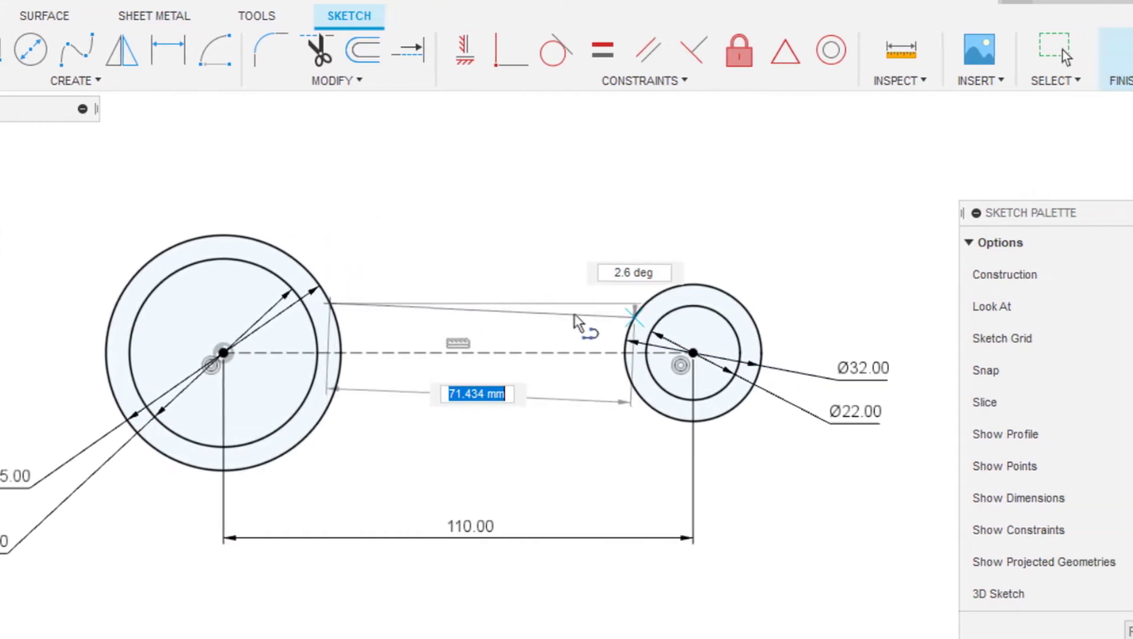
pyautogui.click(565, 318)
pyautogui.press('Escape')
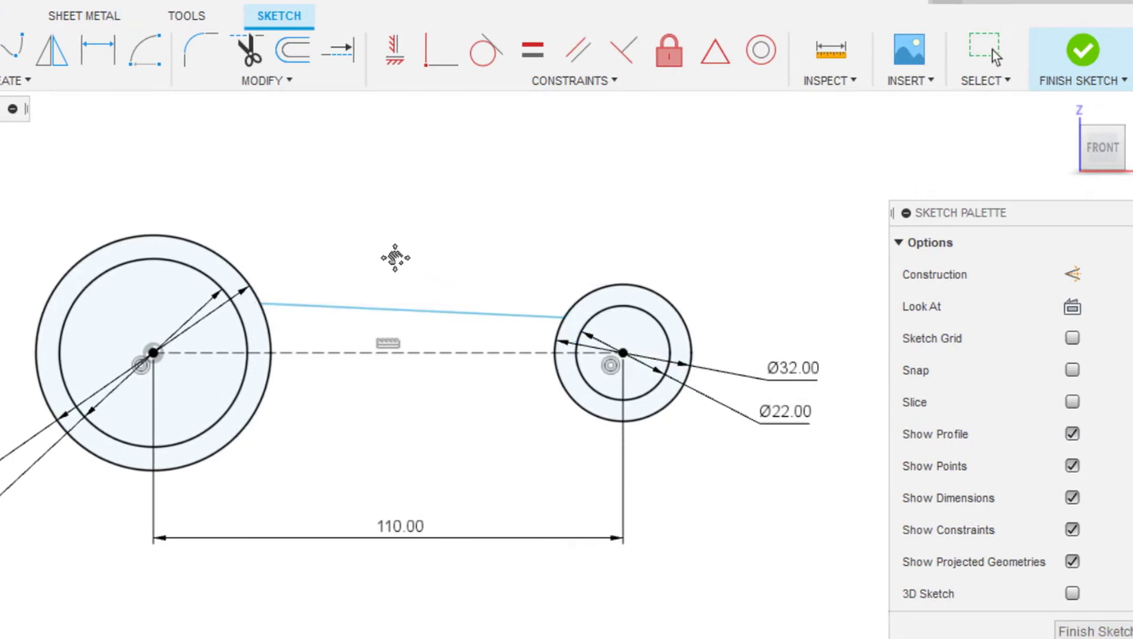
# - Mirror the sloping line about the horizontal construction line
pyautogui.moveTo(388, 254); pyautogui.dragTo(395, 258, button='middle')
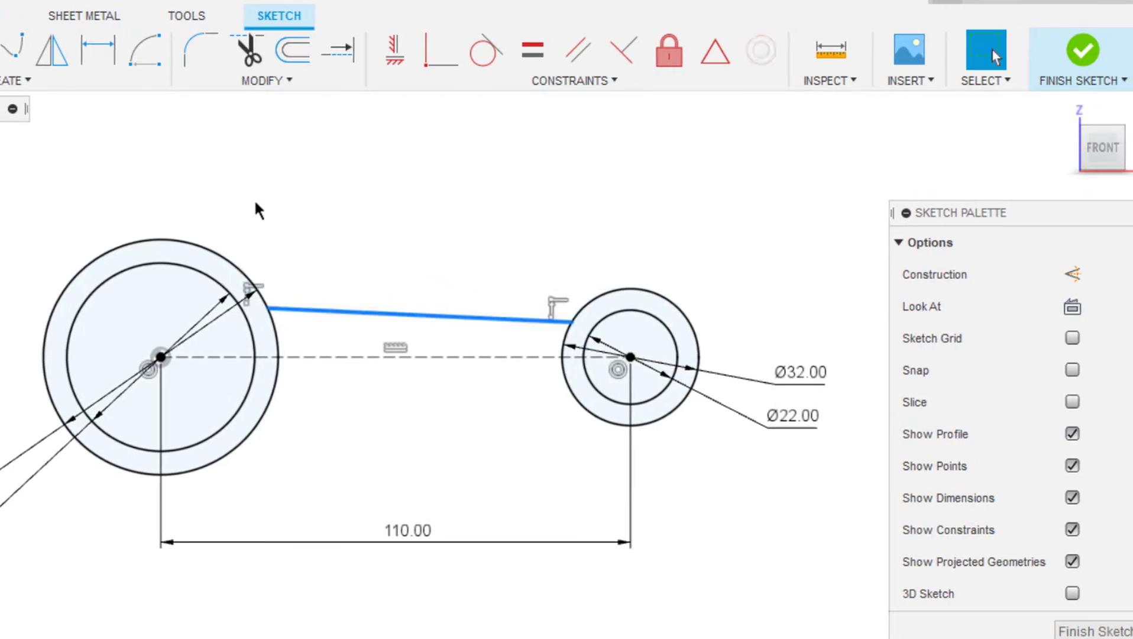
pyautogui.click(59, 62)
pyautogui.click(903, 171)
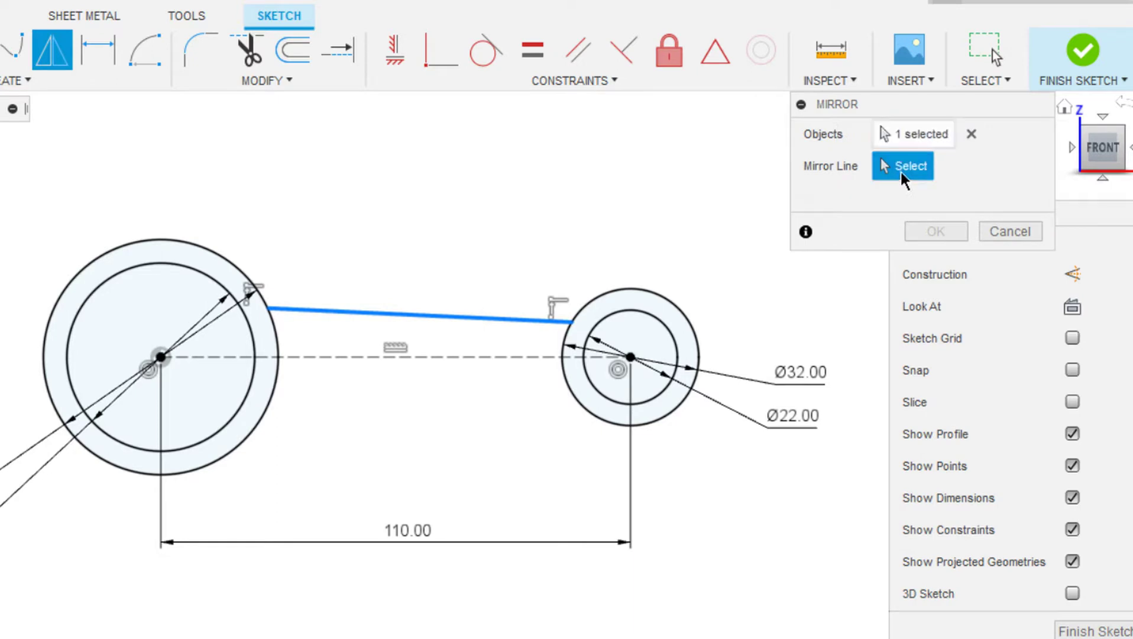
pyautogui.click(501, 356)
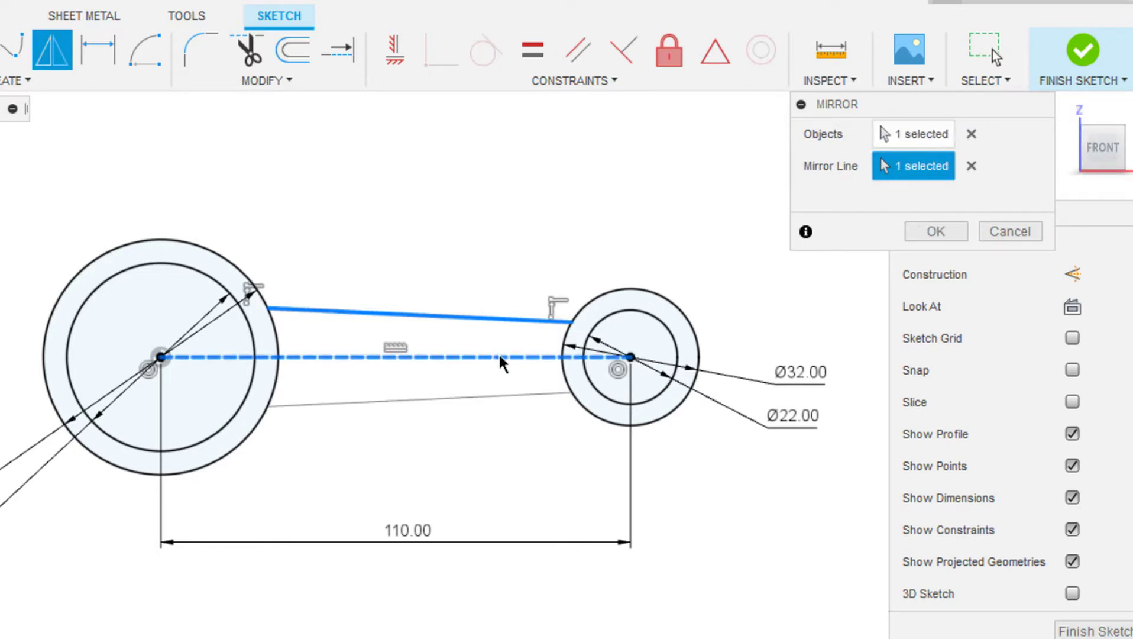
pyautogui.click(937, 231)
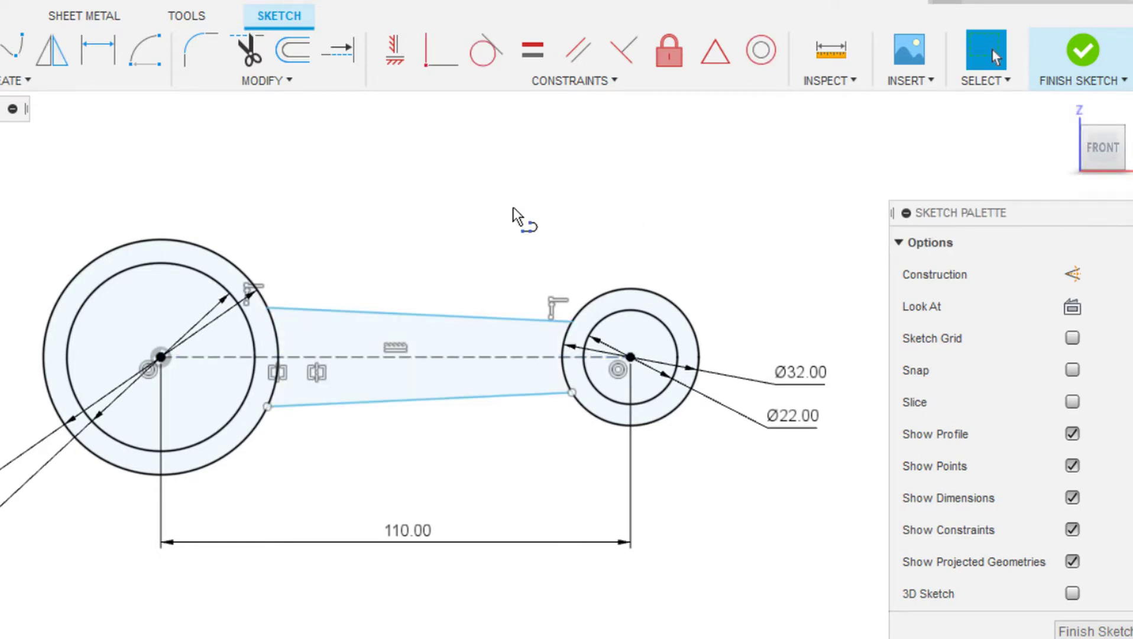
# - Sketch a vertical line about 37 mm long upward from the large circles' centre and convert it to construction
pyautogui.press('l')
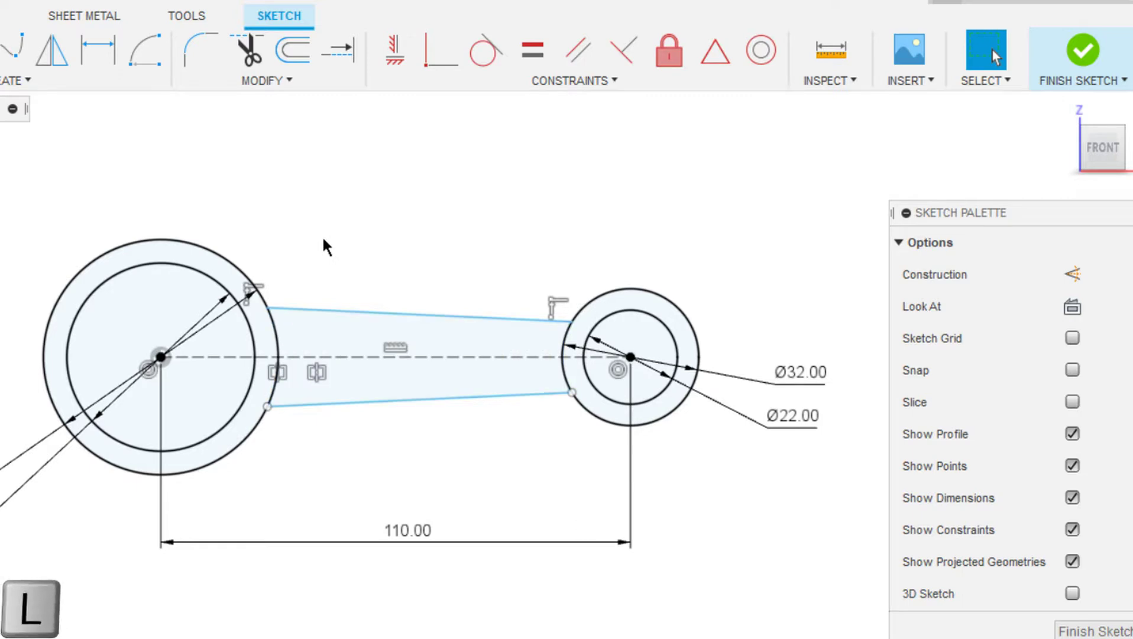
pyautogui.click(161, 357)
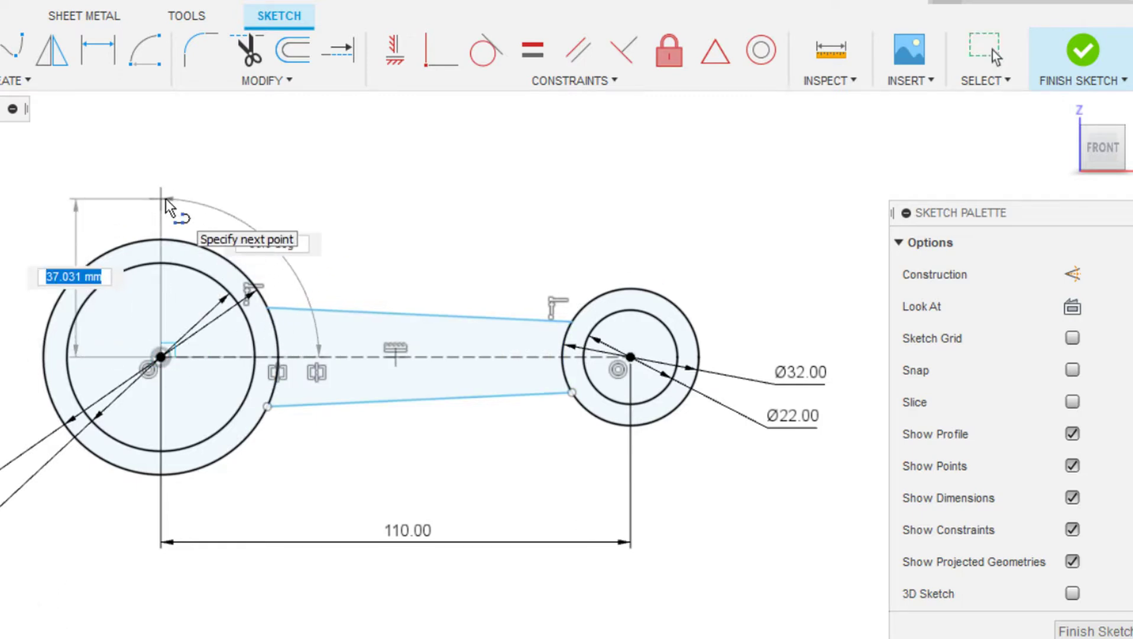
pyautogui.click(166, 200)
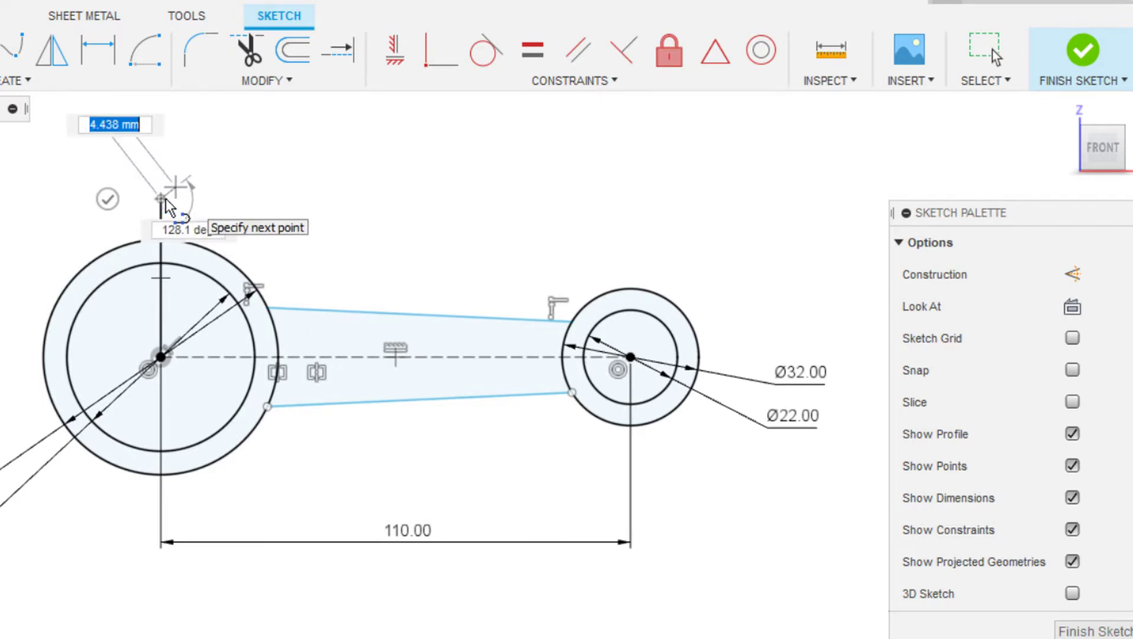
pyautogui.scroll(3, 165, 206)
pyautogui.press('Escape')
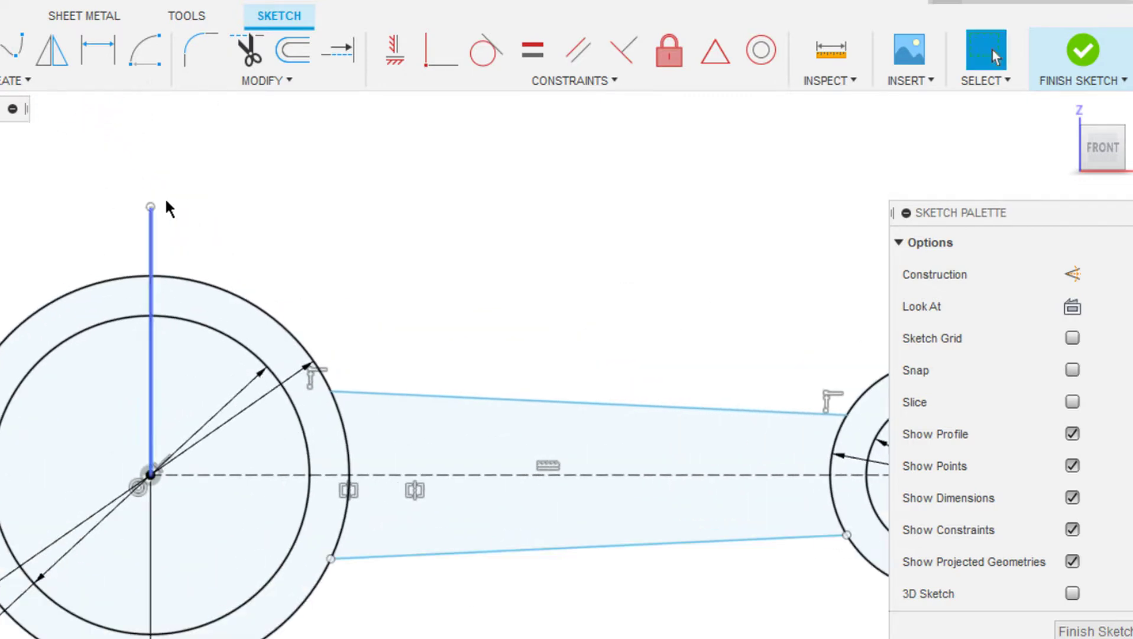
pyautogui.click(152, 243)
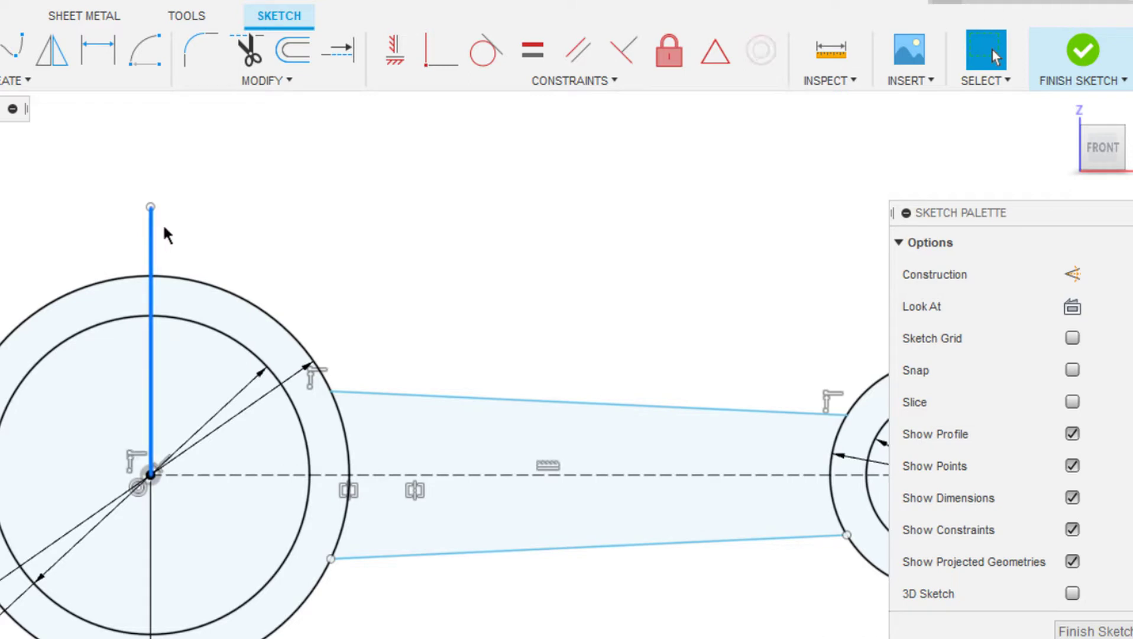
pyautogui.press('x')
pyautogui.click(189, 220)
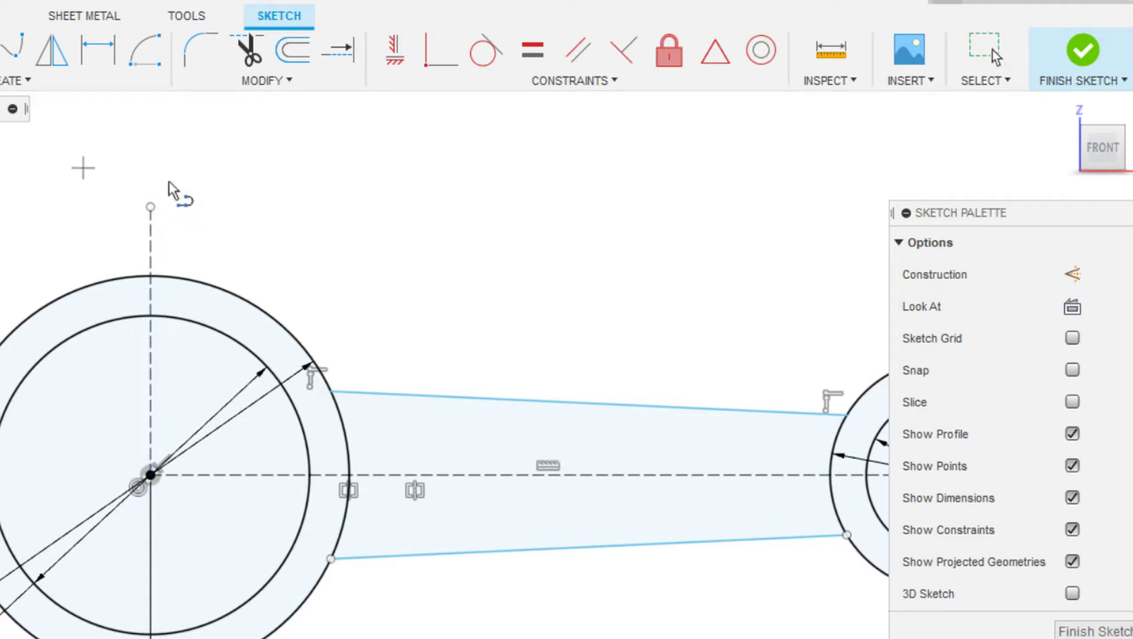
# - Sketch a horizontal line about 21 mm long above the large circles and constrain its midpoint to the vertical construction line's upper end
pyautogui.click(145, 144)
pyautogui.click(296, 144)
pyautogui.moveTo(423, 59); pyautogui.dragTo(427, 70, button='middle')
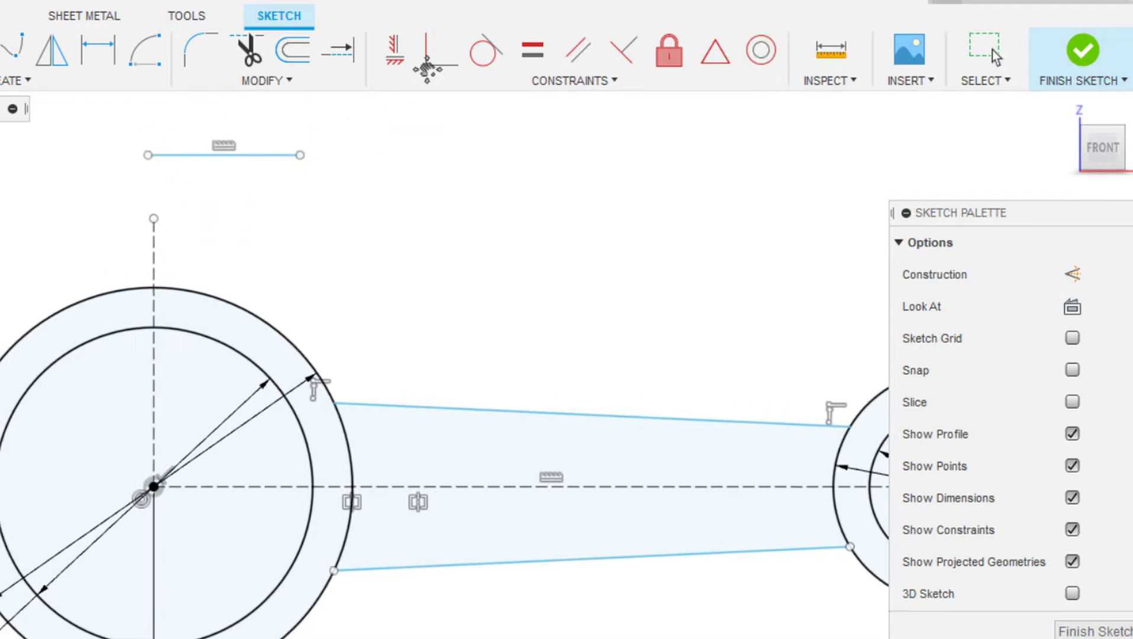
pyautogui.click(439, 66)
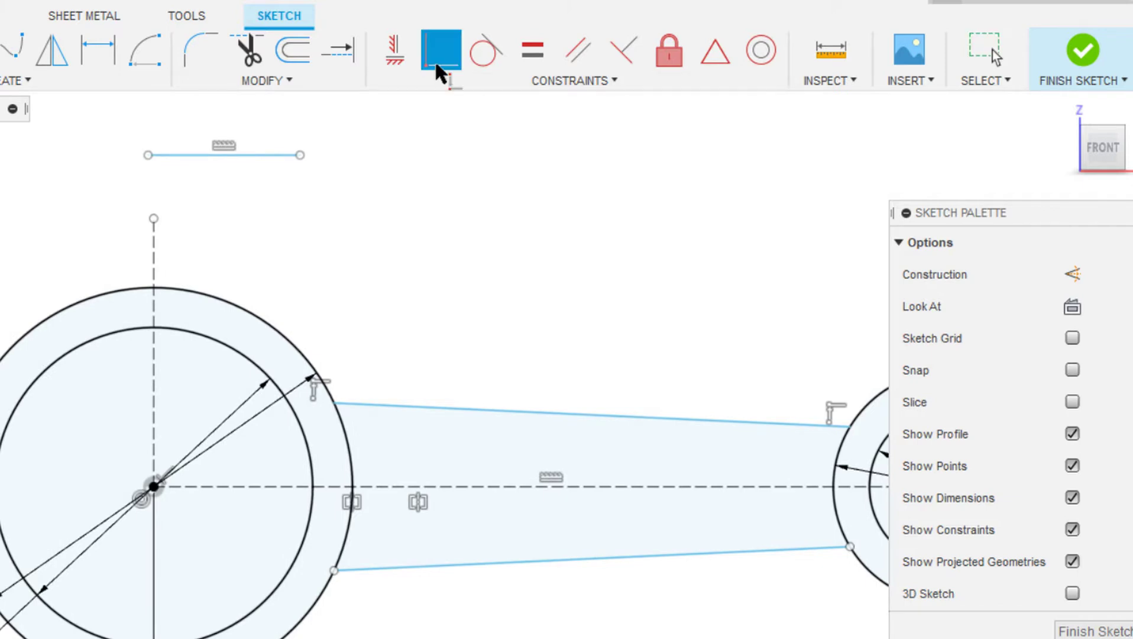
pyautogui.click(154, 220)
pyautogui.press('Escape')
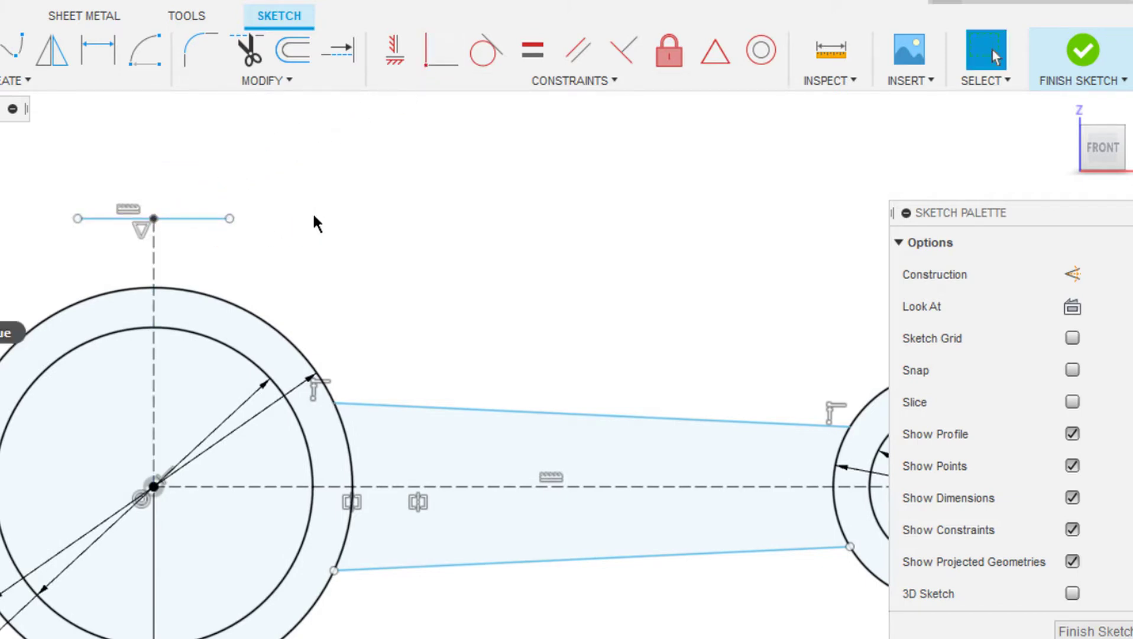
# - Dimension the length of the vertical construction line above the large circles' centre
pyautogui.press('d')
pyautogui.click(154, 279)
pyautogui.press('Escape')
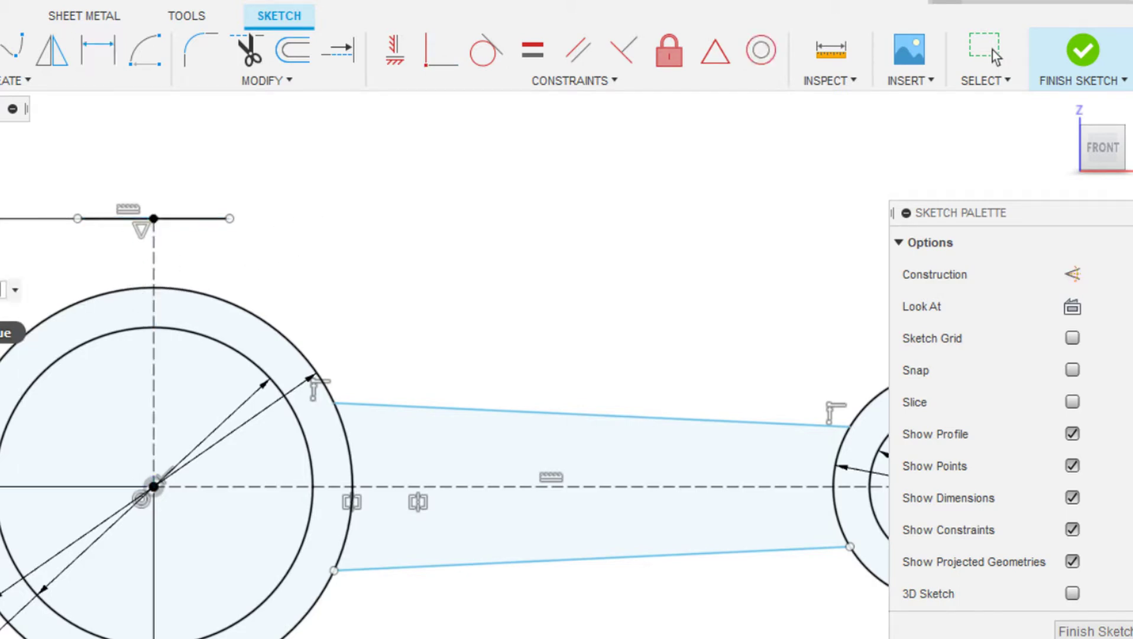
# - Dimension the horizontal line above the large circles and set its length to 50 mm
pyautogui.press('d')
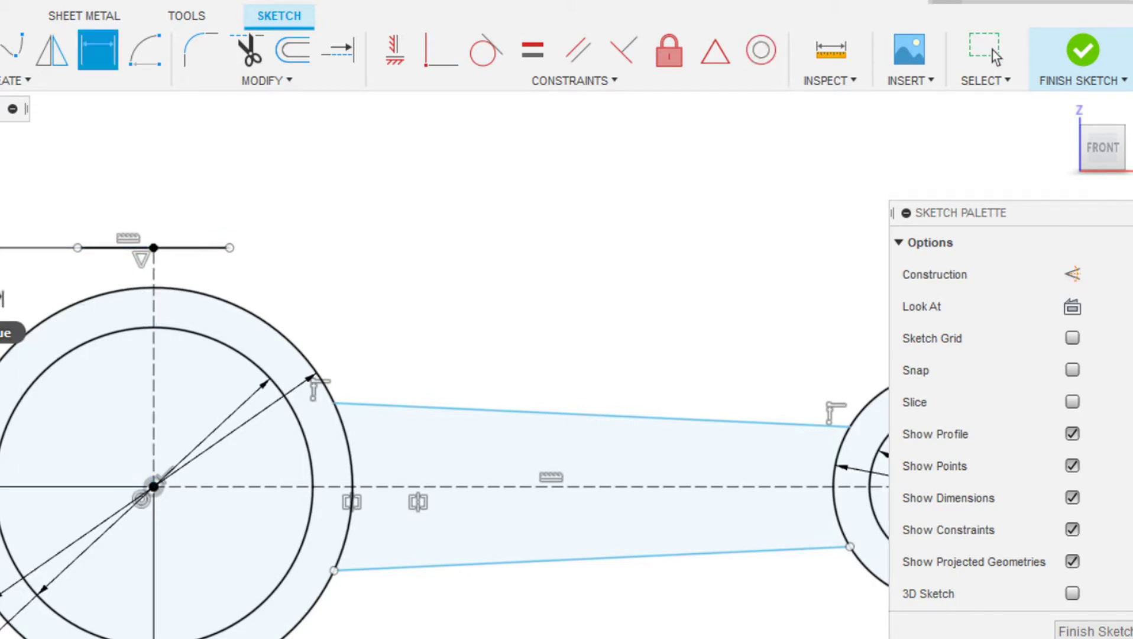
pyautogui.click(189, 249)
pyautogui.click(151, 180)
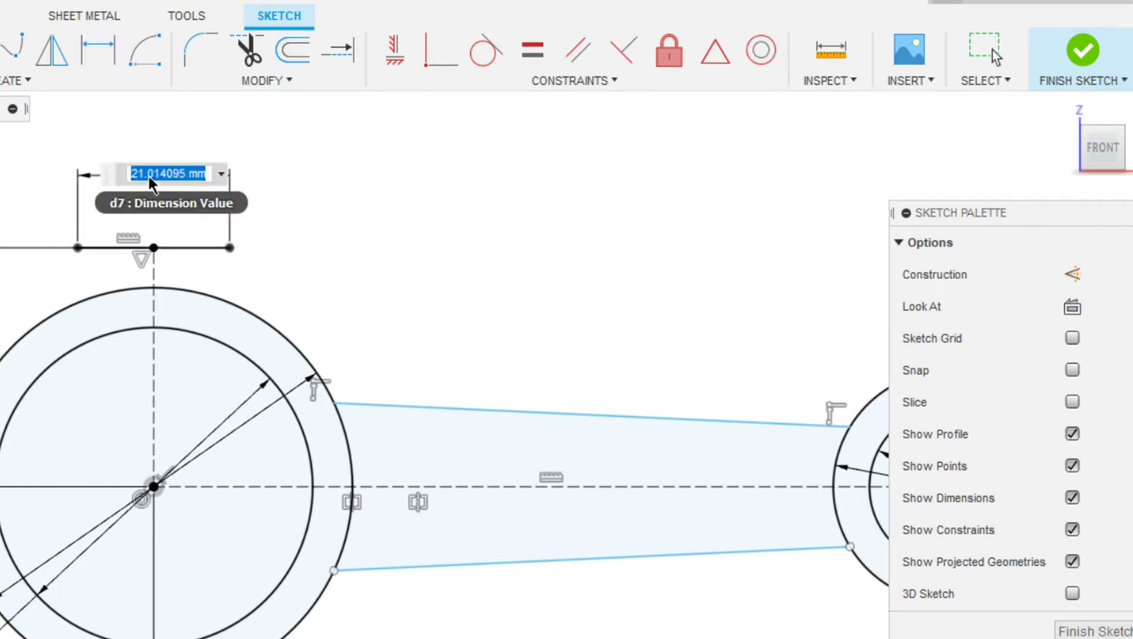
pyautogui.write('50')
pyautogui.press('Return')
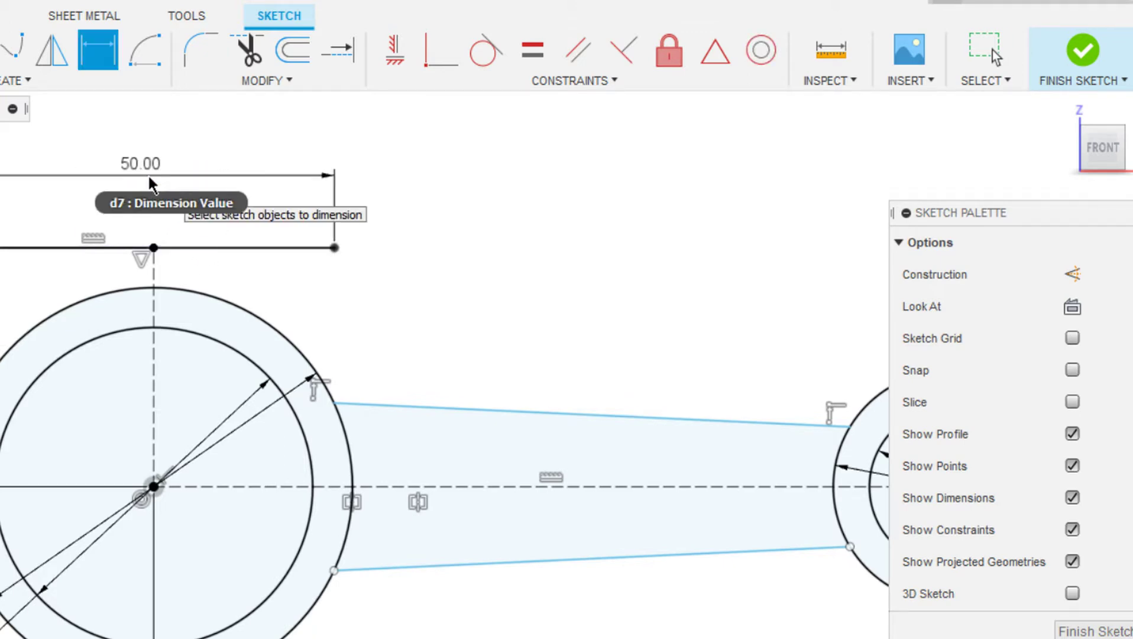
pyautogui.press('Escape')
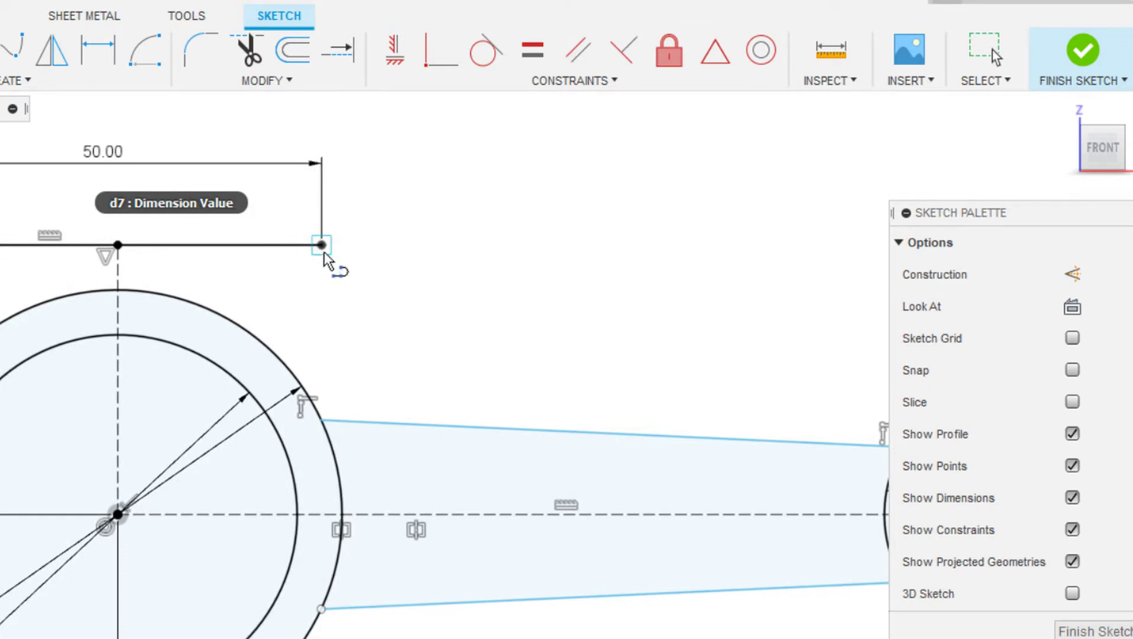
# - Sketch a line about 21 mm long from the right end of the 50 mm line down to the upper sloping line
pyautogui.click(323, 247)
pyautogui.scroll(4, 352, 461)
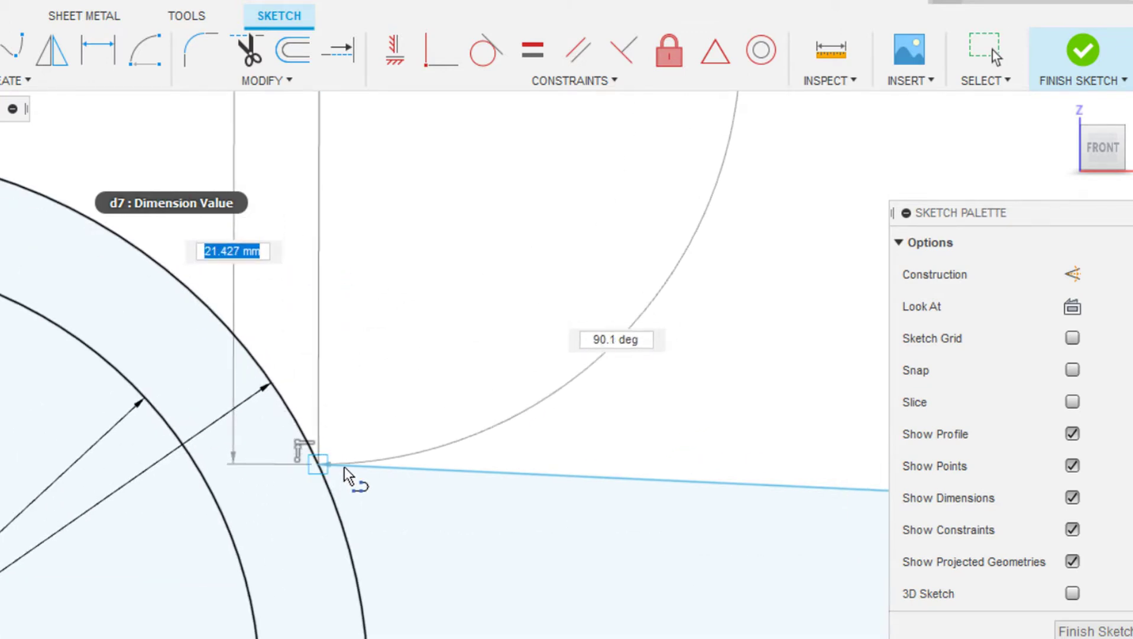
pyautogui.scroll(3, 345, 468)
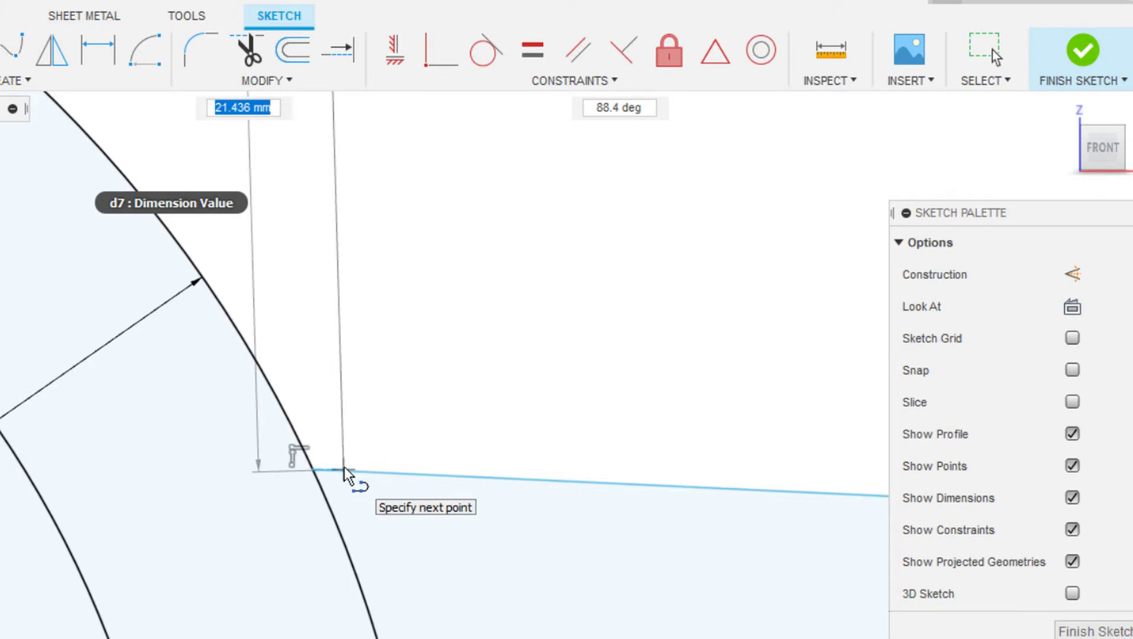
pyautogui.click(344, 470)
pyautogui.press('Escape')
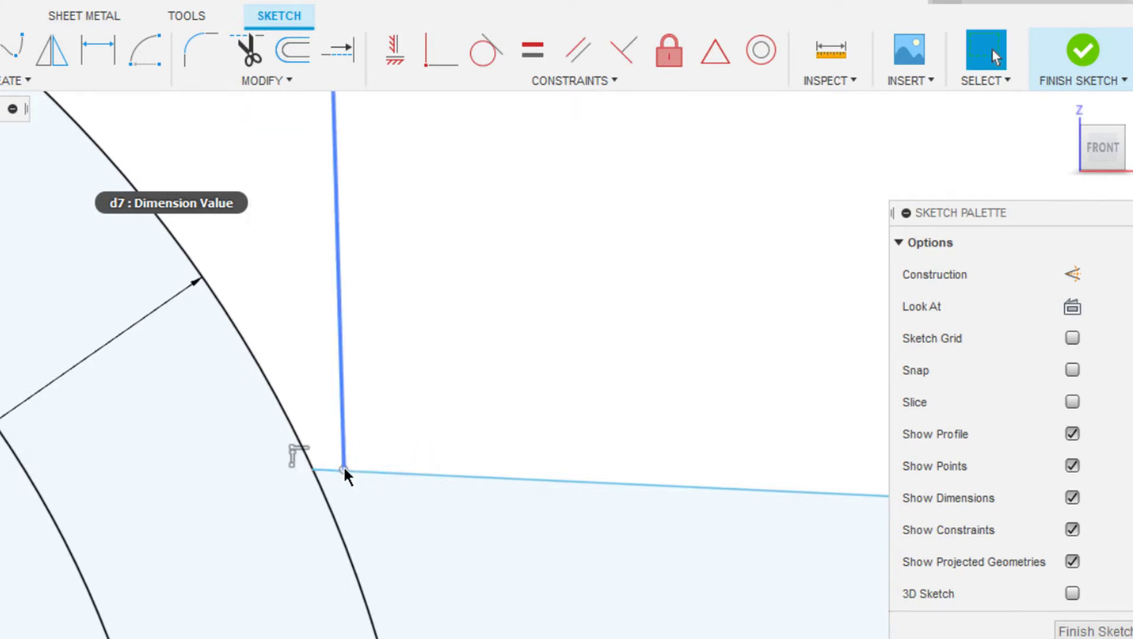
# - Constrain the line descending from the 50 mm line's right end to vertical and inspect where it meets the sloping line
pyautogui.scroll(-5, 345, 473)
pyautogui.click(398, 54)
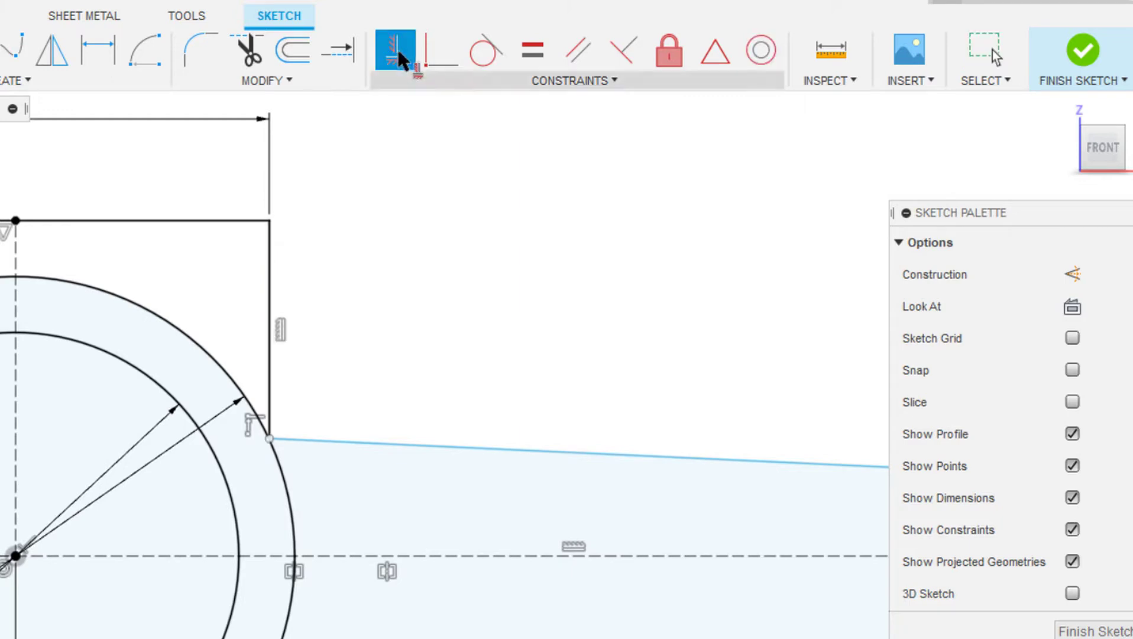
pyautogui.scroll(5, 246, 451)
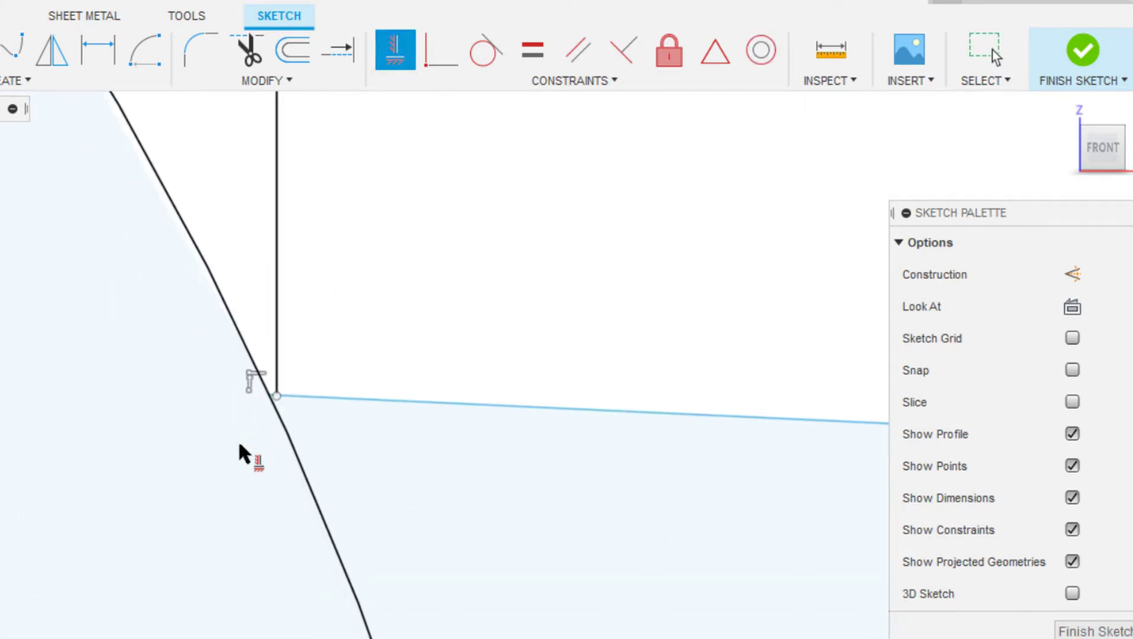
pyautogui.scroll(2, 243, 453)
pyautogui.press('Escape')
pyautogui.scroll(-5, 358, 349)
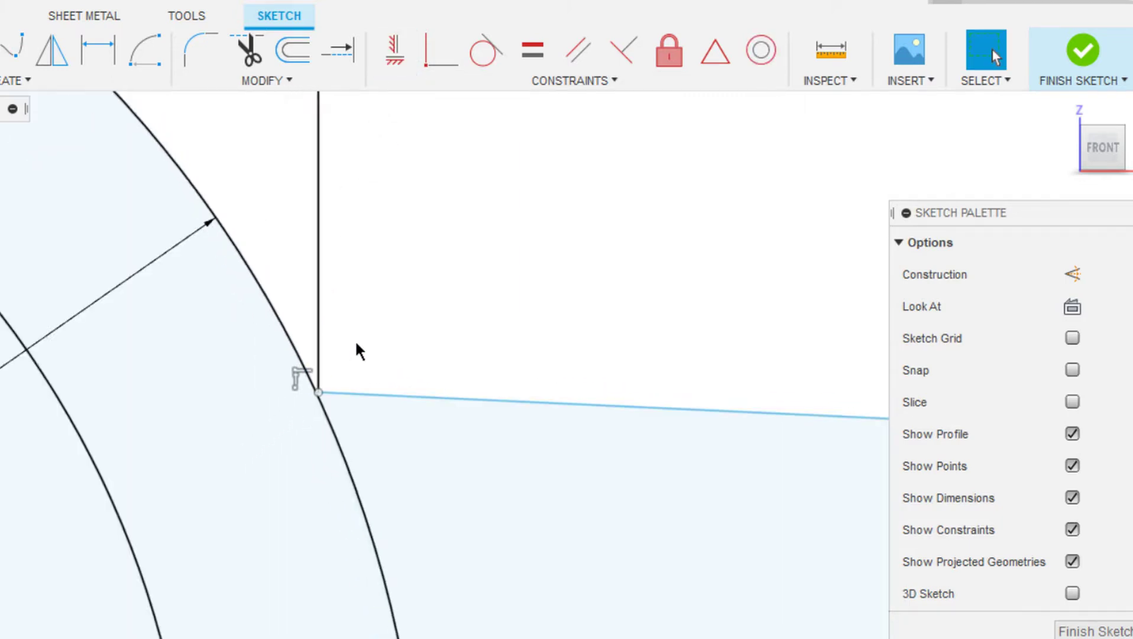
# - Sketch a vertical line from the left end of the 50 mm line down to the large outer circle
pyautogui.moveTo(357, 349); pyautogui.dragTo(312, 286, button='middle')
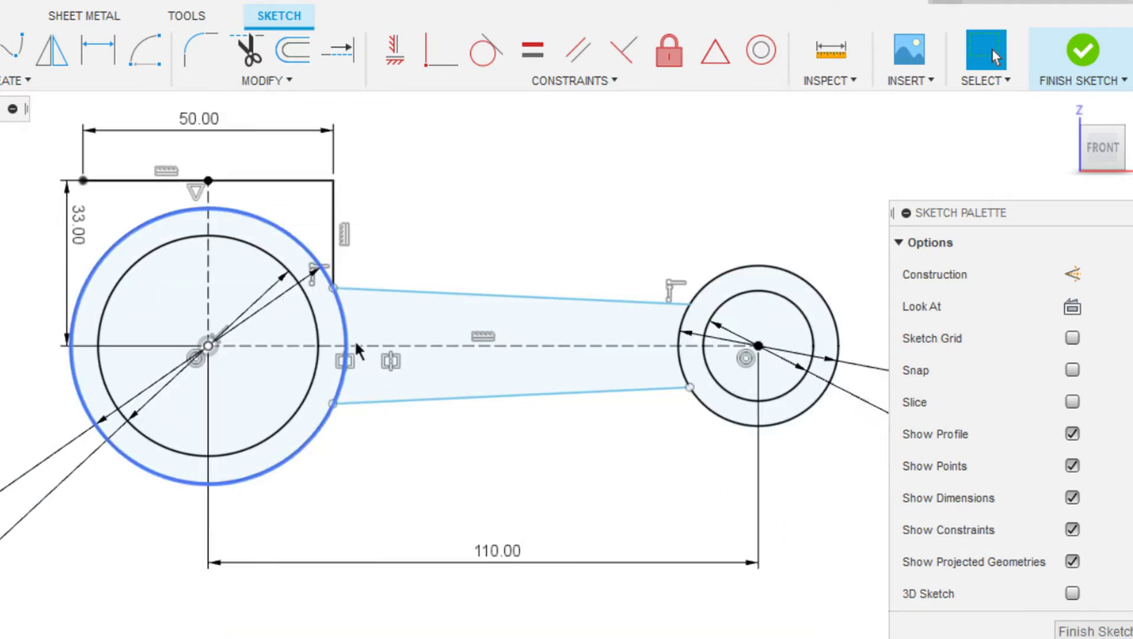
pyautogui.click(149, 218)
pyautogui.press('Escape')
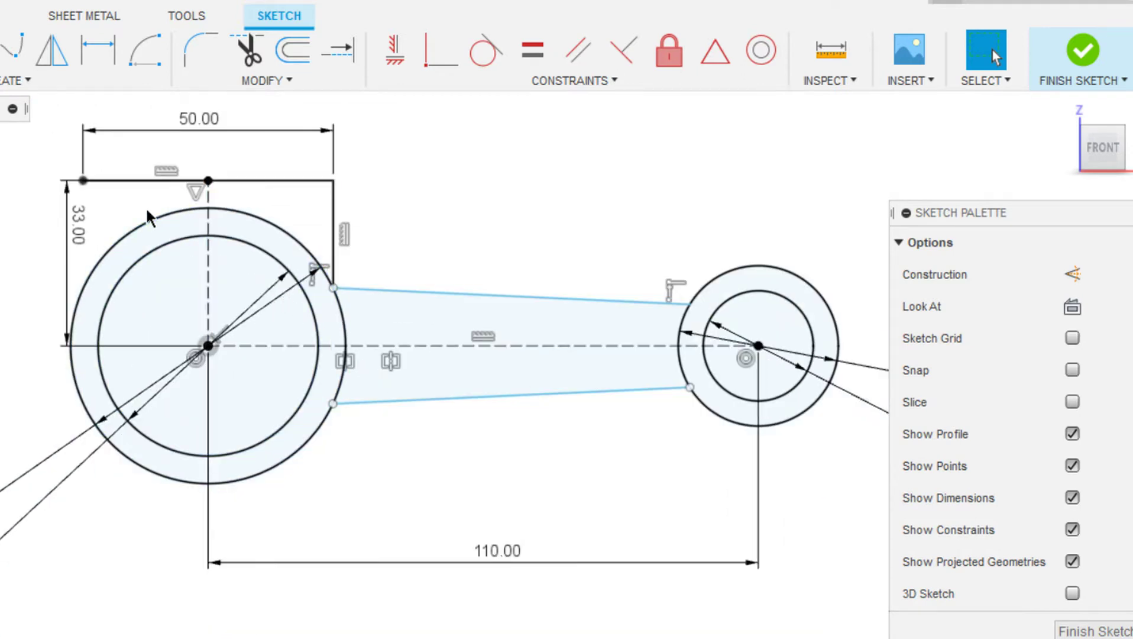
pyautogui.scroll(4, 149, 217)
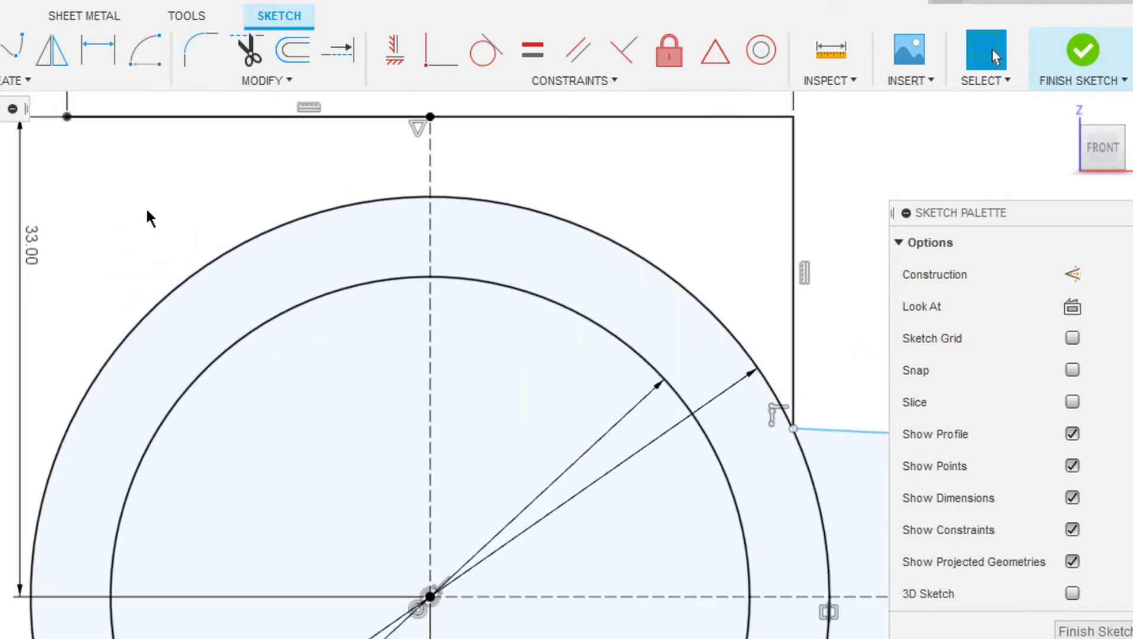
pyautogui.click(66, 116)
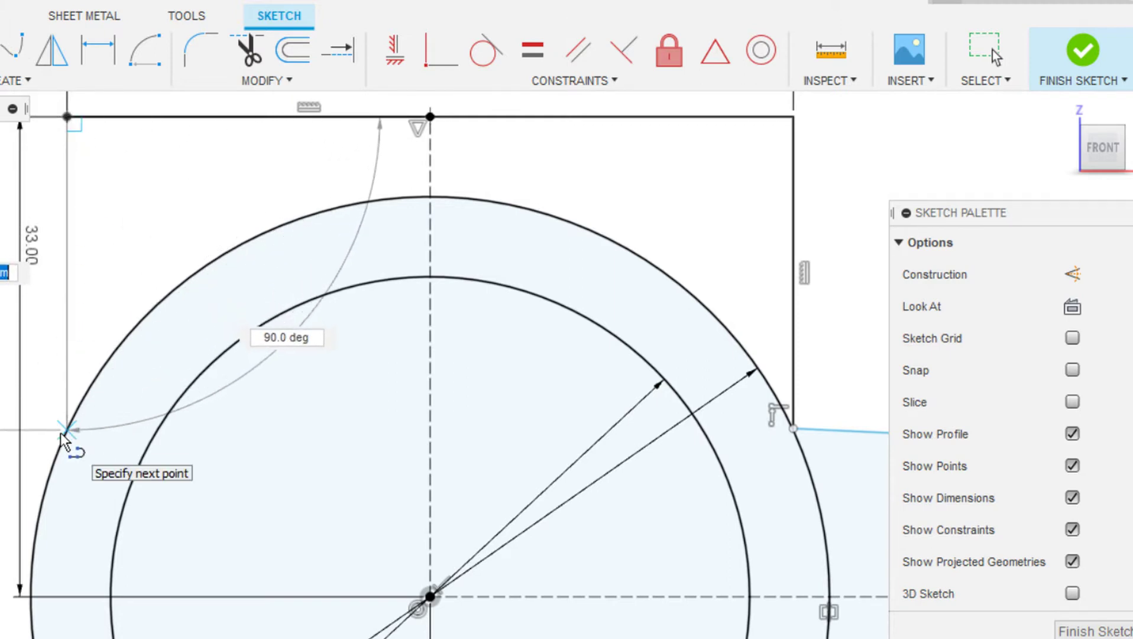
pyautogui.click(66, 433)
pyautogui.press('Escape')
pyautogui.scroll(-1, 96, 271)
pyautogui.scroll(-2, 96, 271)
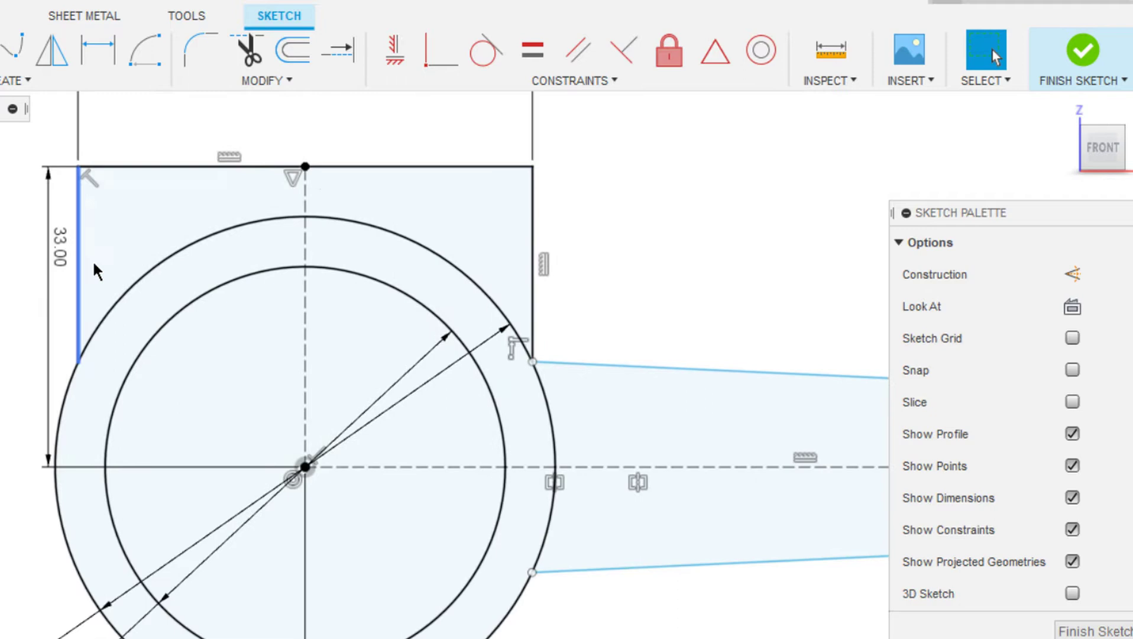
# - Mirror the block's top line and its two vertical sides about the horizontal construction line between the ring centres
pyautogui.click(83, 196)
pyautogui.scroll(-2, 84, 196)
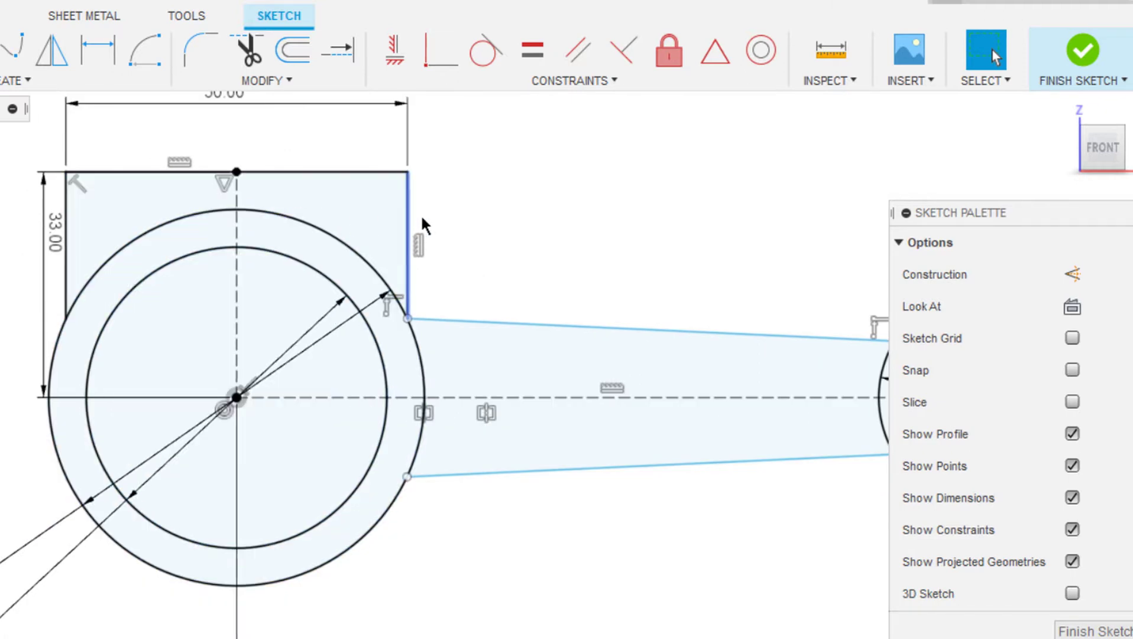
pyautogui.scroll(-2, 414, 224)
pyautogui.doubleClick(353, 254)
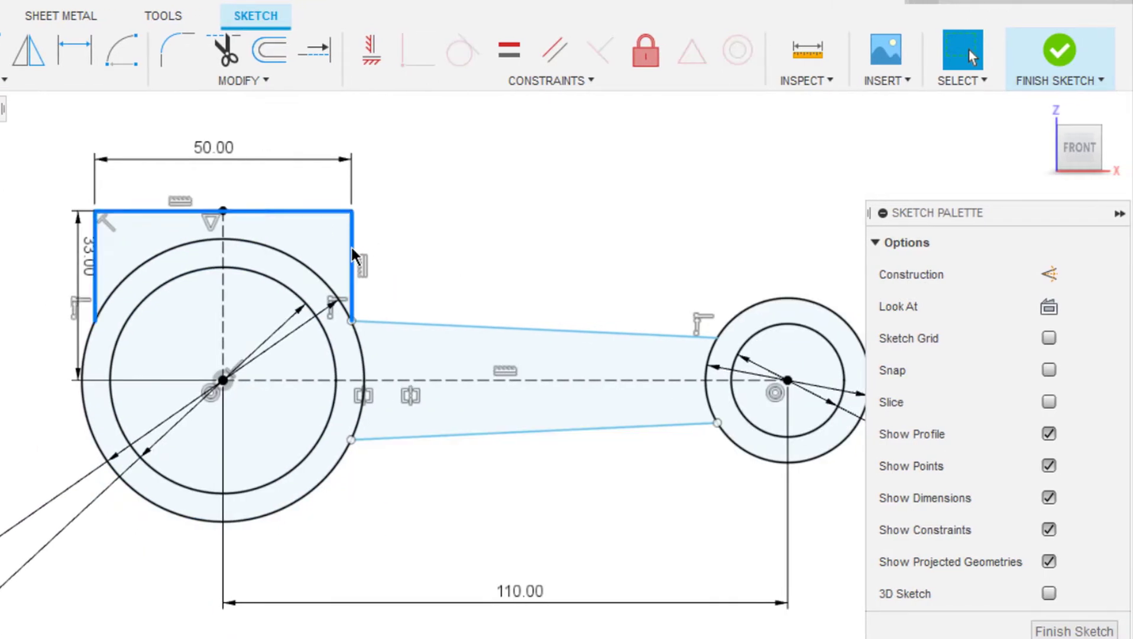
pyautogui.click(32, 55)
pyautogui.click(876, 171)
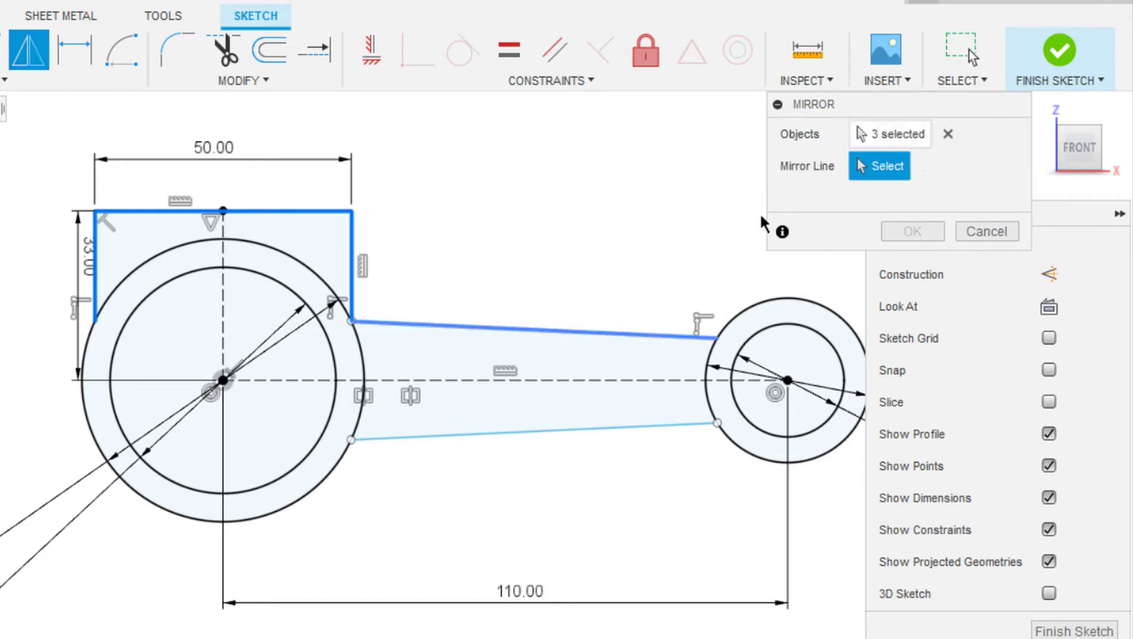
pyautogui.click(509, 380)
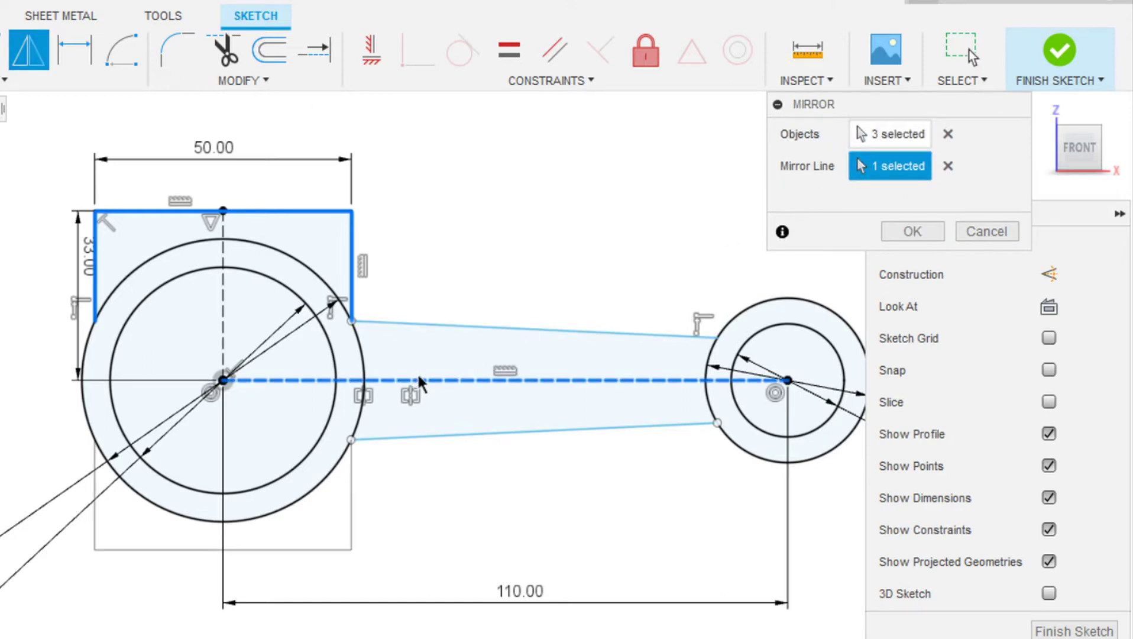
pyautogui.click(896, 237)
# - Inspect where the mirrored right vertical line meets the lower sloping line and try to move its endpoint
pyautogui.scroll(3, 490, 451)
pyautogui.scroll(1, 435, 412)
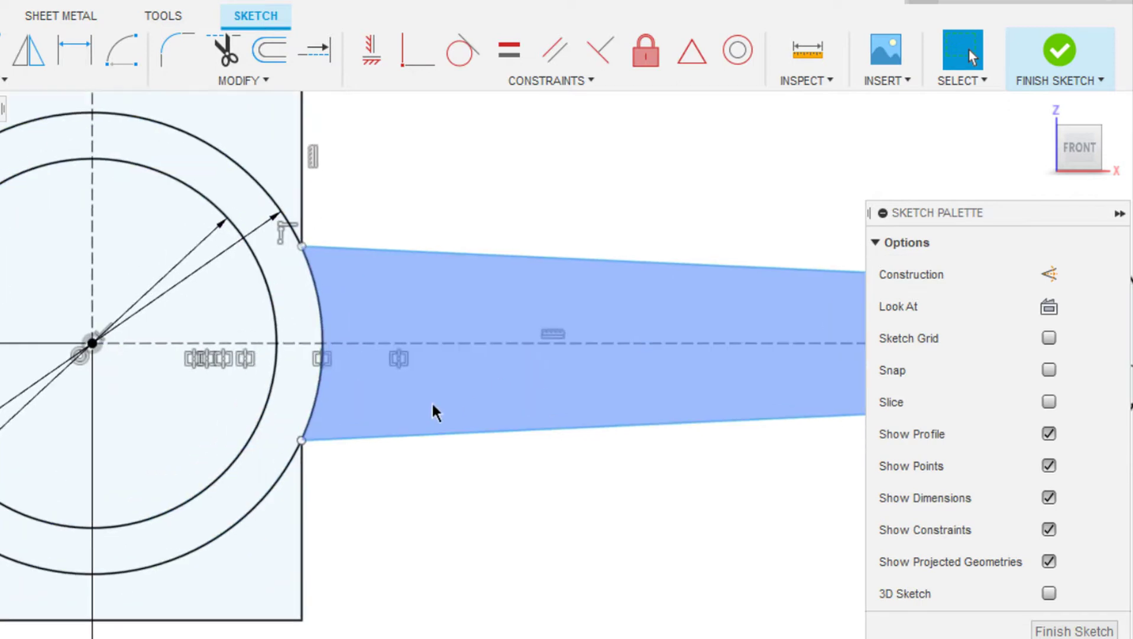
pyautogui.scroll(3, 266, 469)
pyautogui.press('d')
pyautogui.scroll(4, 262, 465)
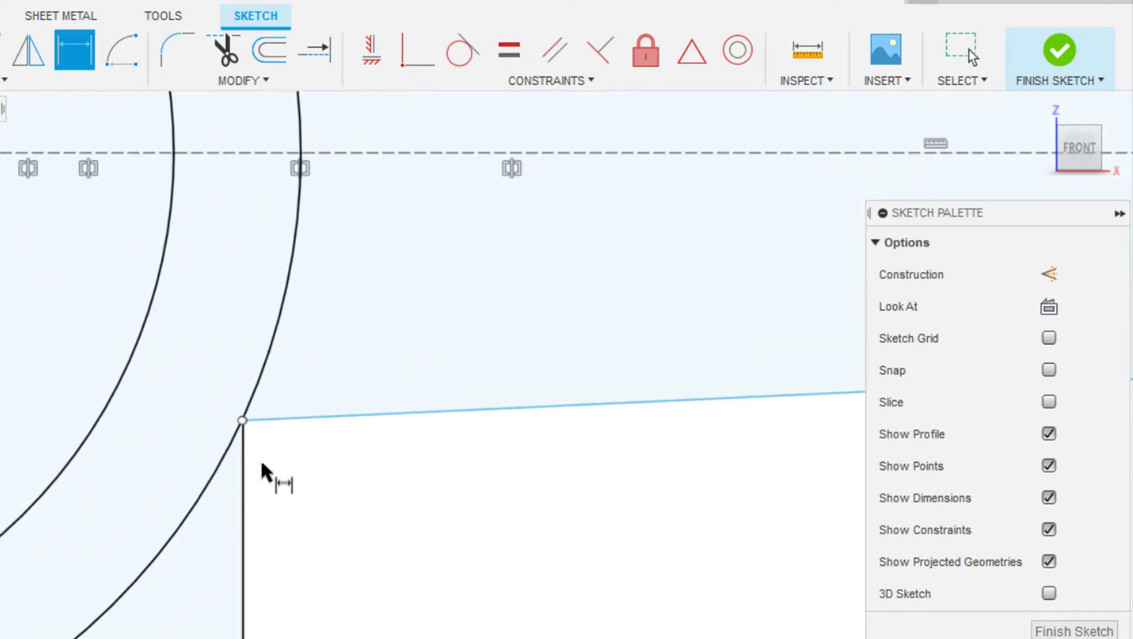
pyautogui.scroll(2, 185, 360)
pyautogui.press('Escape')
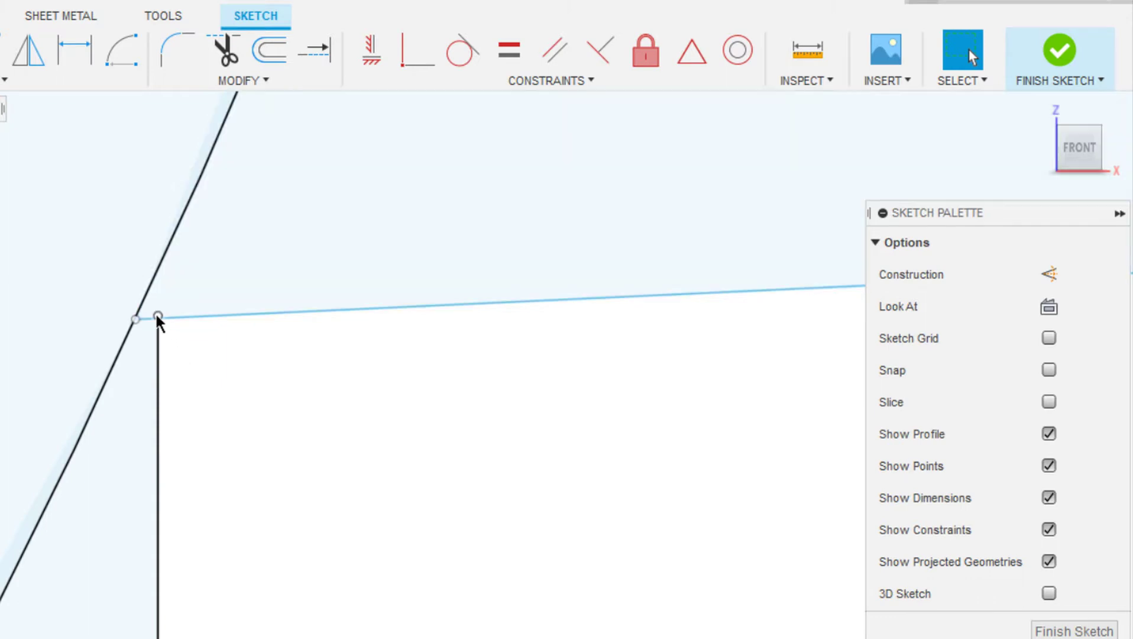
pyautogui.moveTo(158, 317); pyautogui.dragTo(159, 350)
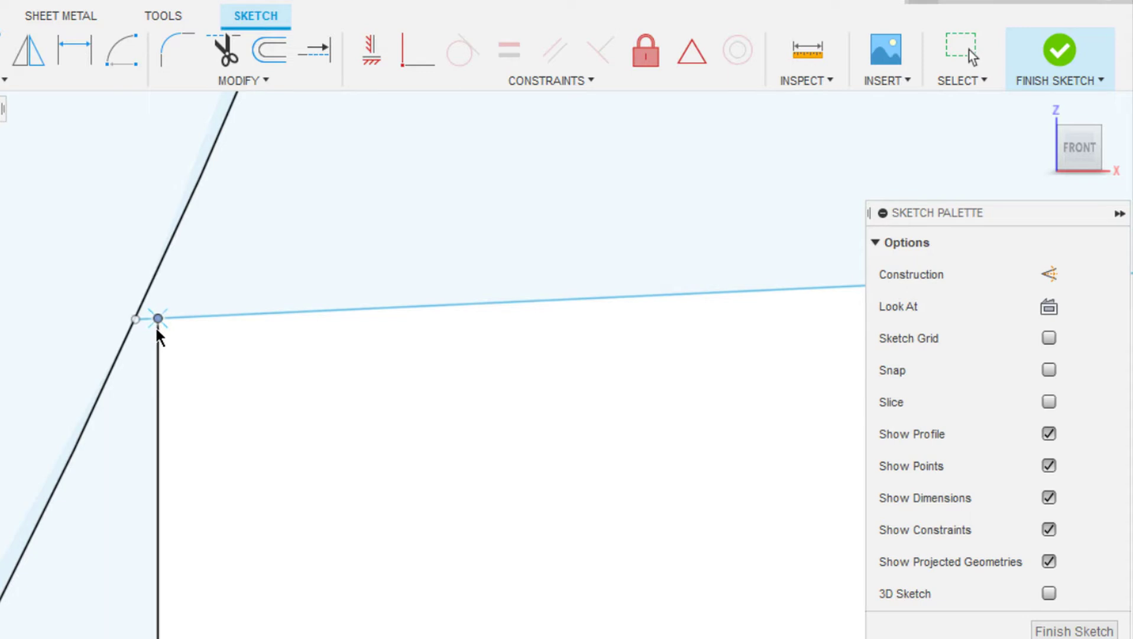
# - Dimension the vertical distance between the block's upper and lower corner points on the sloping lines and set it to 28 mm
pyautogui.moveTo(156, 330); pyautogui.dragTo(156, 330)
pyautogui.scroll(-3, 157, 331)
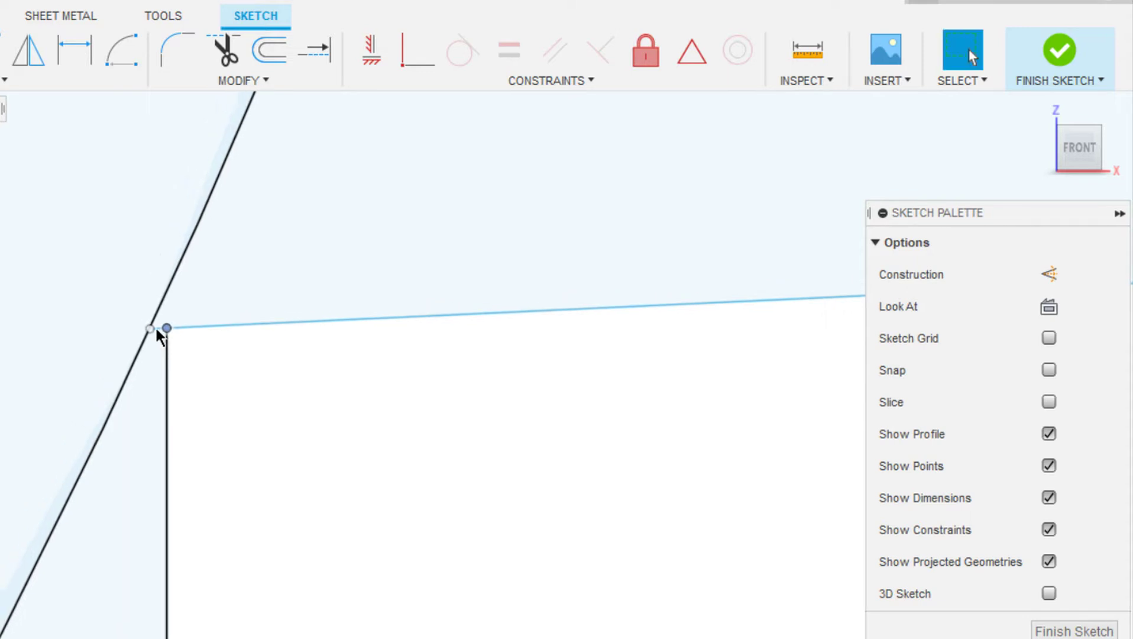
pyautogui.press('d')
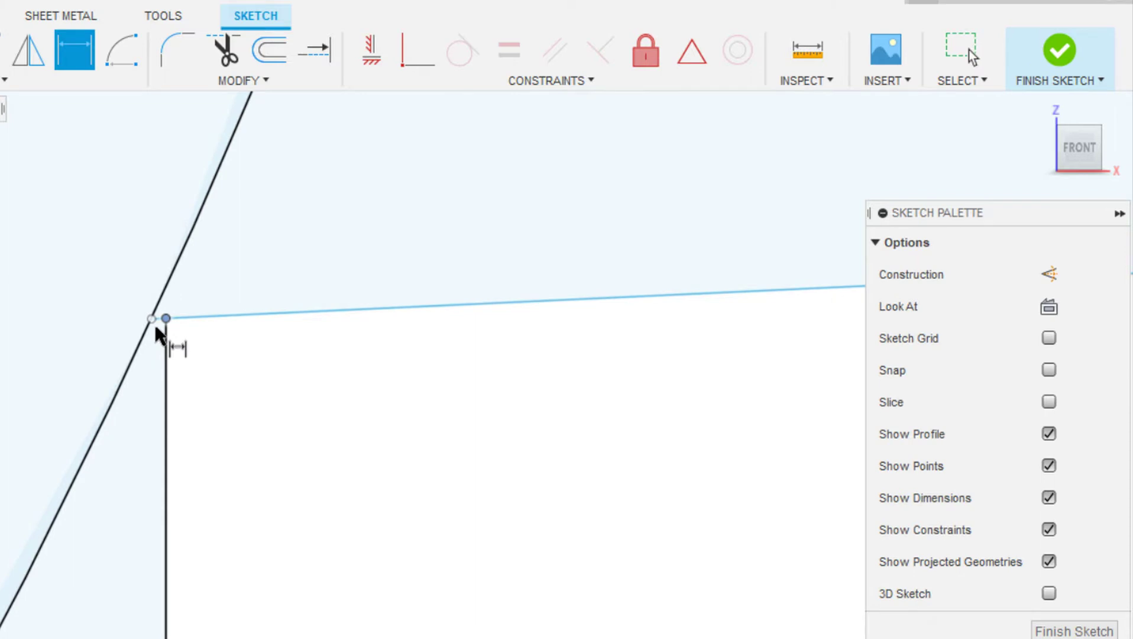
pyautogui.scroll(-5, 155, 327)
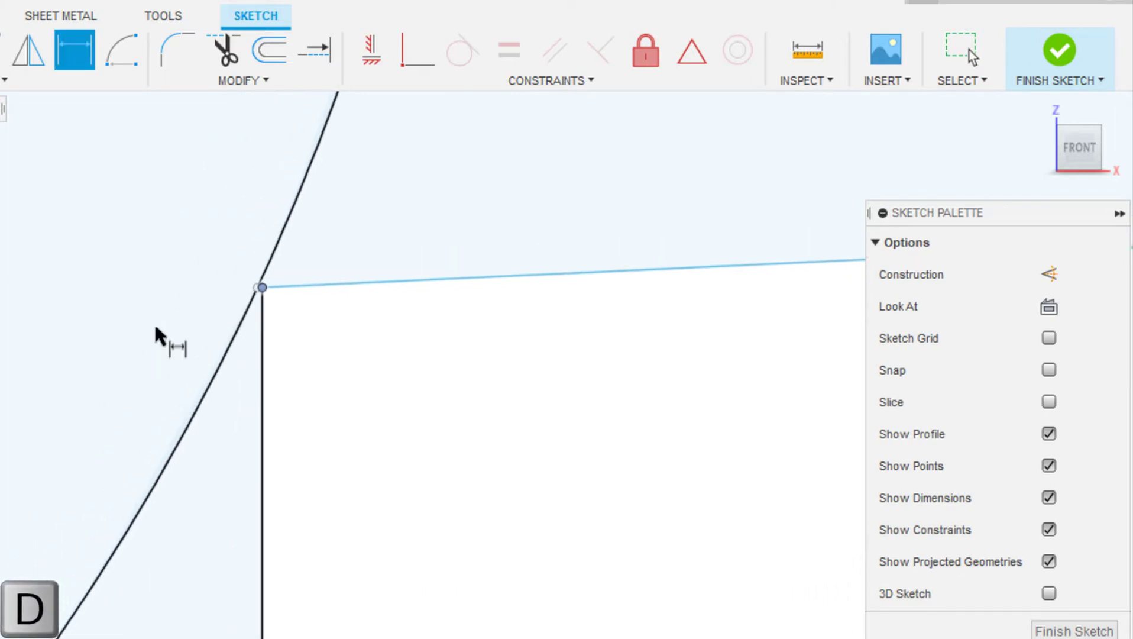
pyautogui.scroll(-5, 156, 335)
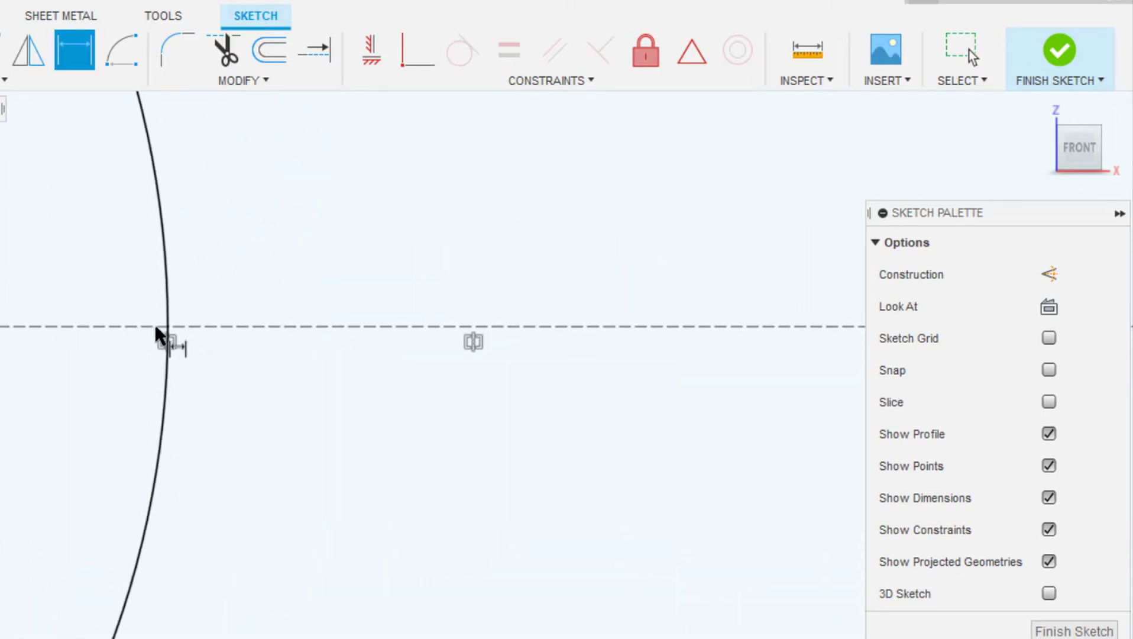
pyautogui.scroll(-3, 156, 335)
pyautogui.scroll(8, 159, 337)
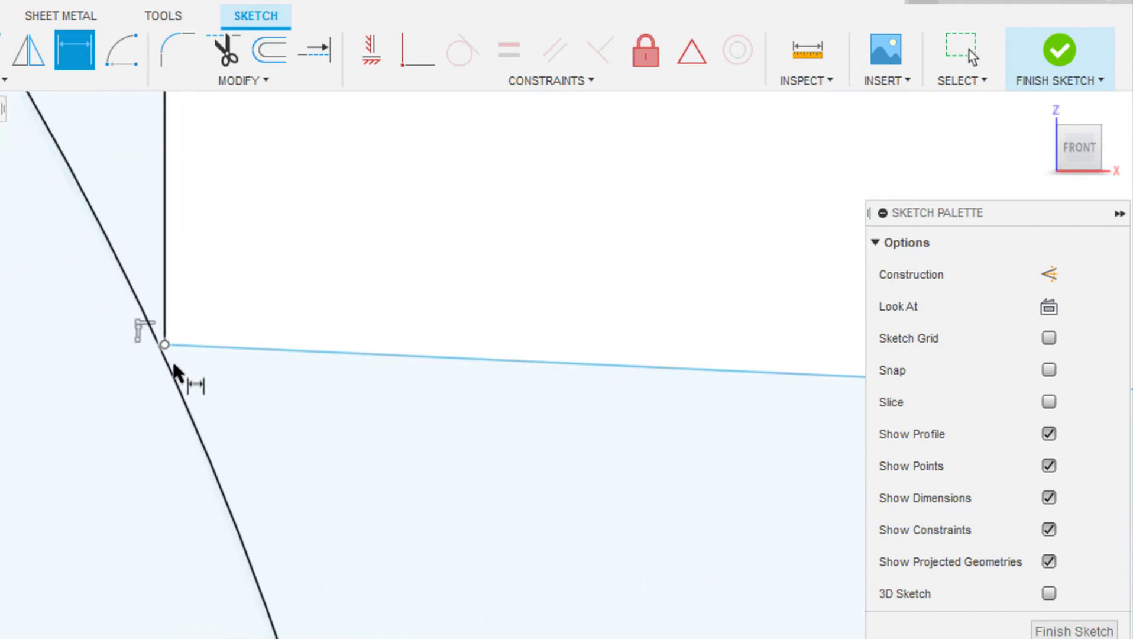
pyautogui.scroll(2, 174, 368)
pyautogui.click(170, 338)
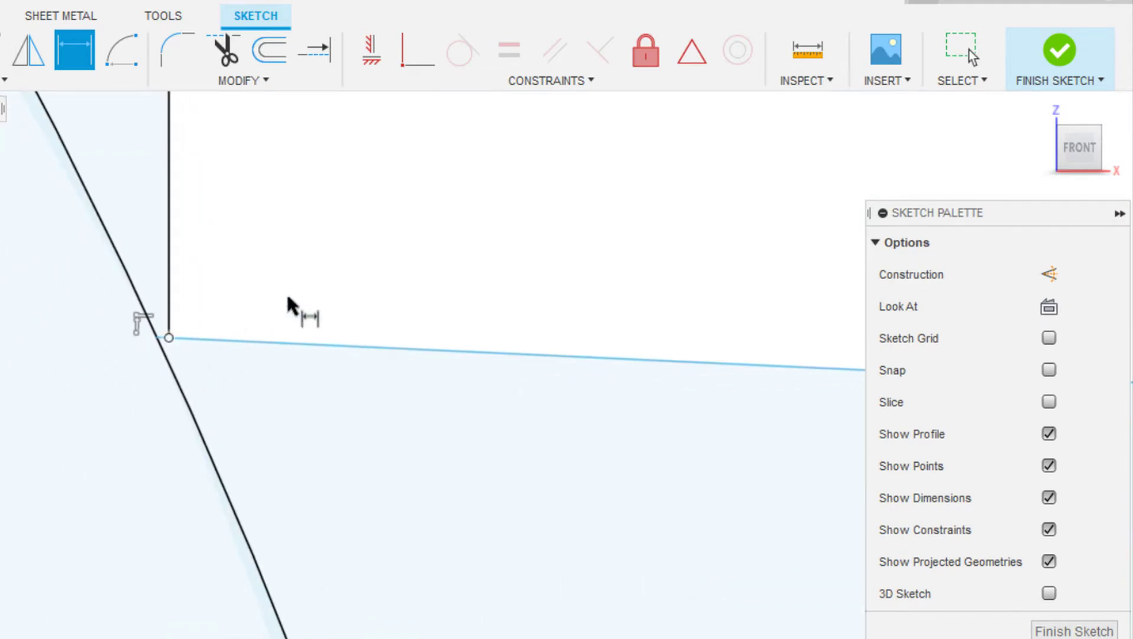
pyautogui.click(381, 243)
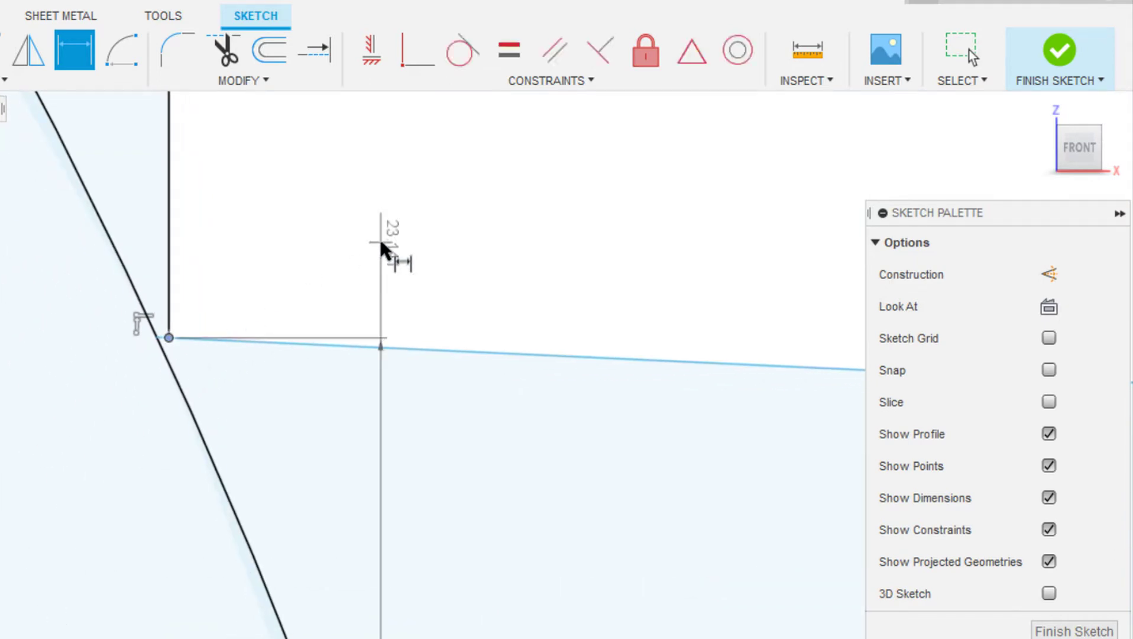
pyautogui.write('28')
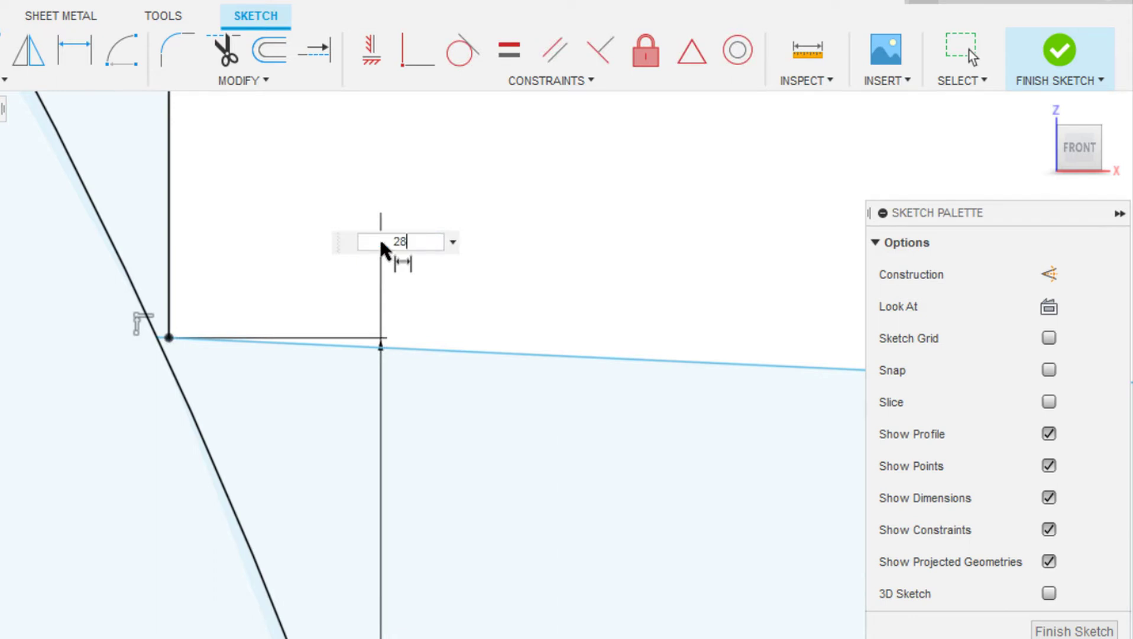
pyautogui.press('Return')
# - Dimension the distance between the sloping lines' endpoints on the small outer circle and set it to 24 mm
pyautogui.scroll(-3, 381, 247)
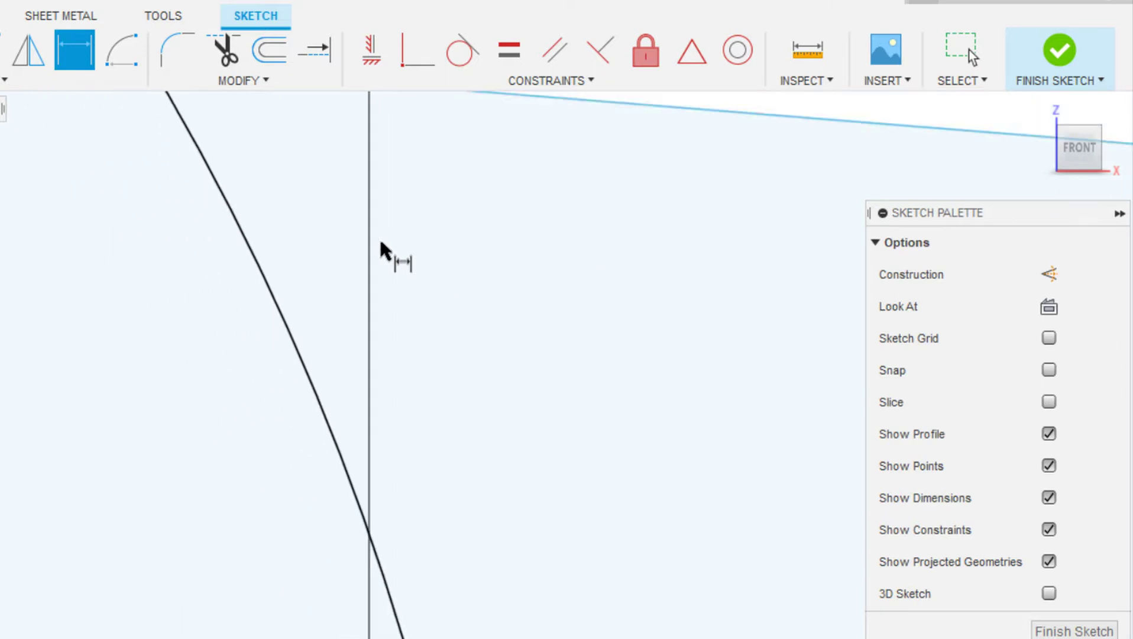
pyautogui.scroll(-3, 382, 243)
pyautogui.moveTo(442, 230)
pyautogui.mouseDown(button='middle')
pyautogui.moveTo(380, 246)
pyautogui.moveTo(233, 237)
pyautogui.mouseUp(button='middle')
pyautogui.scroll(-5, 234, 236)
pyautogui.moveTo(645, 246); pyautogui.dragTo(387, 245, button='middle')
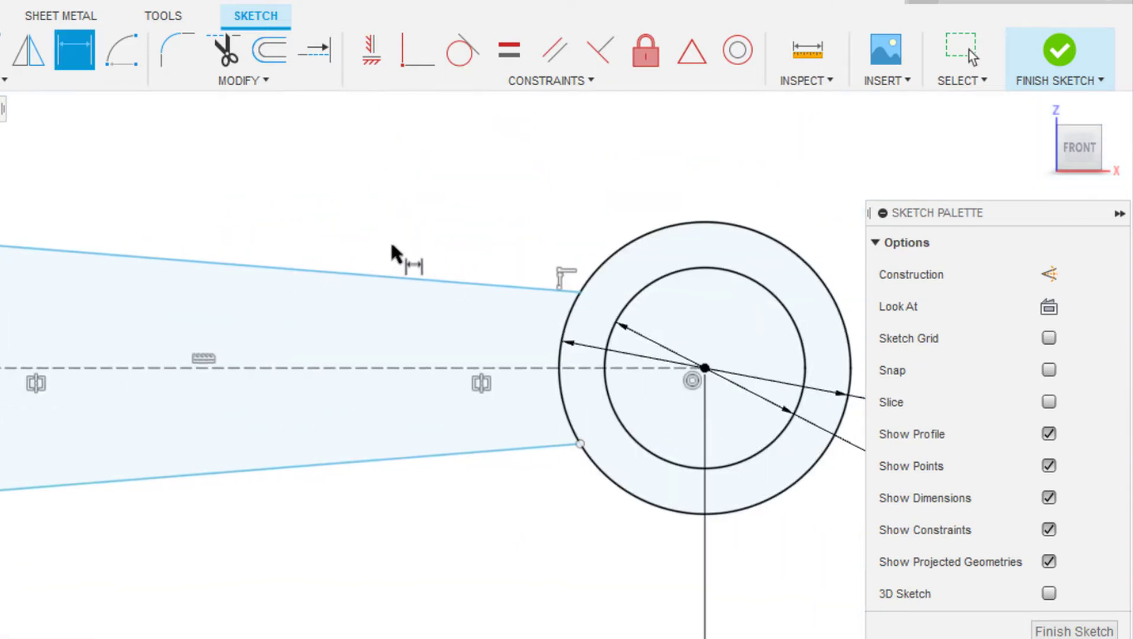
pyautogui.scroll(1, 591, 294)
pyautogui.click(579, 291)
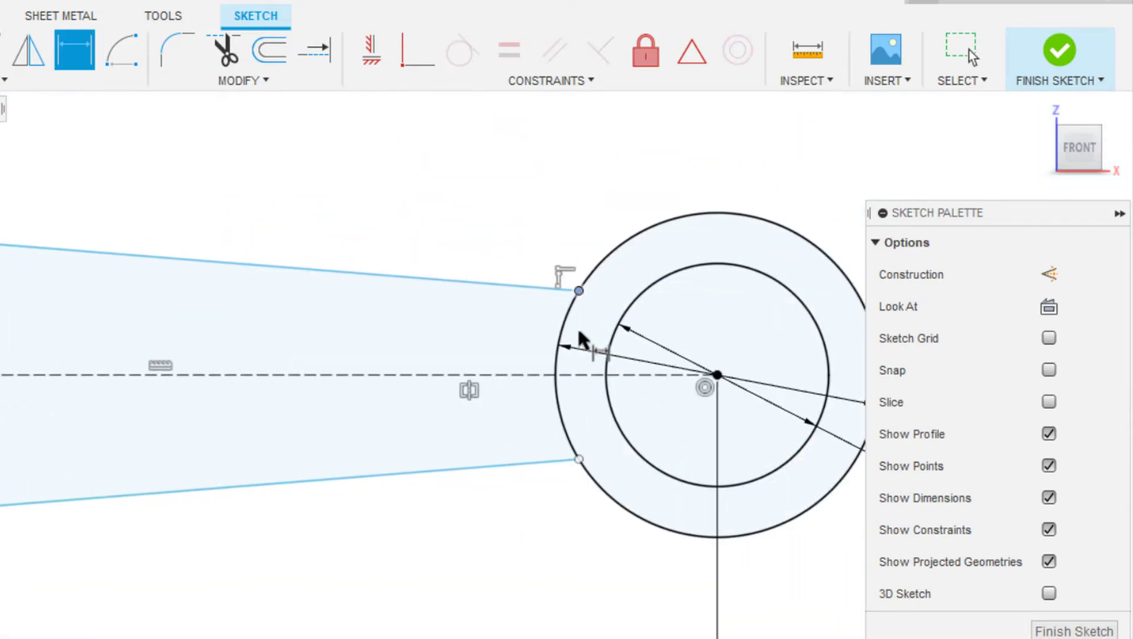
pyautogui.click(580, 460)
pyautogui.click(532, 593)
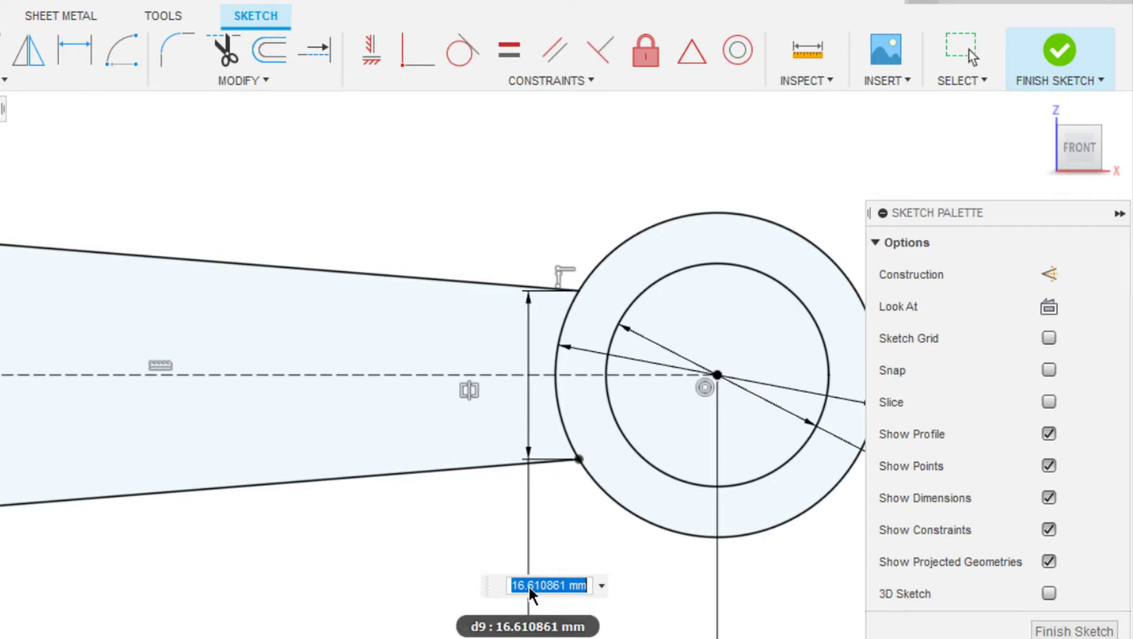
pyautogui.write('24')
pyautogui.press('Return')
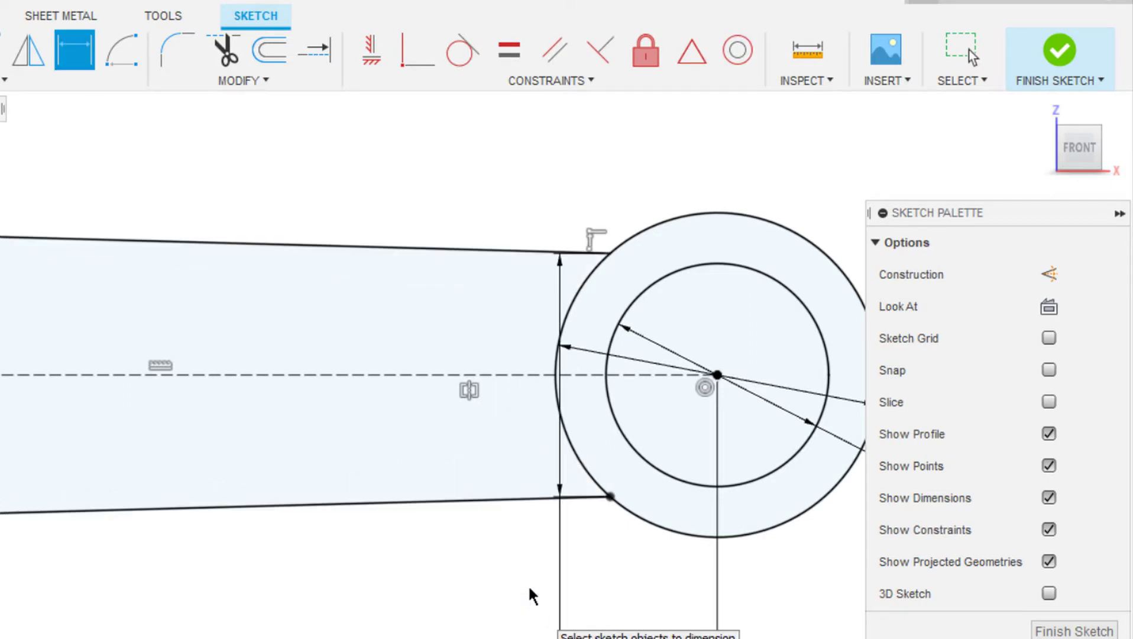
pyautogui.scroll(-3, 529, 597)
pyautogui.press('Escape')
# - Trim the short ends of the upper and lower sloping lines that run past the block's right side towards the large circle
pyautogui.scroll(5, 59, 379)
pyautogui.press('t')
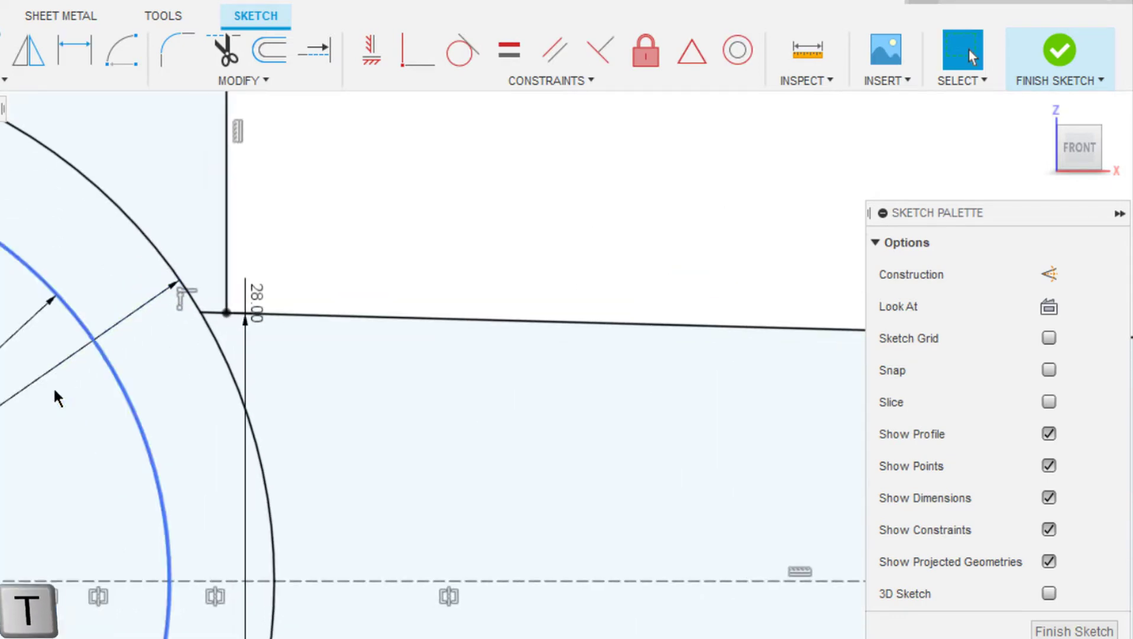
pyautogui.scroll(2, 226, 307)
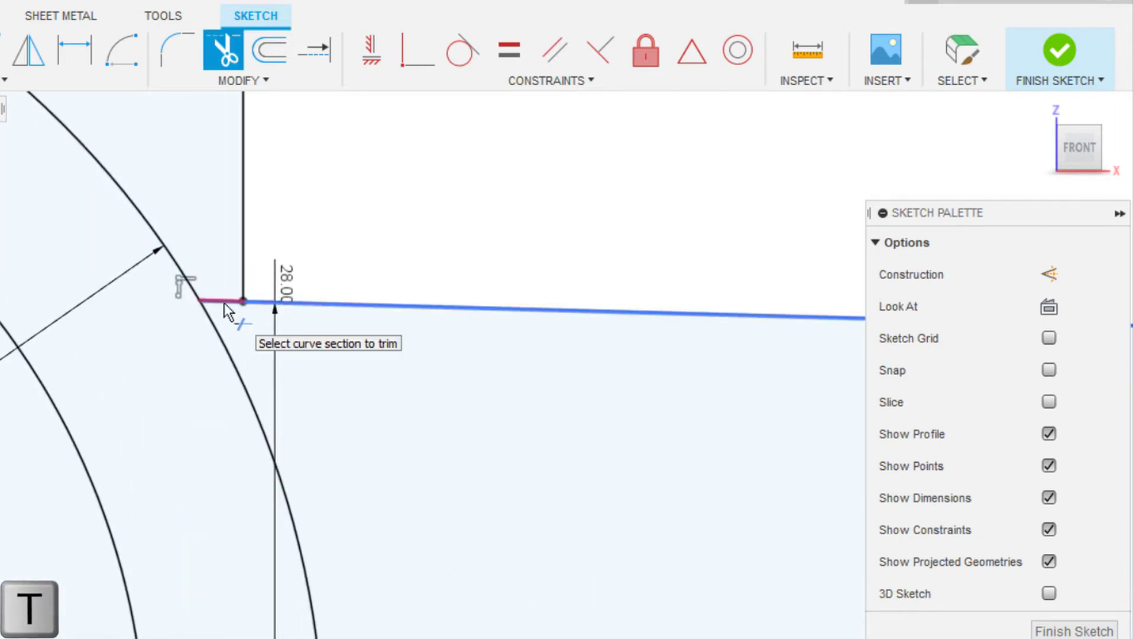
pyautogui.click(224, 303)
pyautogui.scroll(-6, 224, 303)
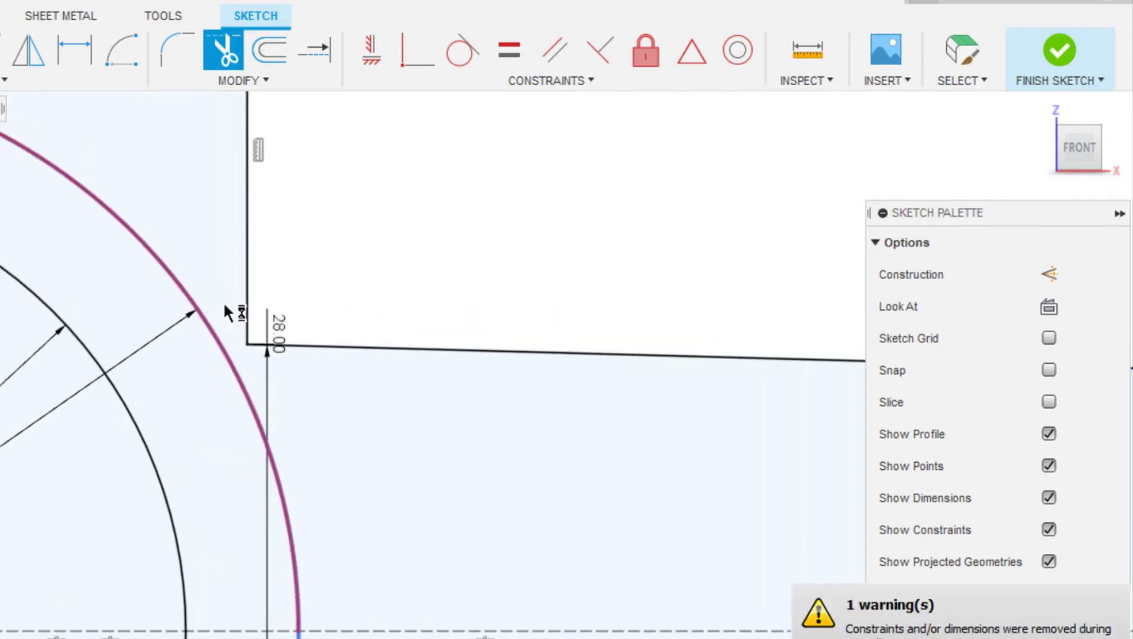
pyautogui.scroll(5, 231, 319)
pyautogui.moveTo(261, 393); pyautogui.dragTo(262, 397, button='middle')
pyautogui.scroll(5, 261, 397)
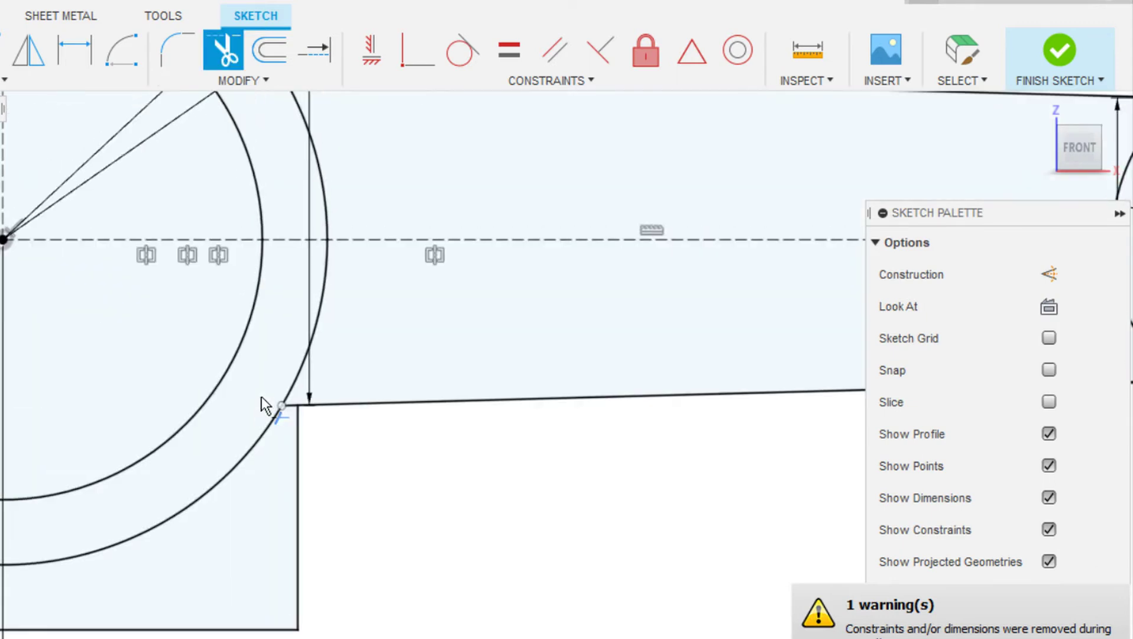
pyautogui.click(327, 454)
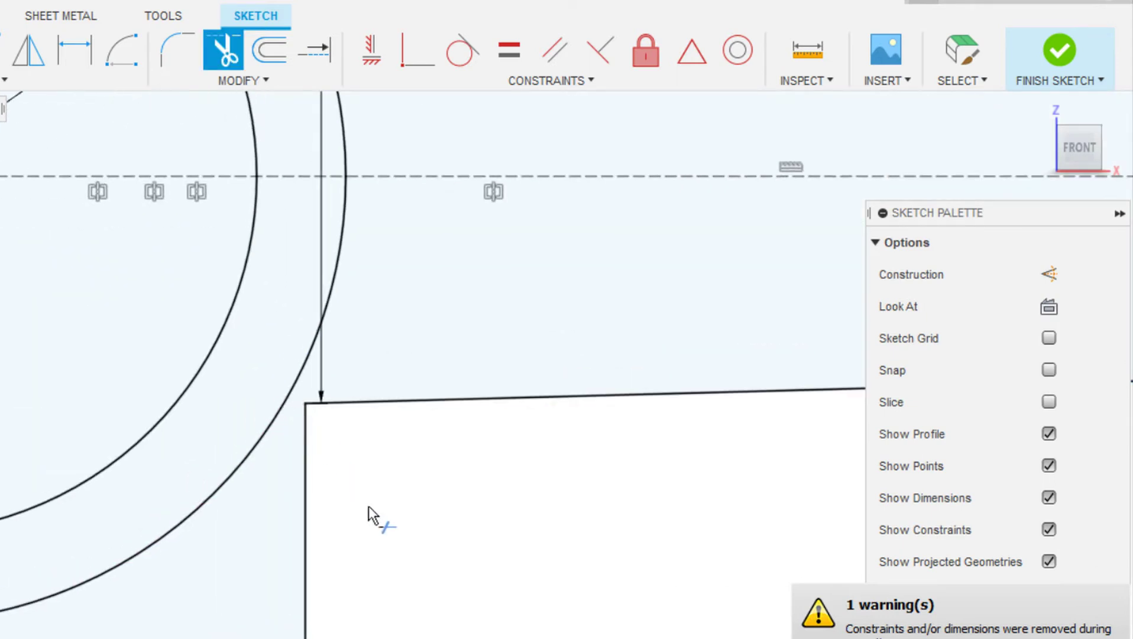
pyautogui.scroll(-5, 368, 506)
pyautogui.click(969, 49)
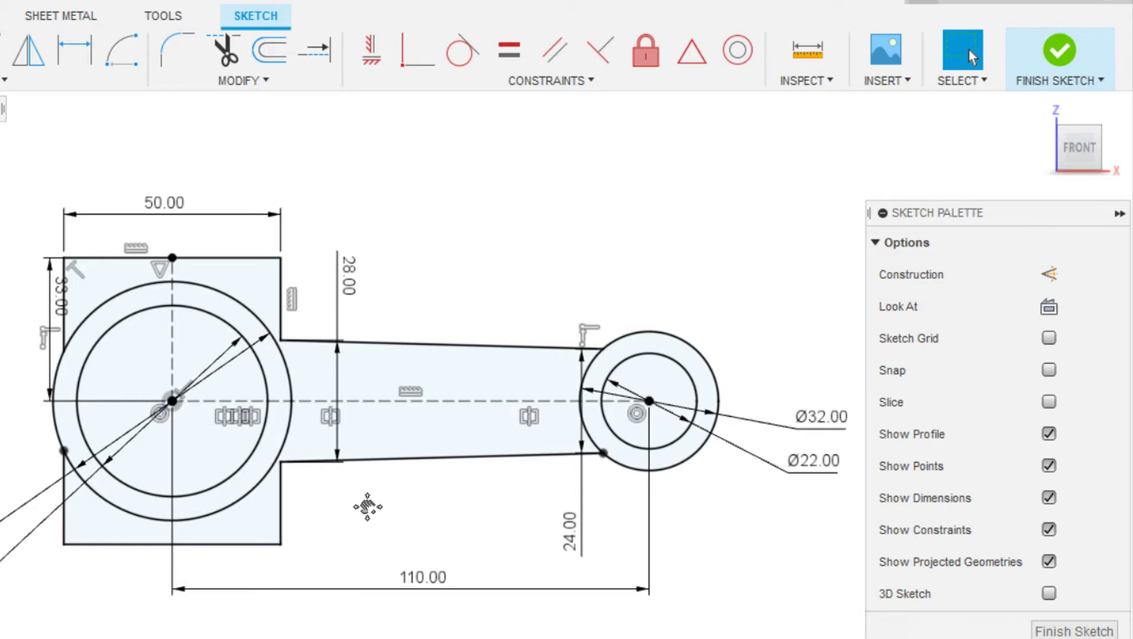
# - Extrude both ring profiles symmetrically as new bodies with a whole length of 28 mm
pyautogui.scroll(1, 241, 337)
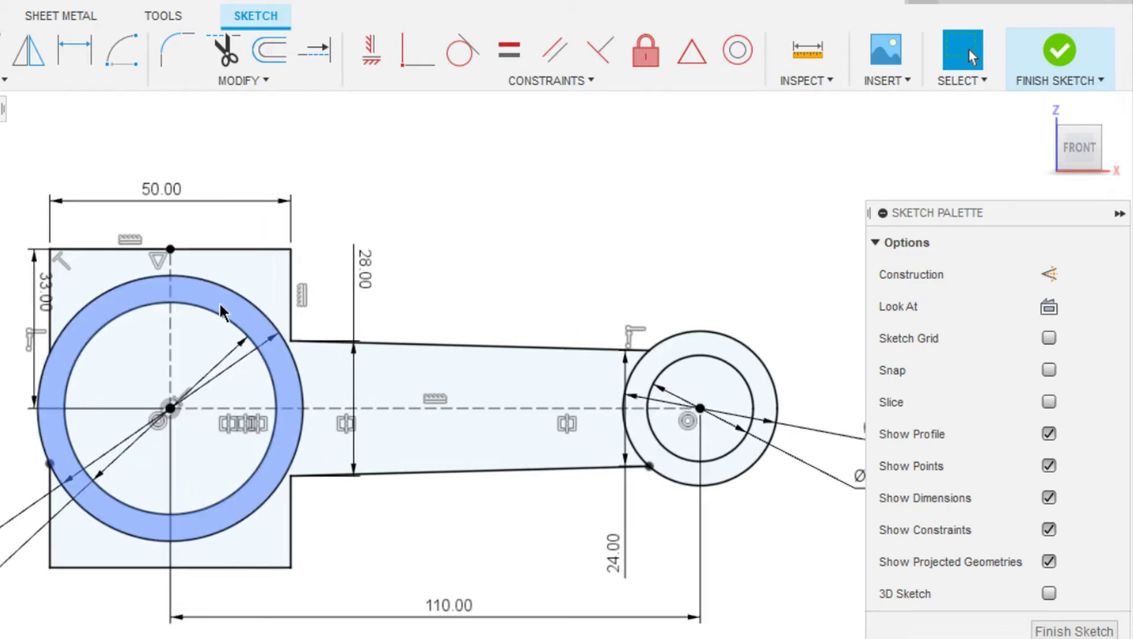
pyautogui.click(220, 307)
pyautogui.click(697, 353)
pyautogui.press('e')
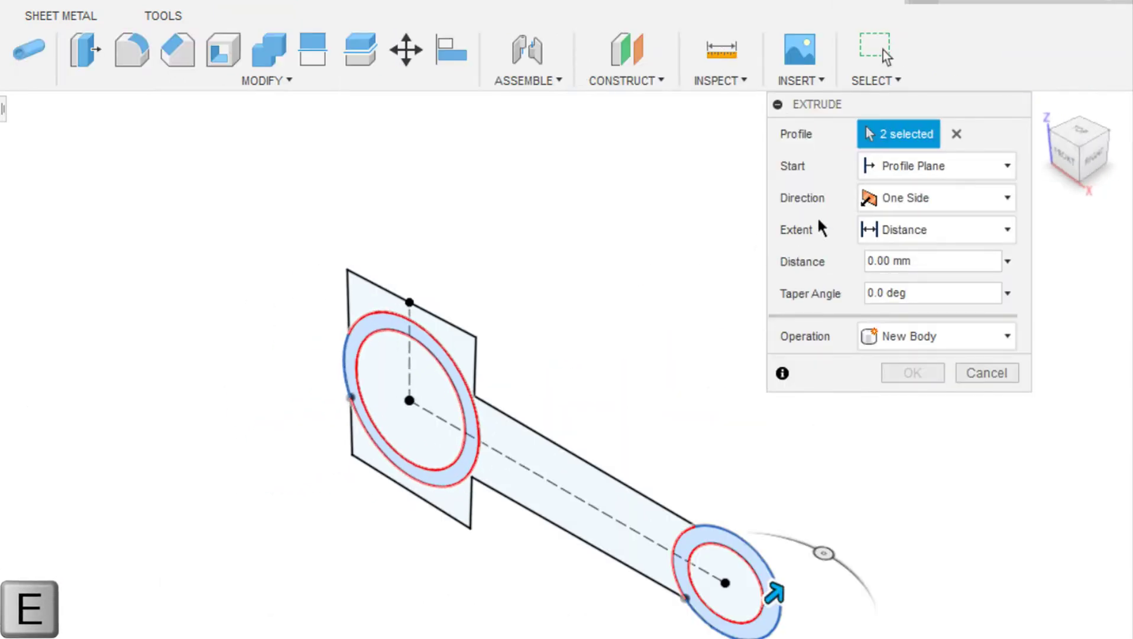
pyautogui.click(882, 204)
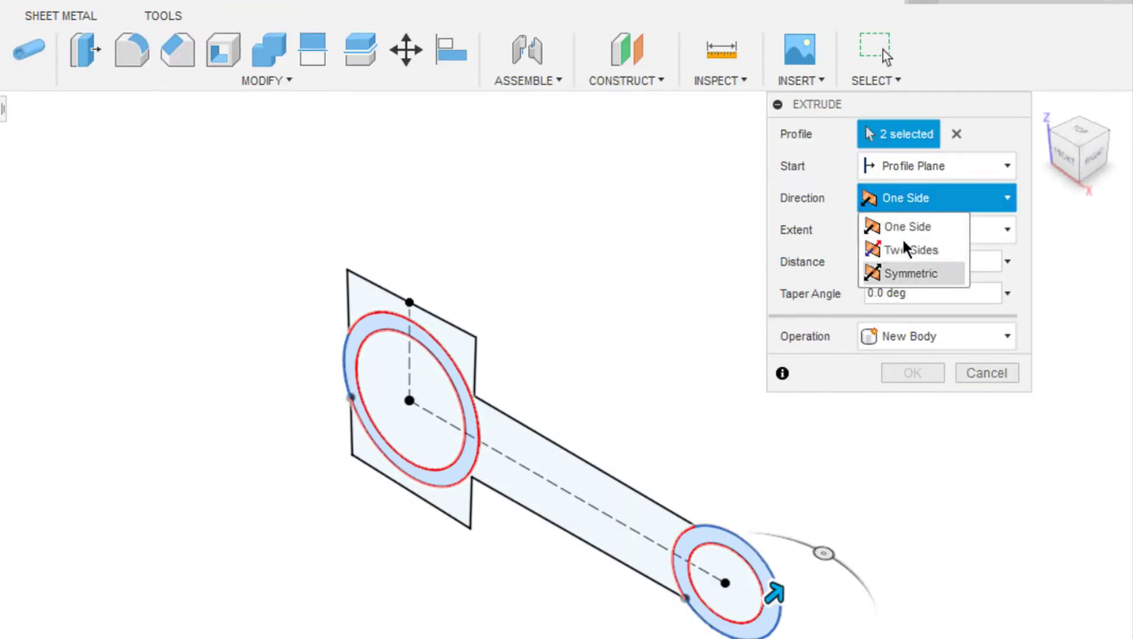
pyautogui.click(910, 274)
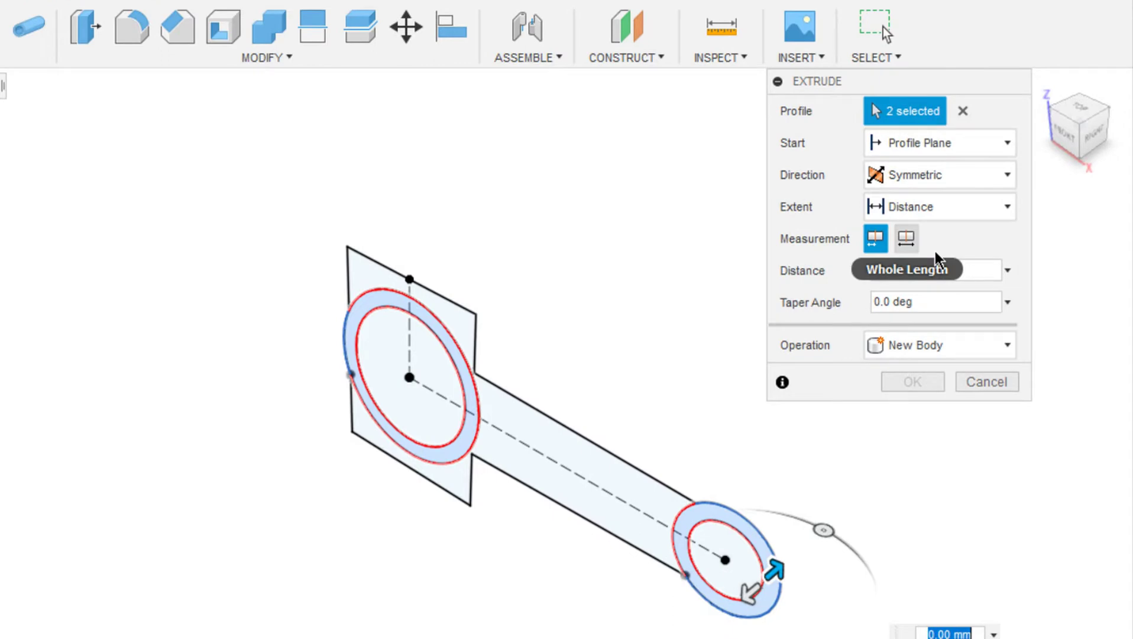
pyautogui.click(911, 240)
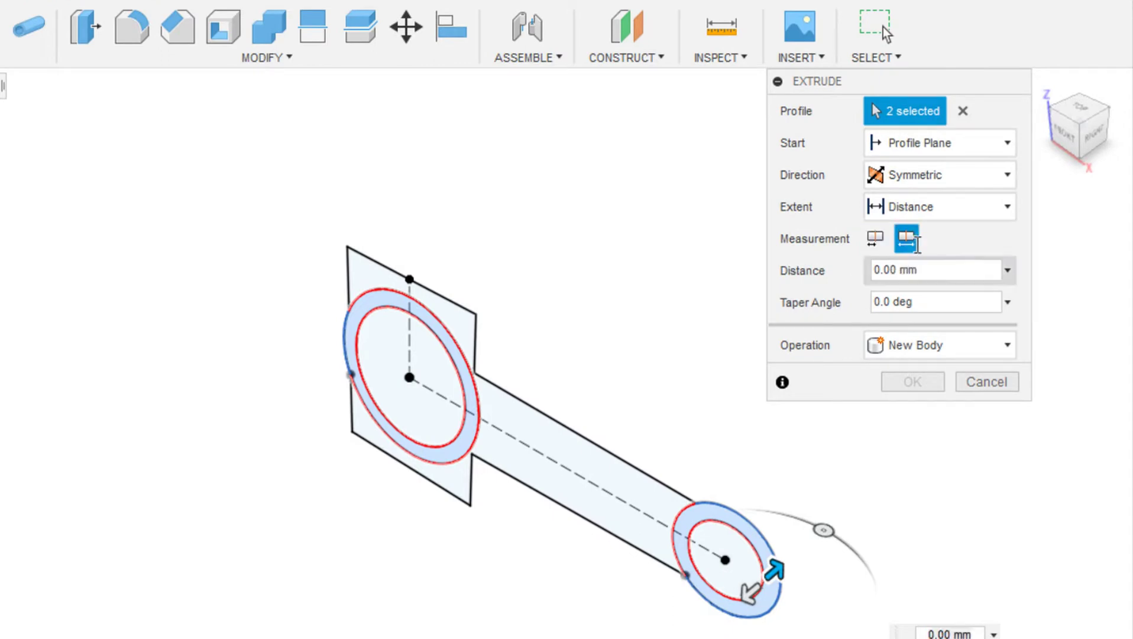
pyautogui.click(945, 270)
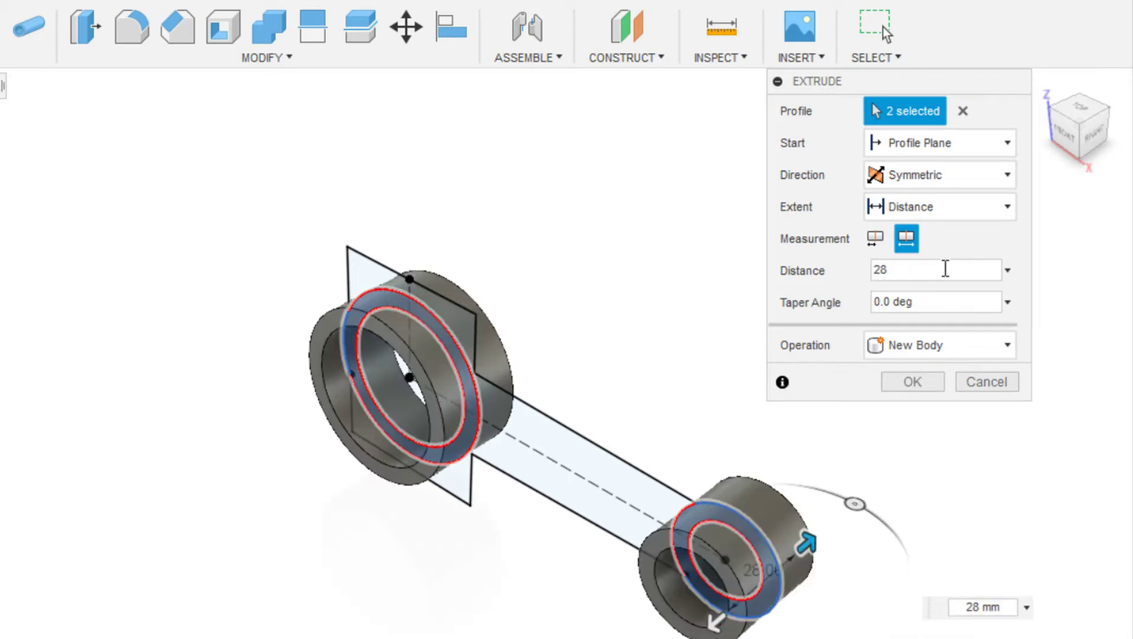
pyautogui.click(903, 383)
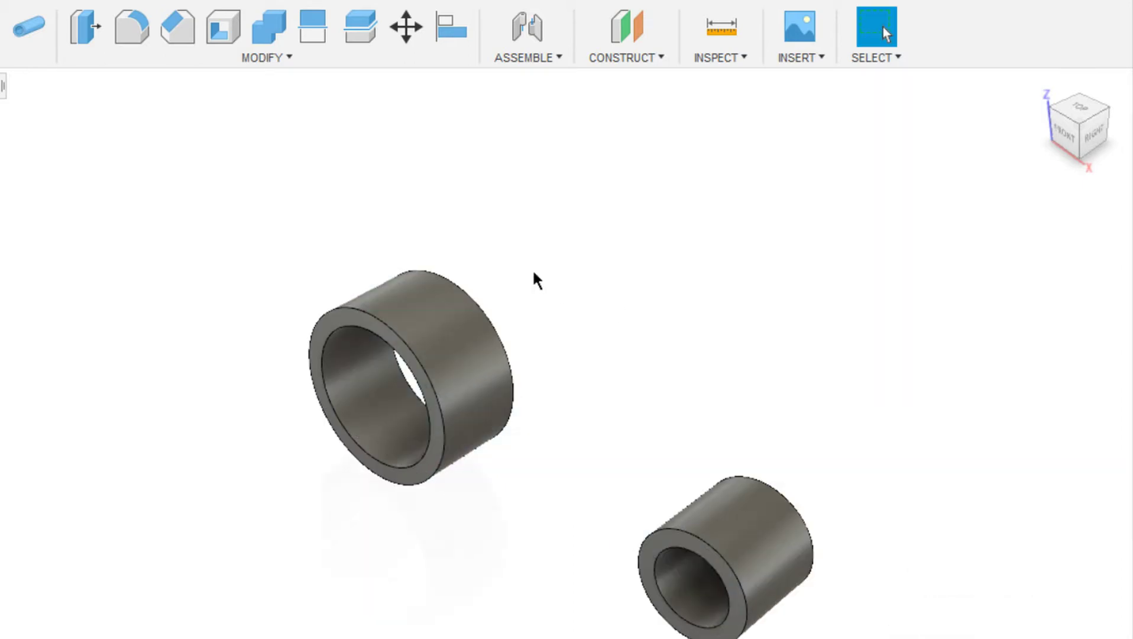
# - Turn the model to the front view and make the hidden sketch visible again
pyautogui.keyDown('shift'); pyautogui.moveTo(537, 280); pyautogui.dragTo(576, 171, button='middle'); pyautogui.keyUp('shift')
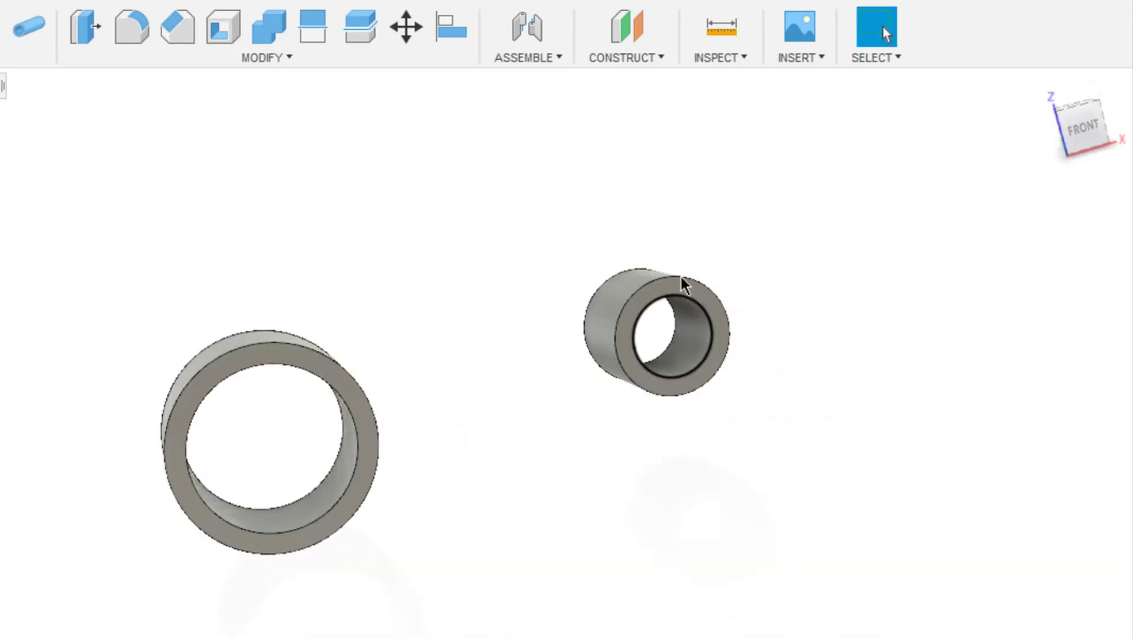
pyautogui.keyDown('shift'); pyautogui.moveTo(681, 276); pyautogui.dragTo(683, 284, button='middle'); pyautogui.keyUp('shift')
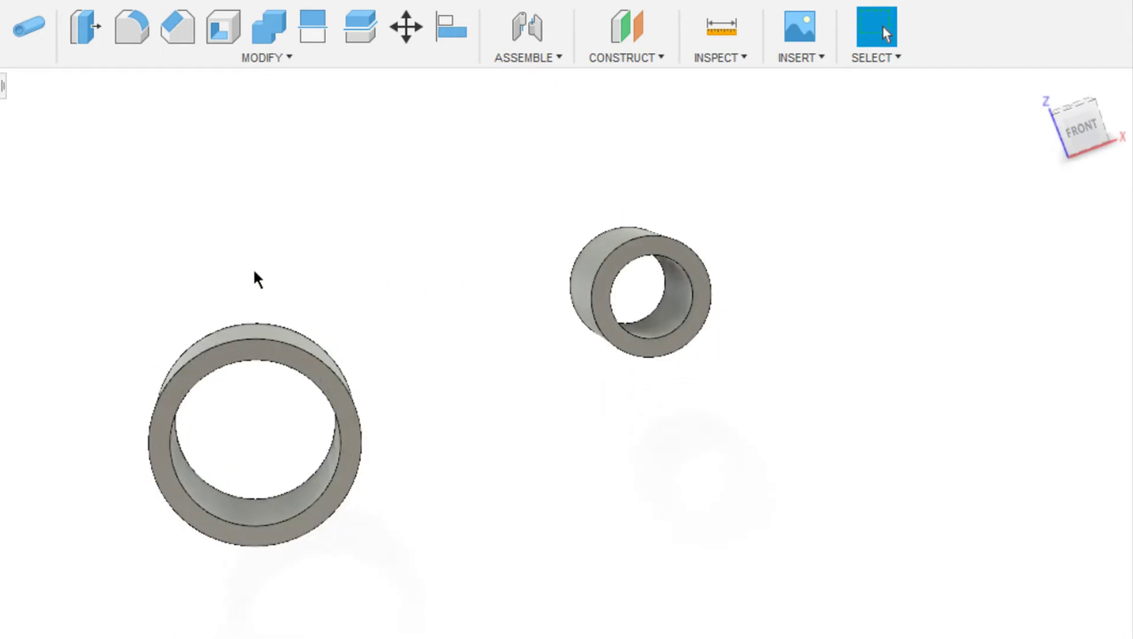
pyautogui.click(1084, 138)
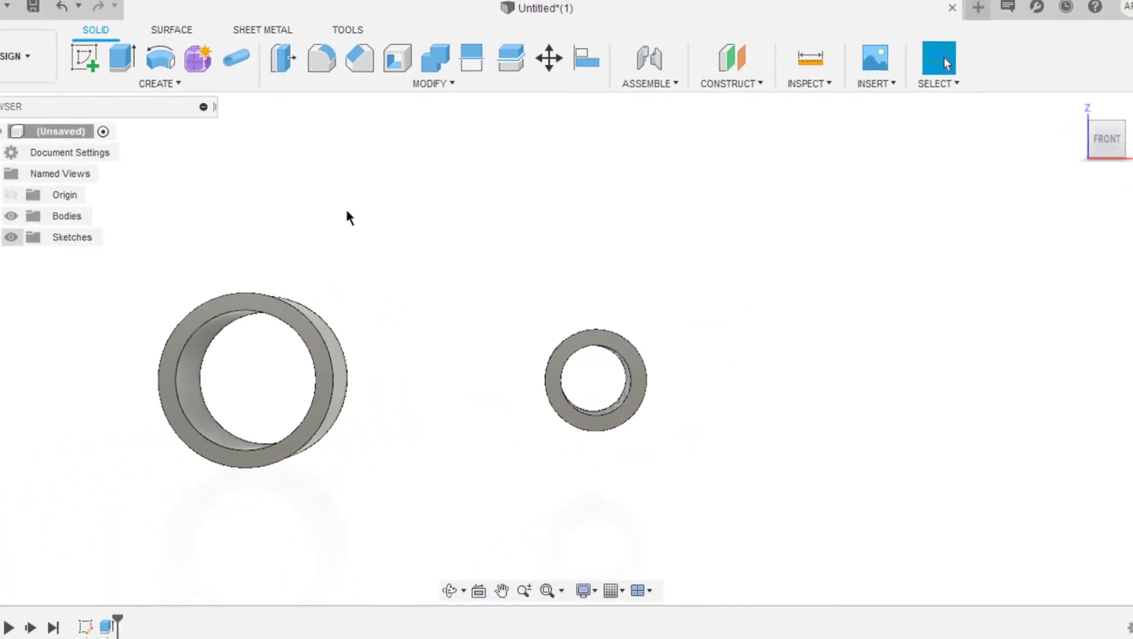
pyautogui.click(18, 237)
pyautogui.click(57, 258)
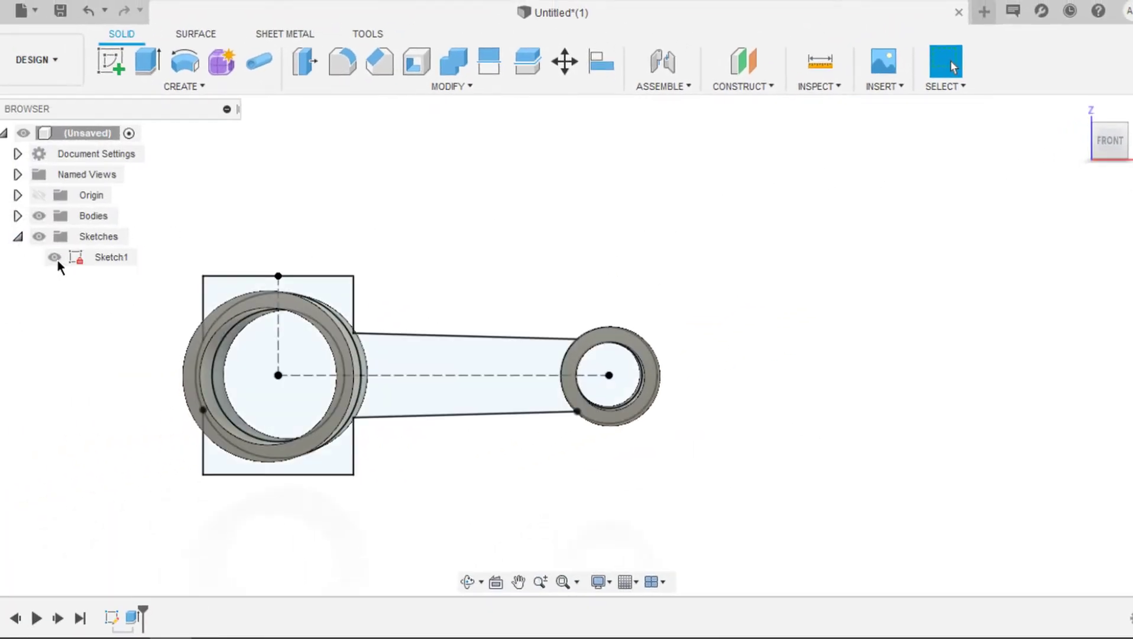
# - Extrude the block and tapered shank profile symmetrically with a whole length of 16 mm, joined to the rings
pyautogui.click(363, 328)
pyautogui.press('e')
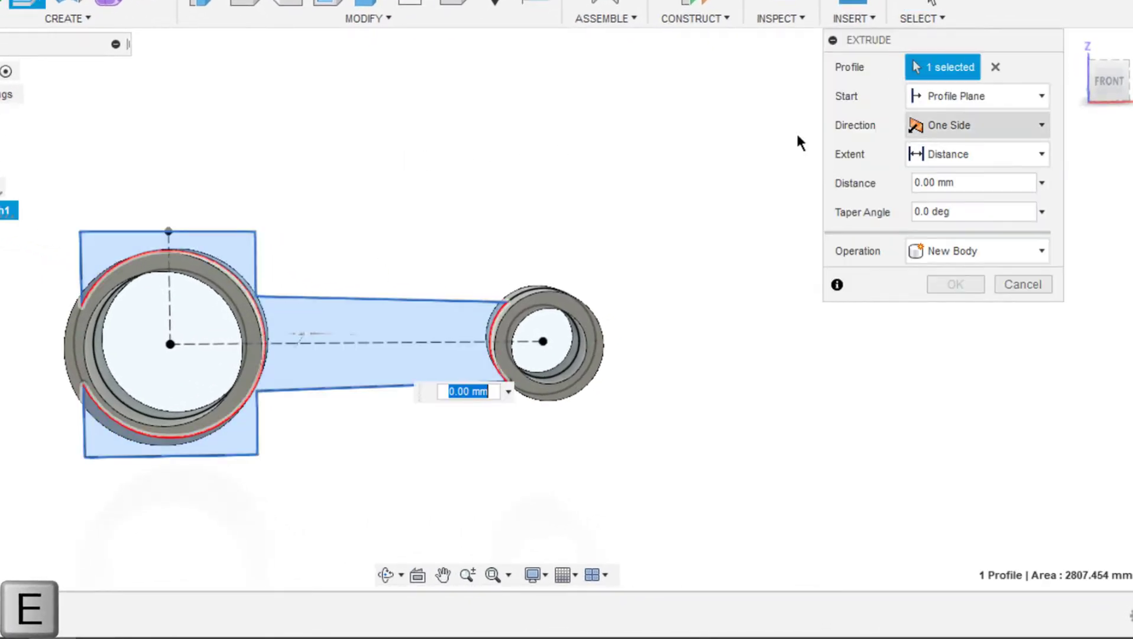
pyautogui.click(995, 125)
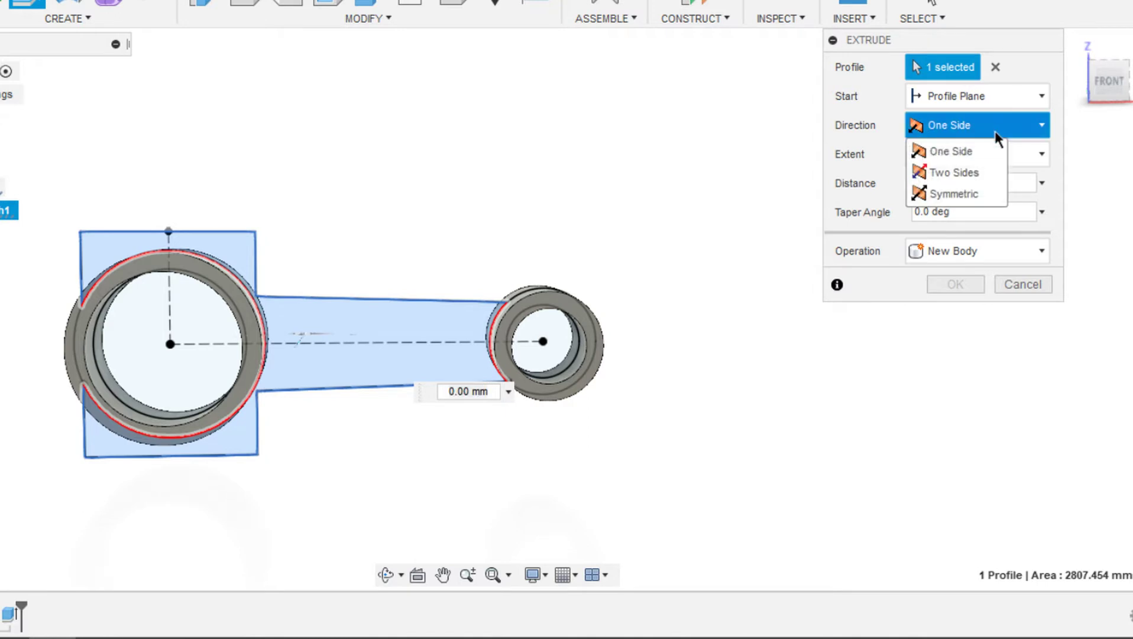
pyautogui.click(983, 196)
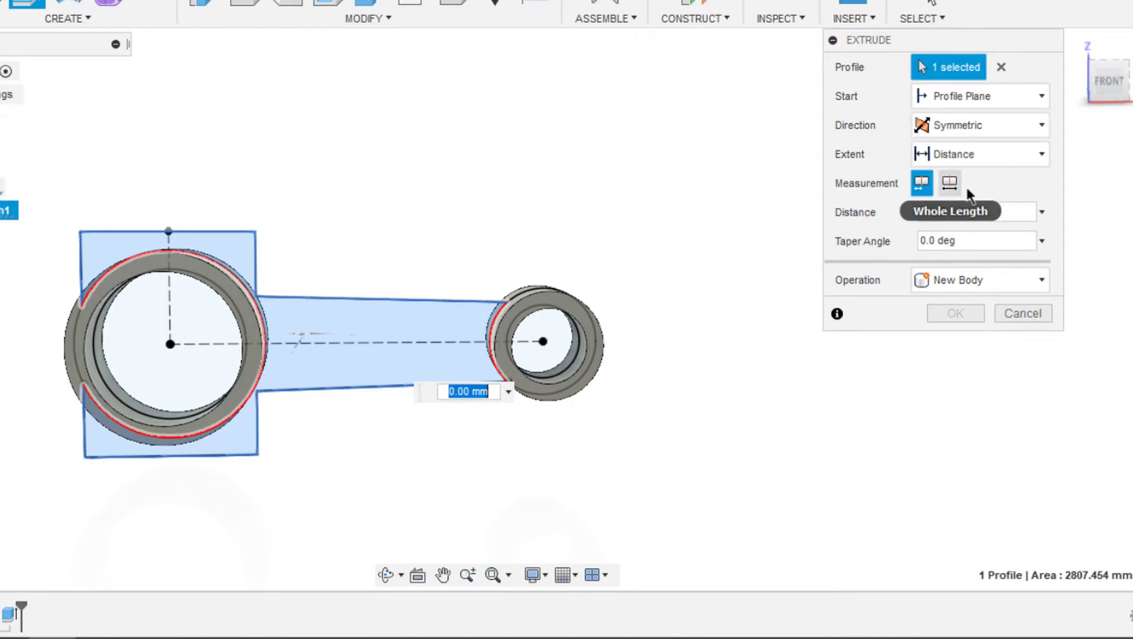
pyautogui.click(950, 182)
pyautogui.moveTo(1001, 213); pyautogui.dragTo(909, 198)
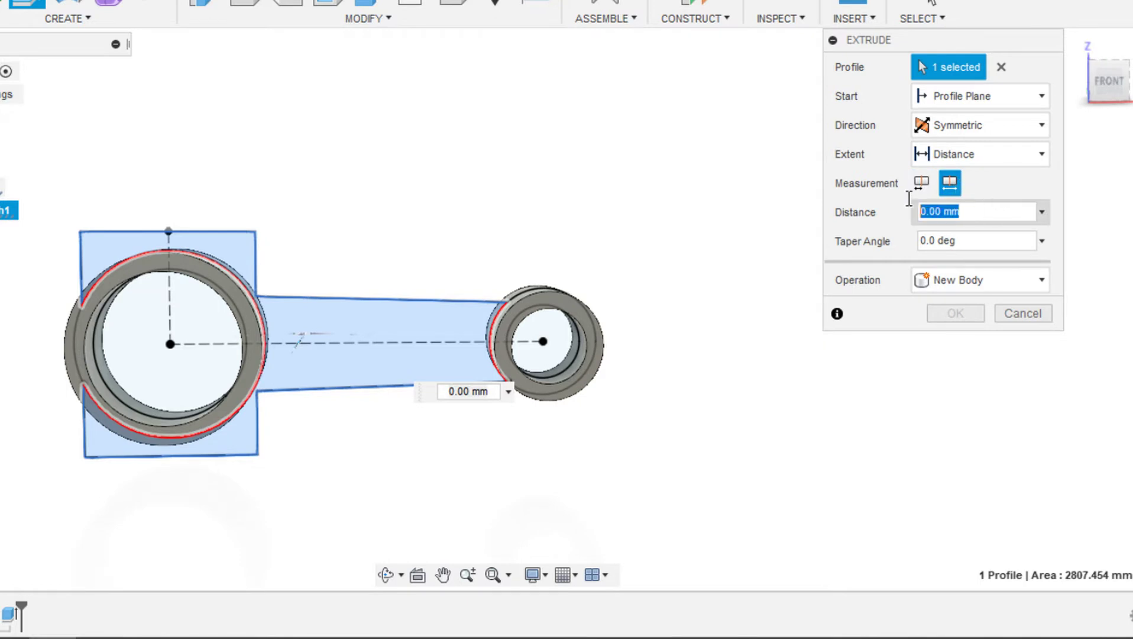
pyautogui.write('16')
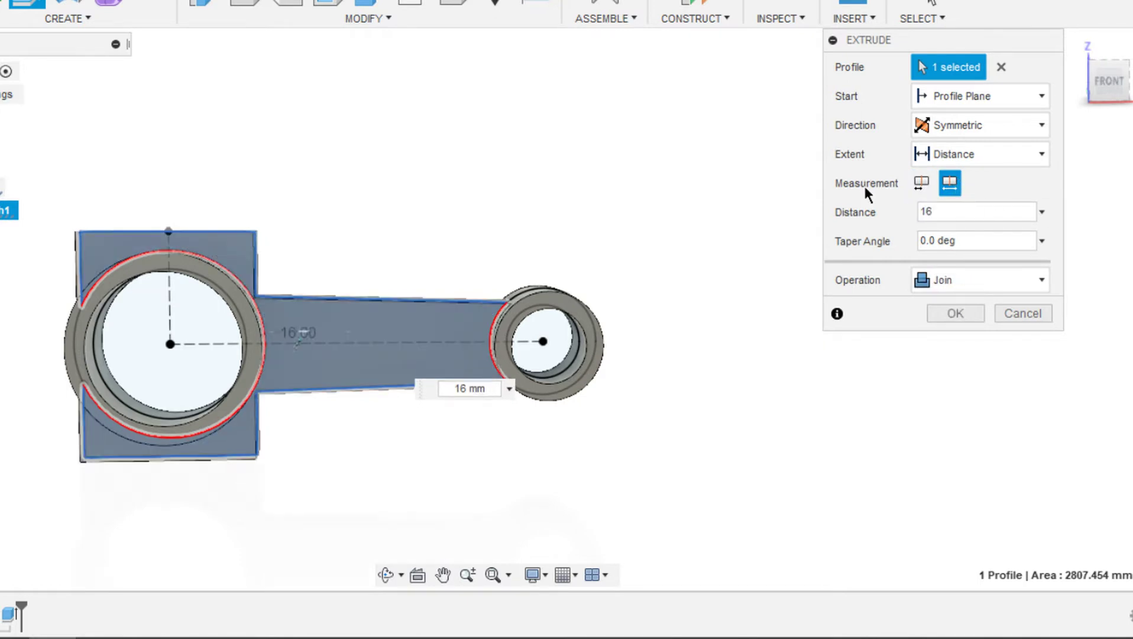
pyautogui.keyDown('shift'); pyautogui.moveTo(917, 264); pyautogui.dragTo(959, 319, button='middle'); pyautogui.keyUp('shift')
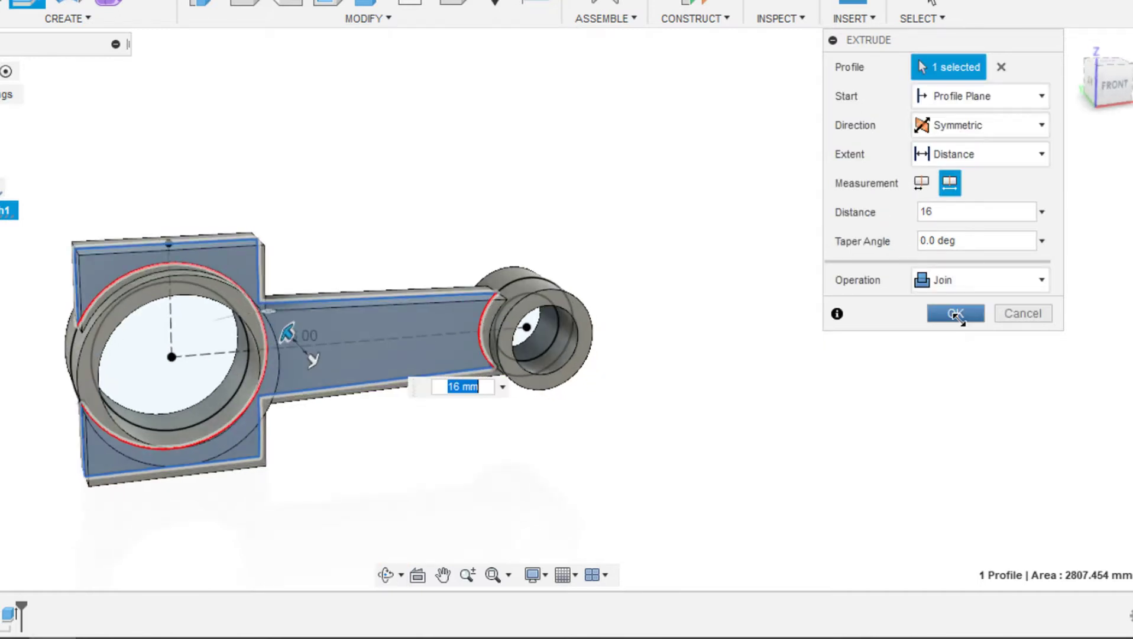
pyautogui.click(956, 314)
# - Look over the joined rod body and reopen Sketch1 for editing
pyautogui.scroll(-3, 590, 211)
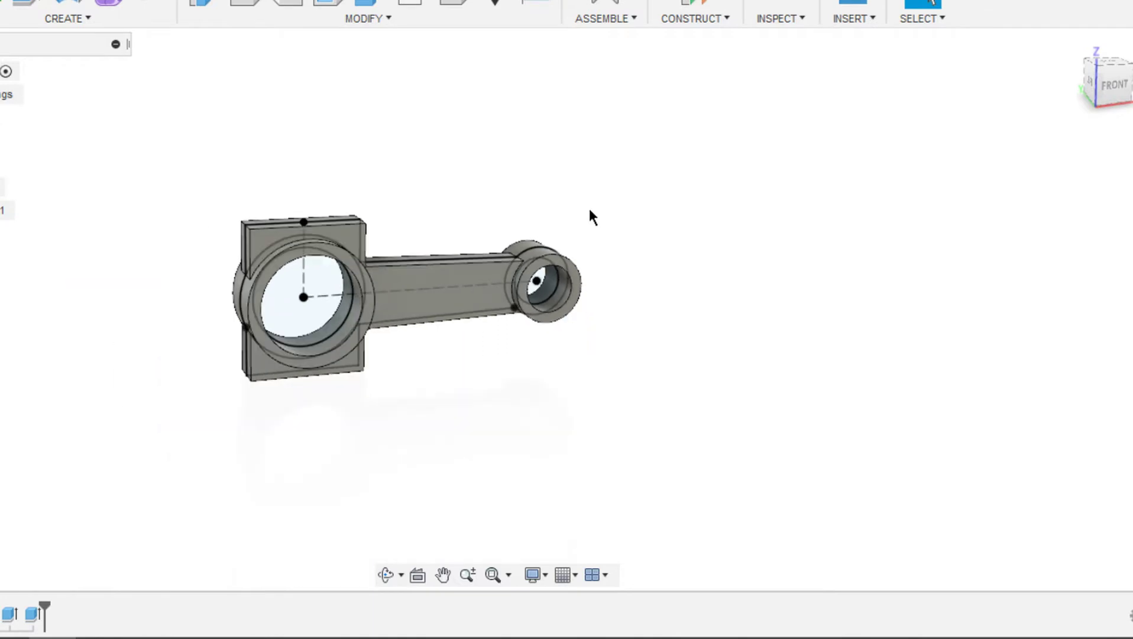
pyautogui.moveTo(590, 211); pyautogui.dragTo(590, 211, button='middle')
pyautogui.scroll(3, 355, 296)
pyautogui.keyDown('shift'); pyautogui.moveTo(408, 260); pyautogui.dragTo(450, 225, button='middle'); pyautogui.keyUp('shift')
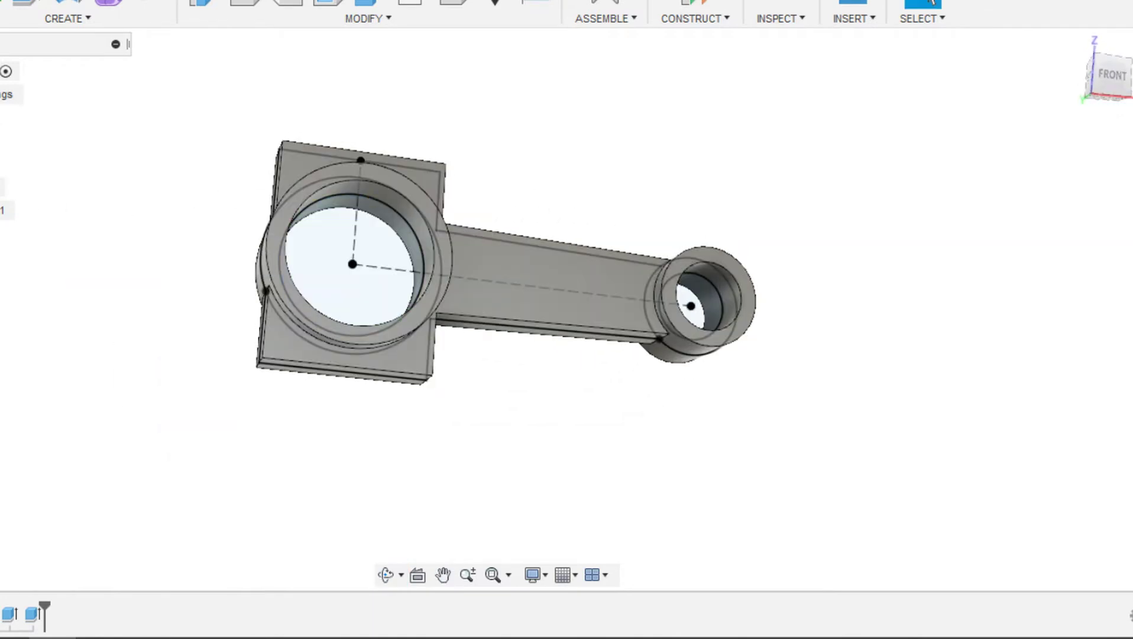
pyautogui.keyDown('shift'); pyautogui.moveTo(509, 284); pyautogui.dragTo(251, 238, button='middle'); pyautogui.keyUp('shift')
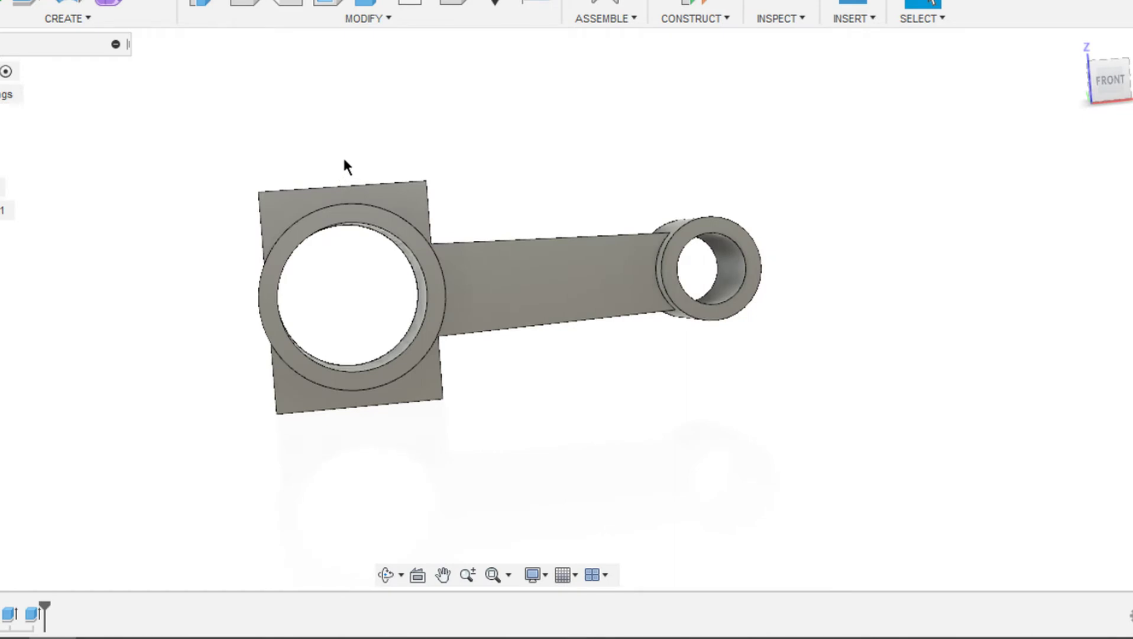
pyautogui.keyDown('shift'); pyautogui.moveTo(344, 161); pyautogui.dragTo(354, 260, button='middle'); pyautogui.keyUp('shift')
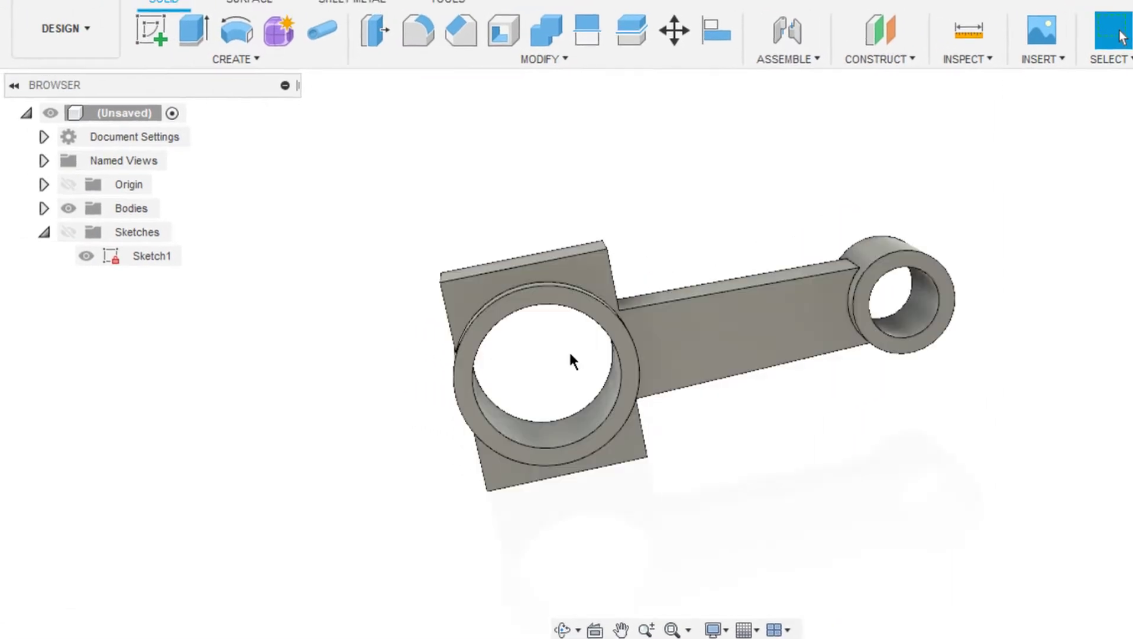
pyautogui.rightClick(150, 256)
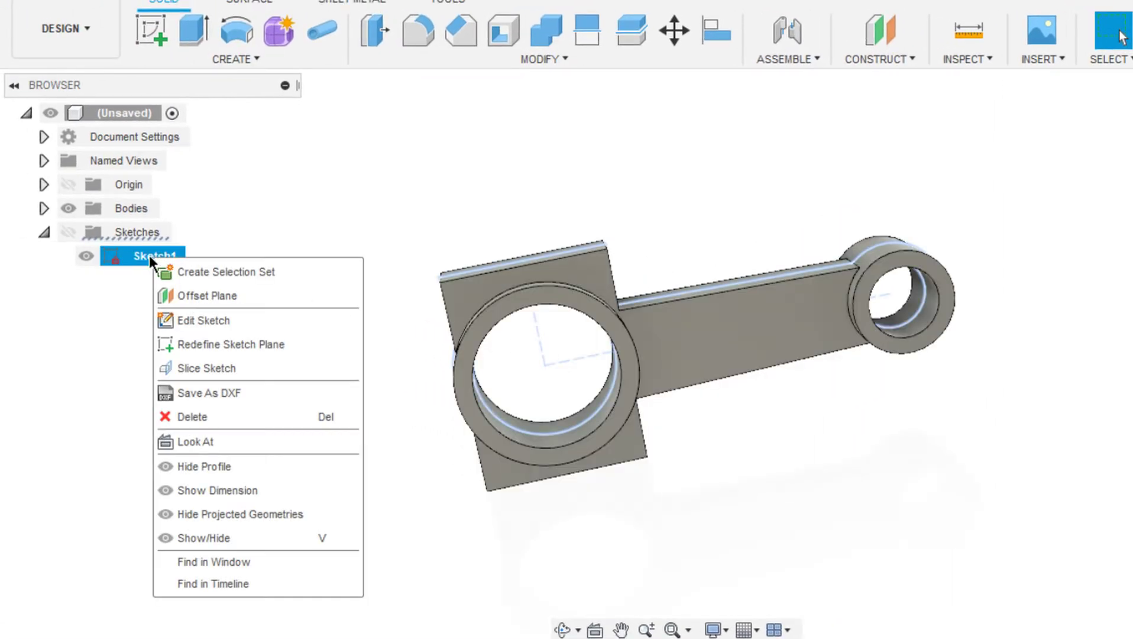
pyautogui.click(197, 312)
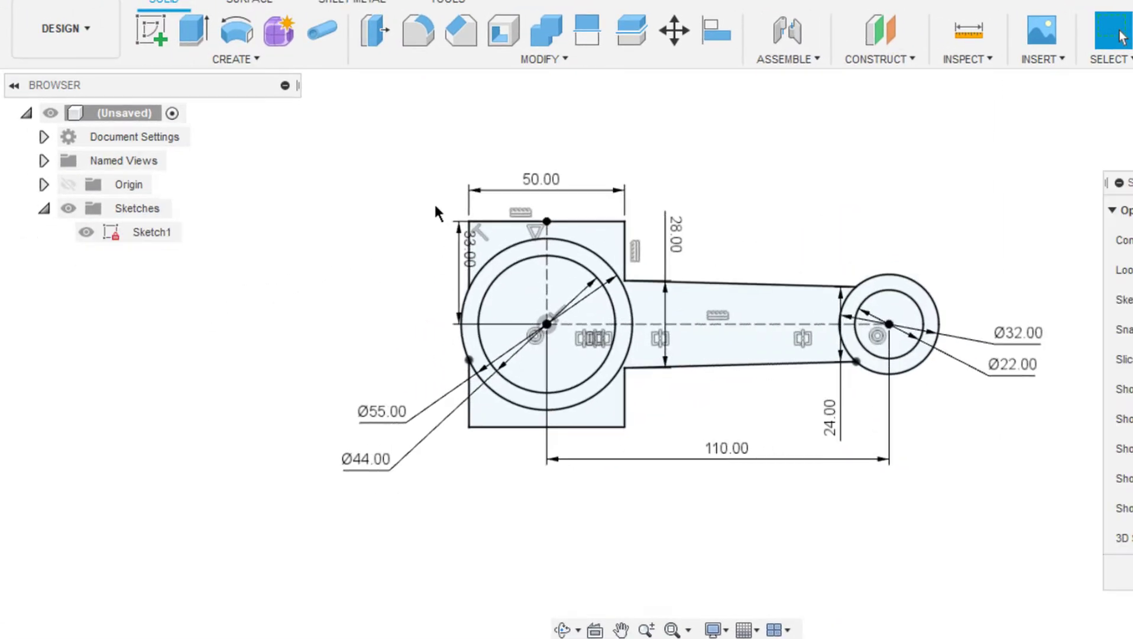
# - Sketch a rectangle about 5 mm wide and 10 mm high from the large outer circle up across the block's upper edge
pyautogui.scroll(3, 433, 202)
pyautogui.moveTo(434, 202); pyautogui.dragTo(349, 189, button='middle')
pyautogui.scroll(5, 480, 205)
pyautogui.click(192, 31)
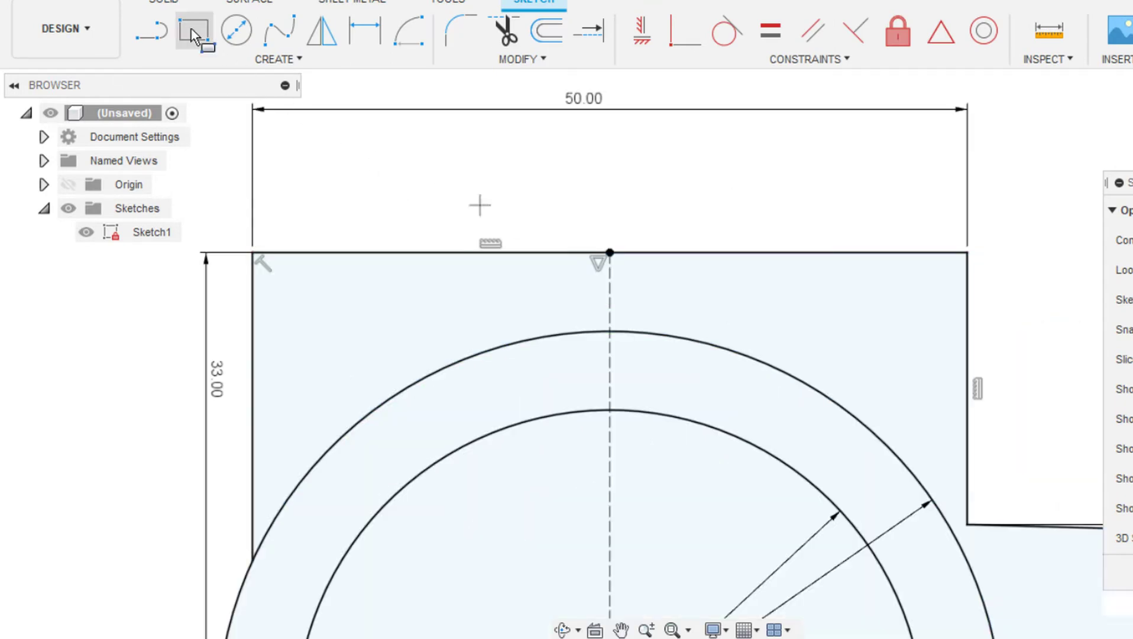
pyautogui.click(659, 333)
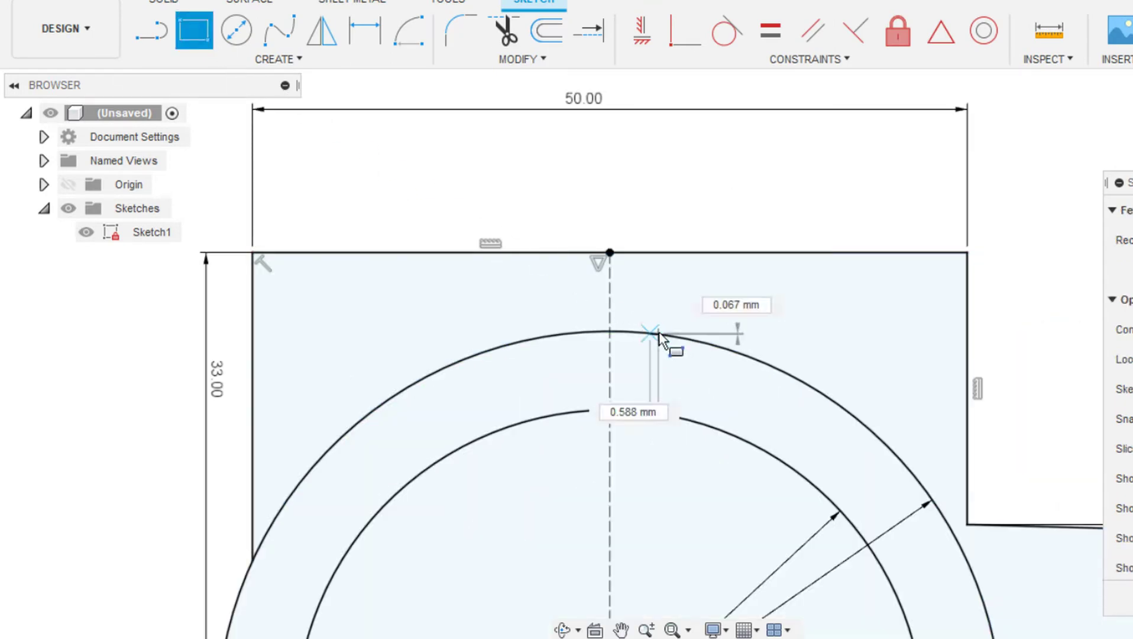
pyautogui.click(586, 191)
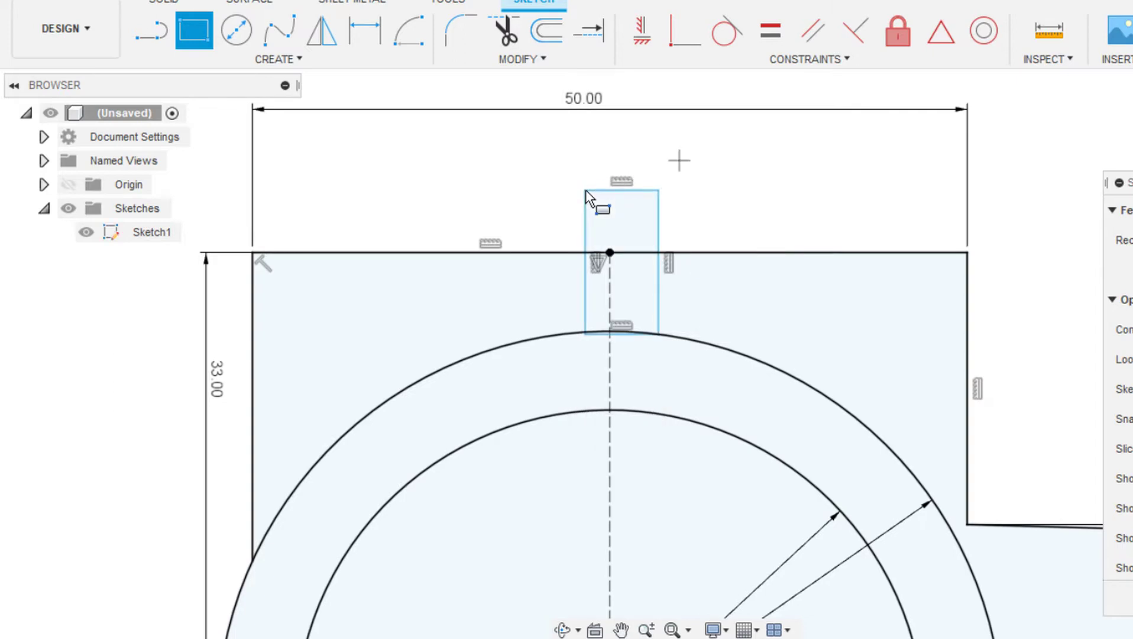
pyautogui.press('Escape')
# - Align the midpoint of the rectangle's upper edge vertically with the midpoint of the block's upper edge
pyautogui.scroll(2, 615, 124)
pyautogui.click(643, 31)
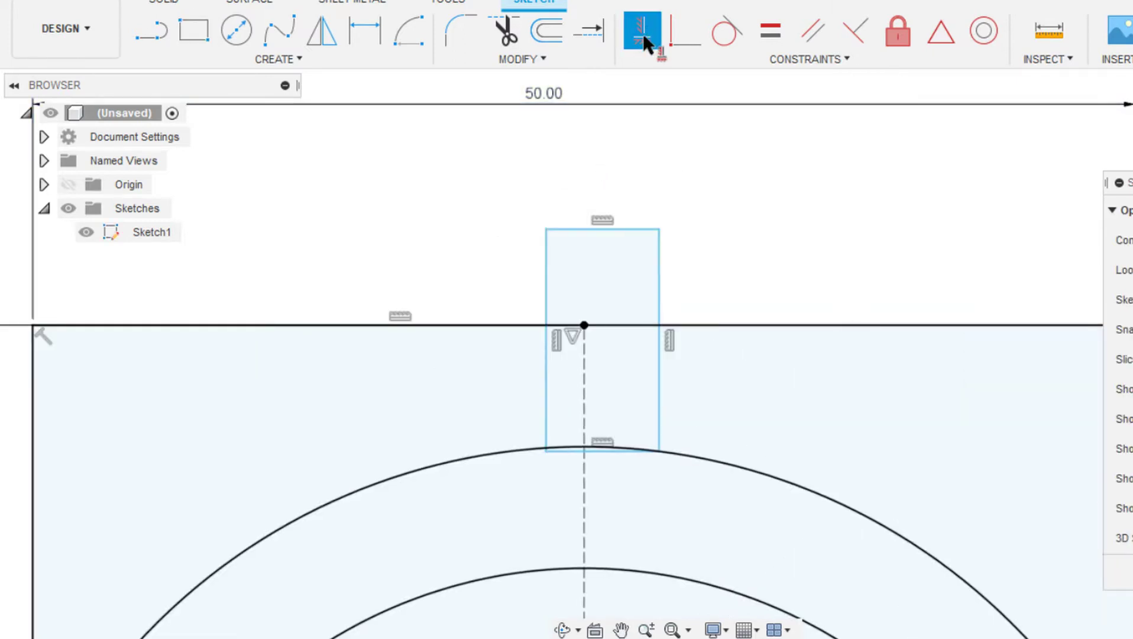
pyautogui.click(619, 230)
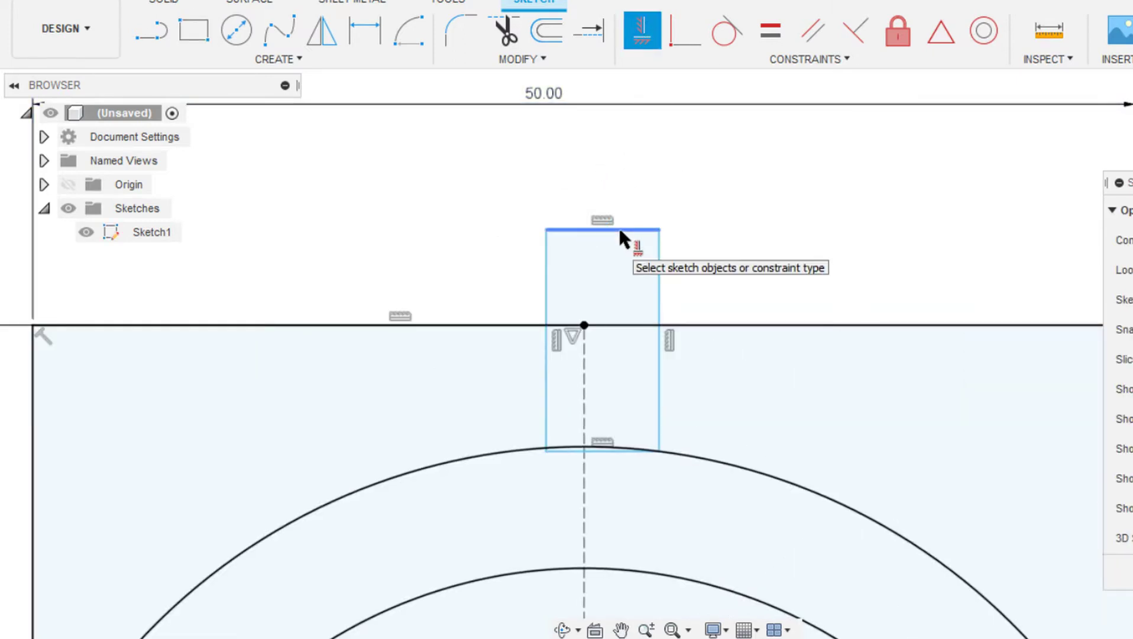
pyautogui.click(583, 325)
pyautogui.press('Escape')
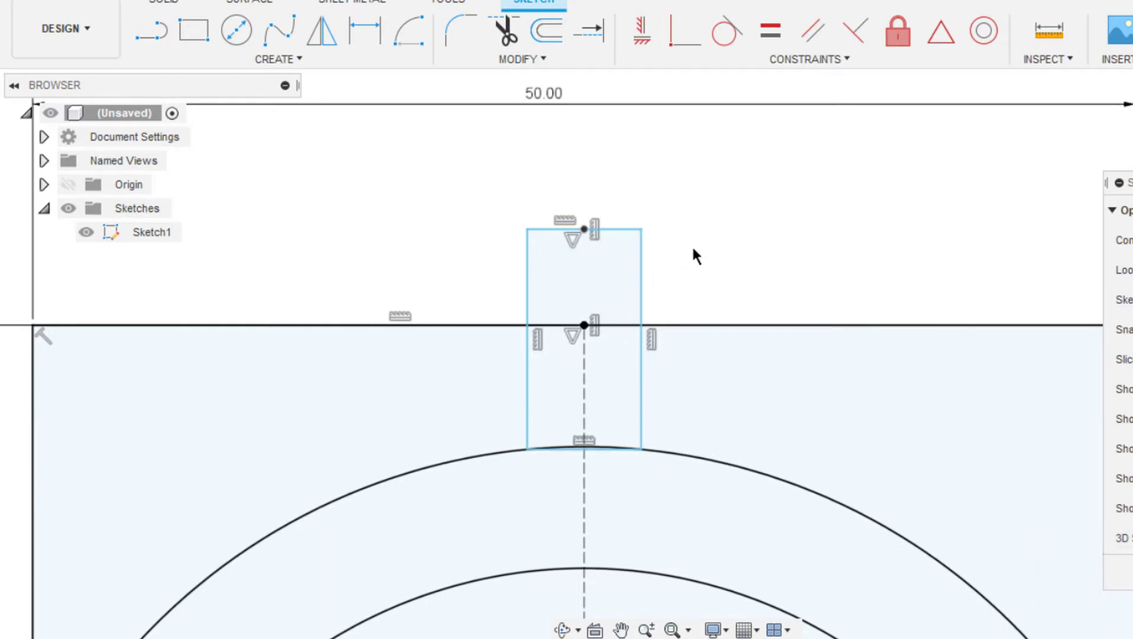
# - Dimension the rectangle's right side and set its height to 8 mm
pyautogui.press('d')
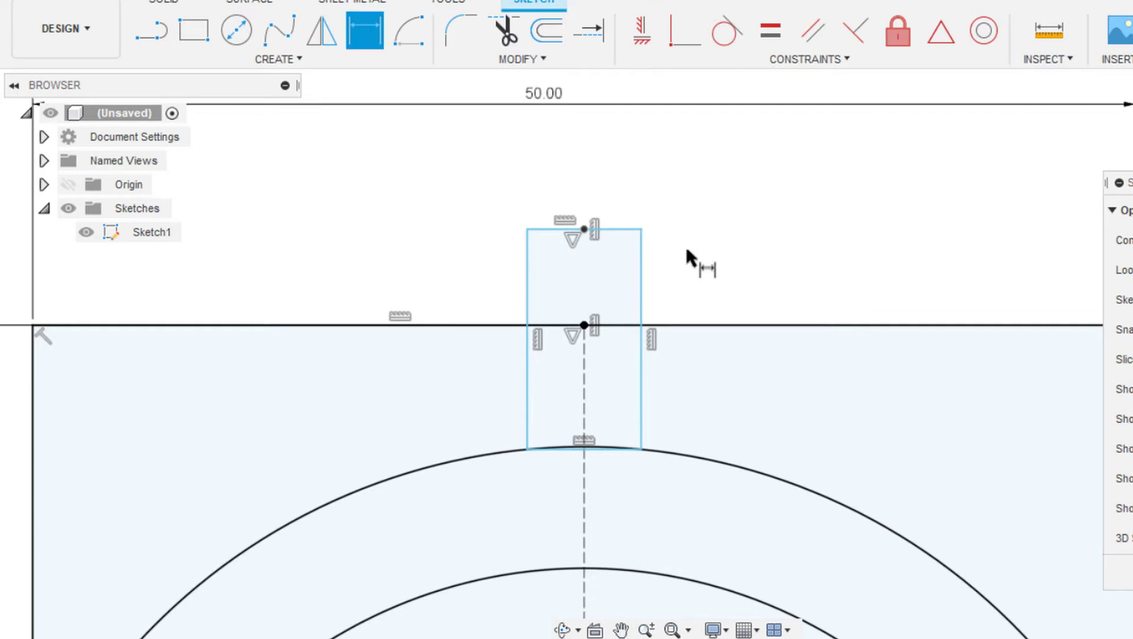
pyautogui.click(641, 272)
pyautogui.click(743, 277)
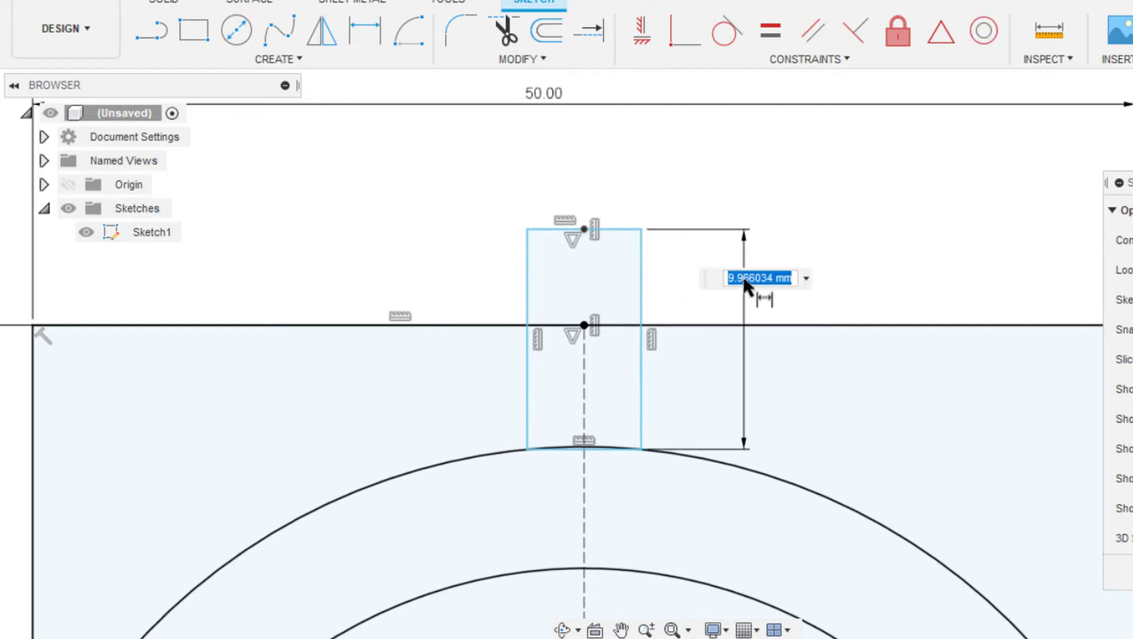
pyautogui.write('8')
pyautogui.press('Return')
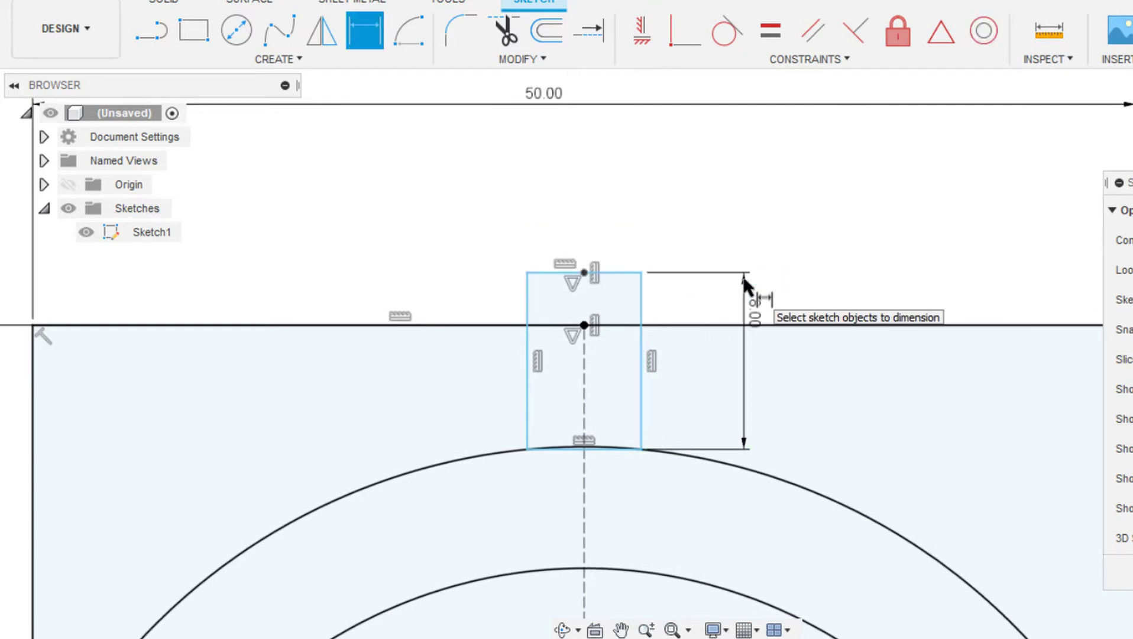
# - Try a width dimension on the rectangle's upper edge and delete it
pyautogui.click(612, 273)
pyautogui.click(387, 220)
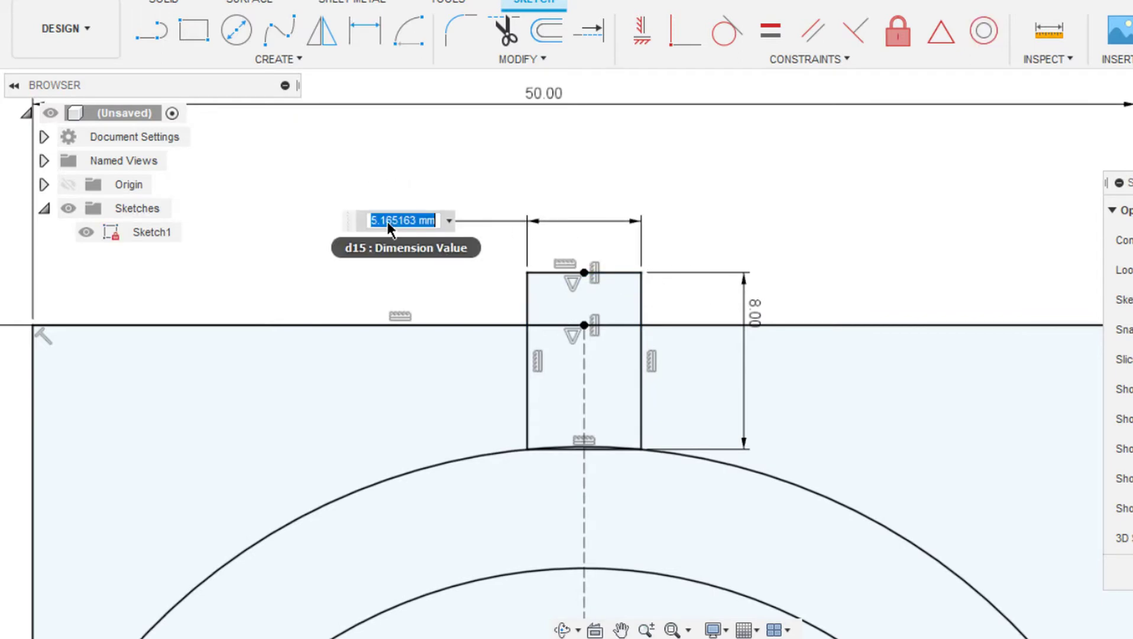
pyautogui.press('Return')
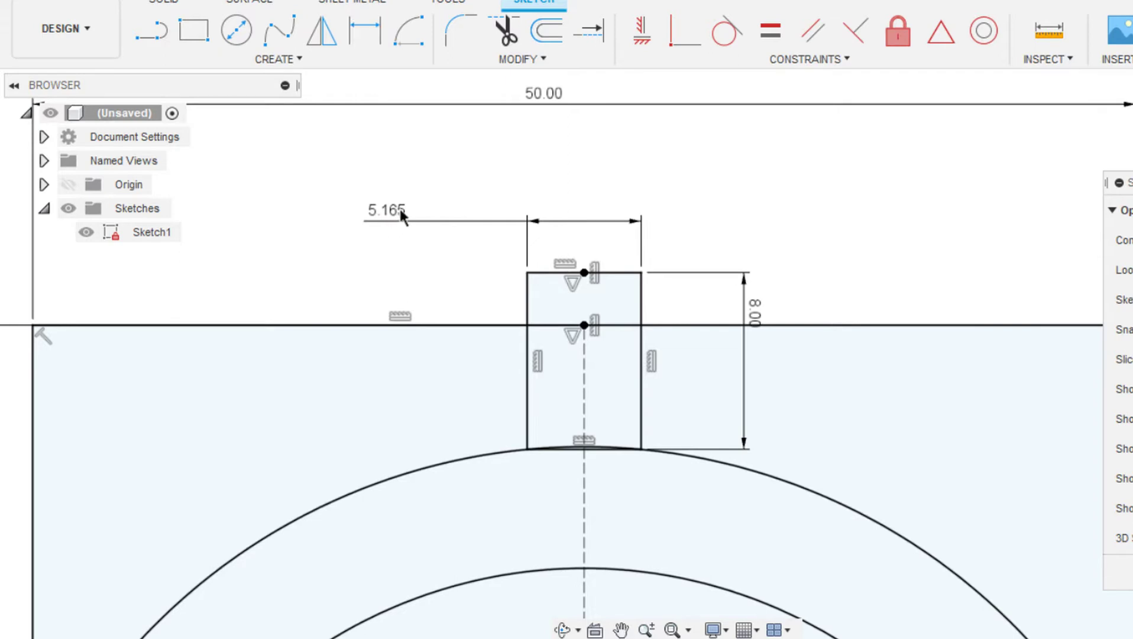
pyautogui.click(401, 215)
pyautogui.press('Delete')
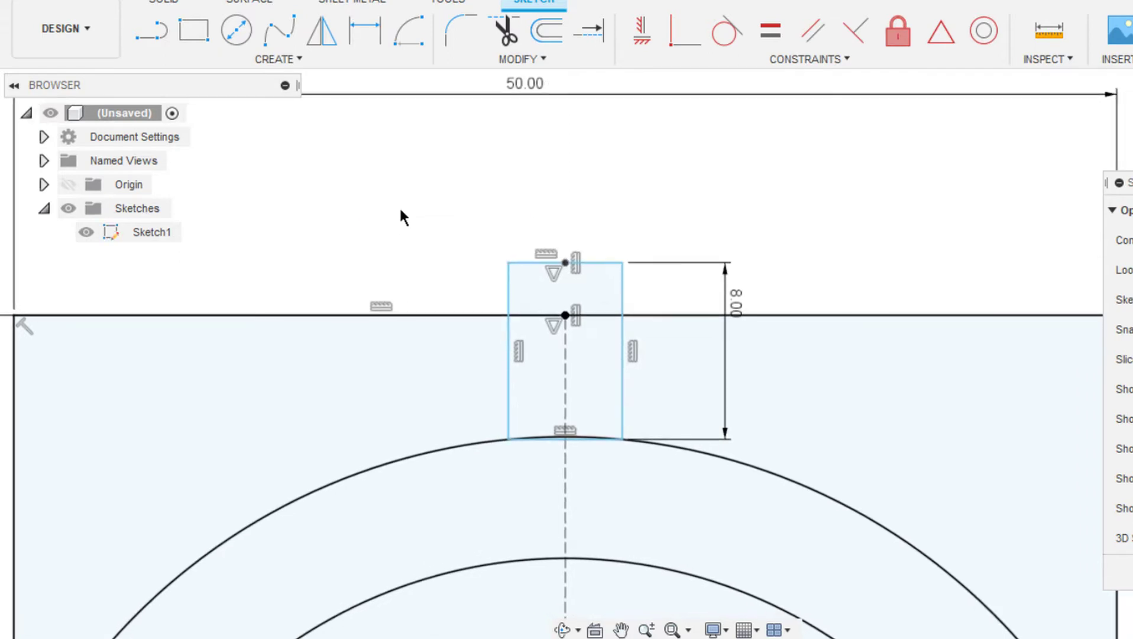
# - Make the small rectangle's right side and upper edge equal in length with an Equal constraint
pyautogui.click(770, 32)
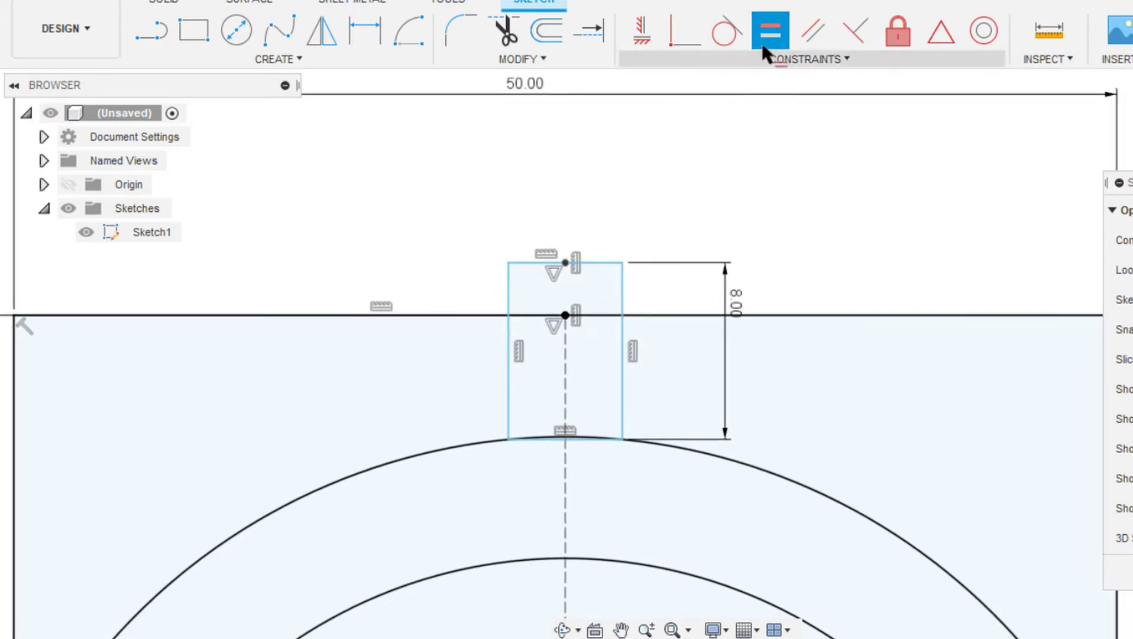
pyautogui.click(624, 296)
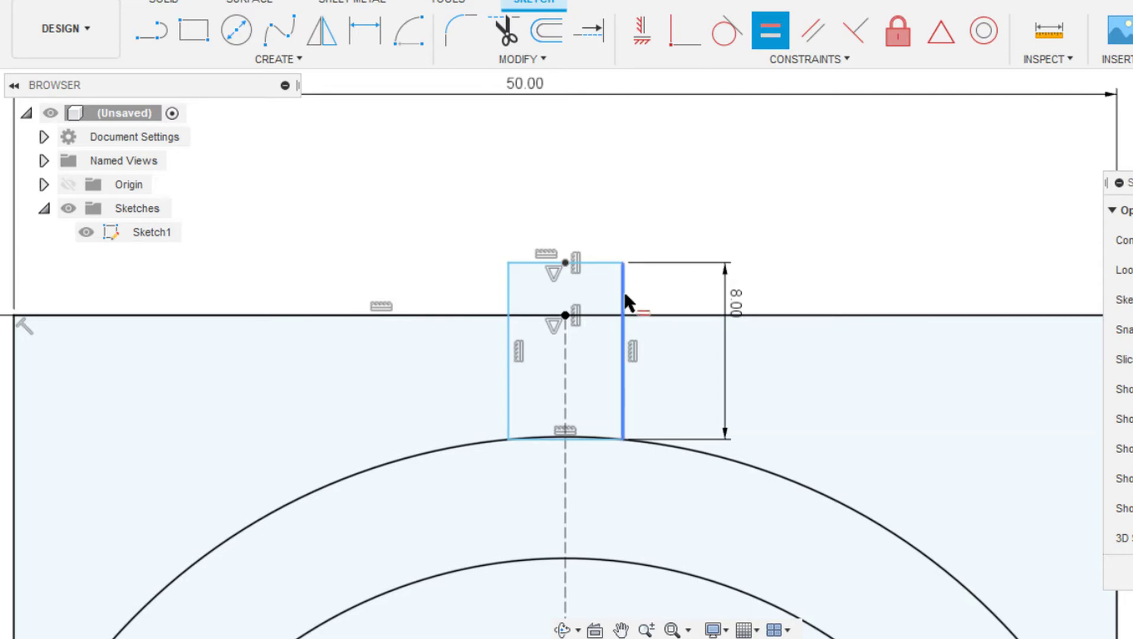
pyautogui.click(599, 262)
pyautogui.press('Escape')
pyautogui.scroll(-2, 617, 221)
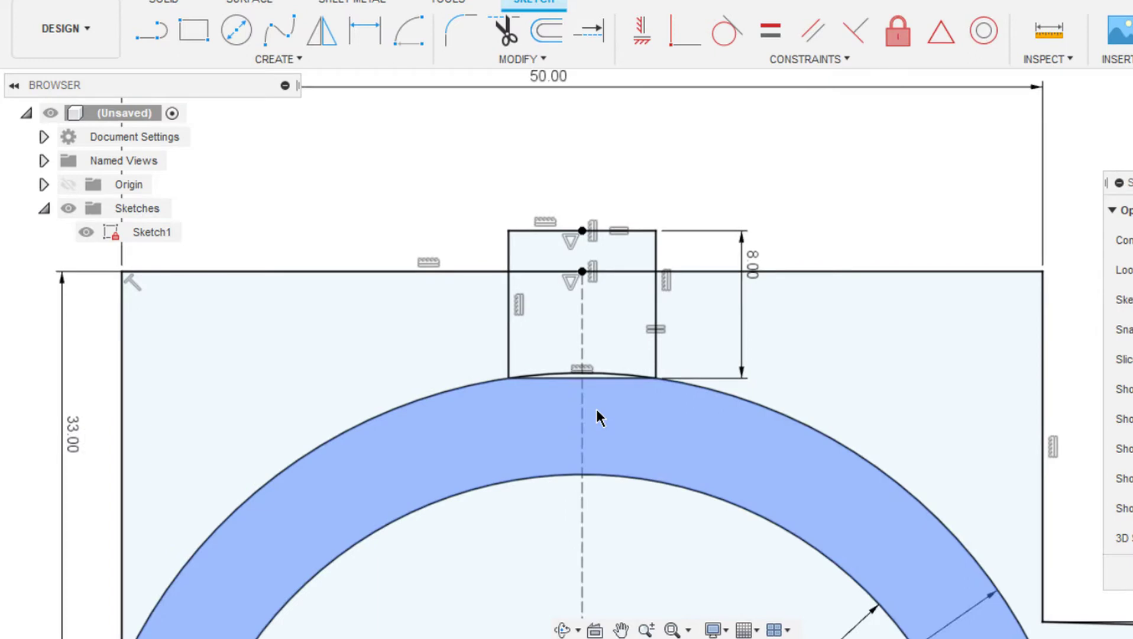
# - Trim away both halves of the small rectangle's lower edge so the large outer circle's arc closes it
pyautogui.scroll(5, 595, 407)
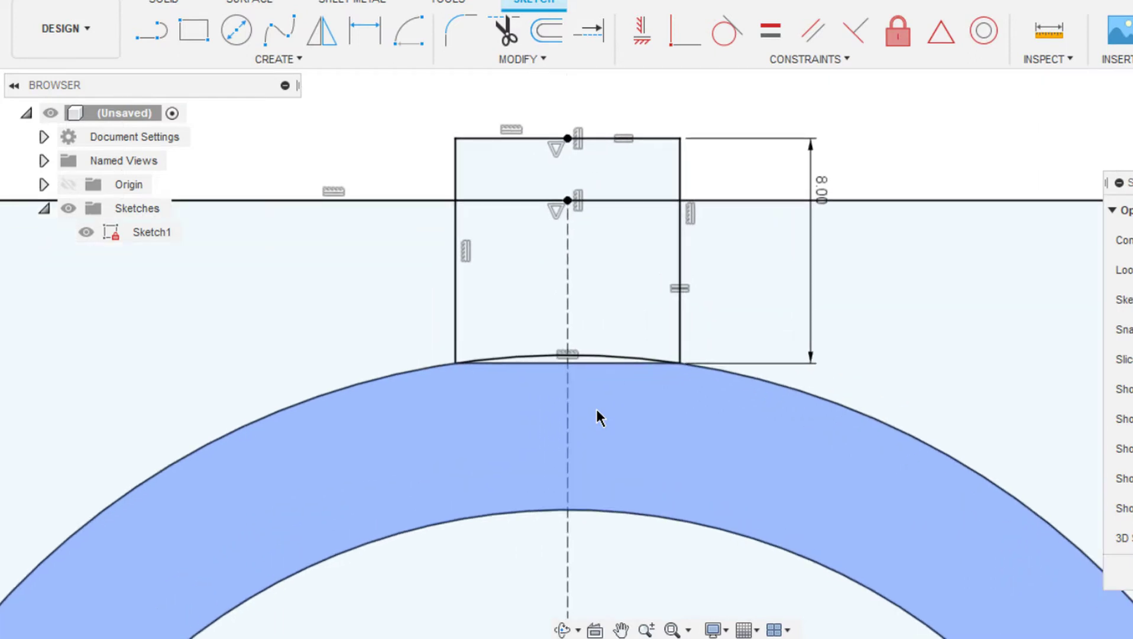
pyautogui.press('t')
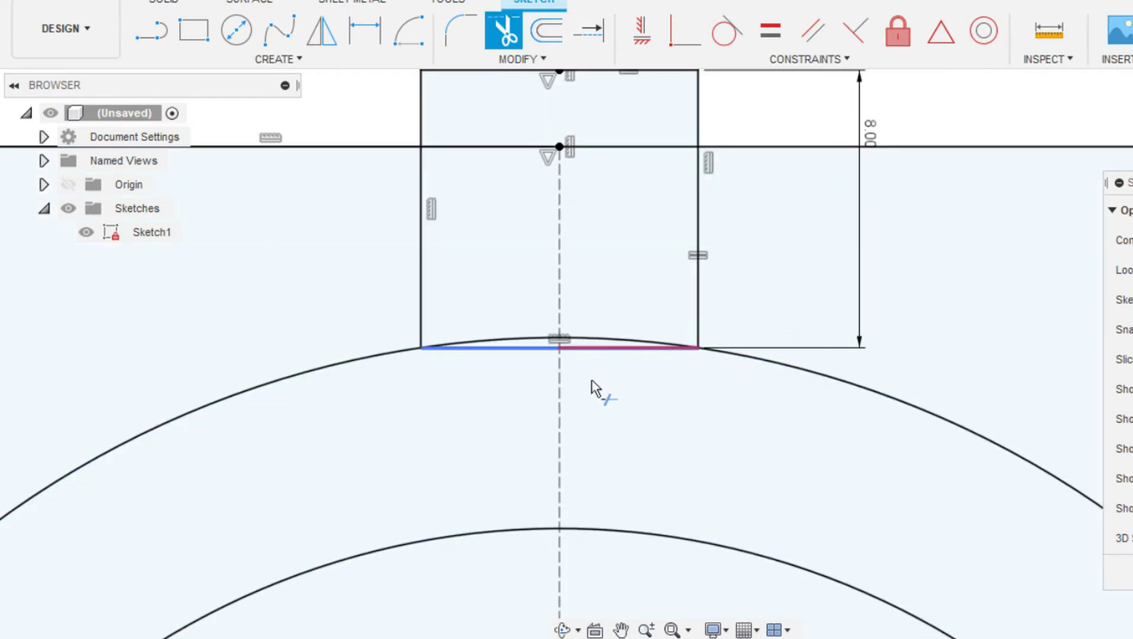
pyautogui.click(586, 350)
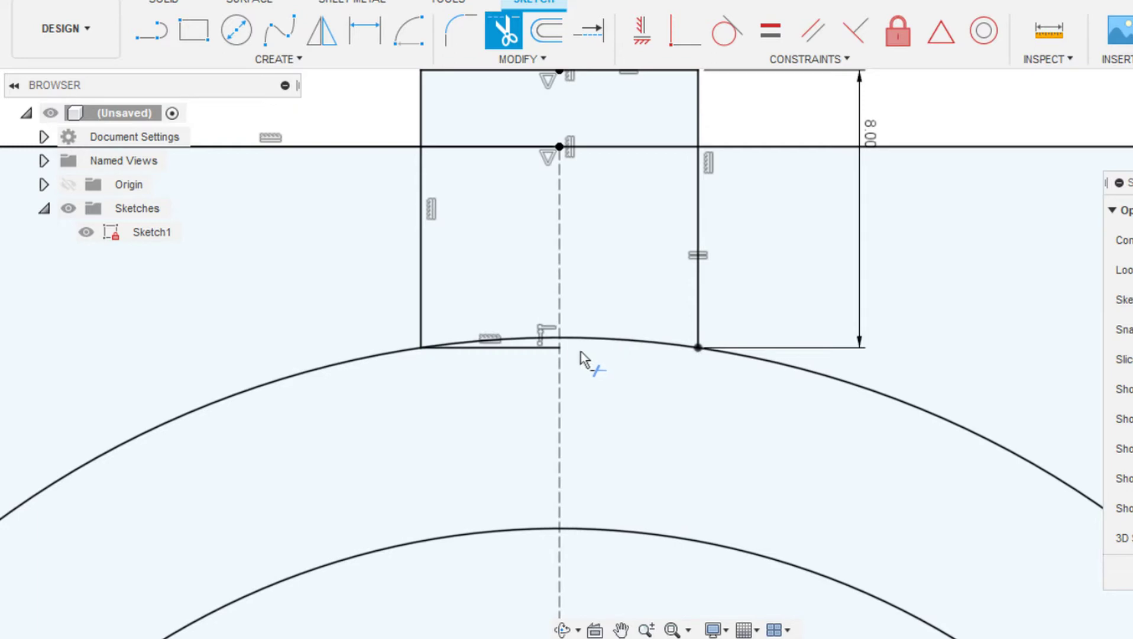
pyautogui.click(526, 349)
pyautogui.scroll(-4, 501, 393)
pyautogui.press('Escape')
pyautogui.scroll(3, 502, 403)
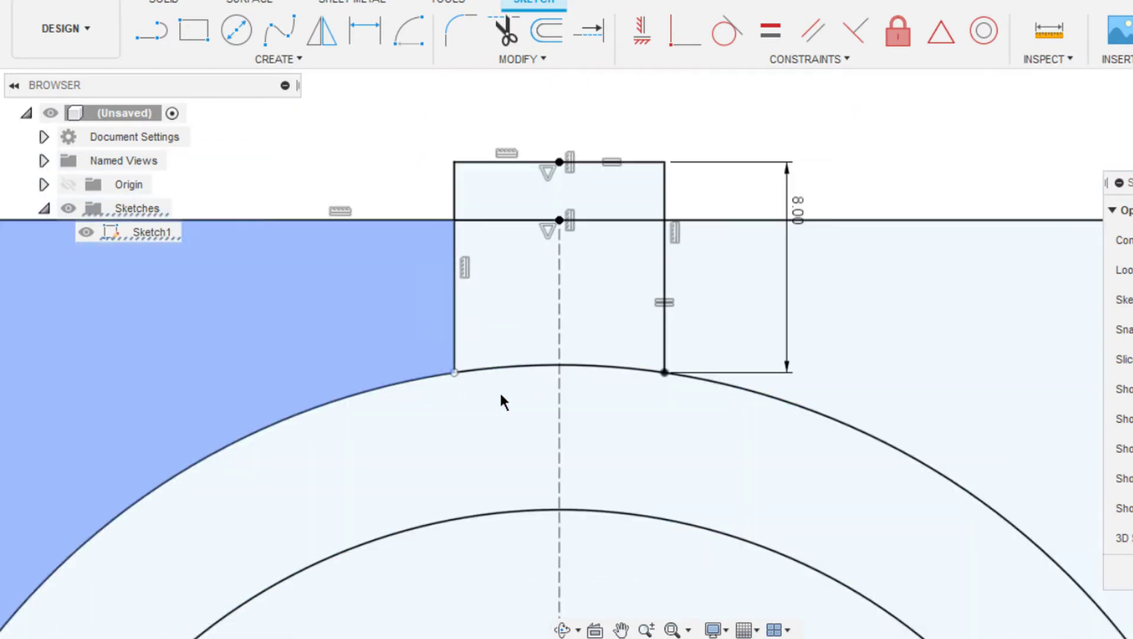
# - Attach the open lower end of the rectangle's left side to the large outer circle and finish the sketch
pyautogui.scroll(2, 455, 368)
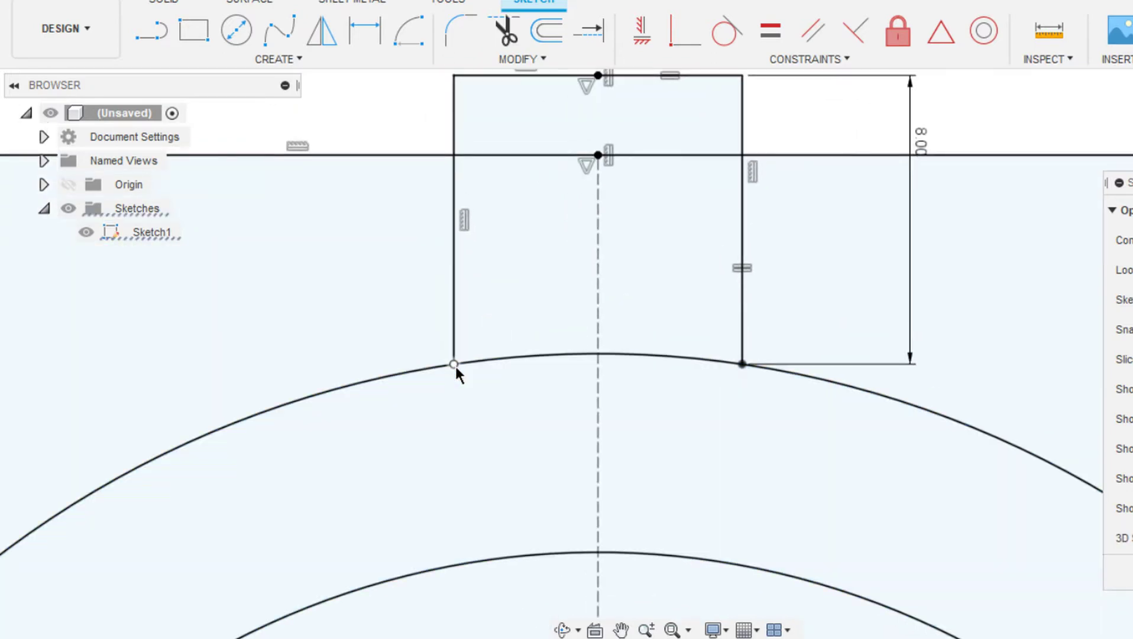
pyautogui.moveTo(455, 364)
pyautogui.mouseDown()
pyautogui.moveTo(454, 315)
pyautogui.moveTo(455, 360)
pyautogui.mouseUp()
pyautogui.scroll(-5, 575, 146)
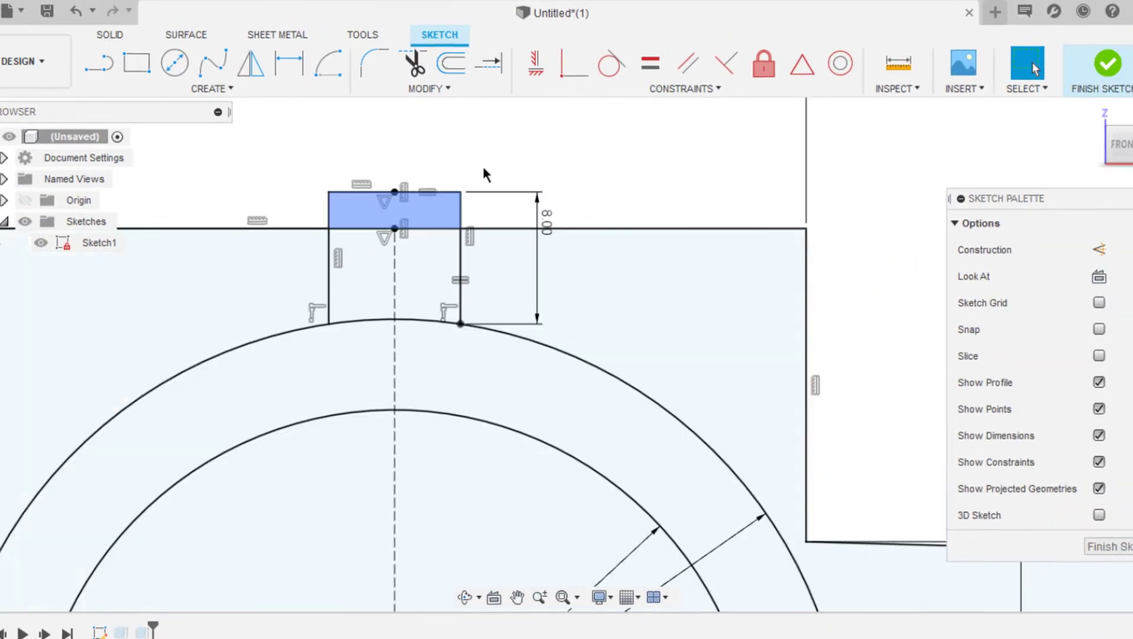
pyautogui.click(1096, 77)
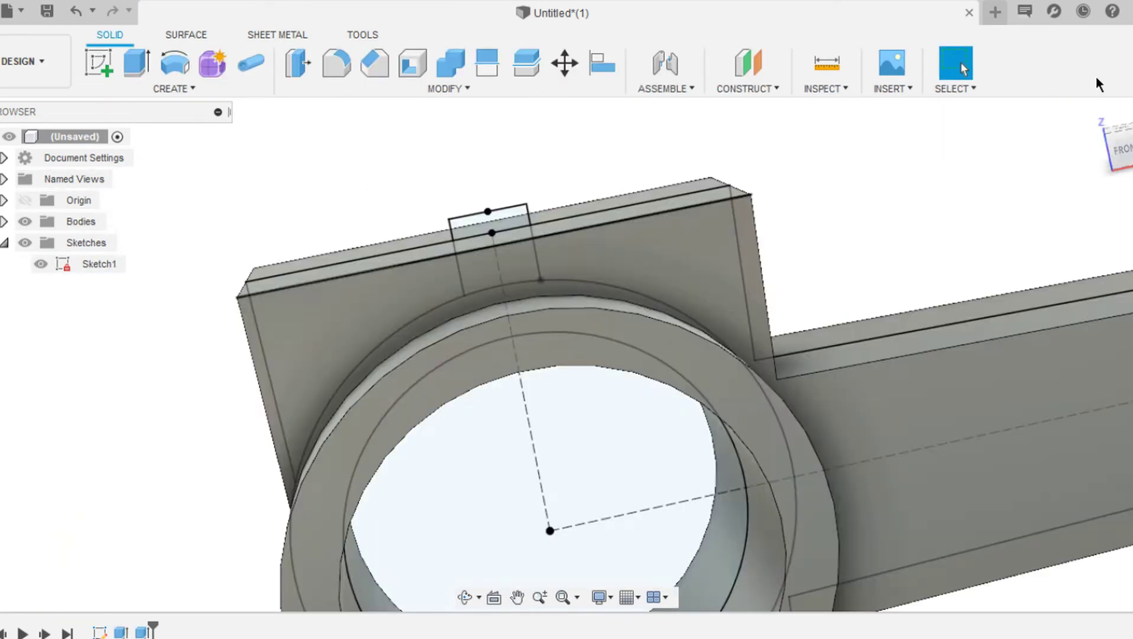
# - Extrude both regions of the small rectangle symmetrically to a 28 mm whole length as a Join, hiding the bodies only while selecting the profiles
pyautogui.click(25, 221)
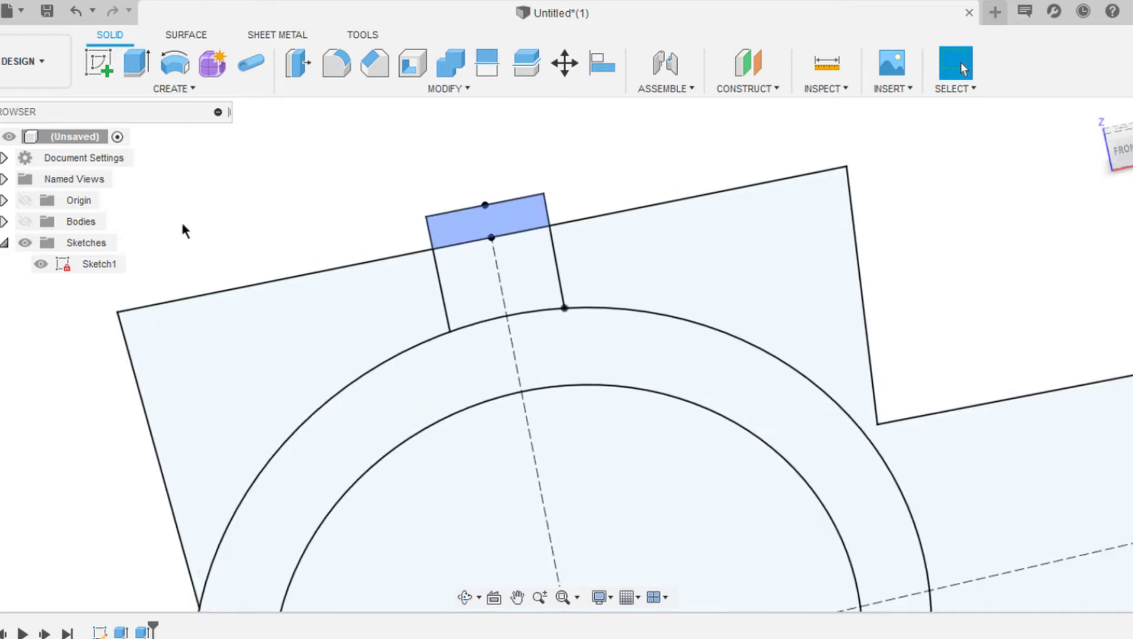
pyautogui.click(529, 275)
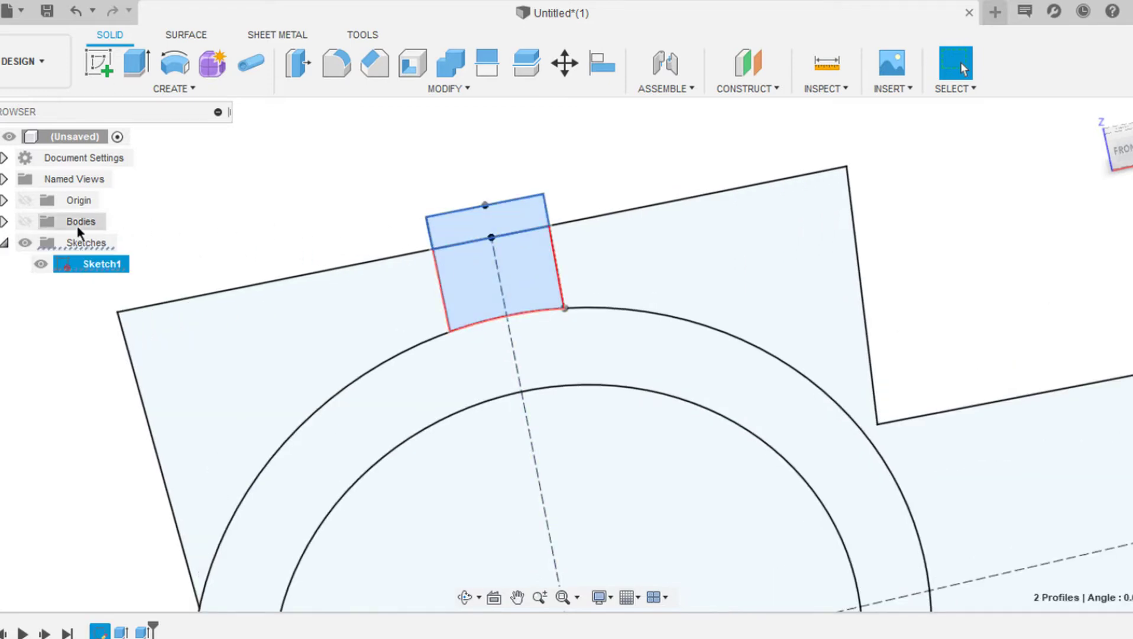
pyautogui.click(24, 221)
pyautogui.press('e')
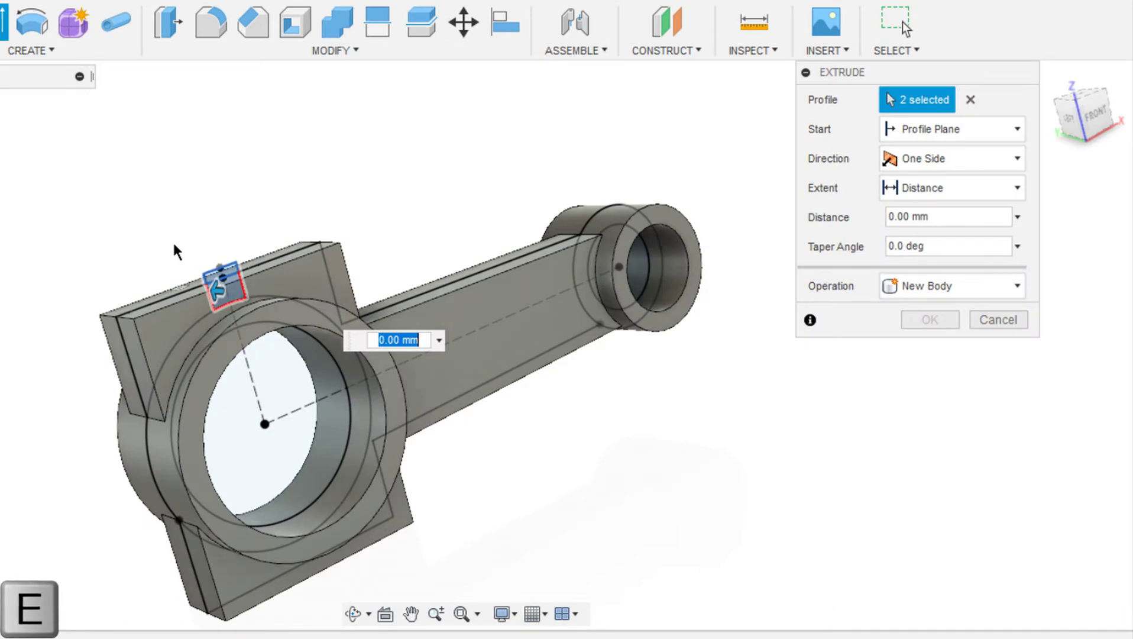
pyautogui.keyDown('shift'); pyautogui.moveTo(174, 251); pyautogui.dragTo(172, 240, button='middle'); pyautogui.keyUp('shift')
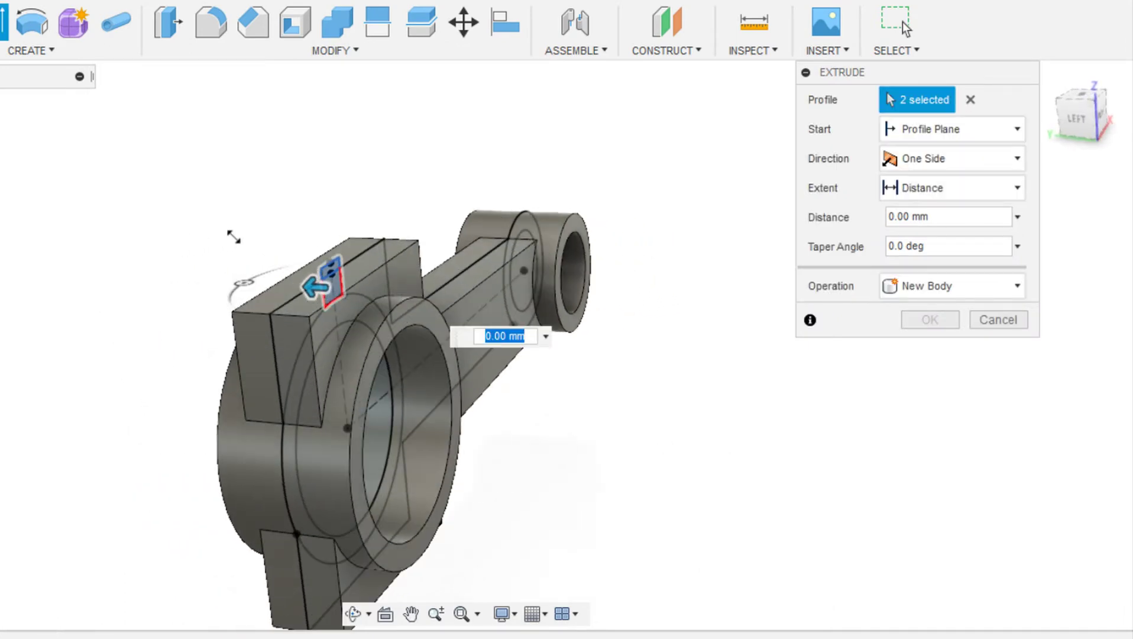
pyautogui.click(931, 162)
pyautogui.click(939, 228)
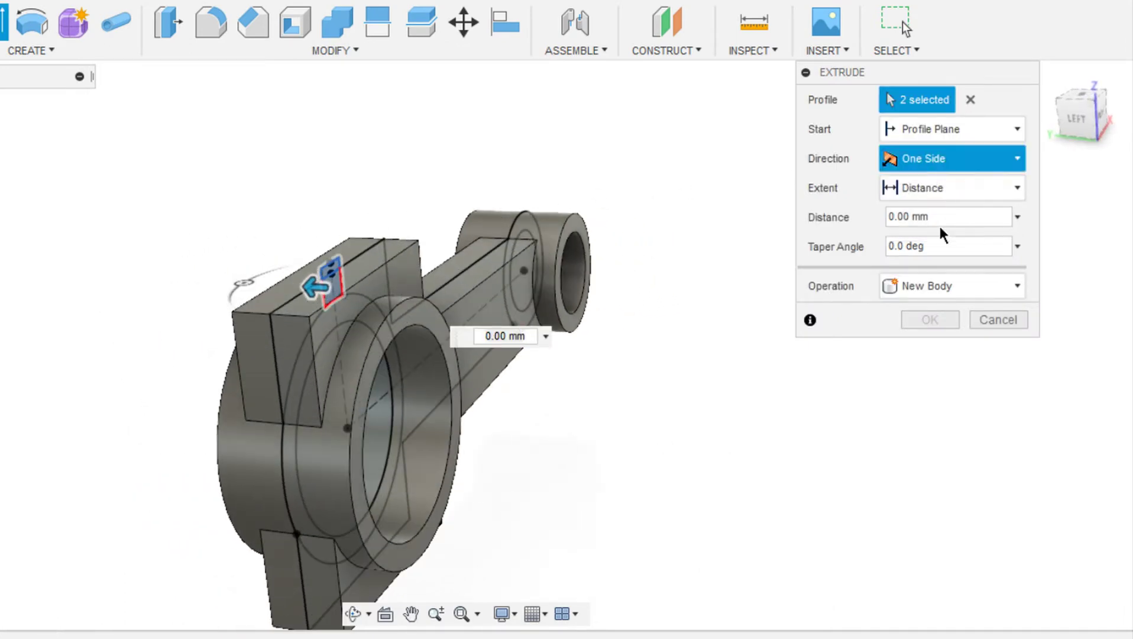
pyautogui.click(925, 217)
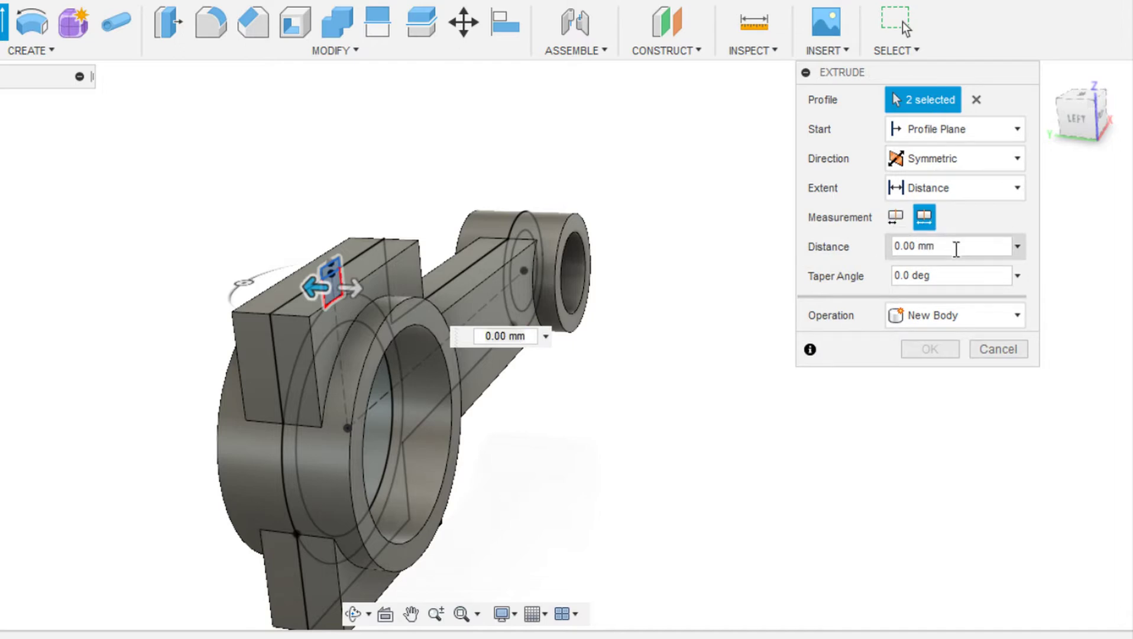
pyautogui.moveTo(957, 249); pyautogui.dragTo(881, 246)
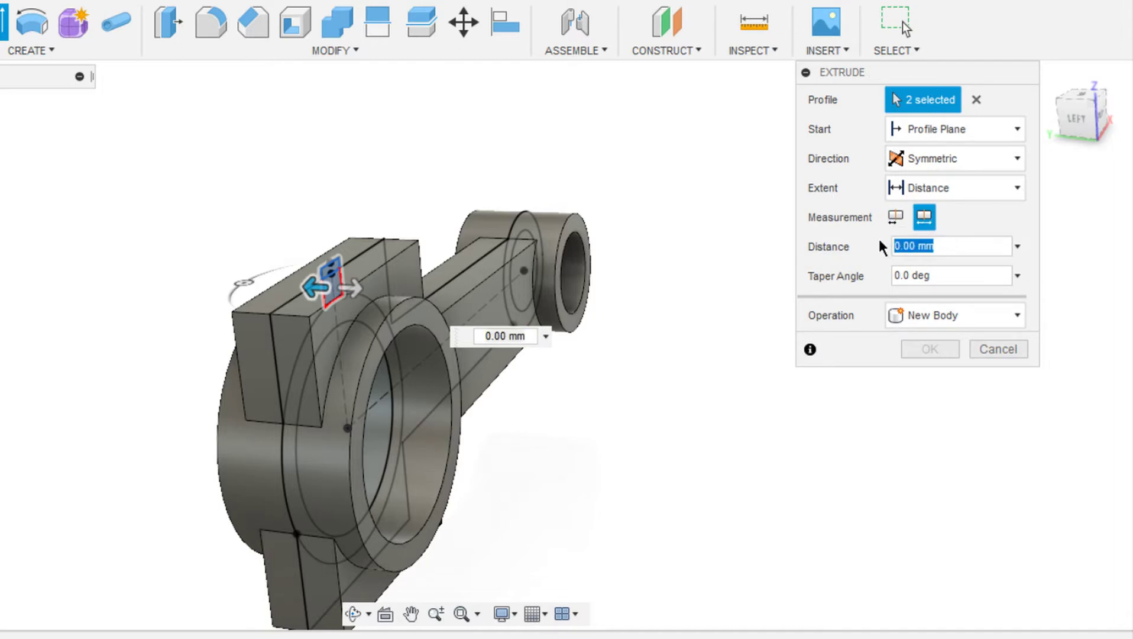
pyautogui.write('28')
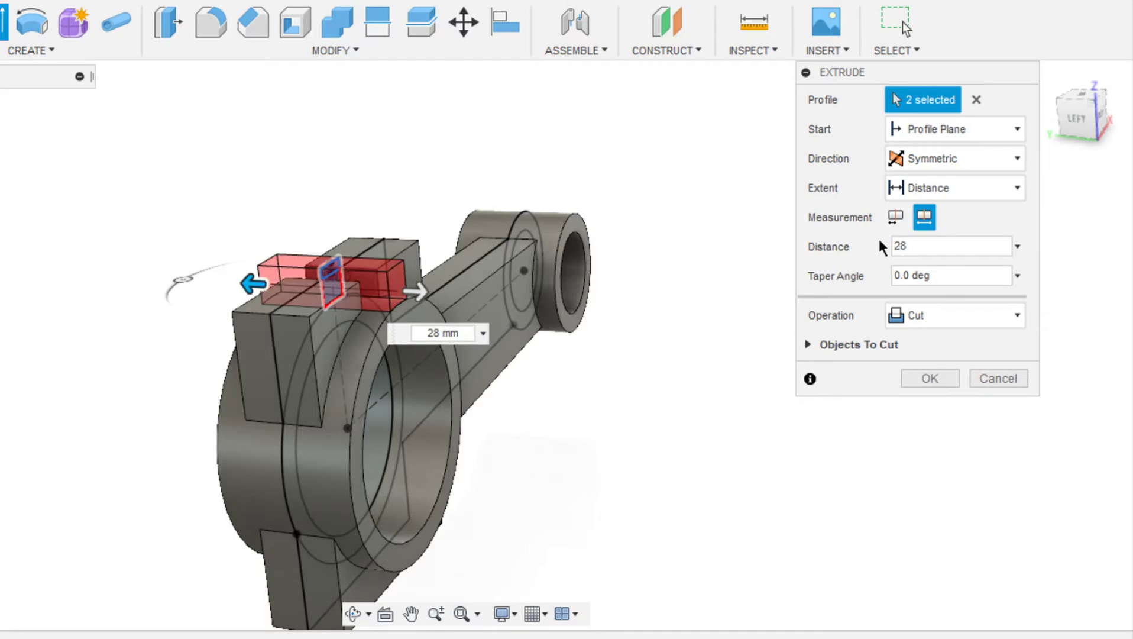
pyautogui.click(926, 313)
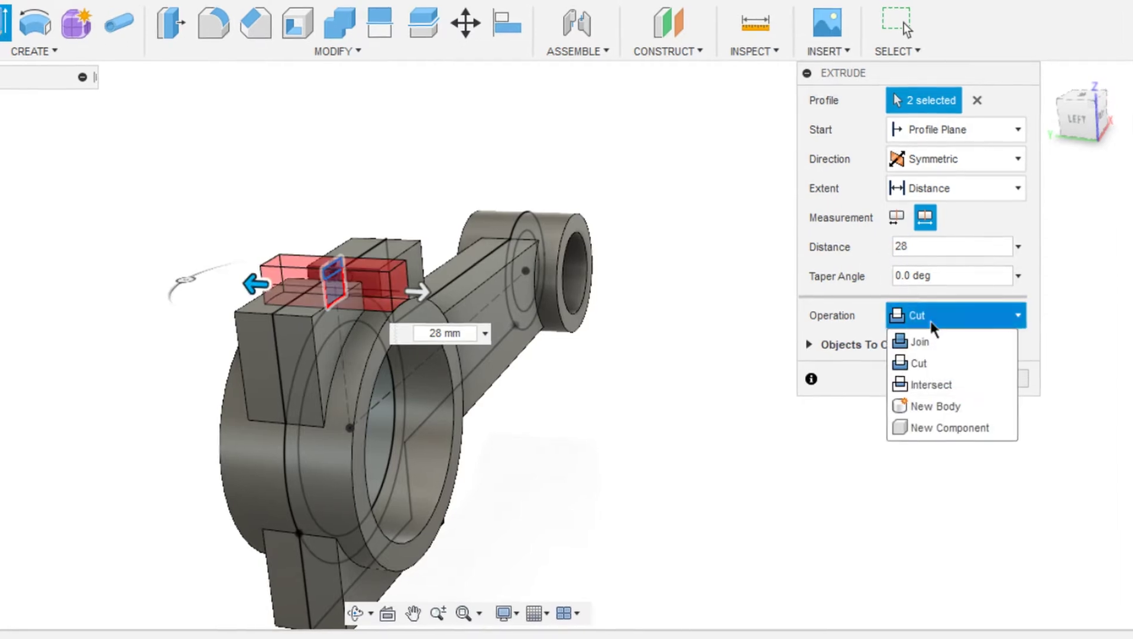
pyautogui.click(932, 361)
pyautogui.click(961, 376)
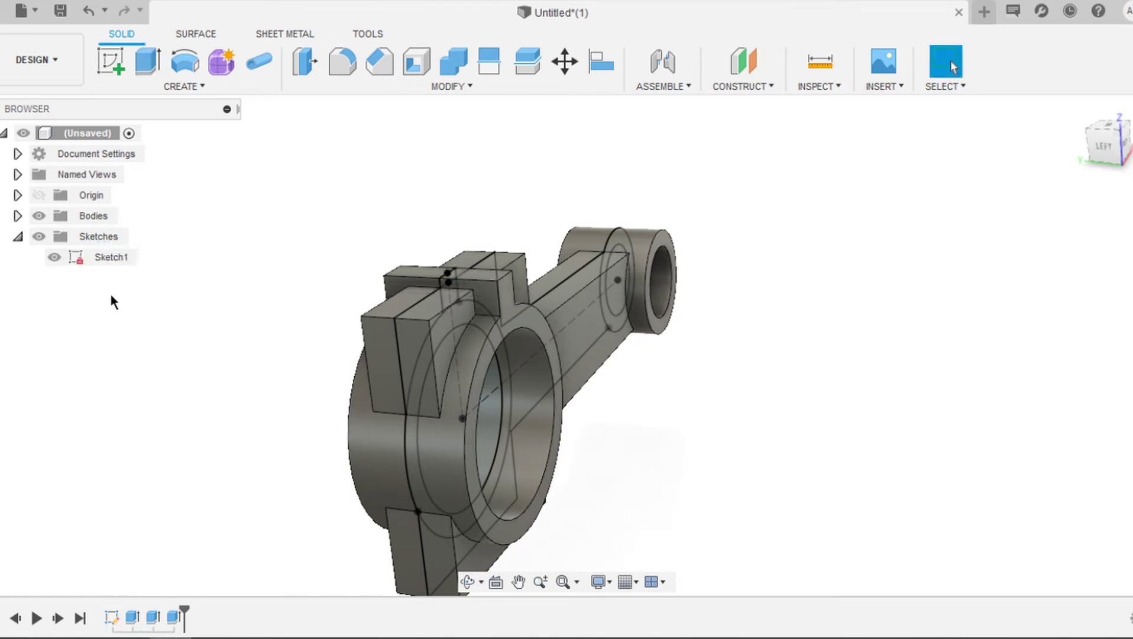
# - Hide Sketch1 so that only the connecting rod body is displayed
pyautogui.click(55, 258)
pyautogui.keyDown('shift'); pyautogui.moveTo(452, 346); pyautogui.dragTo(375, 356, button='middle'); pyautogui.keyUp('shift')
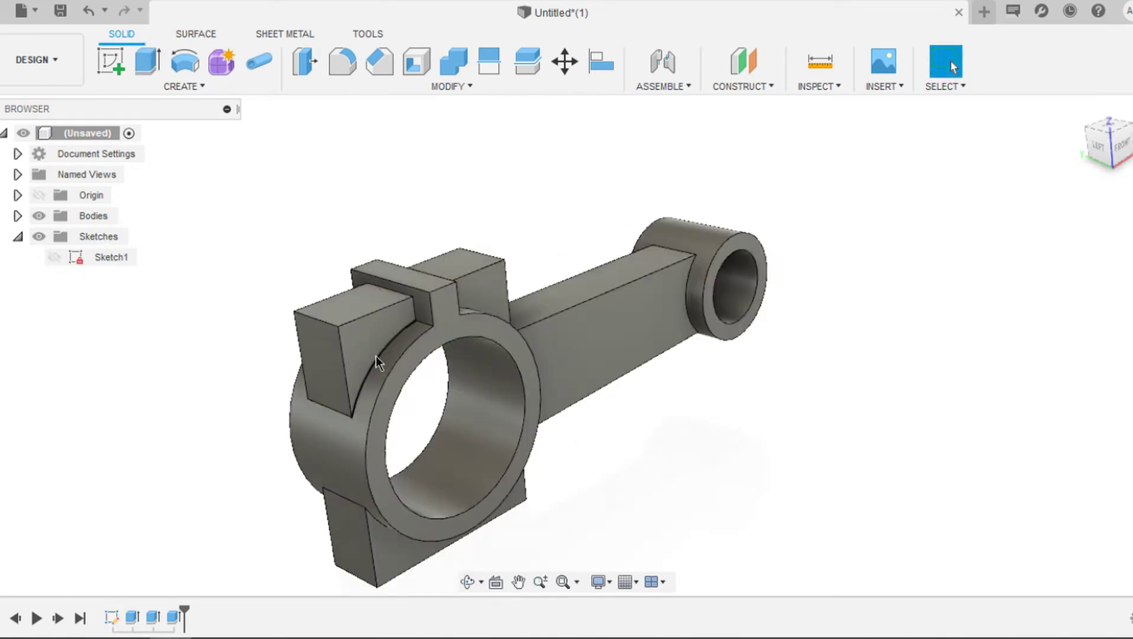
pyautogui.scroll(1, 334, 423)
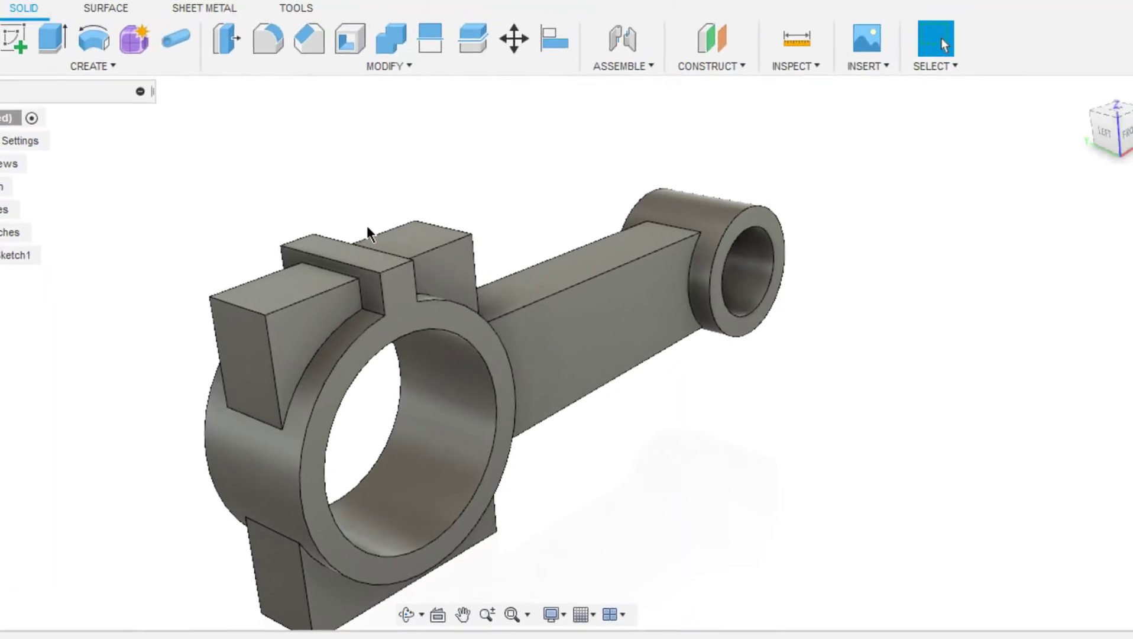
# - Place a hole of the simple type on the upper block's end face opposite the shank
pyautogui.press('h')
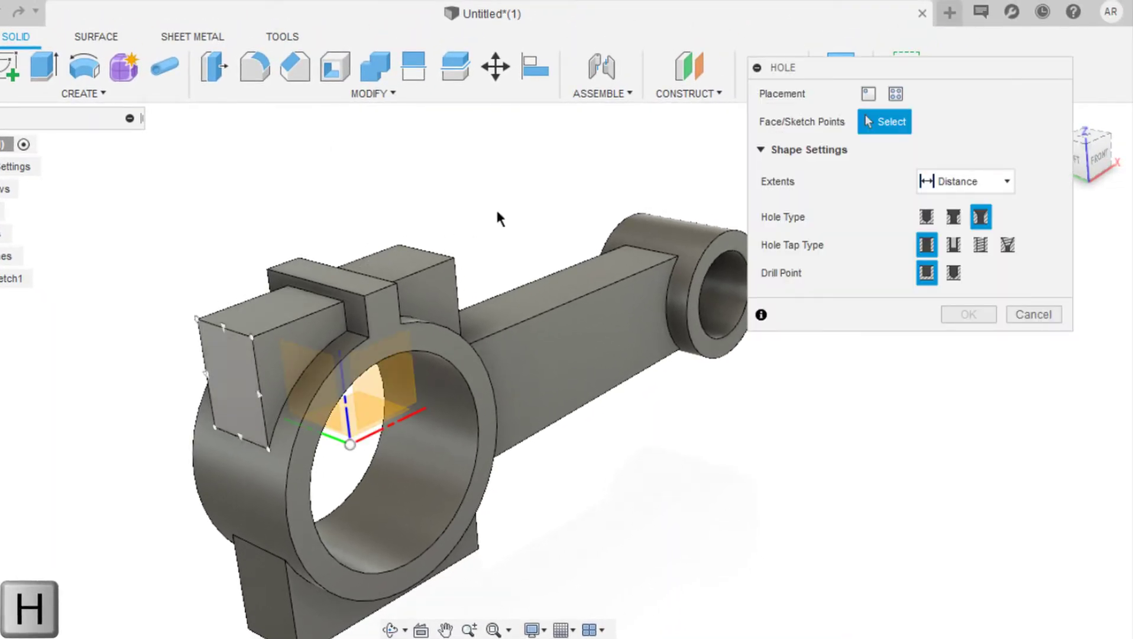
pyautogui.moveTo(1007, 77); pyautogui.dragTo(1019, 287)
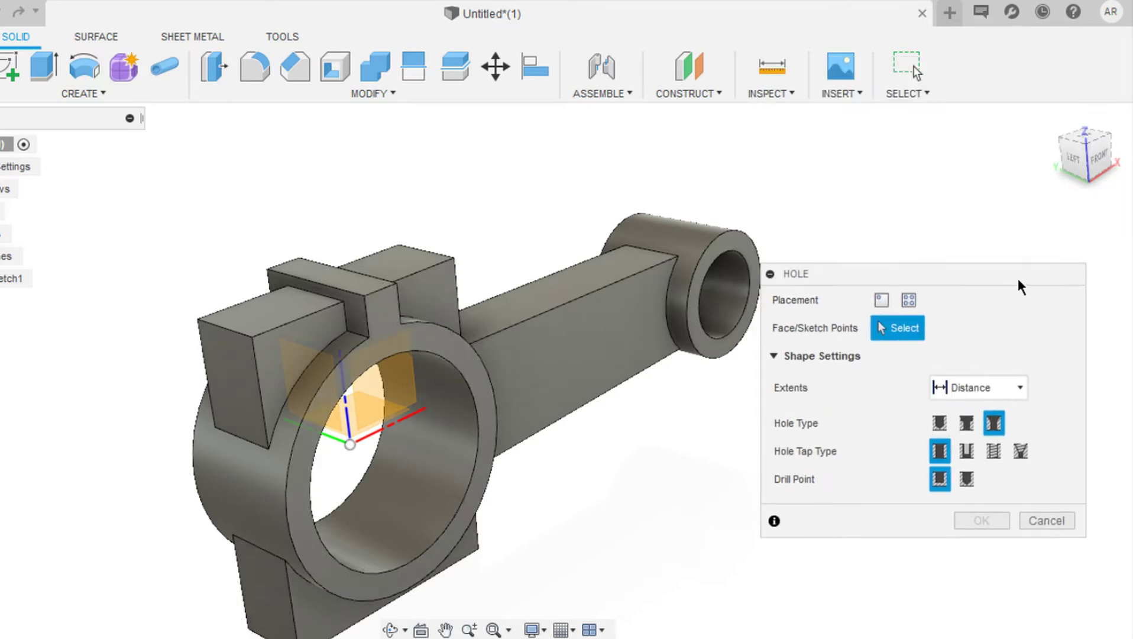
pyautogui.click(1073, 159)
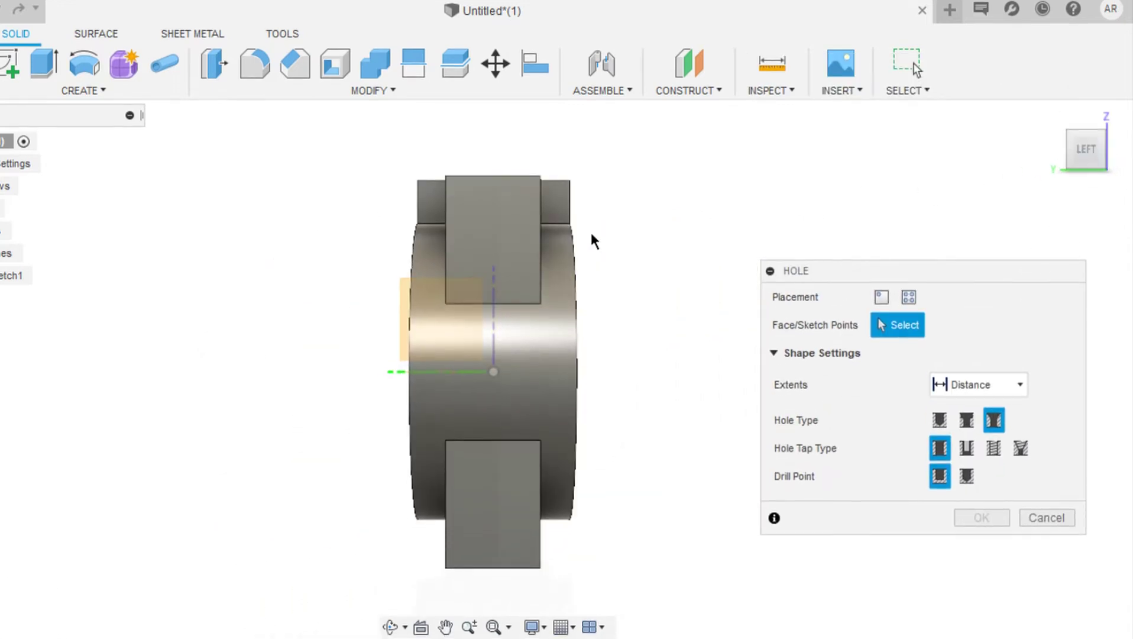
pyautogui.scroll(5, 590, 233)
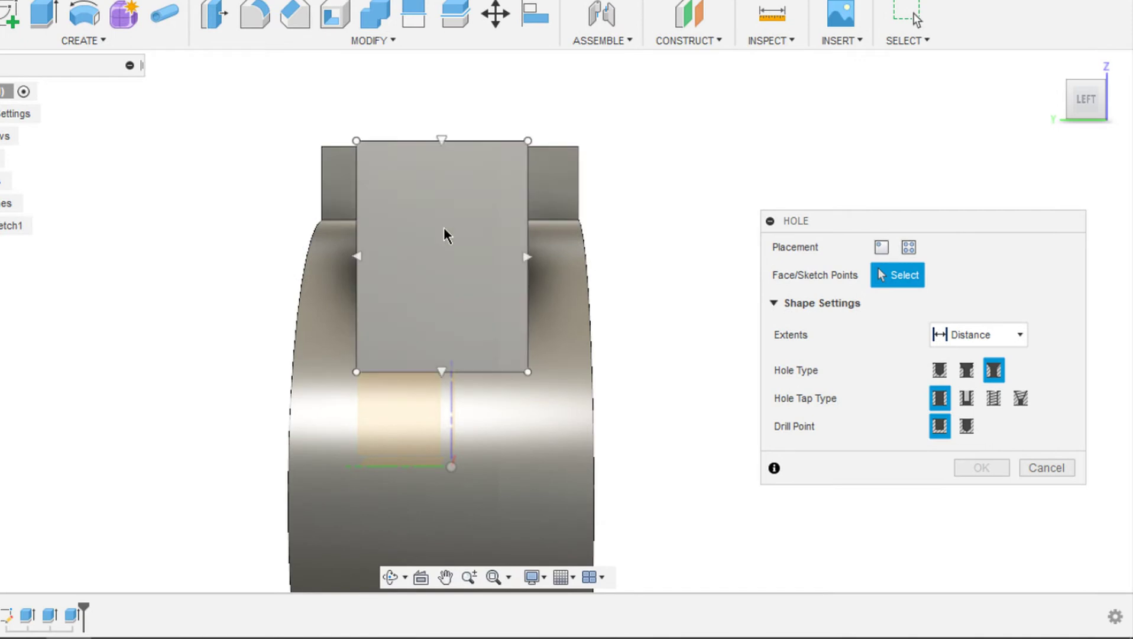
pyautogui.click(444, 228)
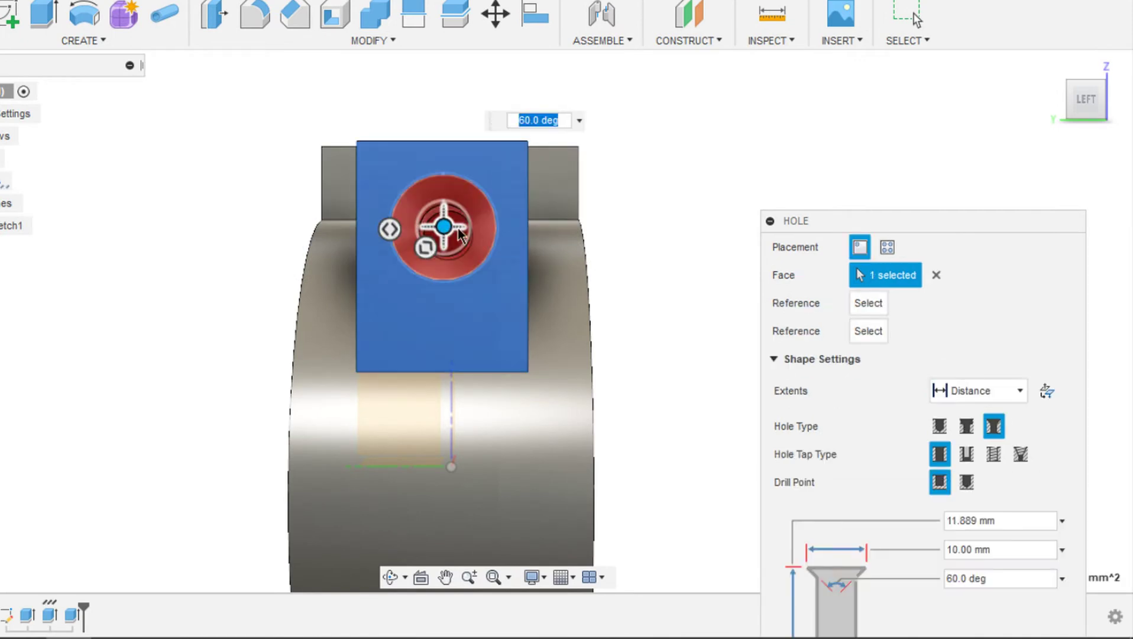
pyautogui.moveTo(834, 224); pyautogui.dragTo(827, 45)
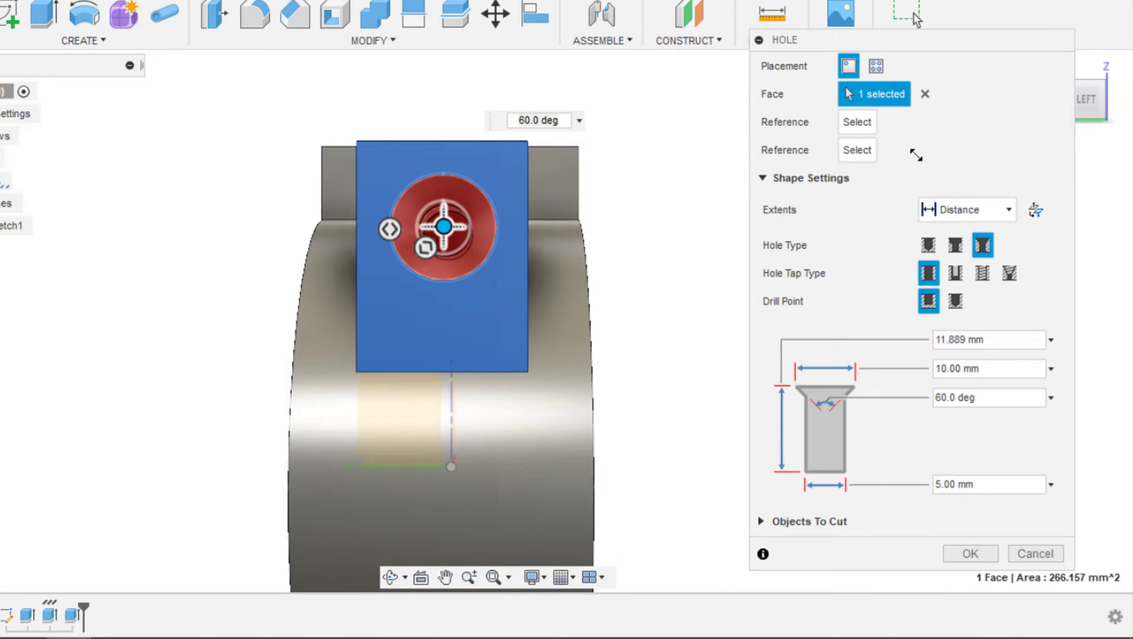
pyautogui.click(929, 245)
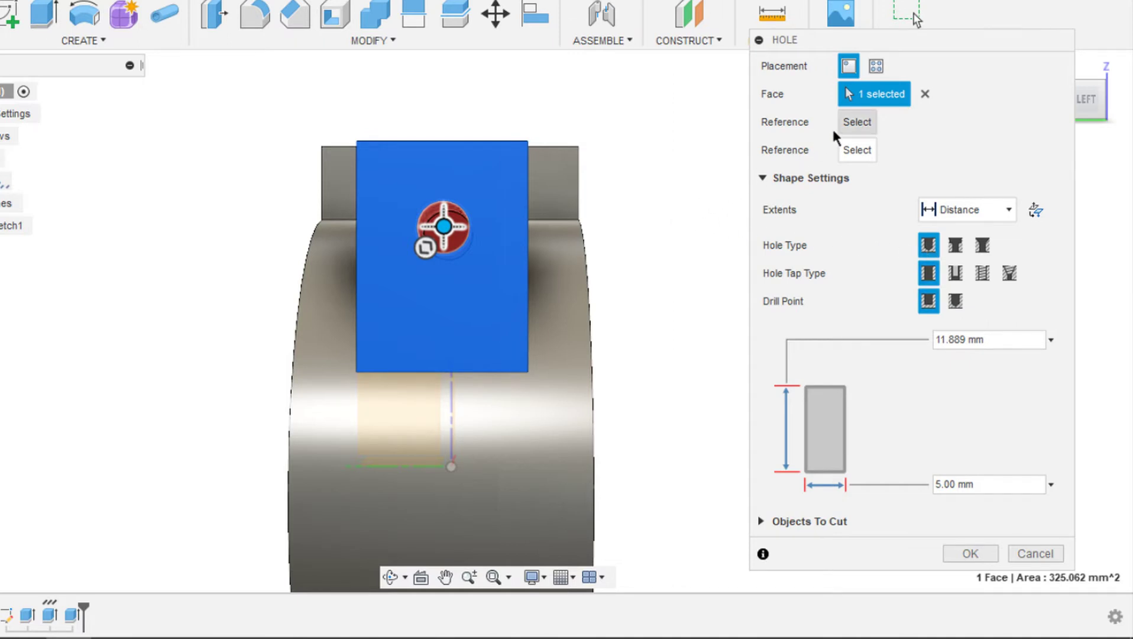
# - Position the hole 7 mm from the face's upper edge and 8 mm from its side edge, and set its diameter to 8 mm
pyautogui.click(504, 144)
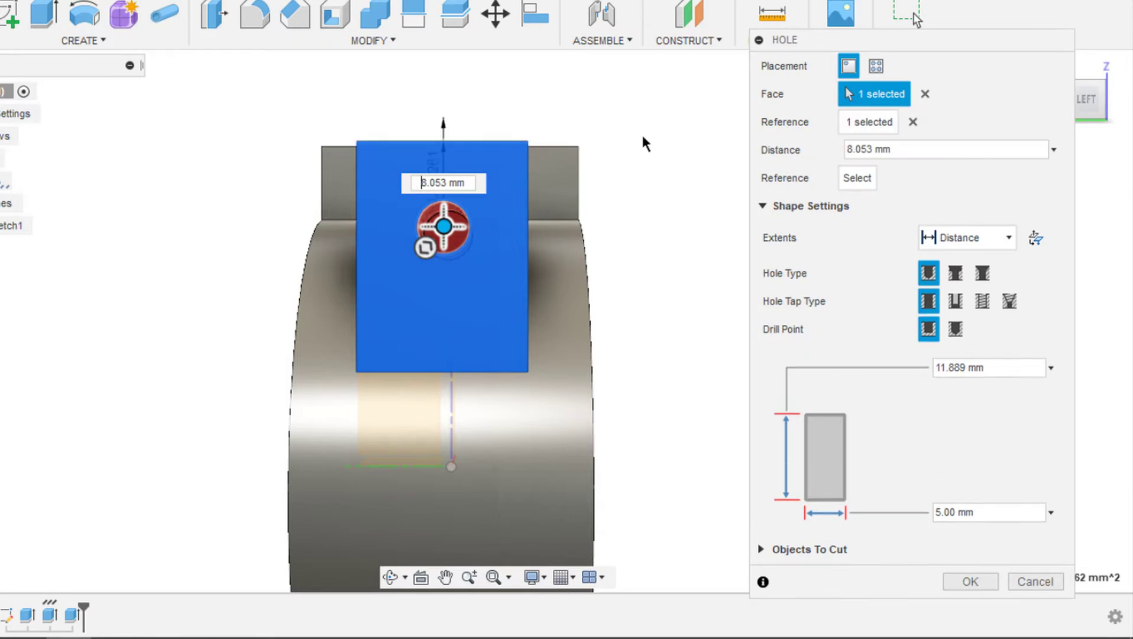
pyautogui.click(528, 203)
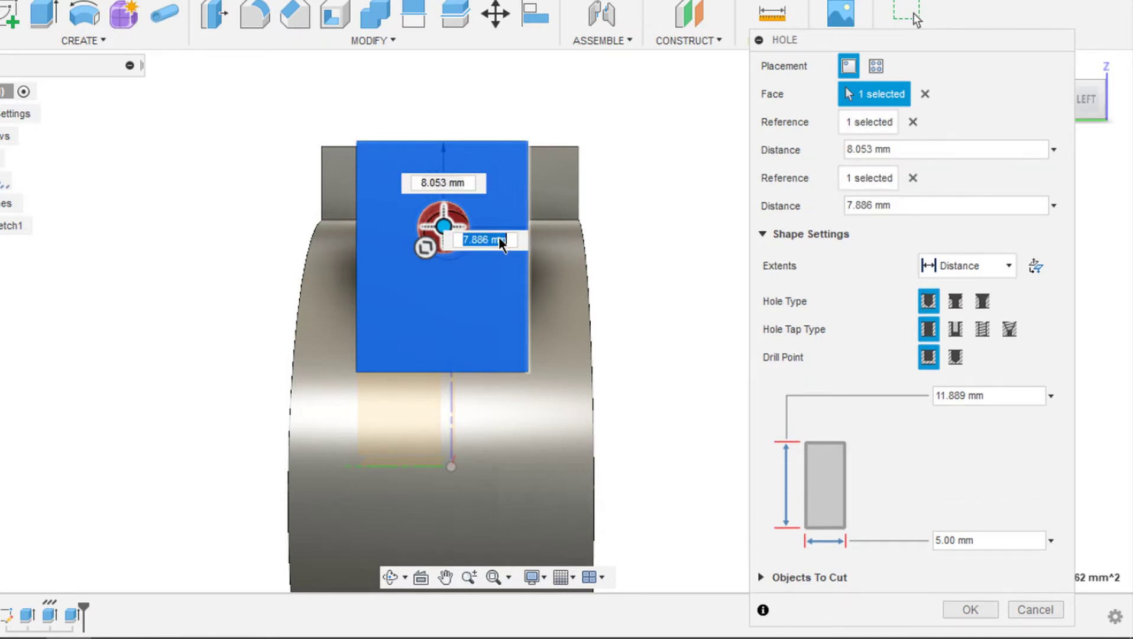
pyautogui.write('8')
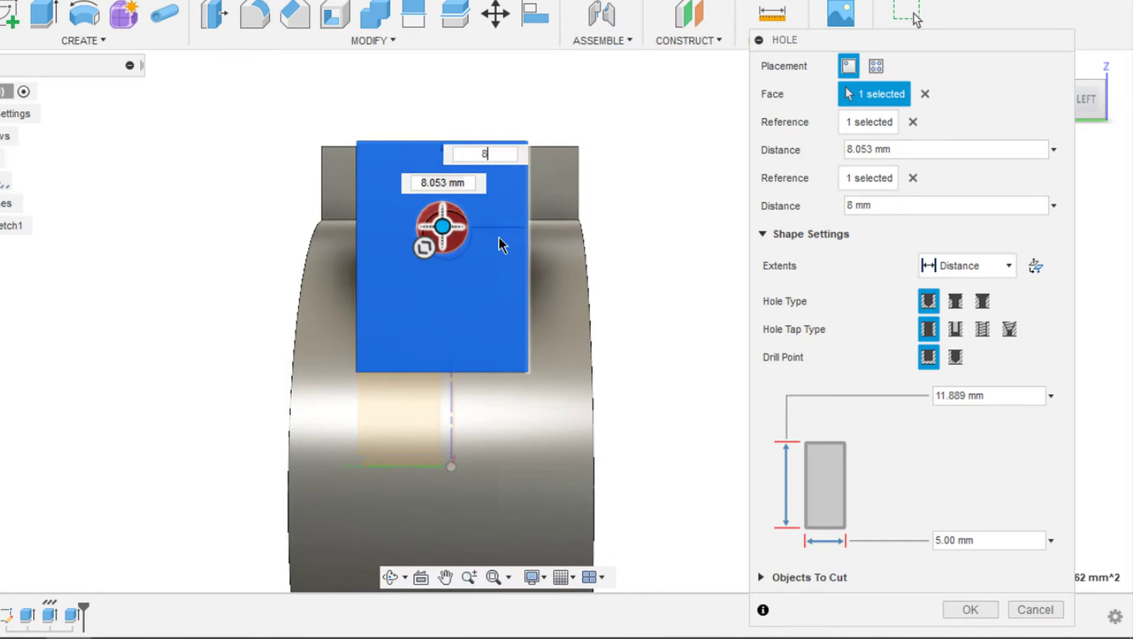
pyautogui.click(468, 187)
pyautogui.write('7')
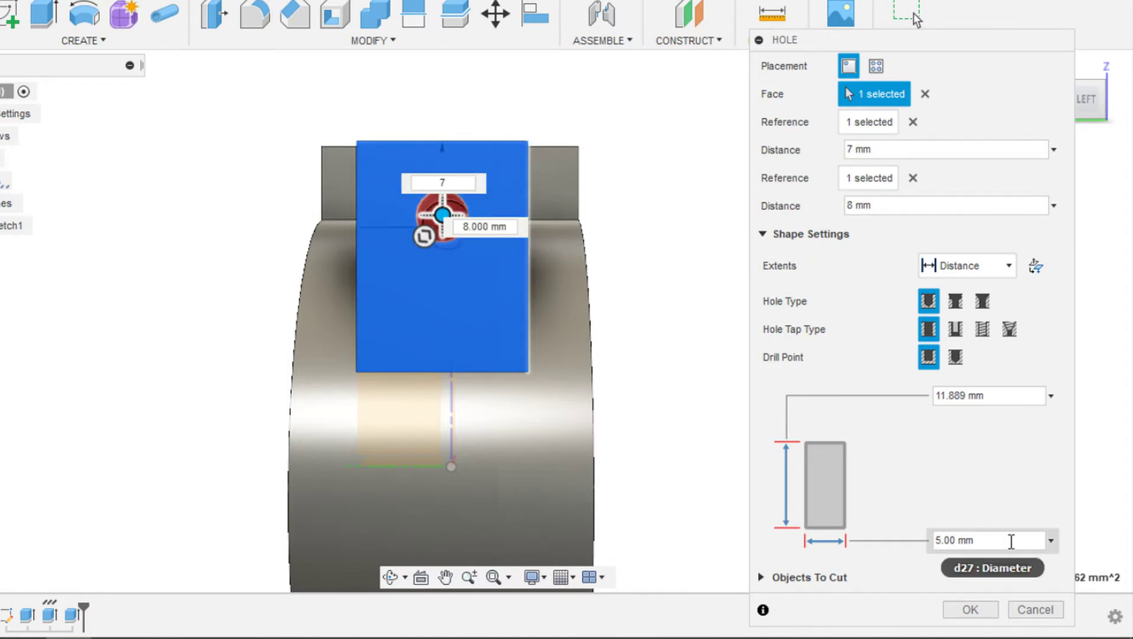
pyautogui.click(934, 538)
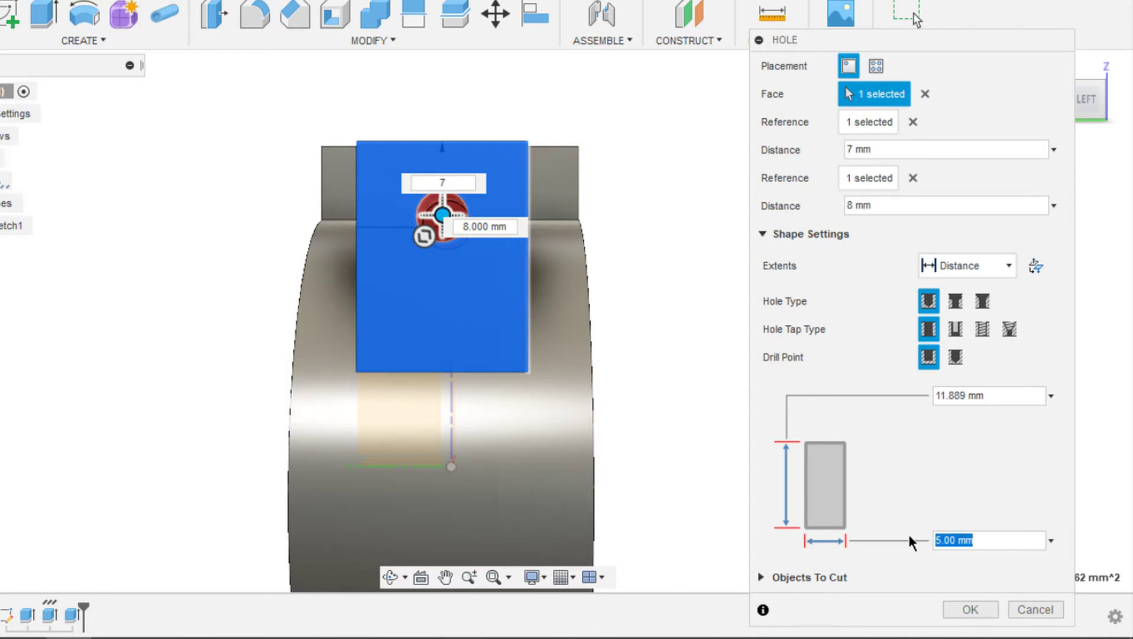
pyautogui.write('8')
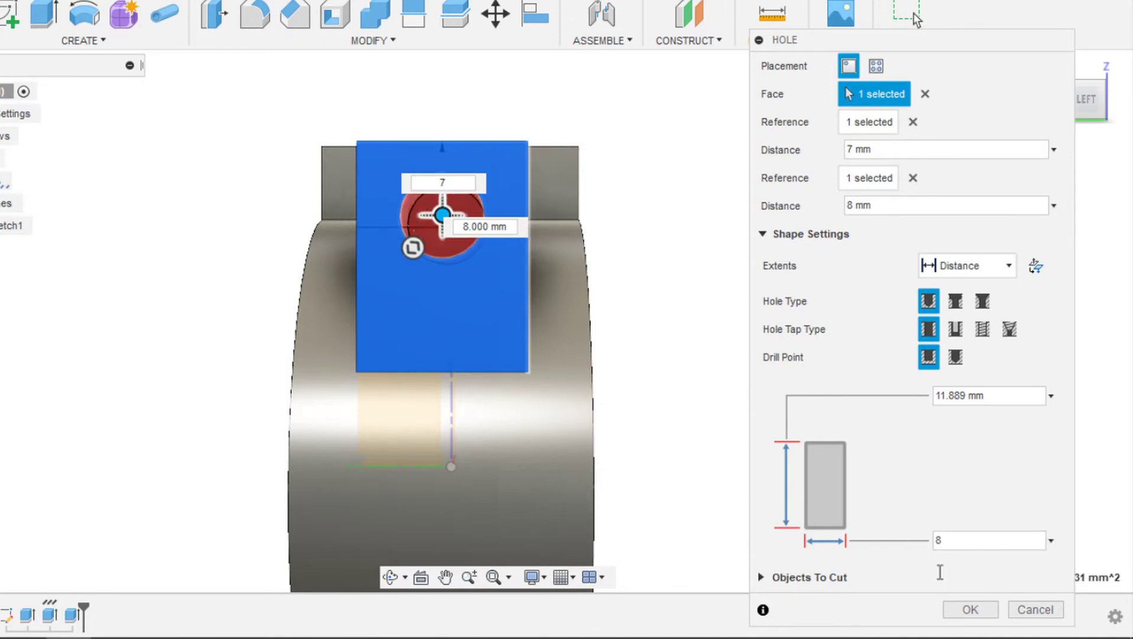
# - Create the 8 mm hole in the upper block and examine how deep it runs from both sides of the rod
pyautogui.click(971, 610)
pyautogui.click(971, 610)
pyautogui.scroll(-3, 972, 612)
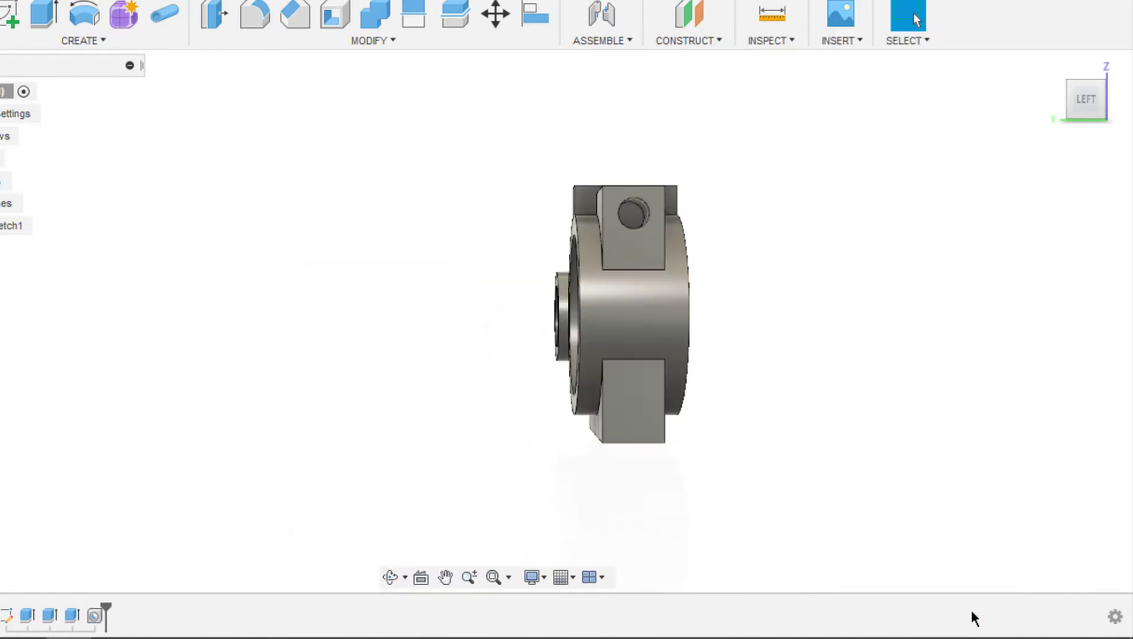
pyautogui.keyDown('shift'); pyautogui.hscroll(10, 972, 609); pyautogui.keyUp('shift')
pyautogui.keyDown('shift'); pyautogui.hscroll(10, 972, 612); pyautogui.keyUp('shift')
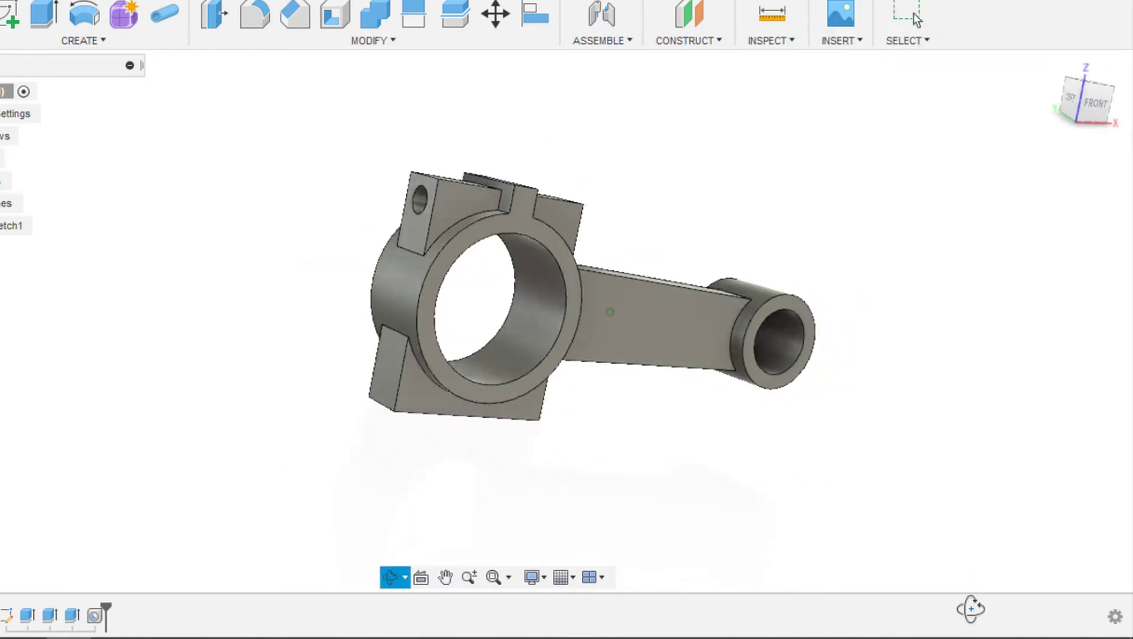
pyautogui.scroll(5, 971, 613)
pyautogui.keyDown('shift'); pyautogui.hscroll(10, 971, 610); pyautogui.keyUp('shift')
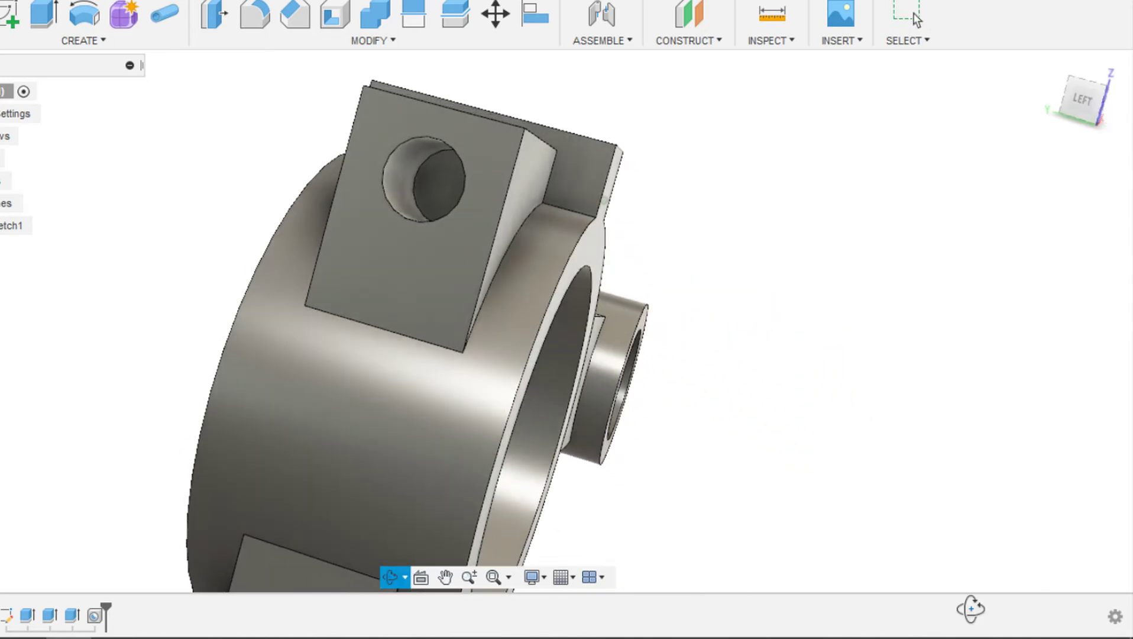
pyautogui.keyDown('shift'); pyautogui.hscroll(5, 963, 605); pyautogui.keyUp('shift')
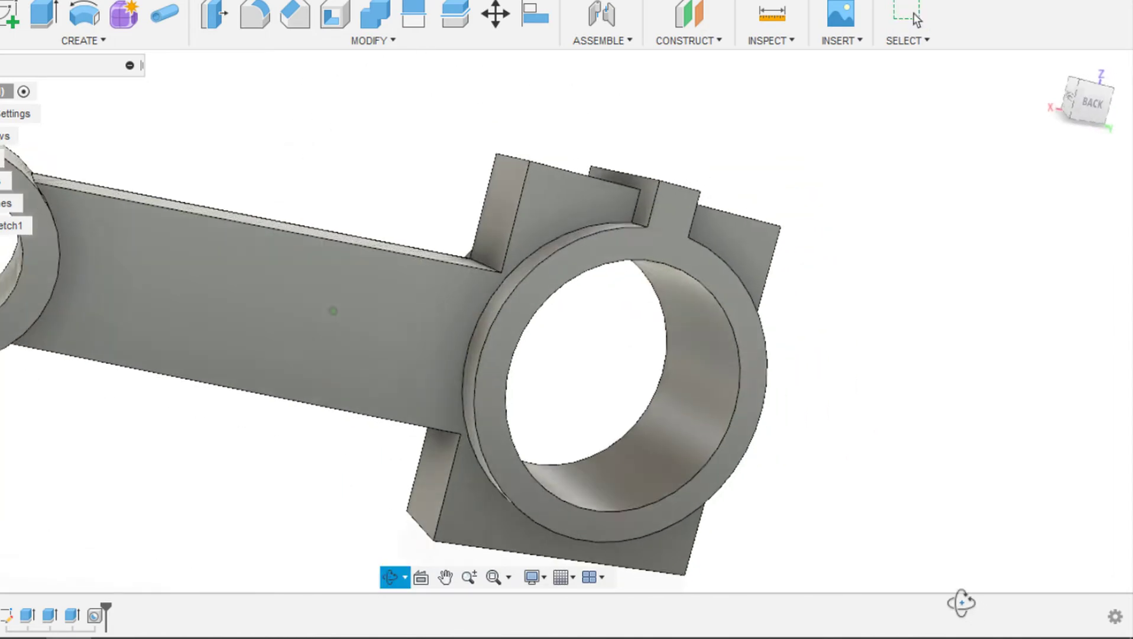
pyautogui.keyDown('shift'); pyautogui.hscroll(10, 501, 304); pyautogui.keyUp('shift')
pyautogui.keyDown('shift'); pyautogui.hscroll(-10, 501, 305); pyautogui.keyUp('shift')
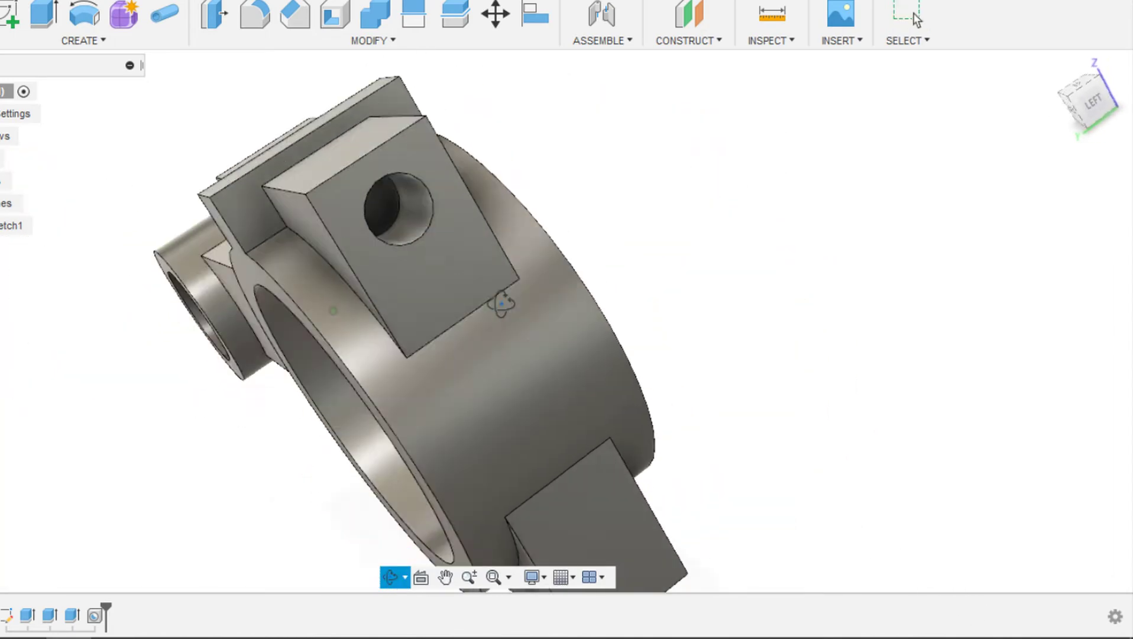
# - Edit the bolt hole in the upper block so that its extents are set to All
pyautogui.doubleClick(93, 614)
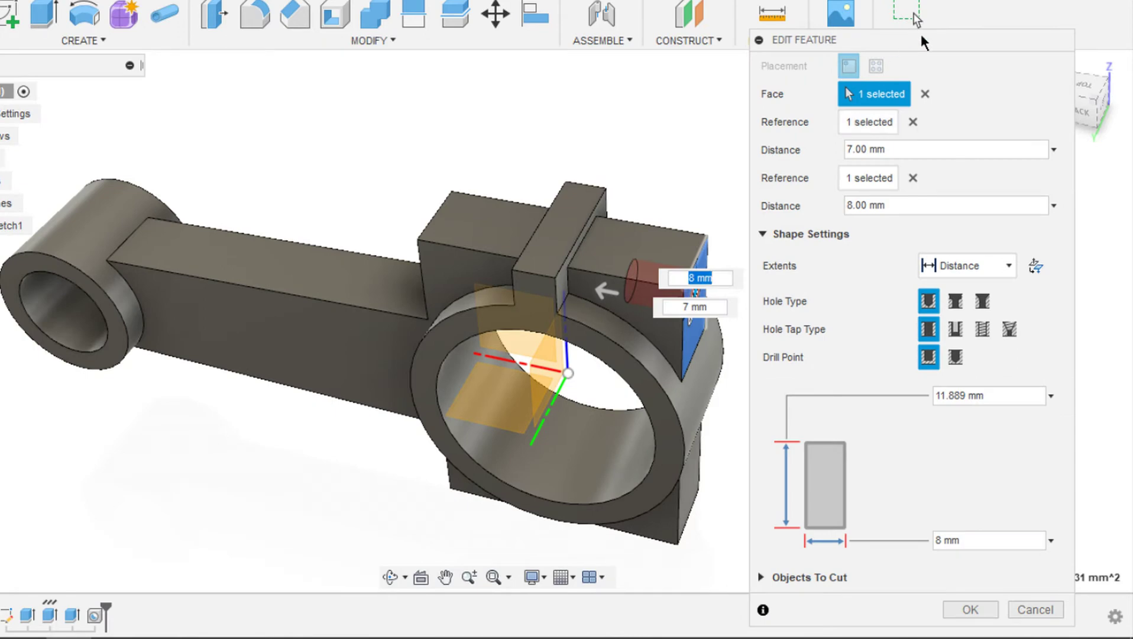
pyautogui.click(948, 340)
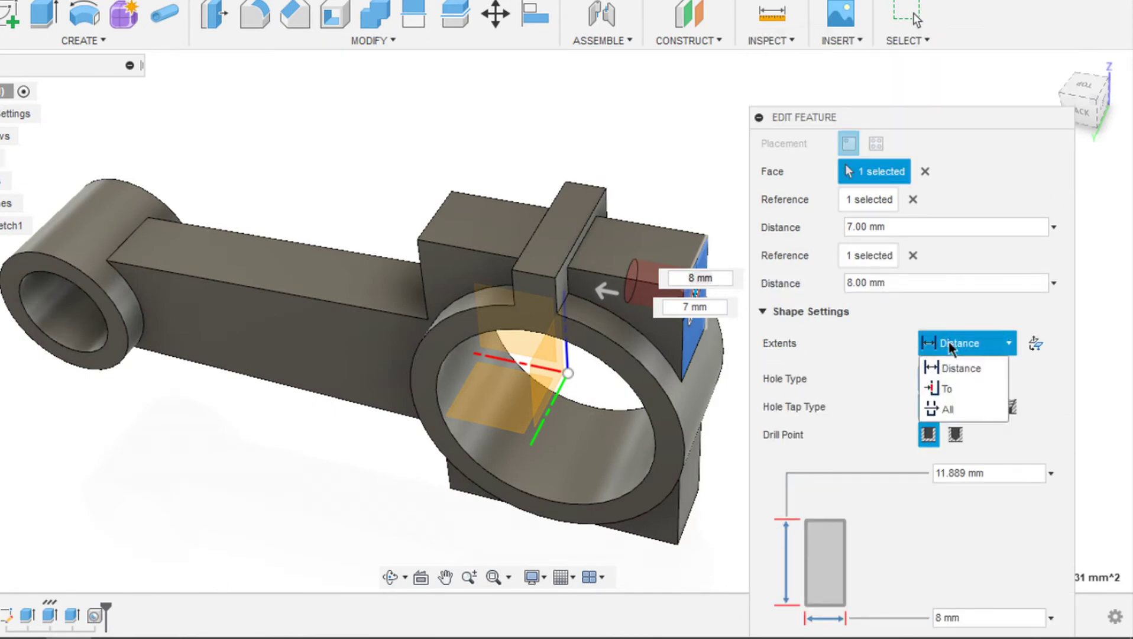
pyautogui.click(958, 404)
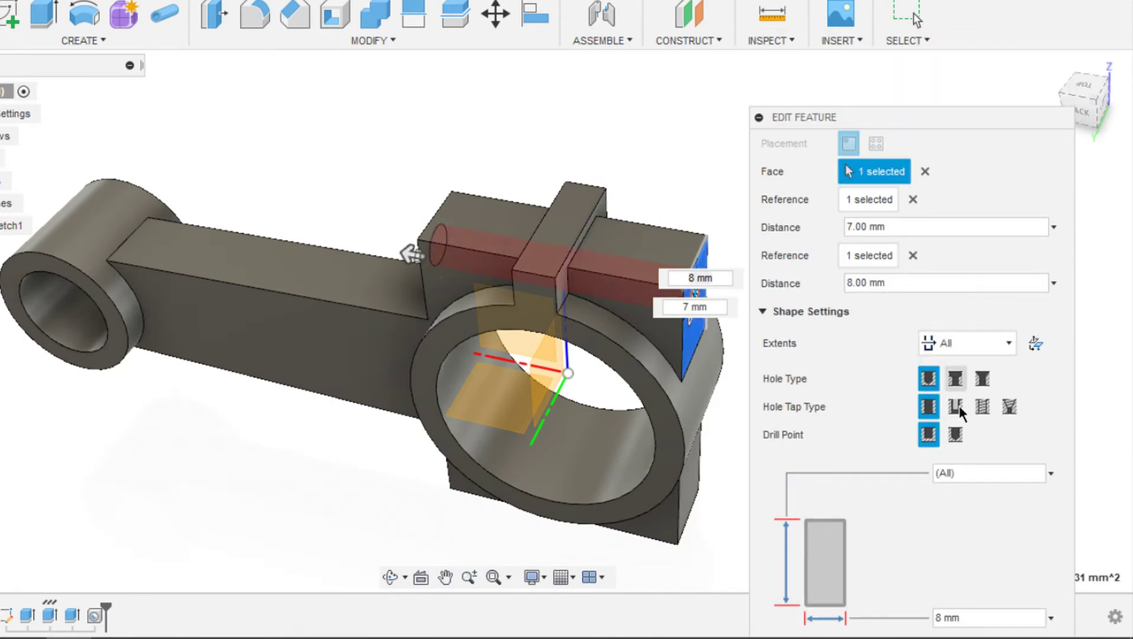
pyautogui.click(764, 312)
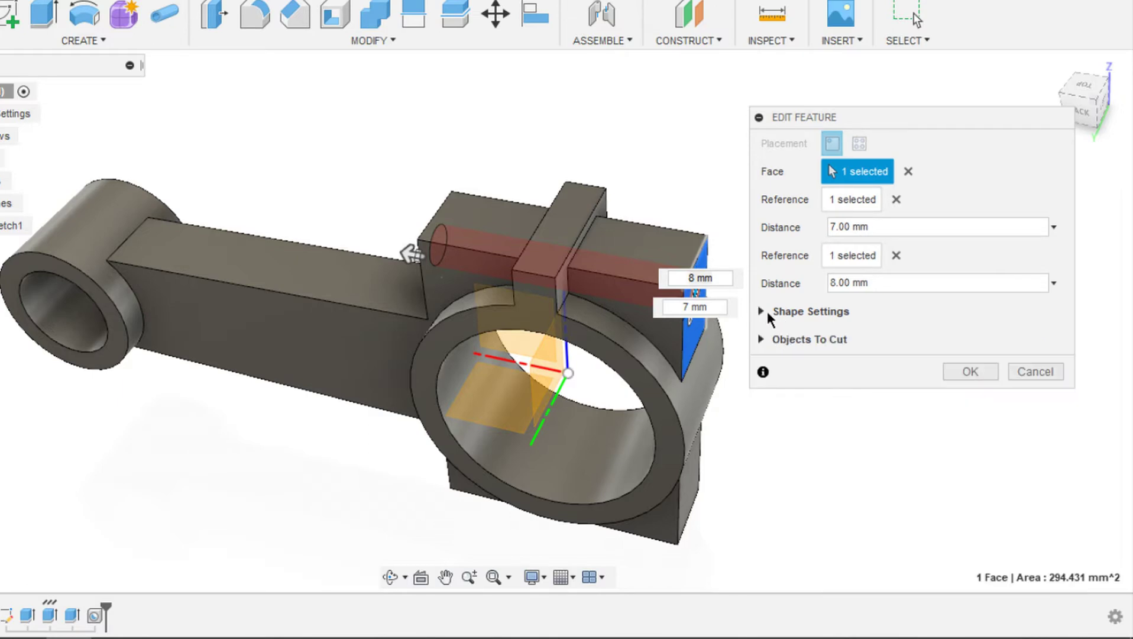
pyautogui.click(969, 371)
pyautogui.keyDown('shift'); pyautogui.moveTo(943, 362); pyautogui.dragTo(868, 309, button='middle'); pyautogui.keyUp('shift')
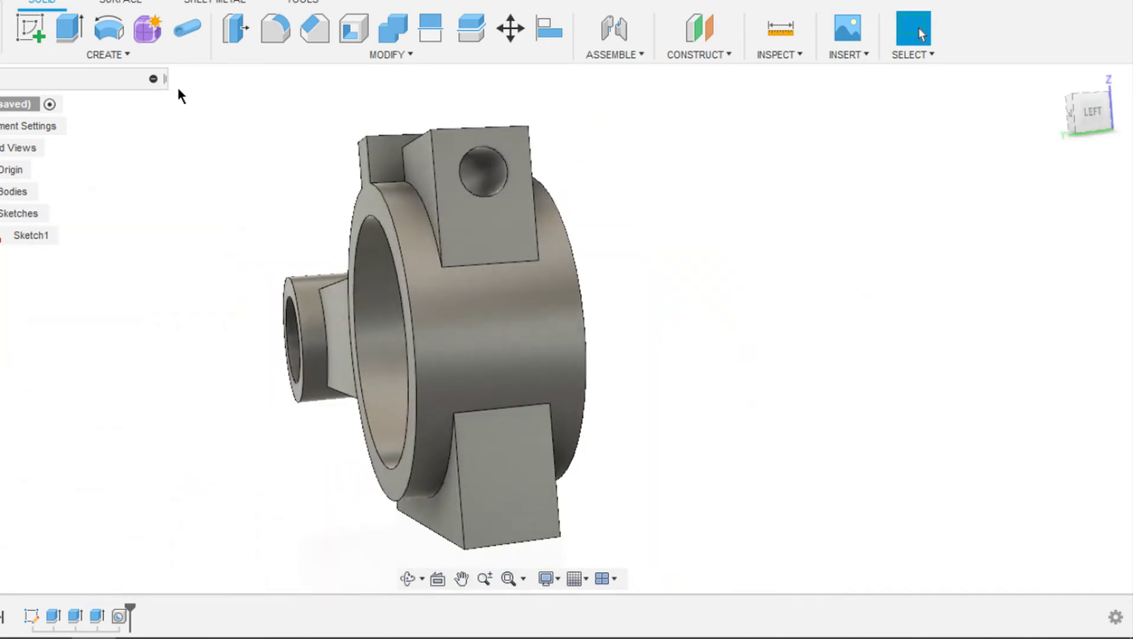
# - Assign shift+m as the keyboard shortcut for the Mirror command
pyautogui.click(154, 57)
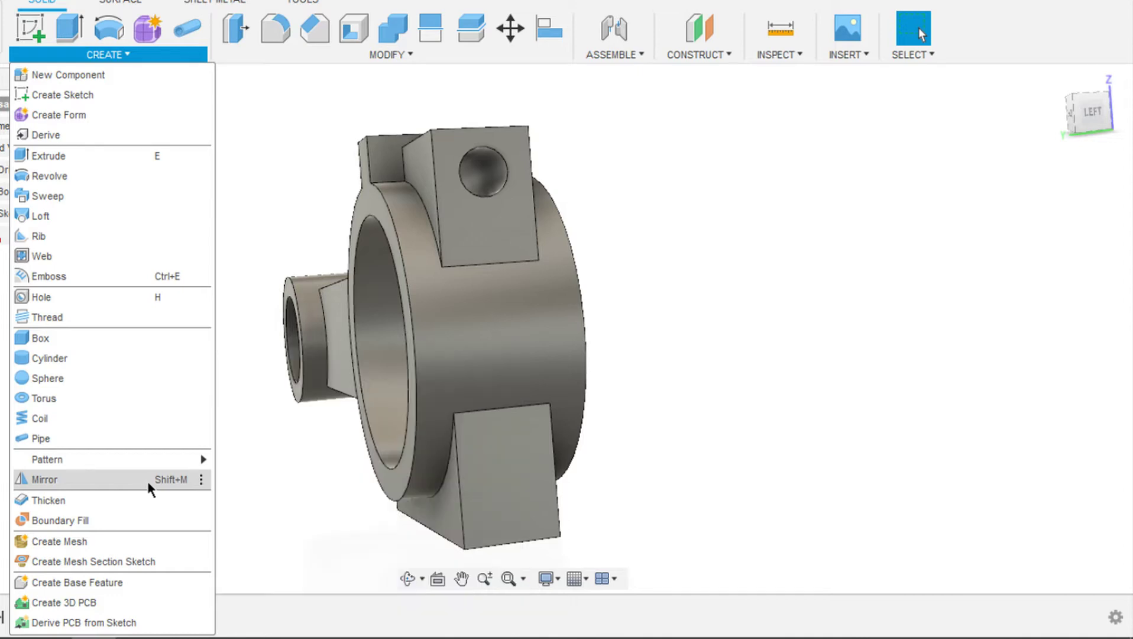
pyautogui.click(201, 481)
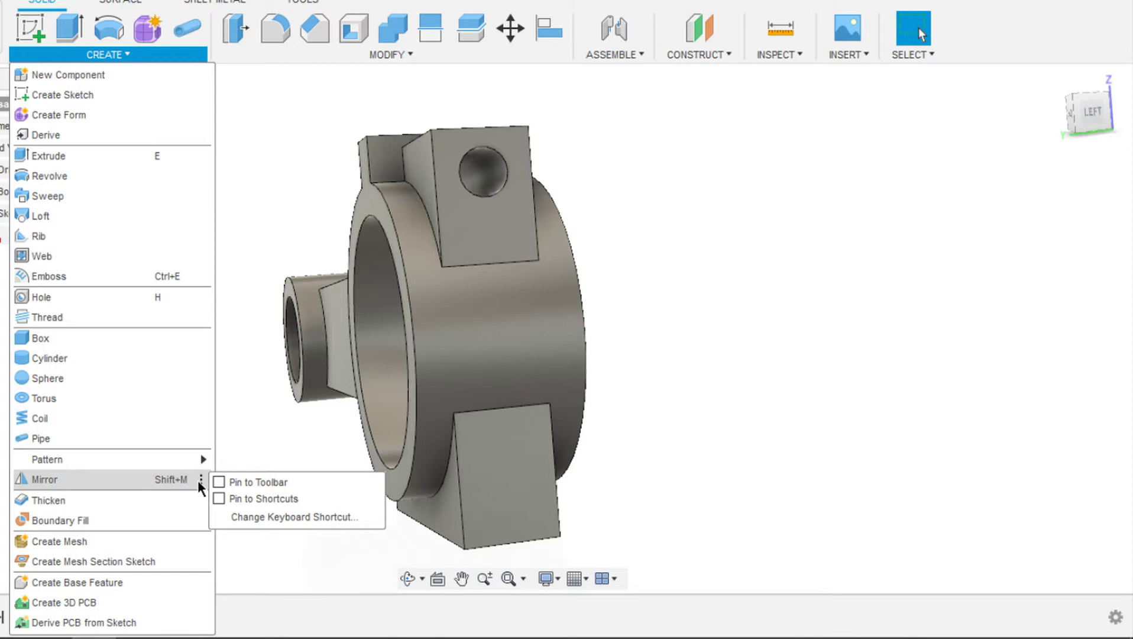
pyautogui.click(199, 481)
pyautogui.click(201, 481)
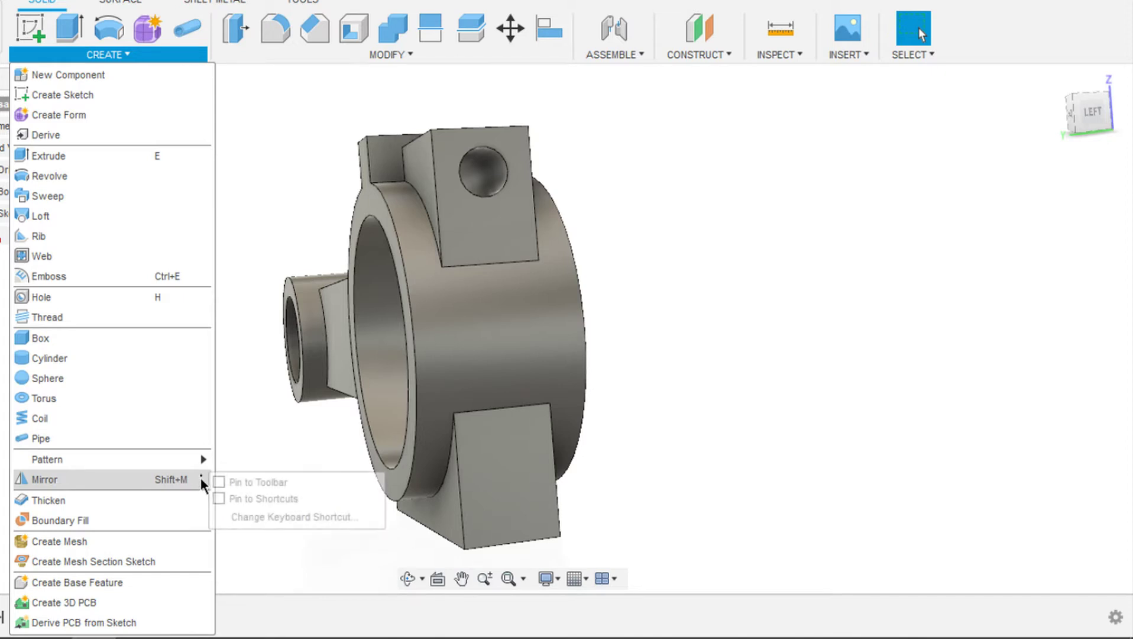
pyautogui.click(278, 518)
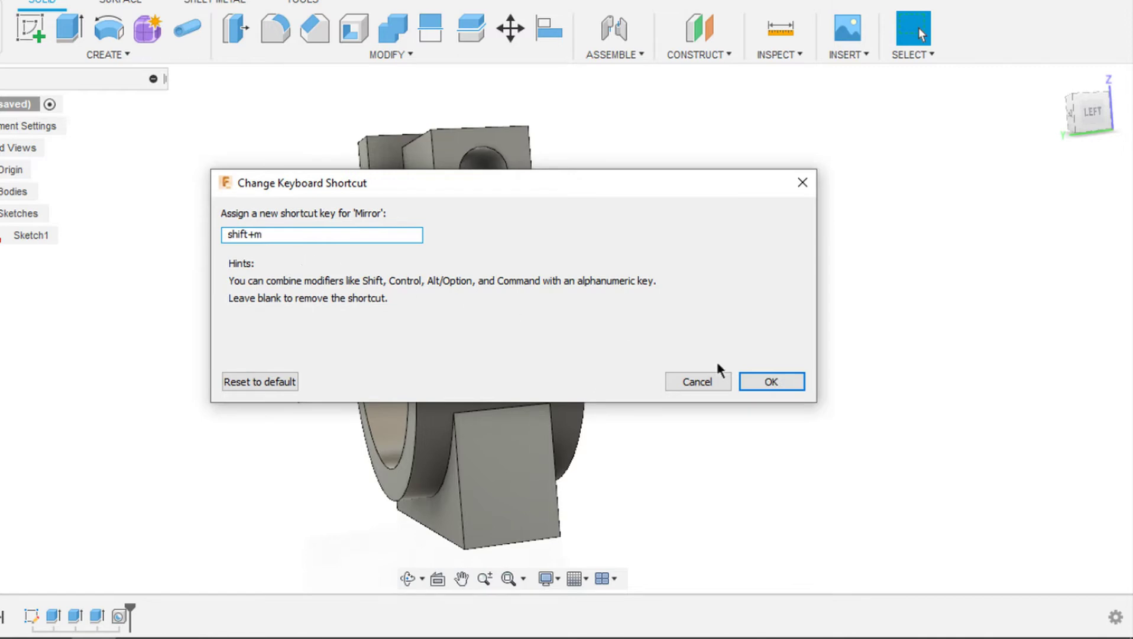
pyautogui.click(787, 384)
# - Mirror the bolt hole and the narrow lug extrusion as features about the horizontal origin plane, with the Adjust compute option
pyautogui.scroll(-4, 787, 383)
pyautogui.keyDown('shift'); pyautogui.moveTo(785, 382); pyautogui.dragTo(505, 280, button='middle'); pyautogui.keyUp('shift')
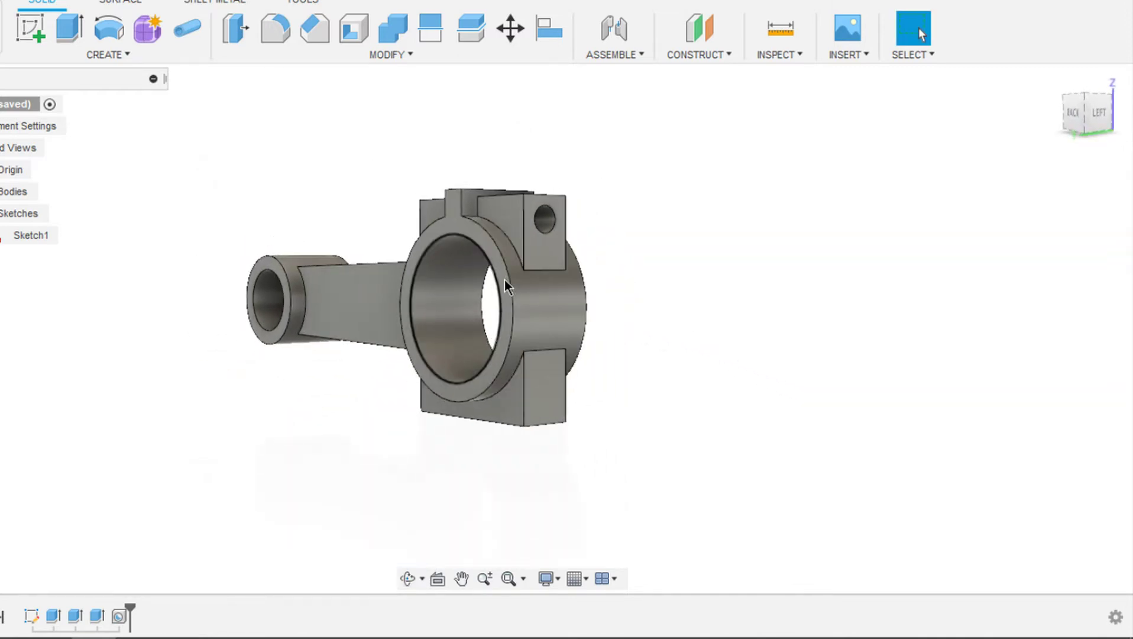
pyautogui.hotkey('shift', 'm')
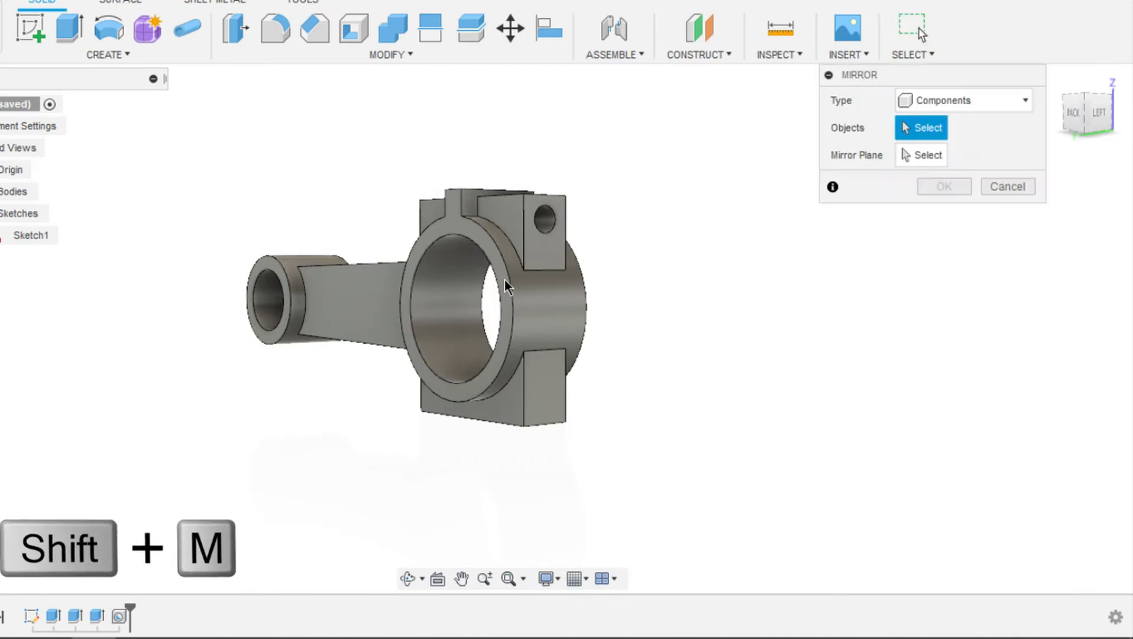
pyautogui.scroll(2, 505, 279)
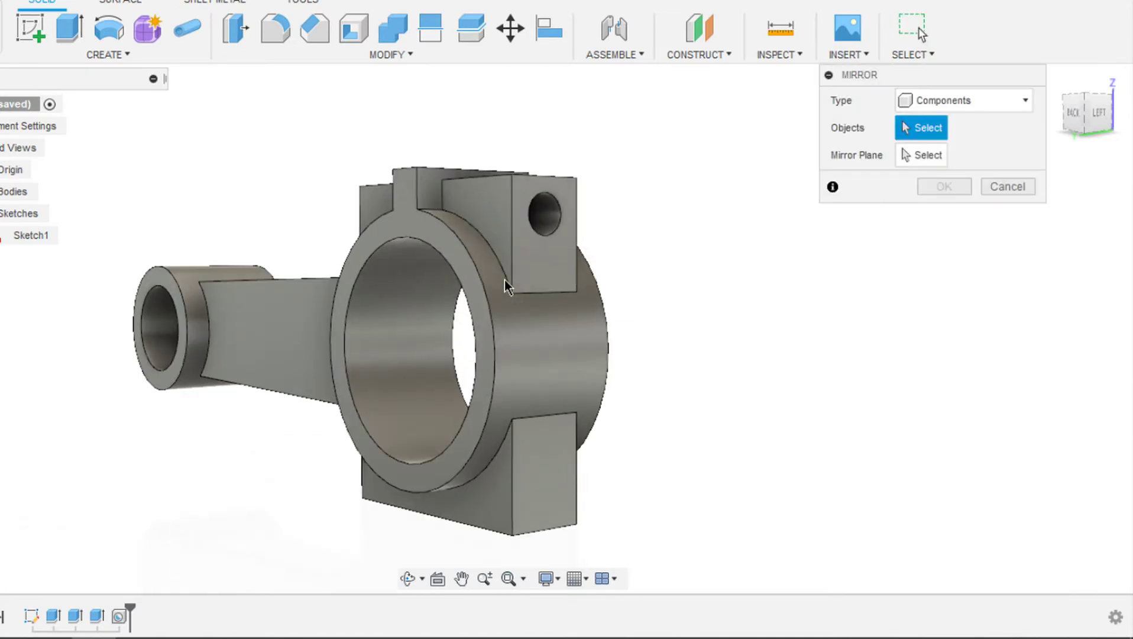
pyautogui.click(986, 105)
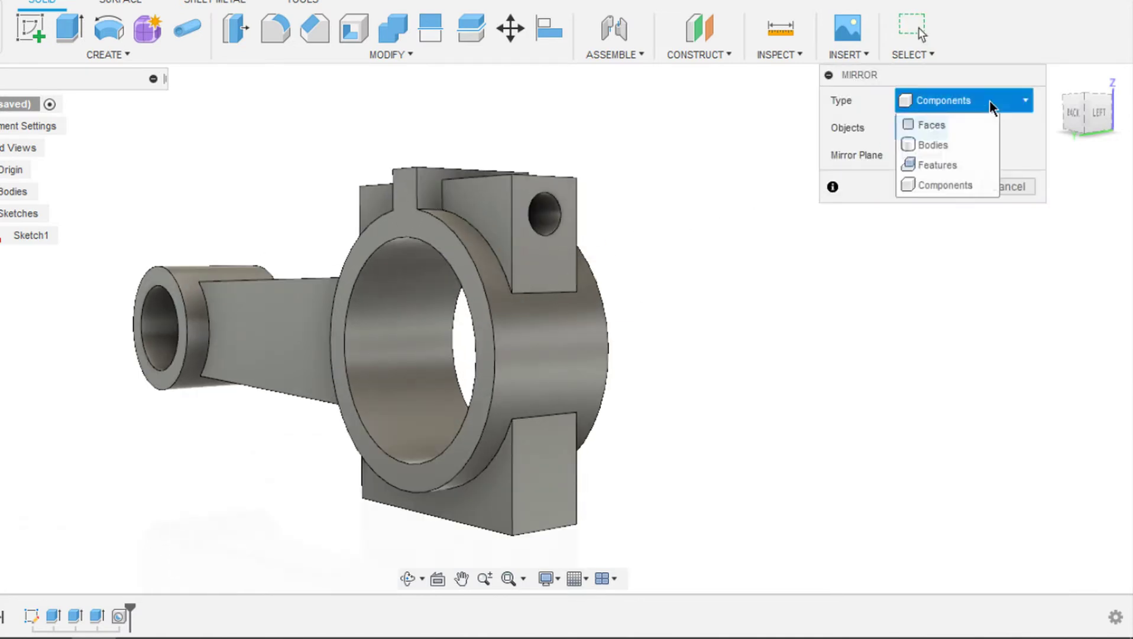
pyautogui.click(953, 157)
pyautogui.click(119, 615)
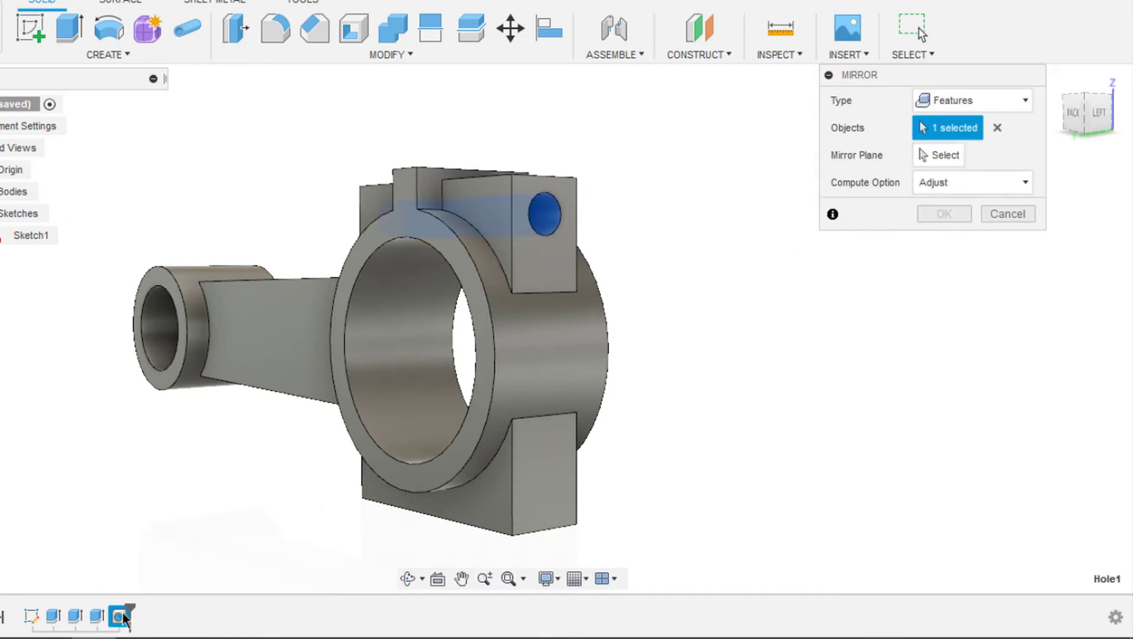
pyautogui.click(97, 616)
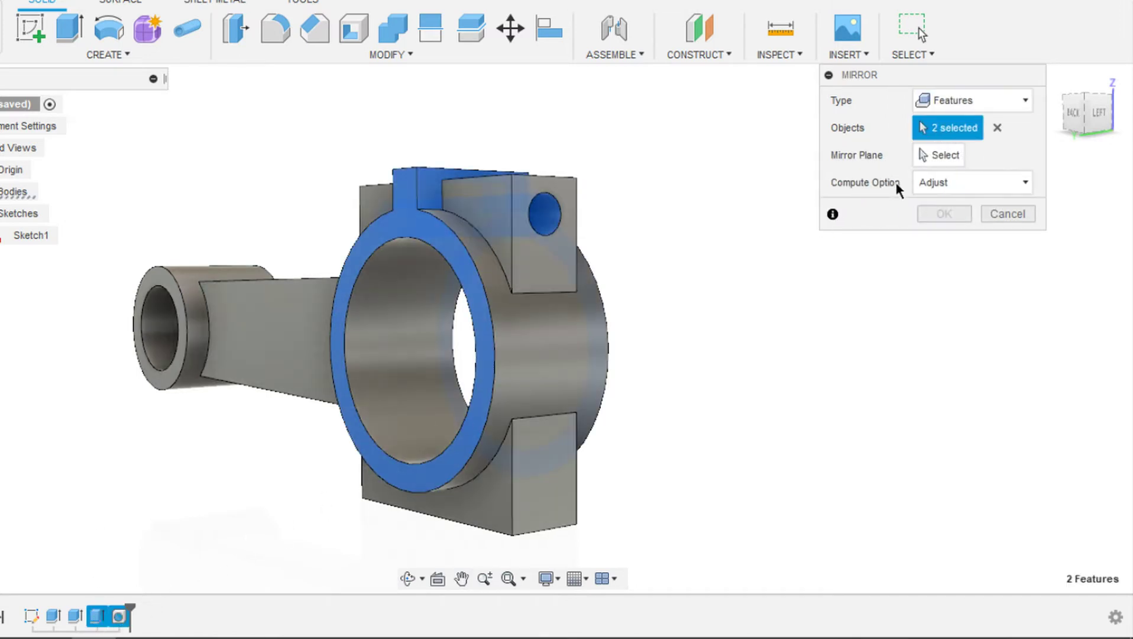
pyautogui.click(944, 160)
pyautogui.keyDown('shift'); pyautogui.moveTo(776, 358); pyautogui.dragTo(757, 374, button='middle'); pyautogui.keyUp('shift')
pyautogui.click(491, 284)
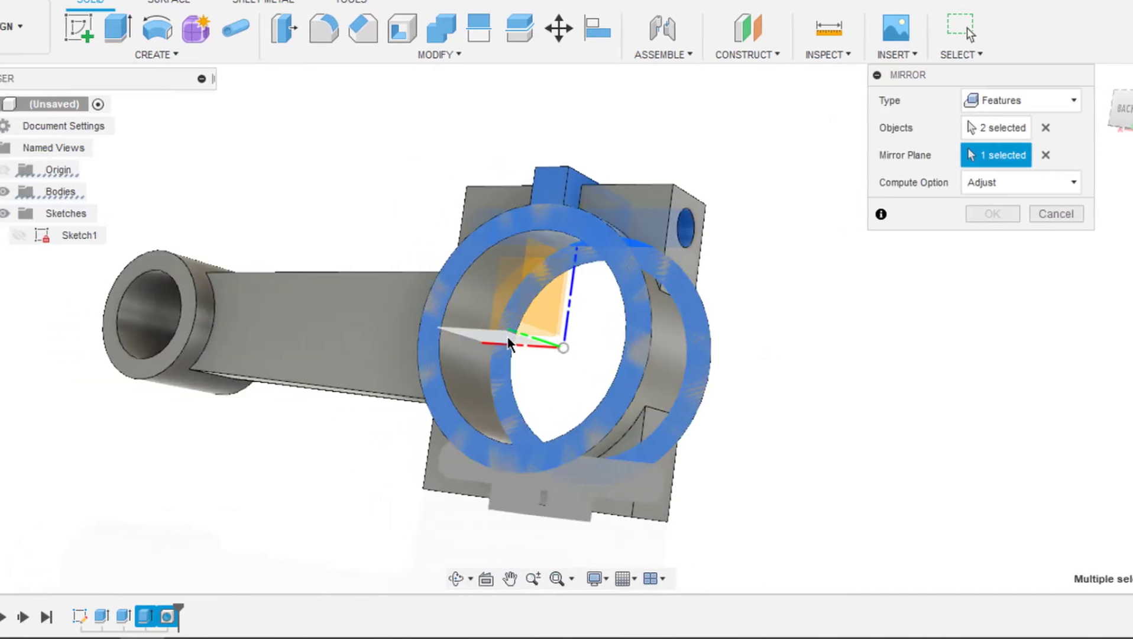
pyautogui.click(928, 214)
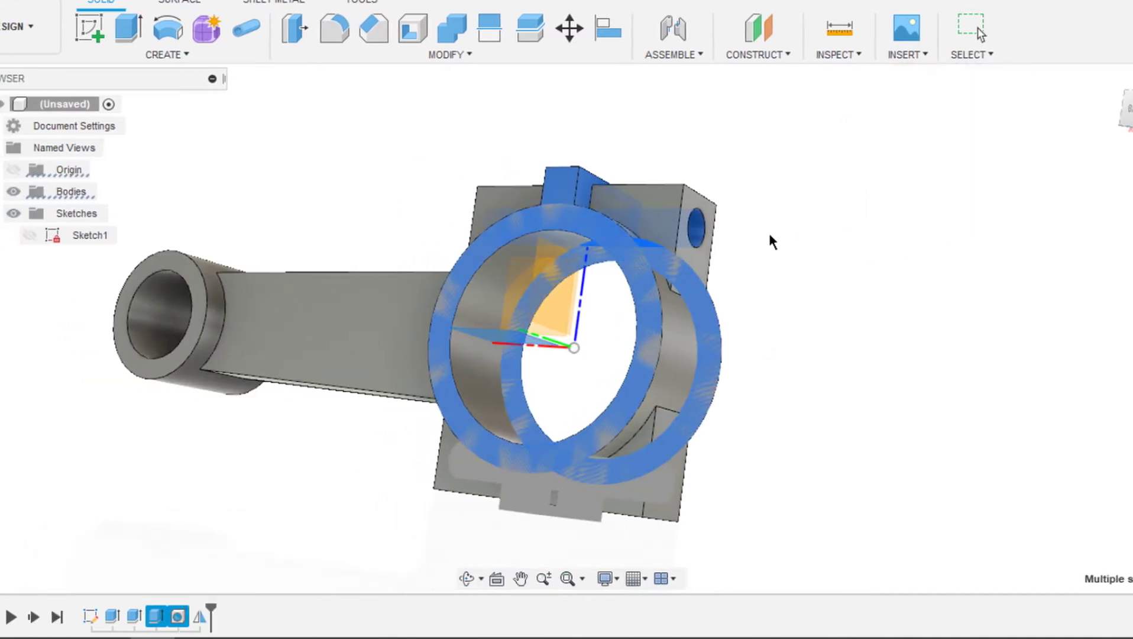
# - In Sketch1, draw a center point arc around the large ring's centre, bulging past the block's end edge opposite the shank
pyautogui.keyDown('shift'); pyautogui.moveTo(768, 230); pyautogui.dragTo(619, 363, button='middle'); pyautogui.keyUp('shift')
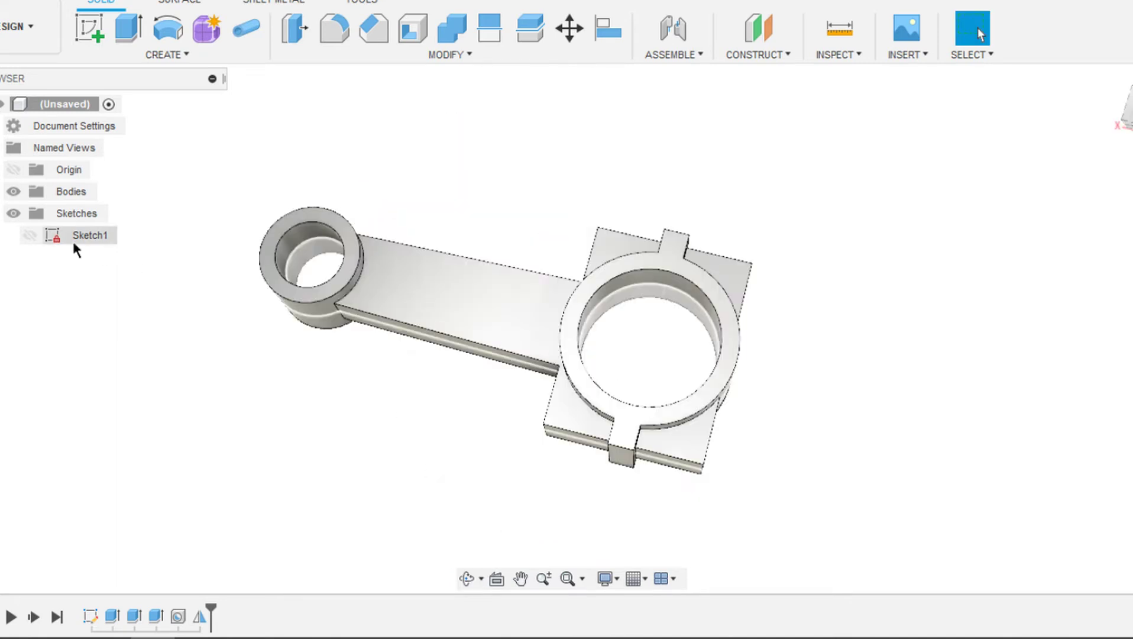
pyautogui.doubleClick(53, 237)
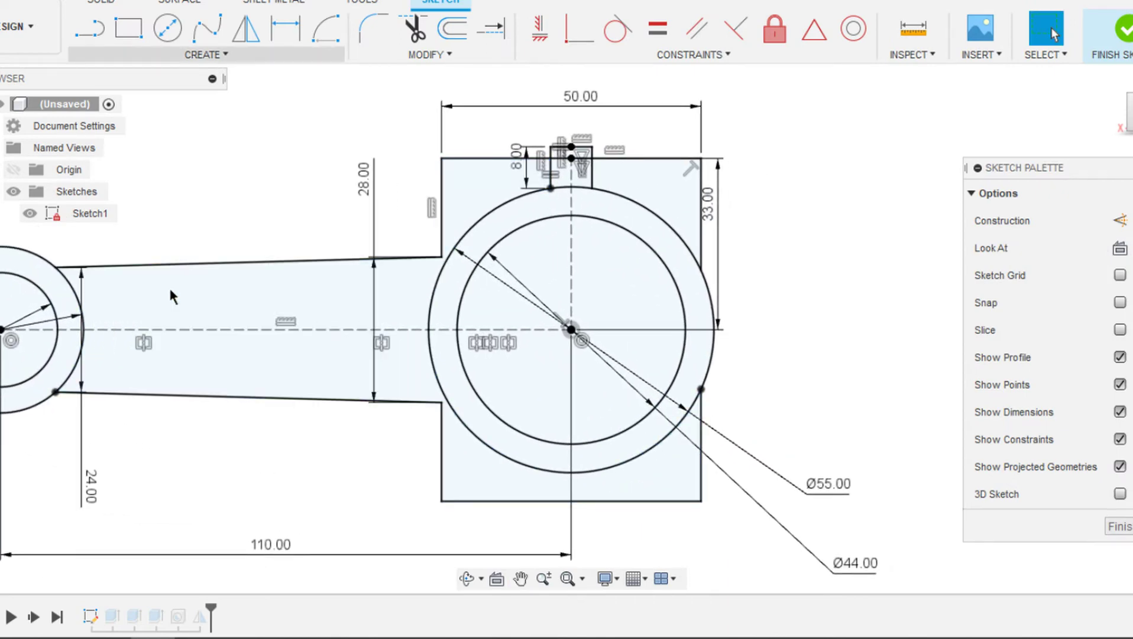
pyautogui.click(325, 36)
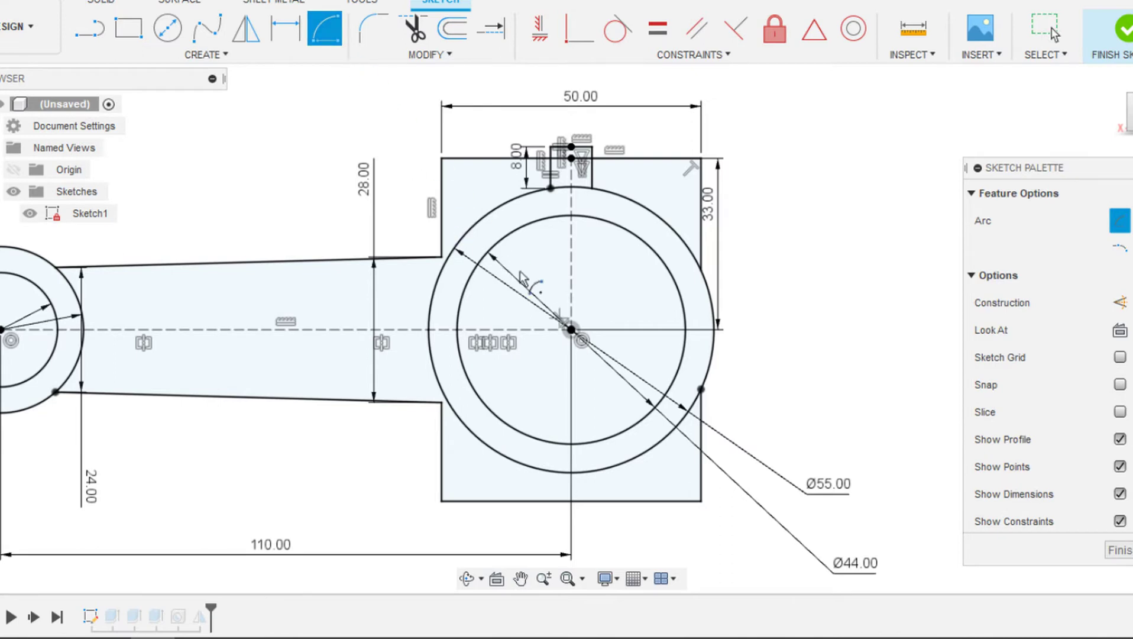
pyautogui.click(571, 329)
pyautogui.scroll(2, 710, 242)
pyautogui.click(697, 242)
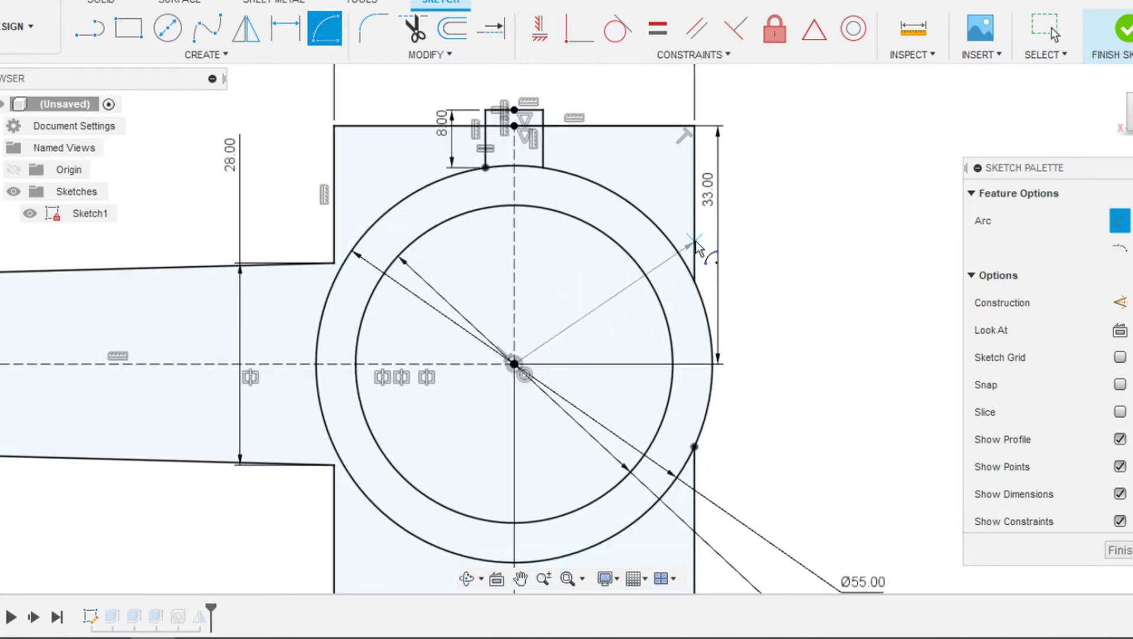
pyautogui.click(697, 484)
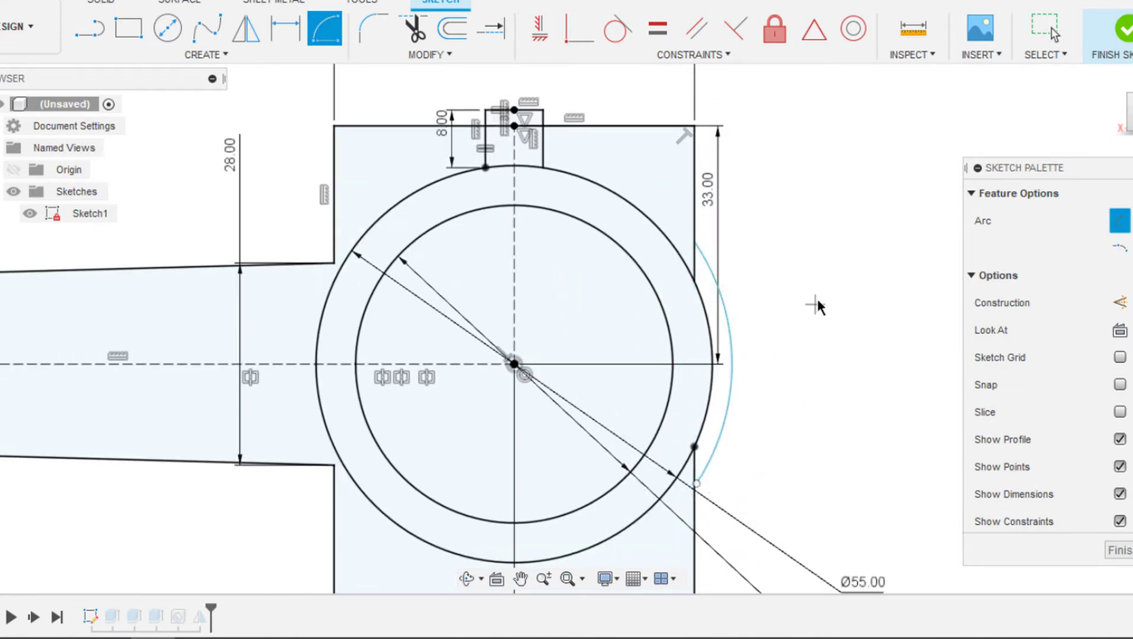
pyautogui.press('Escape')
# - Dimension the new arc with a radius of 30 mm
pyautogui.press('d')
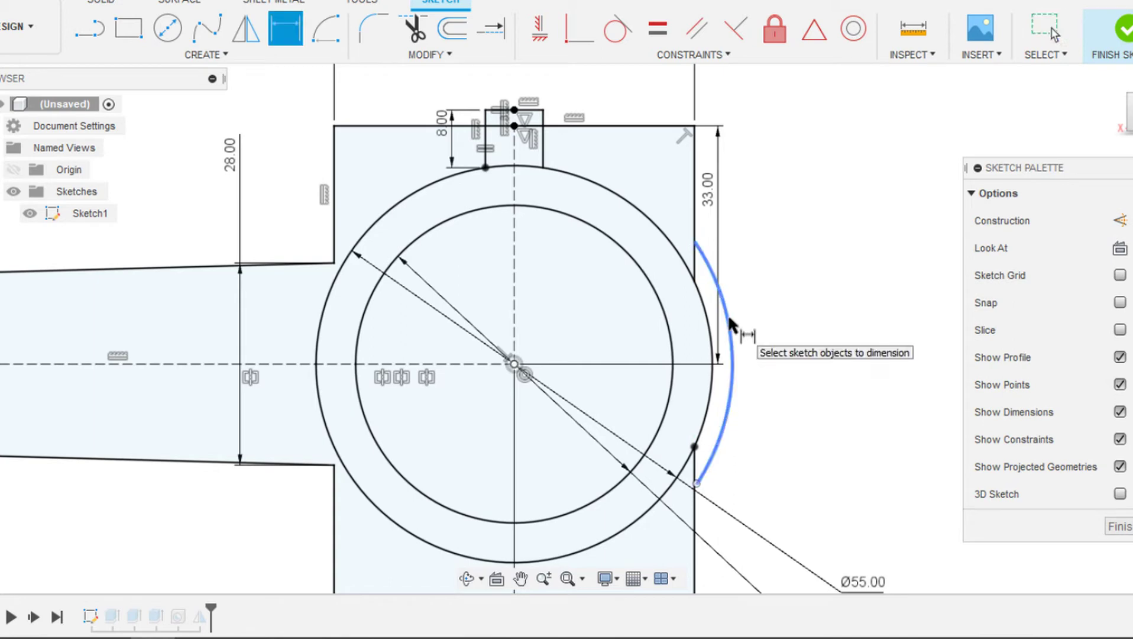
pyautogui.click(728, 320)
pyautogui.click(797, 293)
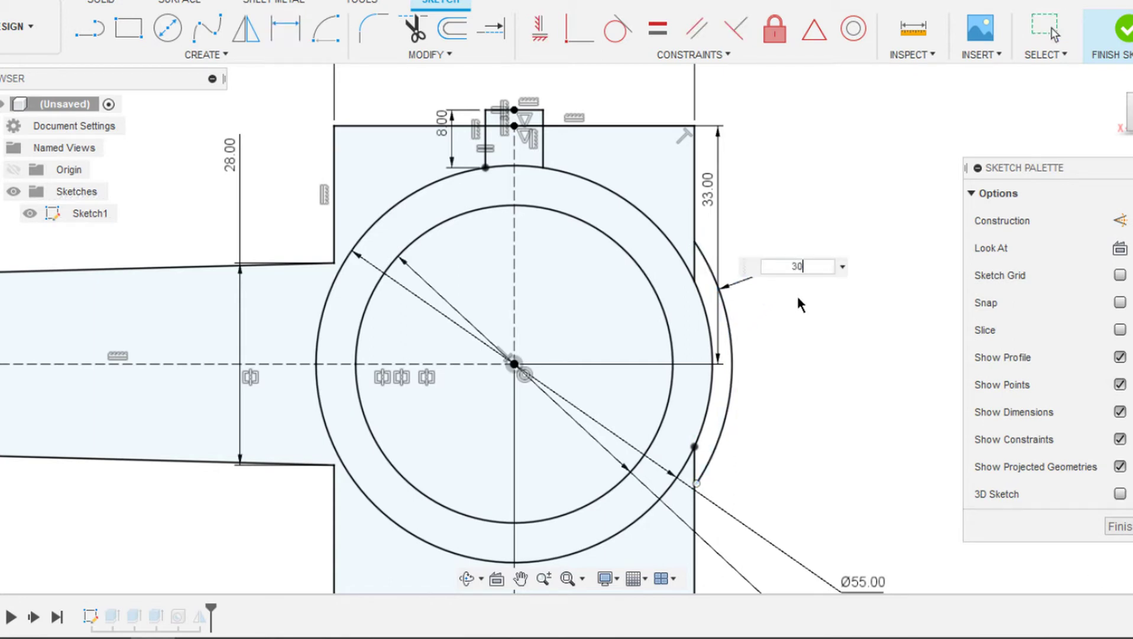
pyautogui.press('Return')
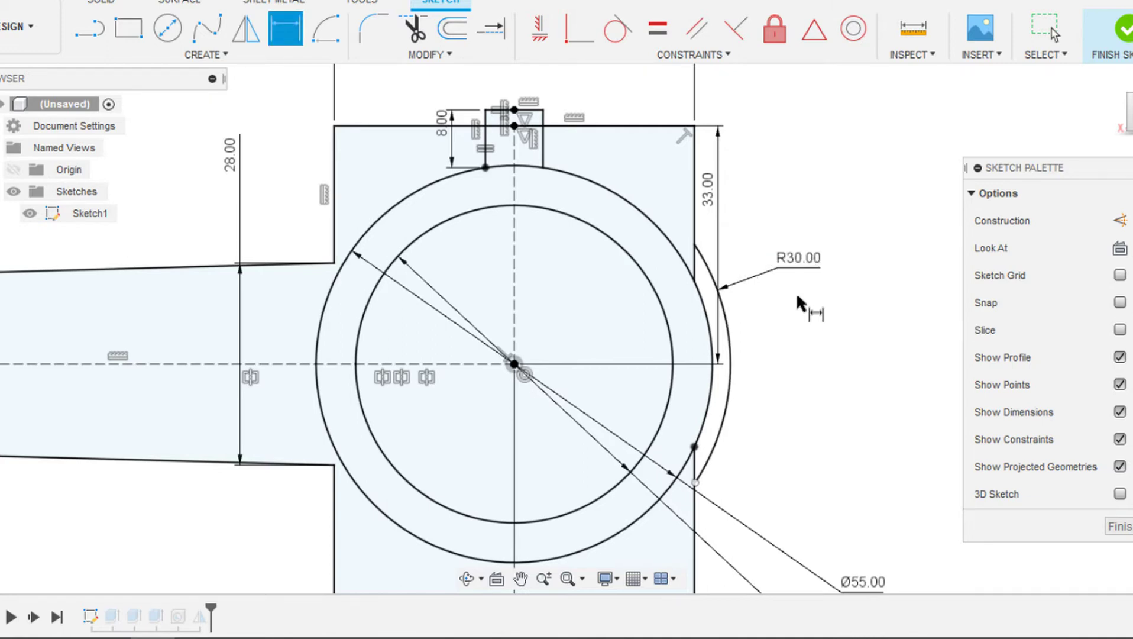
# - Attach the arc's loose lower endpoint to the block's vertical end edge so the outline closes
pyautogui.press('Escape')
pyautogui.scroll(2, 796, 296)
pyautogui.moveTo(797, 297); pyautogui.dragTo(816, 97, button='middle')
pyautogui.scroll(4, 684, 390)
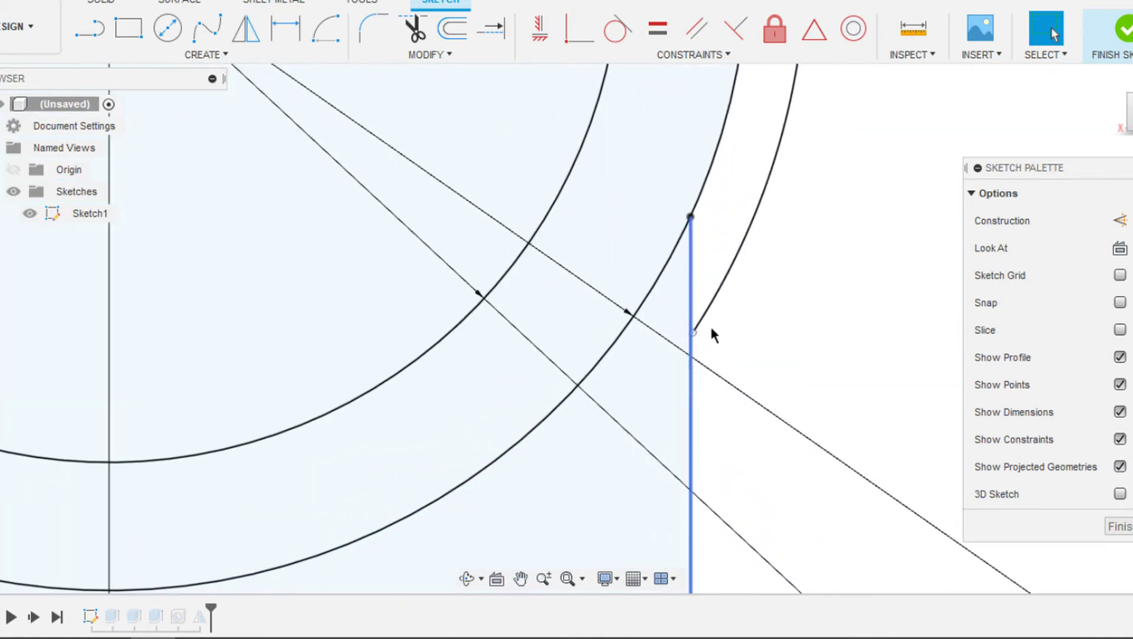
pyautogui.moveTo(693, 334)
pyautogui.mouseDown()
pyautogui.moveTo(716, 327)
pyautogui.moveTo(700, 336)
pyautogui.mouseUp()
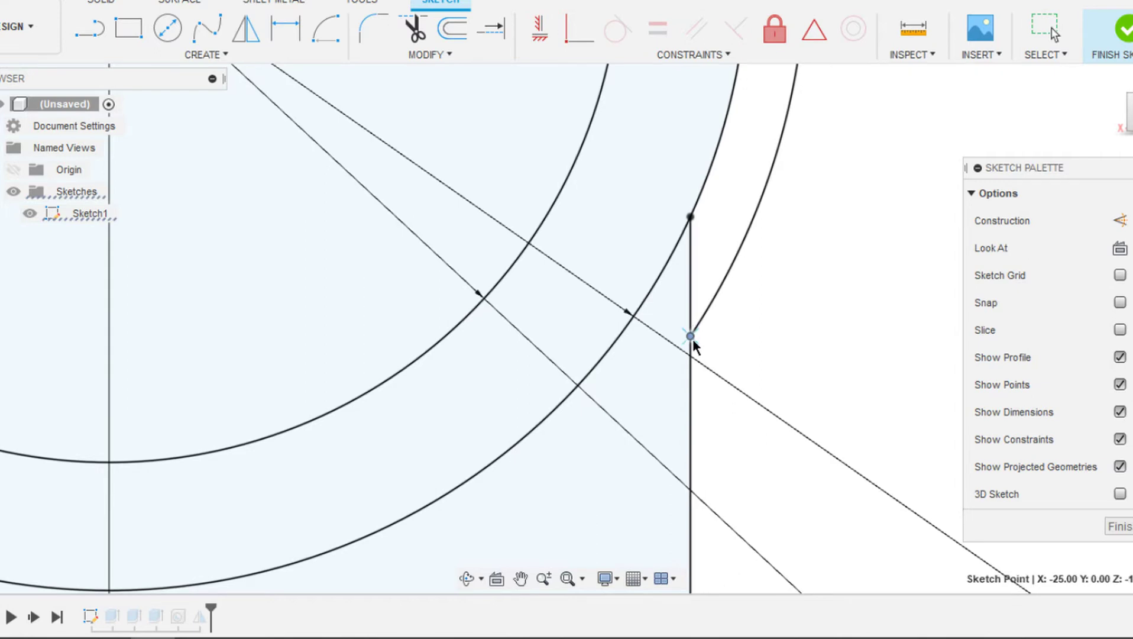
pyautogui.scroll(-5, 690, 349)
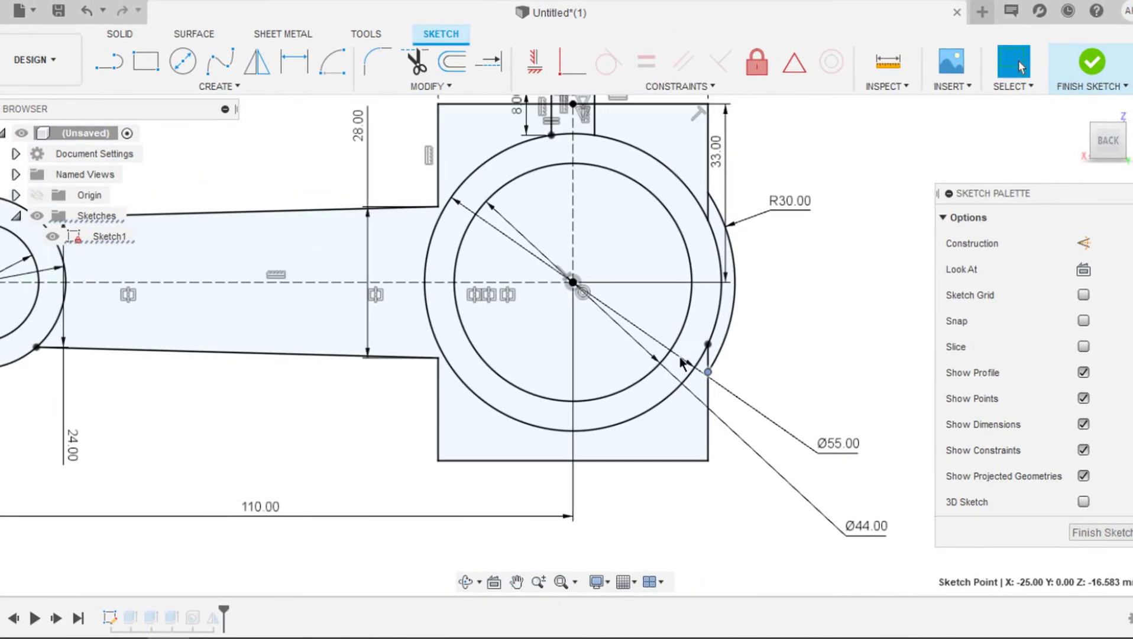
# - Finish editing the sketch and make Sketch1 visible over the connecting rod body
pyautogui.click(1092, 61)
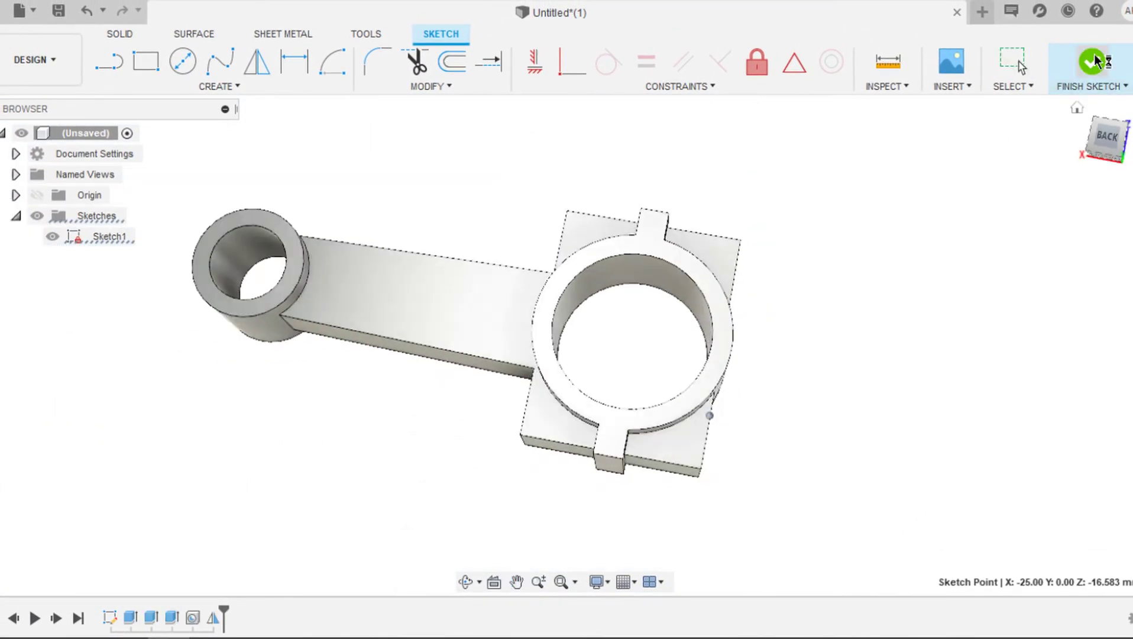
pyautogui.click(51, 257)
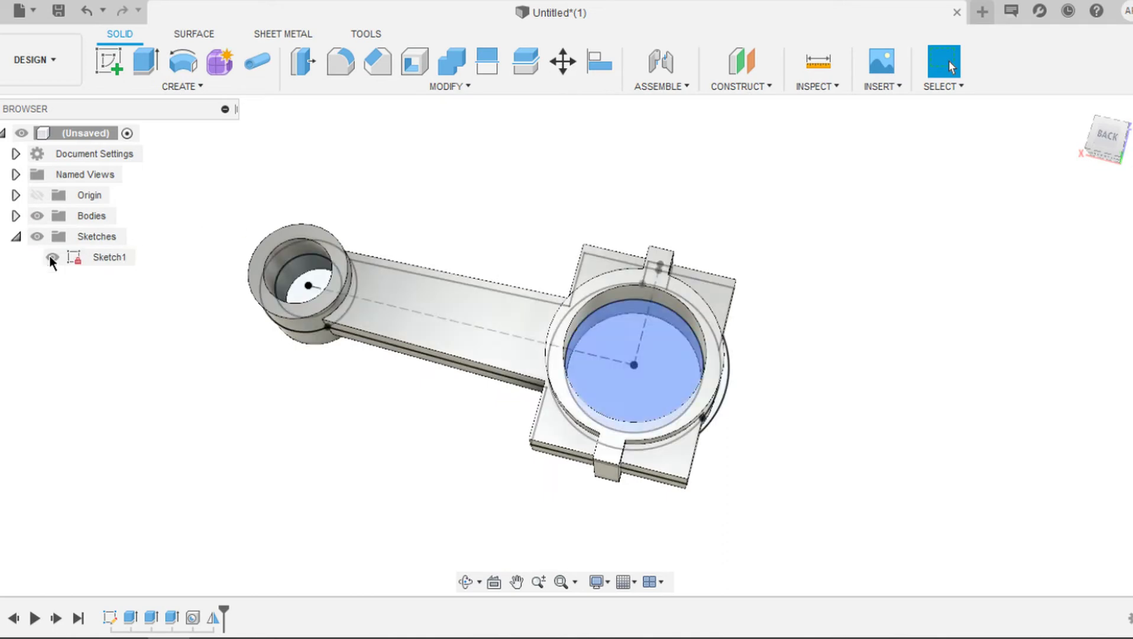
# - Extrude the crescent profile outside the large ring symmetrically, 5 mm whole length, and join it to the connecting rod body
pyautogui.scroll(6, 704, 353)
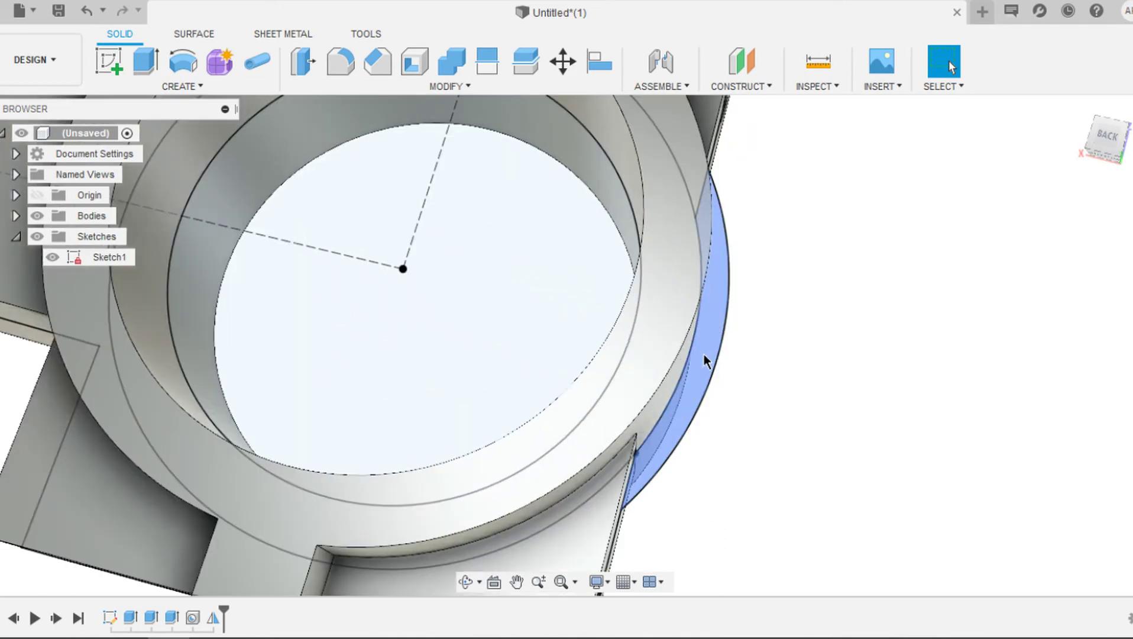
pyautogui.click(704, 353)
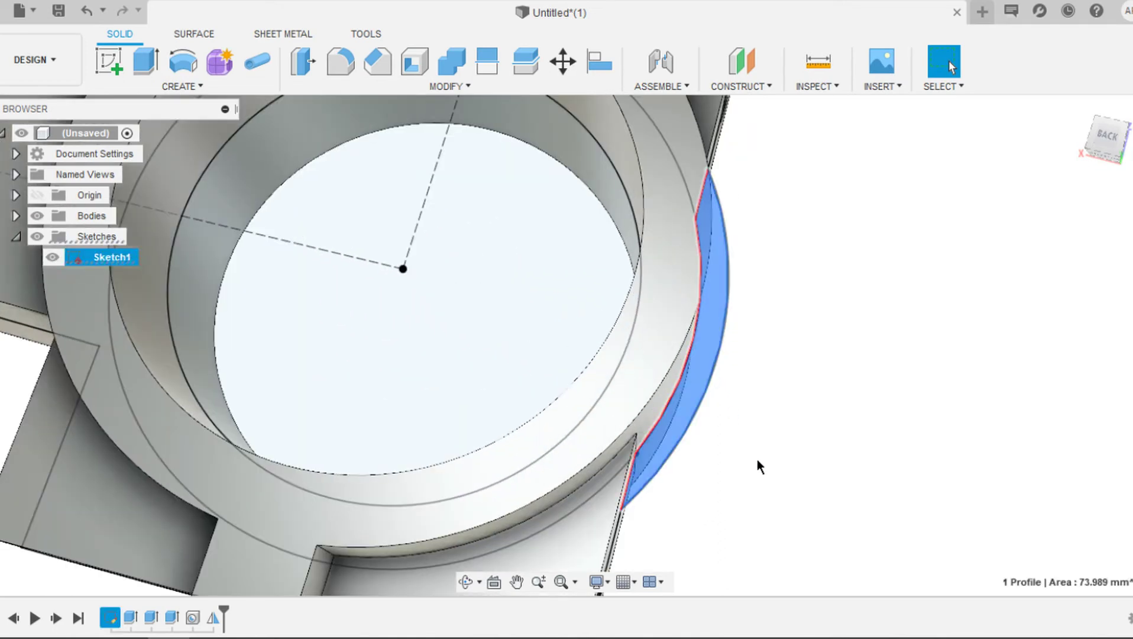
pyautogui.press('e')
pyautogui.keyDown('shift'); pyautogui.moveTo(757, 458); pyautogui.dragTo(769, 446, button='middle'); pyautogui.keyUp('shift')
pyautogui.click(980, 183)
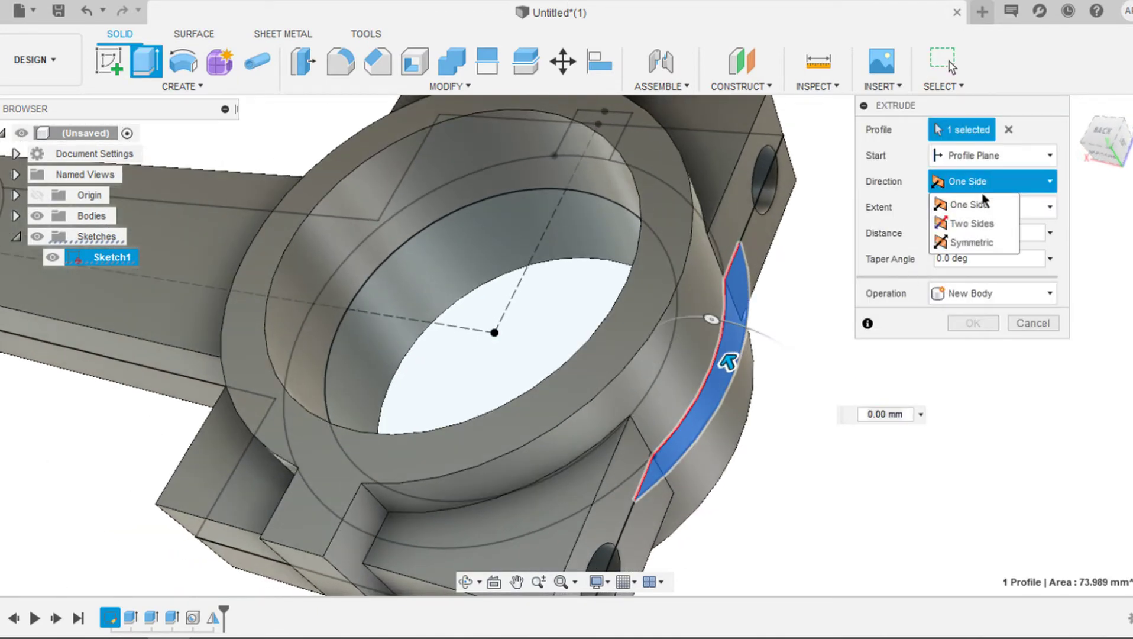
pyautogui.click(991, 240)
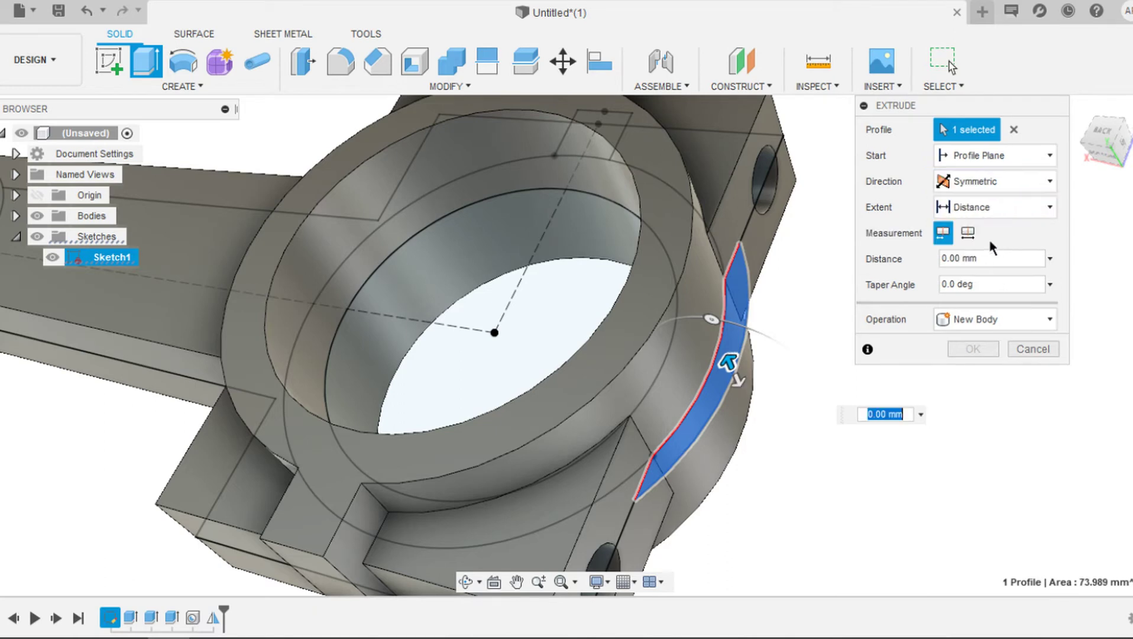
pyautogui.click(968, 233)
pyautogui.moveTo(931, 253); pyautogui.dragTo(919, 252)
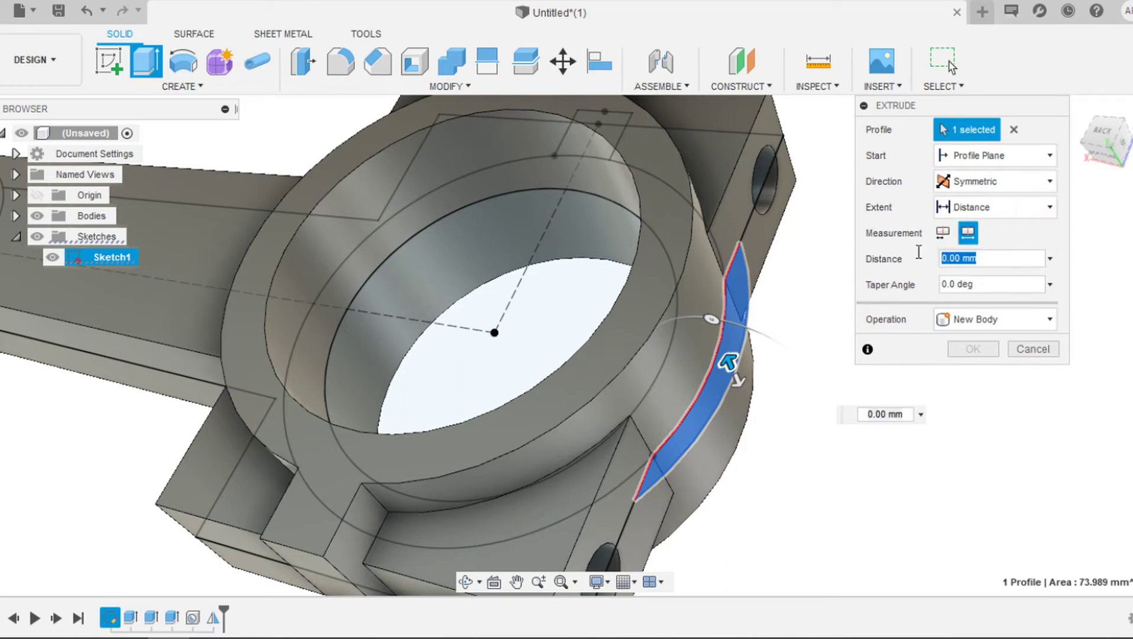
pyautogui.write('5')
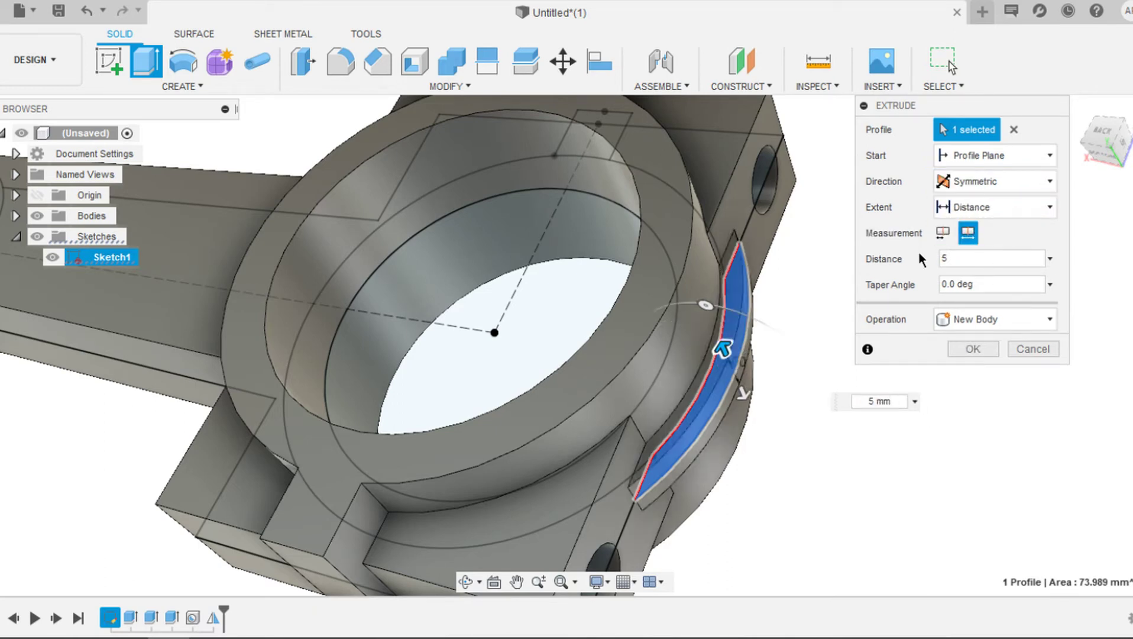
pyautogui.click(982, 320)
pyautogui.click(985, 340)
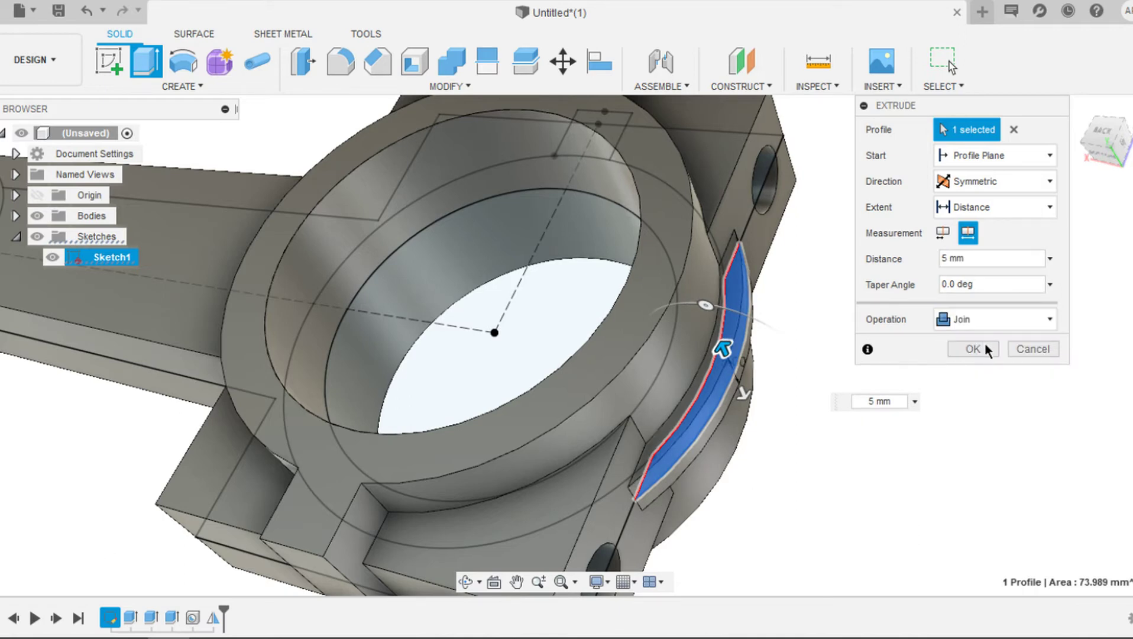
pyautogui.click(976, 350)
# - Hide Sketch1 so only the connecting rod body is shown
pyautogui.scroll(-5, 532, 329)
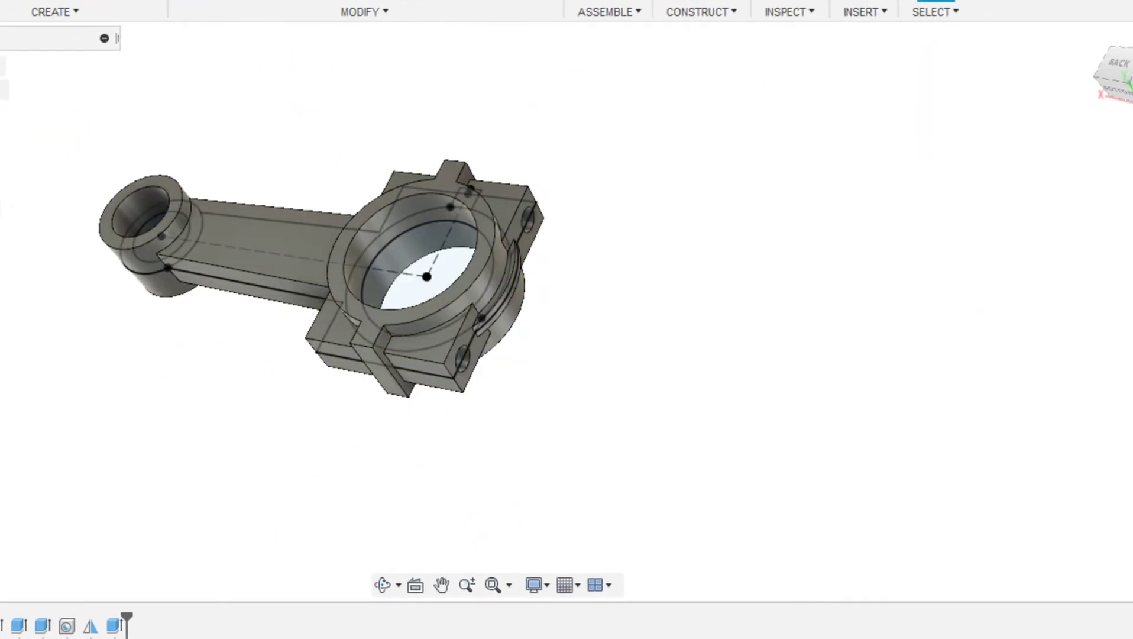
pyautogui.click(1, 209)
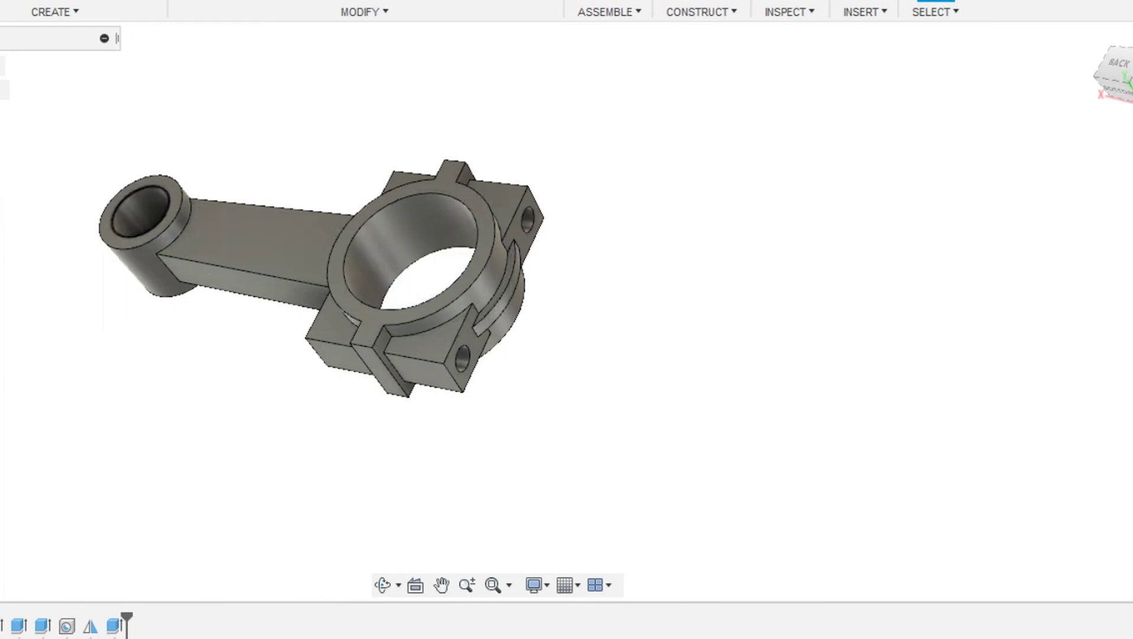
pyautogui.scroll(-3, 129, 238)
# - Start a new sketch on the flat face of the shank between the two rings
pyautogui.scroll(4, 379, 260)
pyautogui.moveTo(498, 311)
pyautogui.keyDown('shift'); pyautogui.mouseDown(button='middle')
pyautogui.moveTo(437, 461)
pyautogui.moveTo(520, 296)
pyautogui.moveTo(585, 284)
pyautogui.moveTo(532, 338)
pyautogui.mouseUp(button='middle'); pyautogui.keyUp('shift')
pyautogui.keyDown('shift'); pyautogui.moveTo(24, 331); pyautogui.dragTo(459, 327, button='middle'); pyautogui.keyUp('shift')
pyautogui.scroll(4, 430, 354)
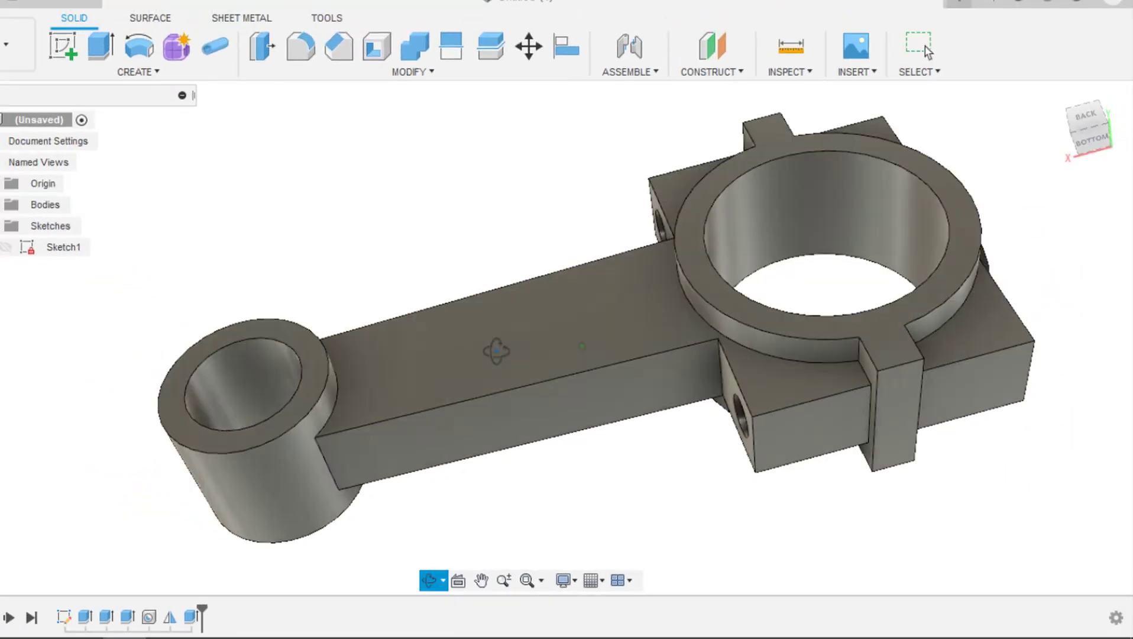
pyautogui.click(498, 354)
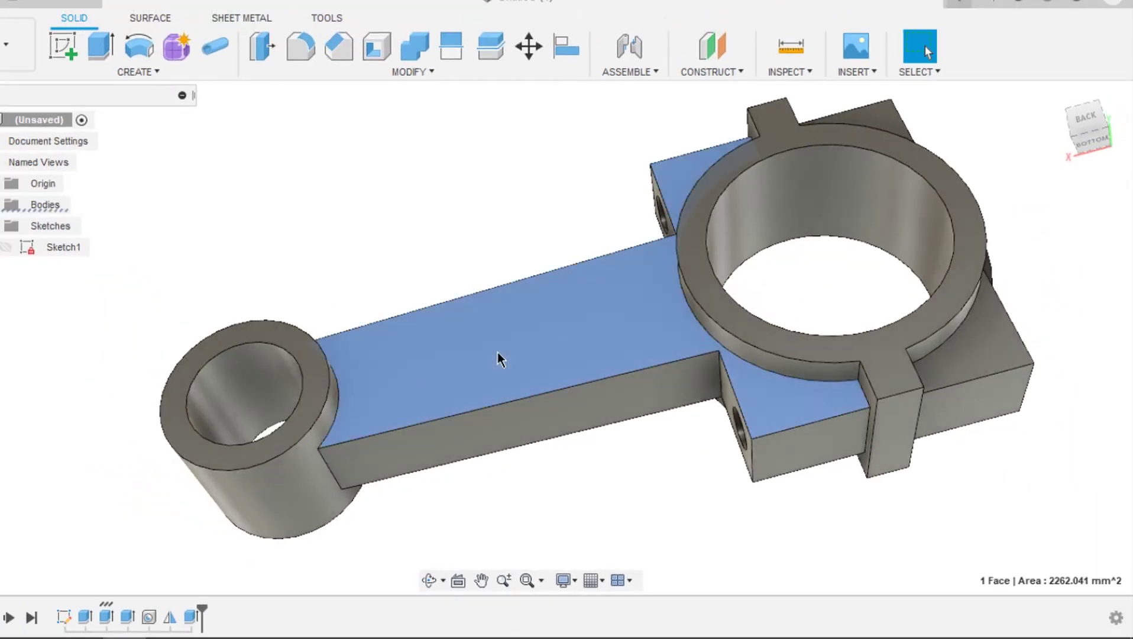
pyautogui.click(64, 46)
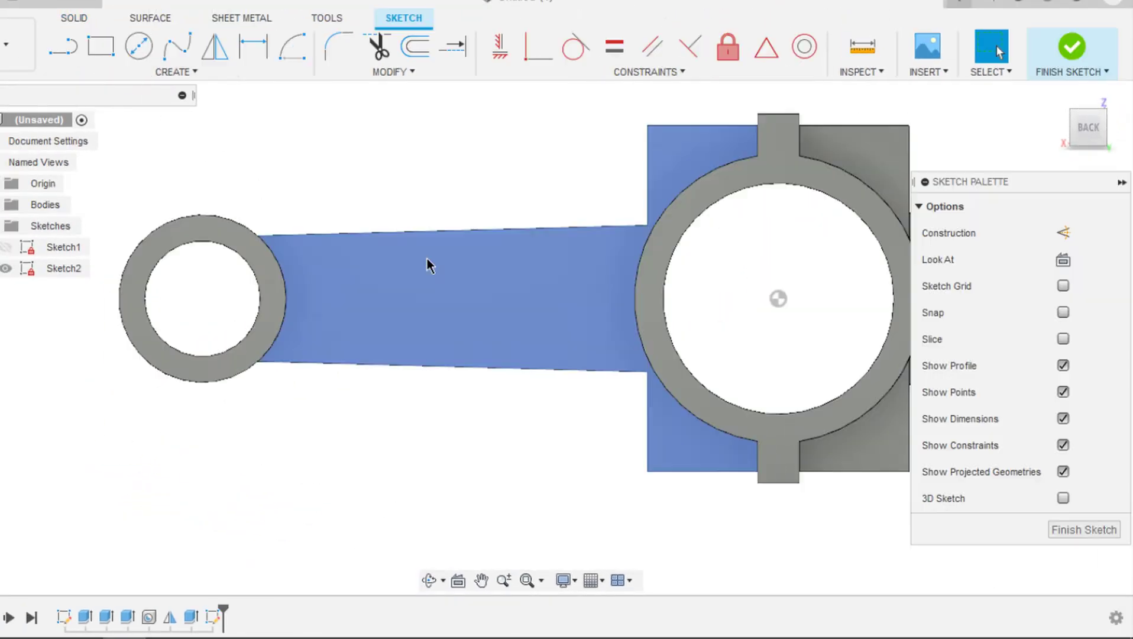
# - Project both long shank edges, the large ring's outer arc facing the shank and the small ring's outer circle into the sketch
pyautogui.press('p')
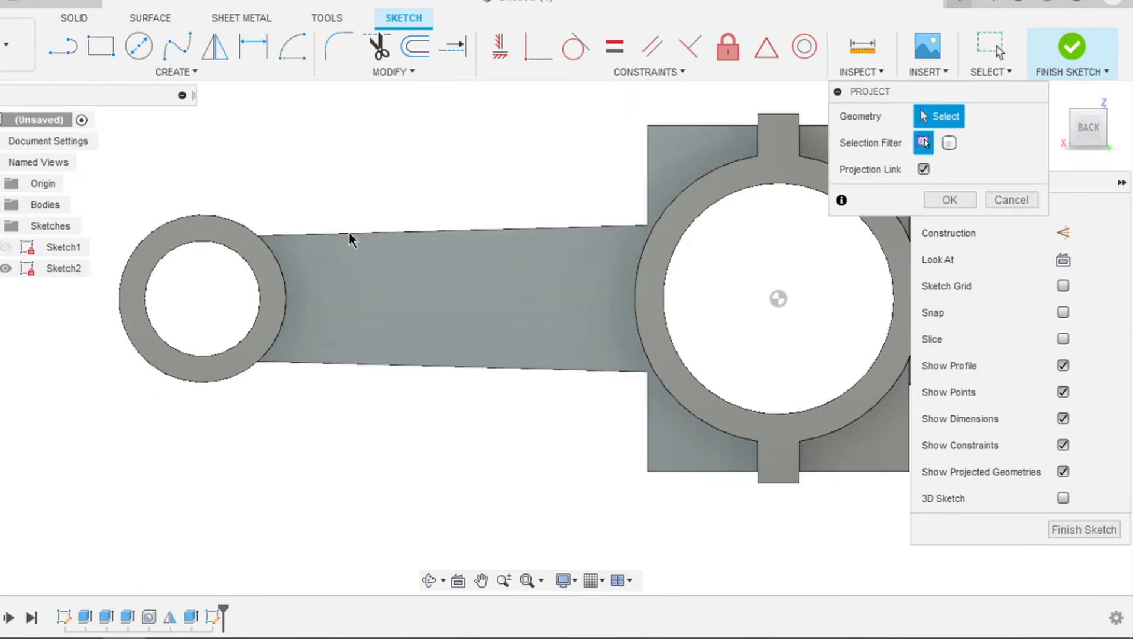
pyautogui.click(349, 233)
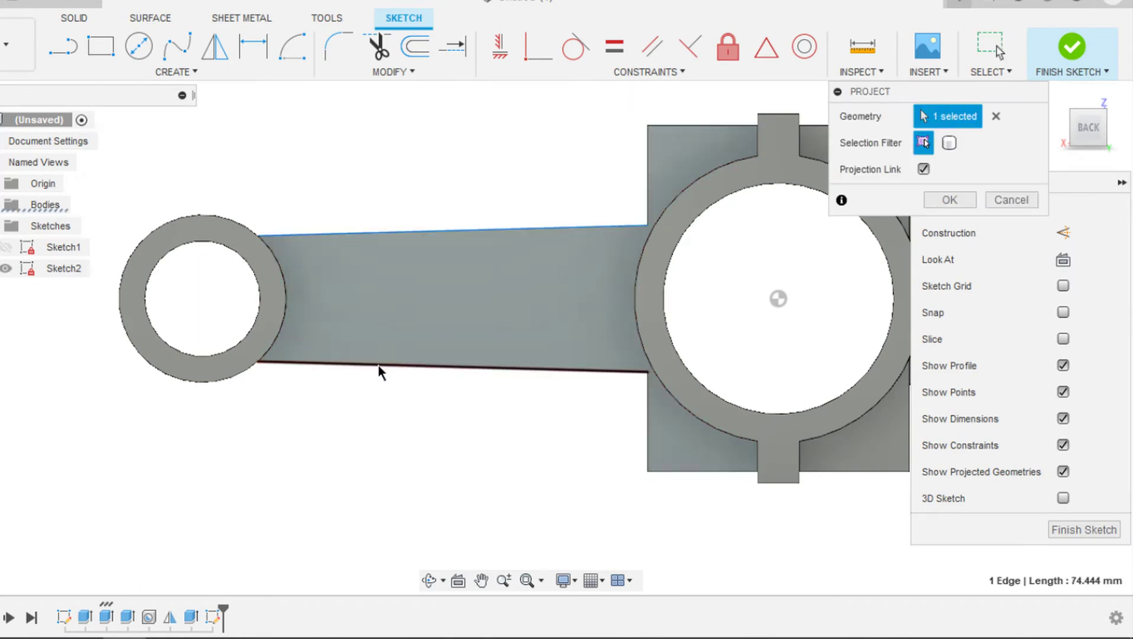
pyautogui.click(379, 368)
pyautogui.click(635, 291)
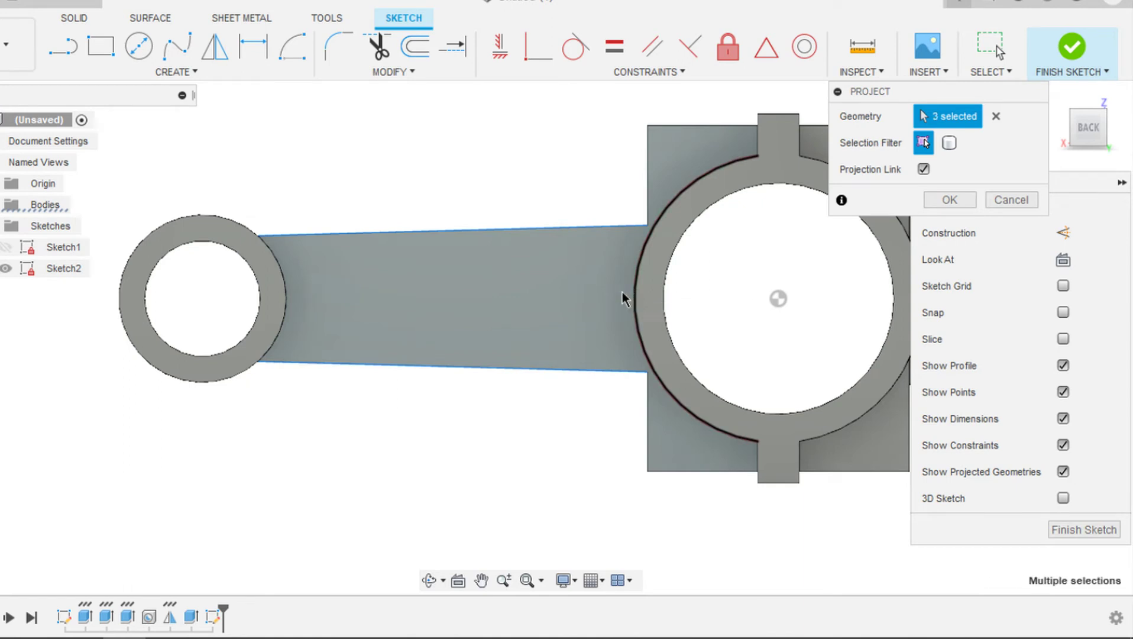
pyautogui.click(287, 310)
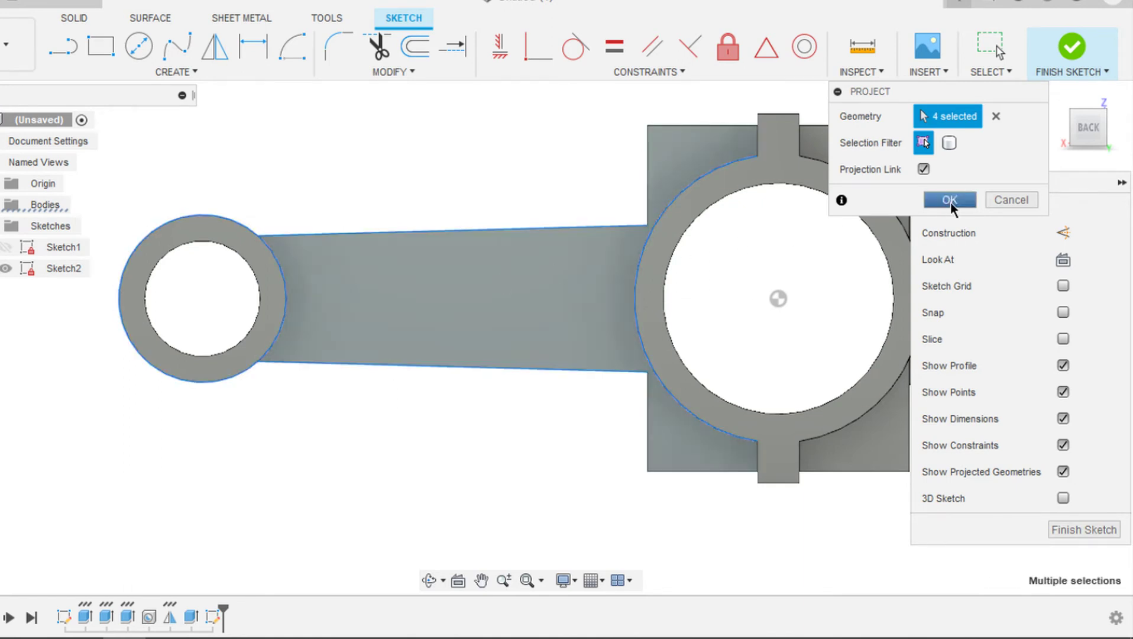
pyautogui.click(950, 199)
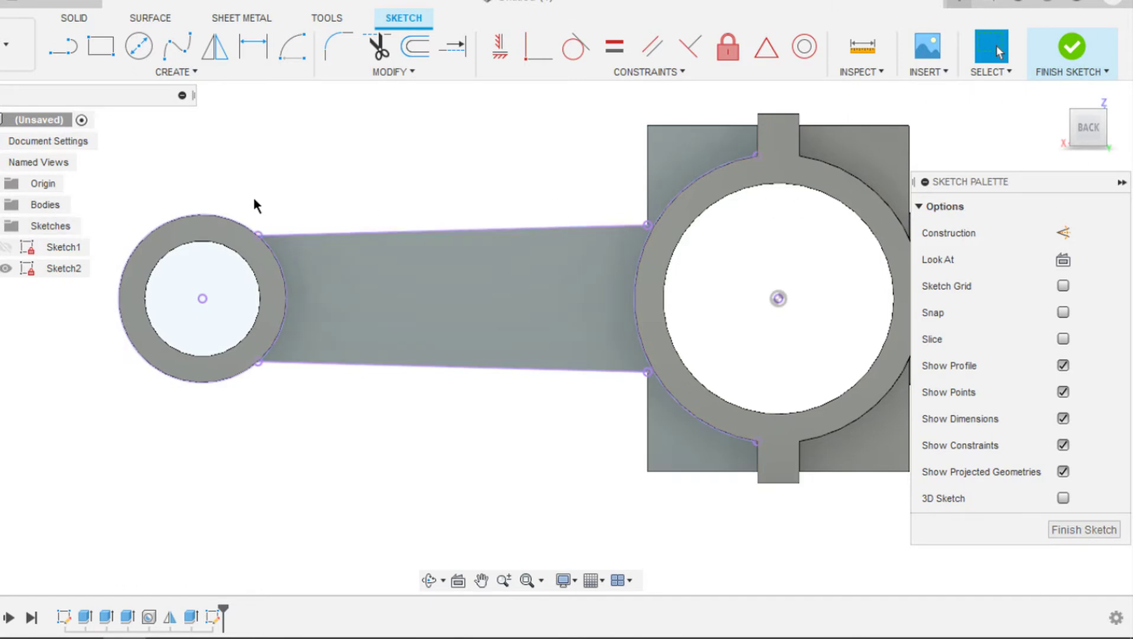
# - Offset the projected upper shank edge inward with an offset position of -2.5 mm
pyautogui.click(415, 47)
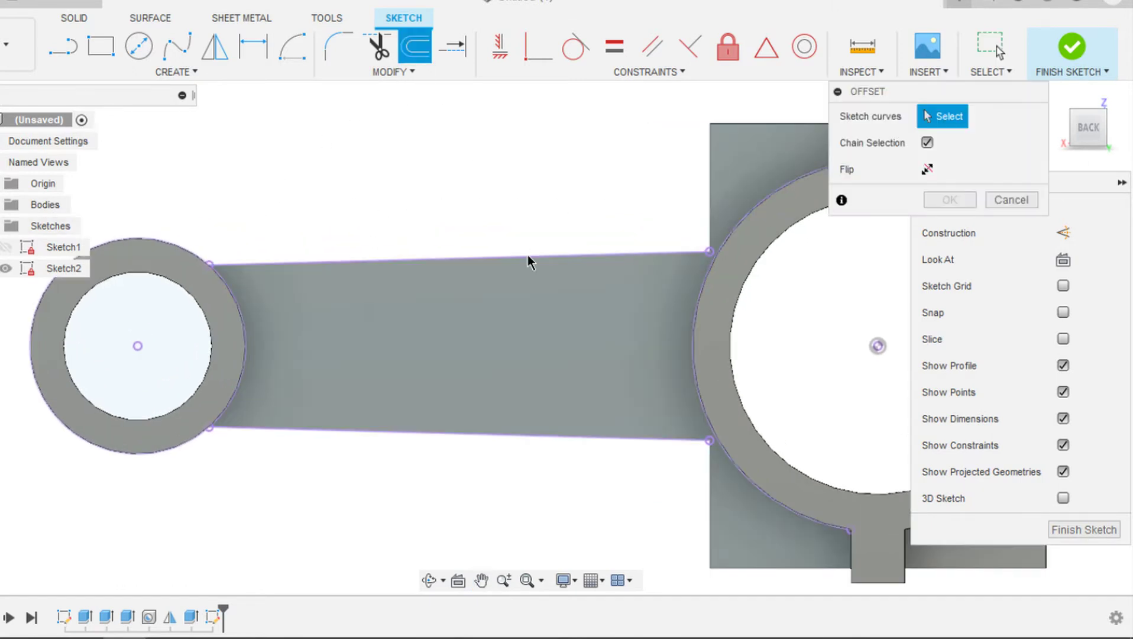
pyautogui.click(528, 260)
pyautogui.moveTo(527, 250); pyautogui.dragTo(527, 273)
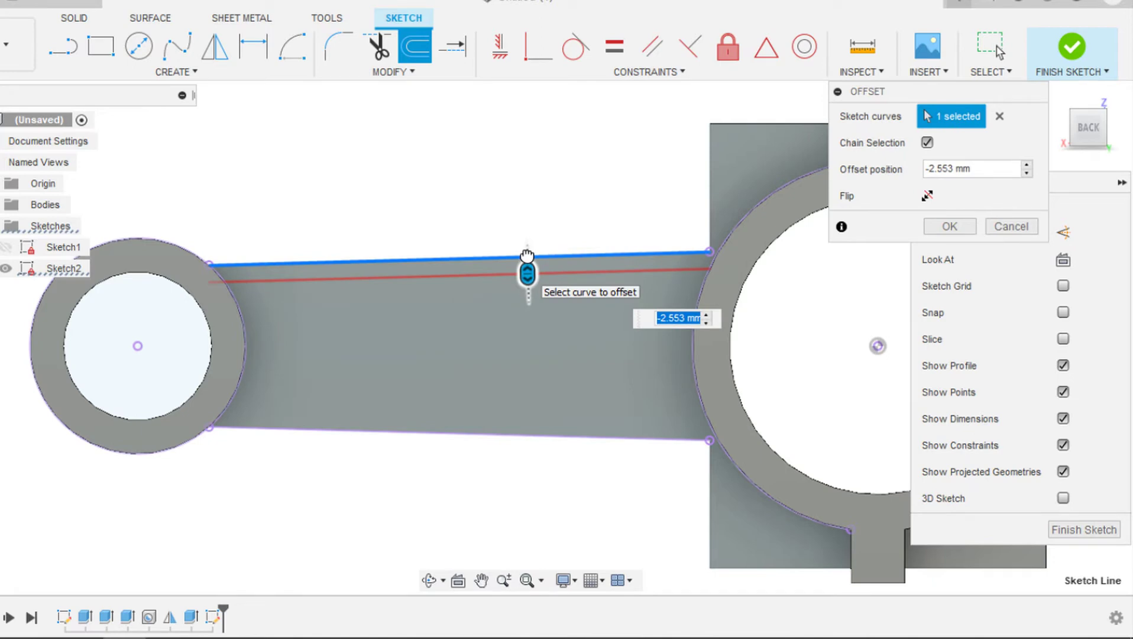
pyautogui.write('2')
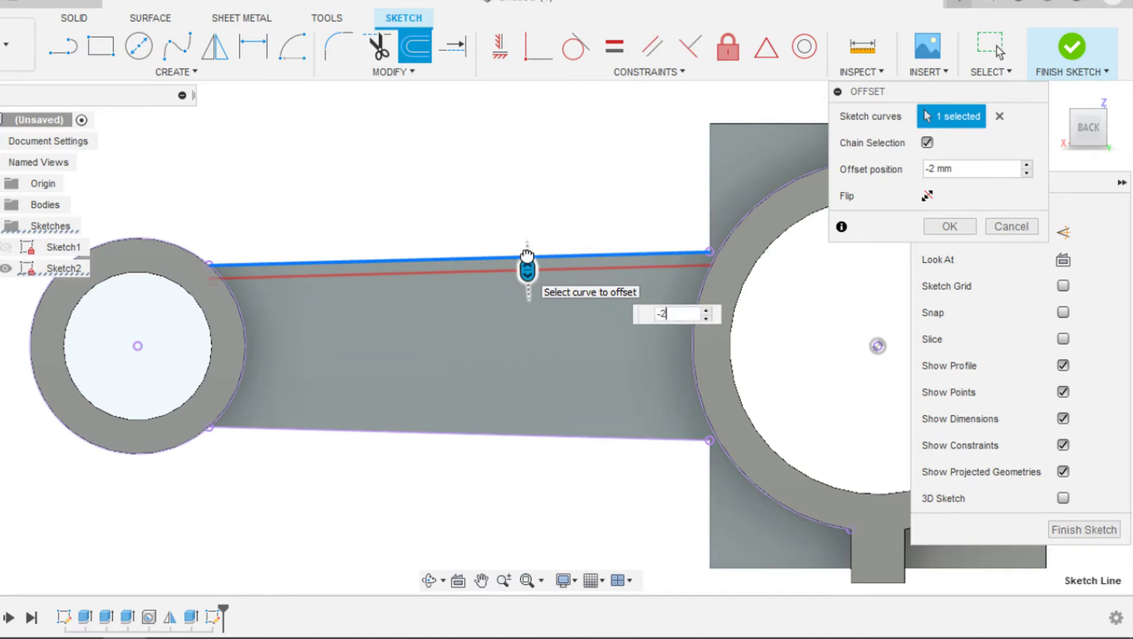
pyautogui.write('.5')
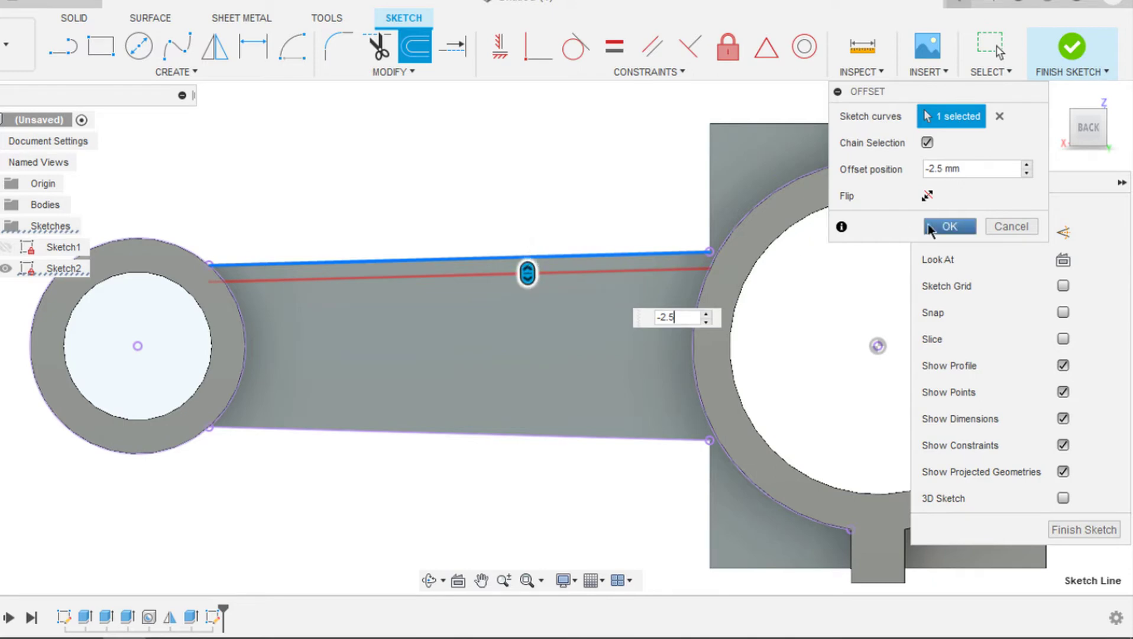
pyautogui.click(949, 226)
# - Offset the projected lower shank edge inward with an offset position of -2.5 mm
pyautogui.scroll(8, 708, 269)
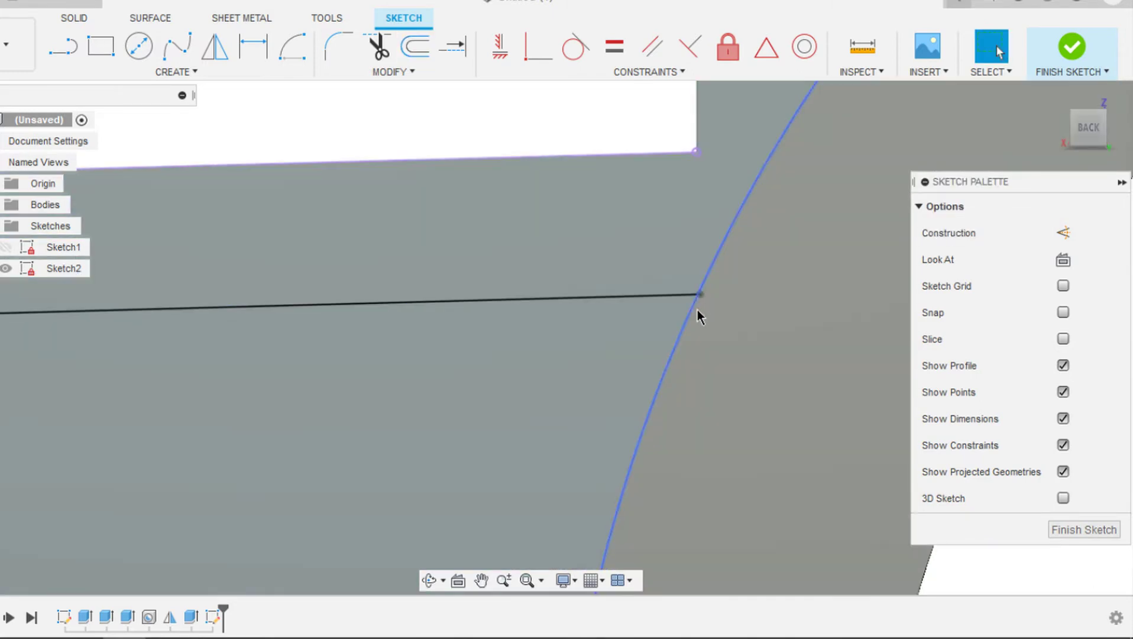
pyautogui.scroll(-10, 698, 308)
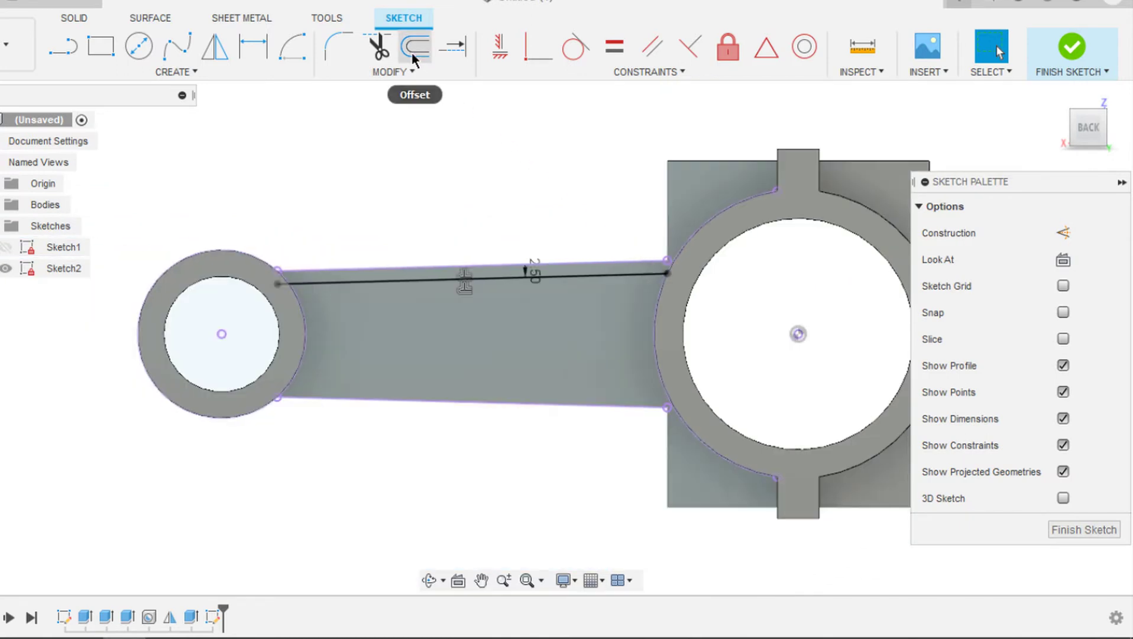
pyautogui.click(414, 49)
pyautogui.scroll(3, 538, 425)
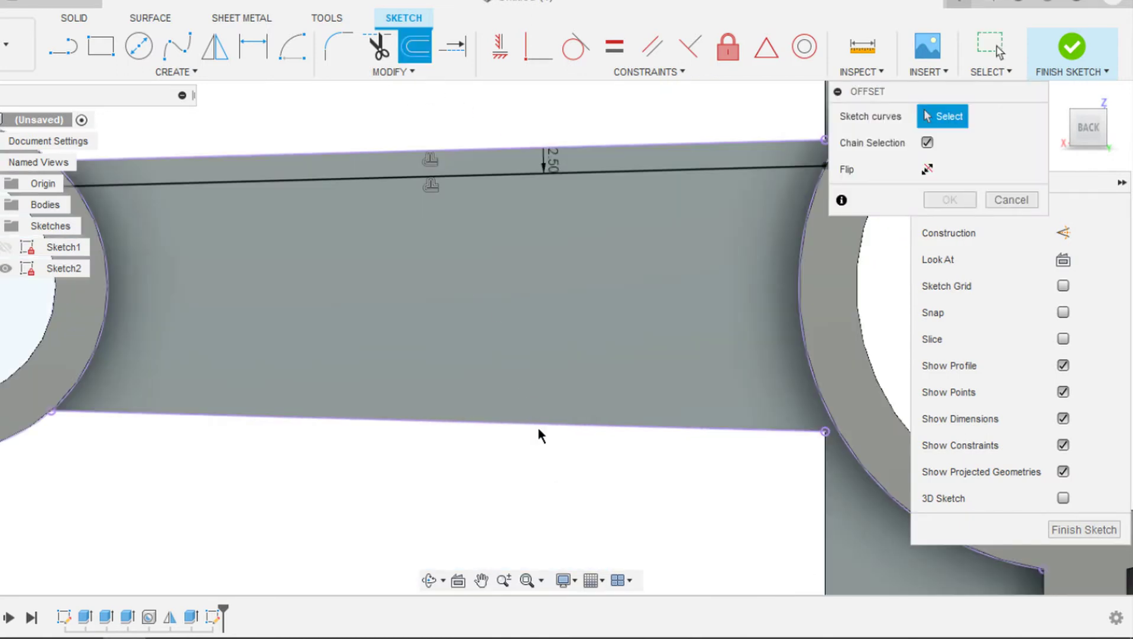
pyautogui.click(538, 425)
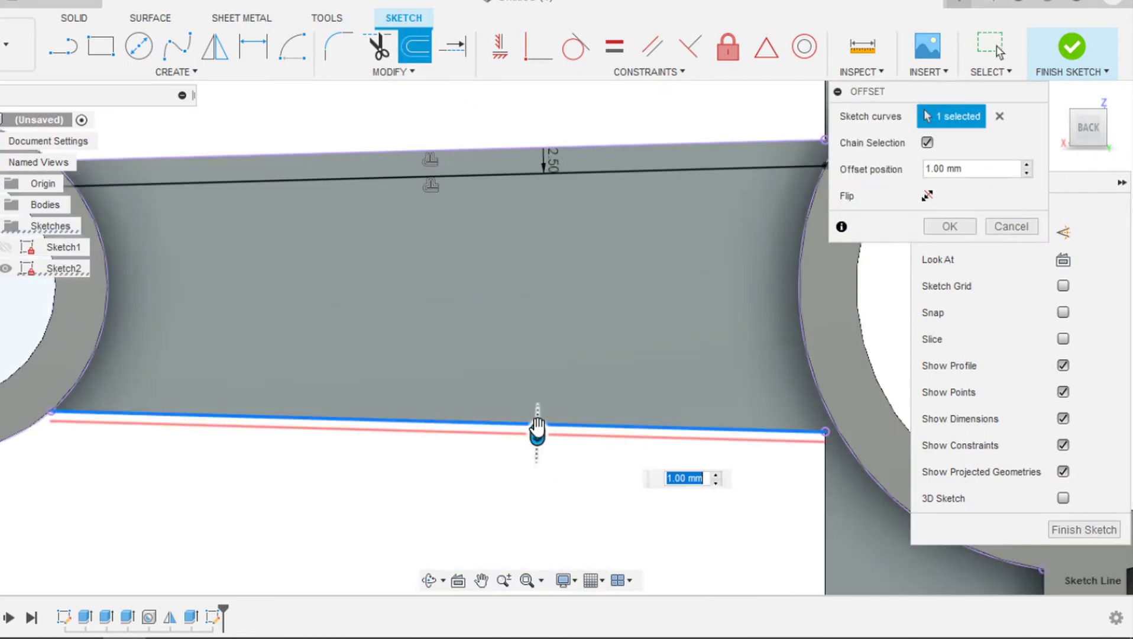
pyautogui.write('-2.5')
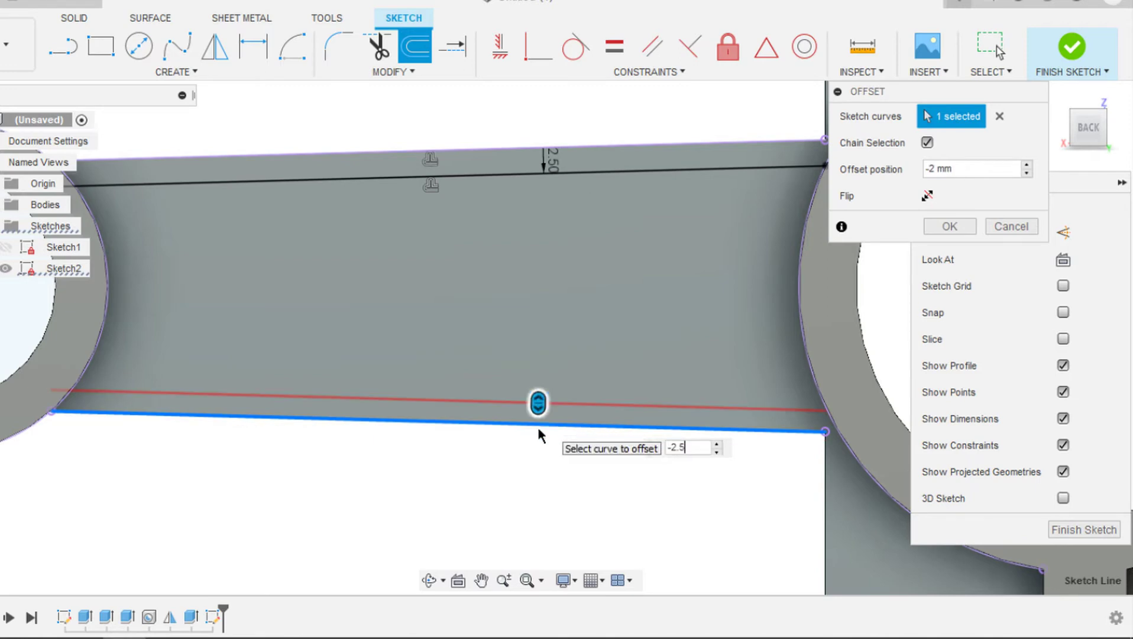
pyautogui.press('Return')
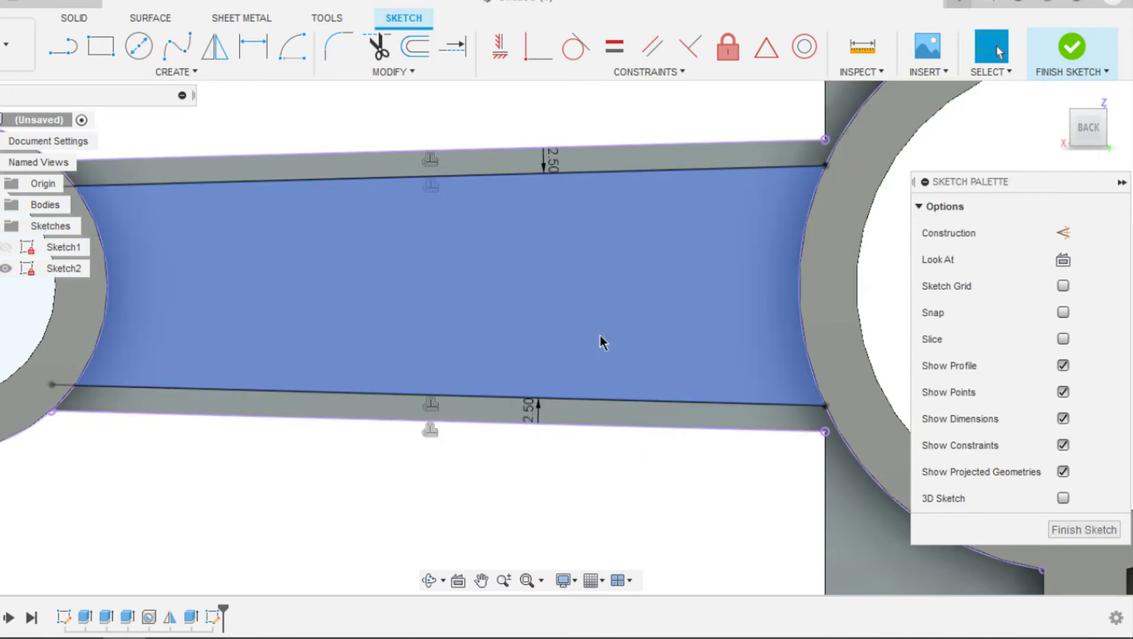
# - Extrude the profile between the two offset lines and the rings by -5 mm as a cut, forming a pocket in the shank
pyautogui.scroll(-2, 601, 342)
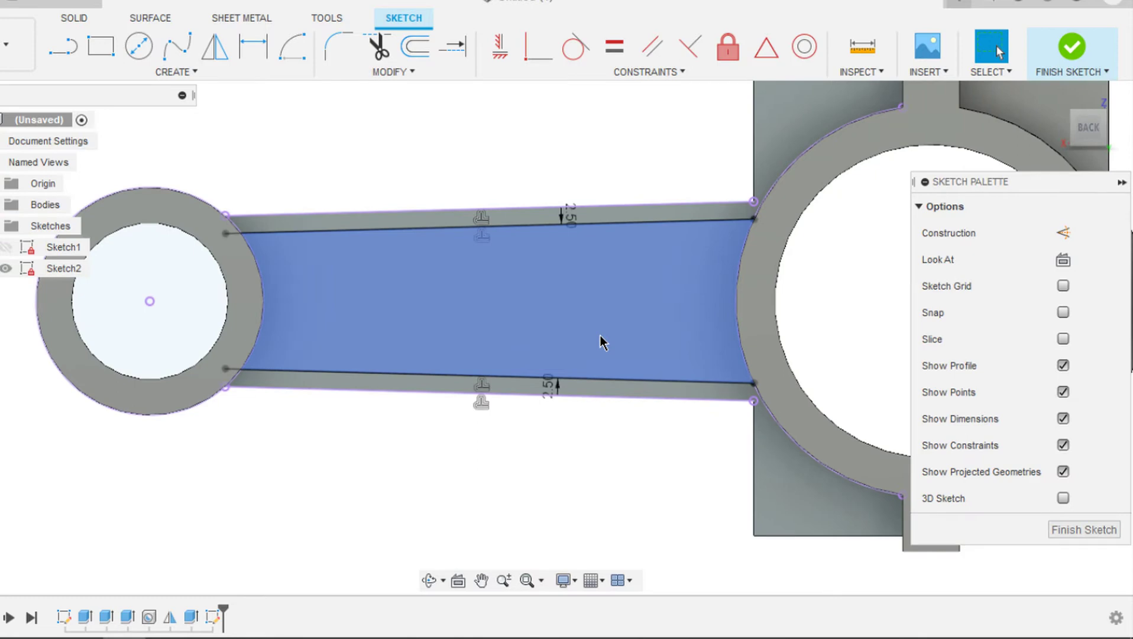
pyautogui.click(601, 342)
pyautogui.press('e')
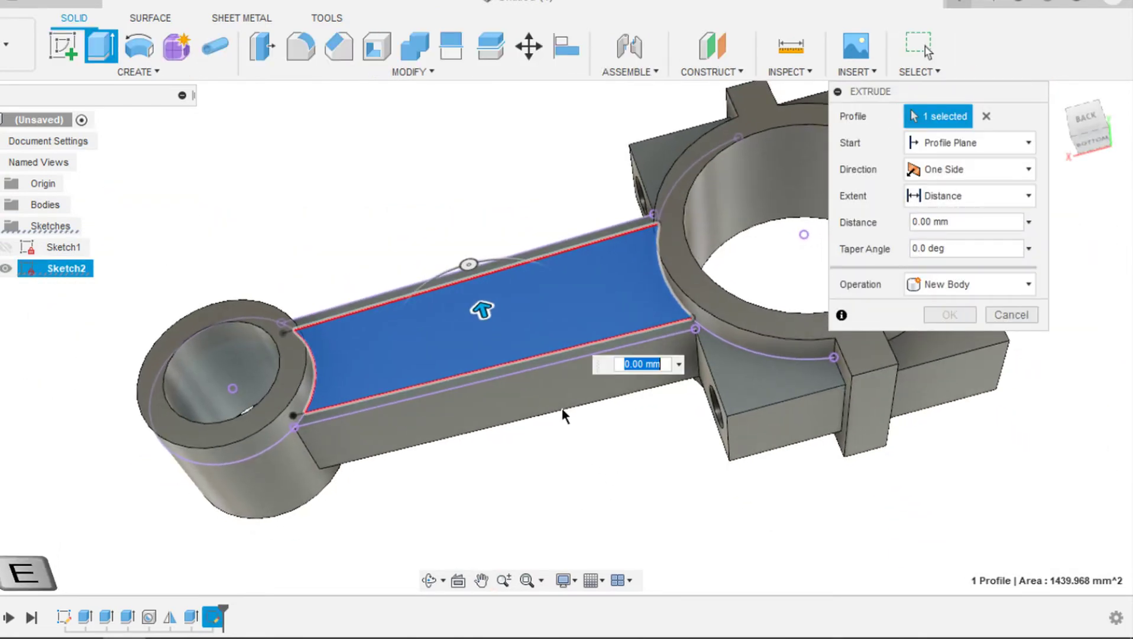
pyautogui.moveTo(483, 304); pyautogui.dragTo(484, 316)
pyautogui.keyDown('shift'); pyautogui.moveTo(630, 288); pyautogui.dragTo(597, 272, button='middle'); pyautogui.keyUp('shift')
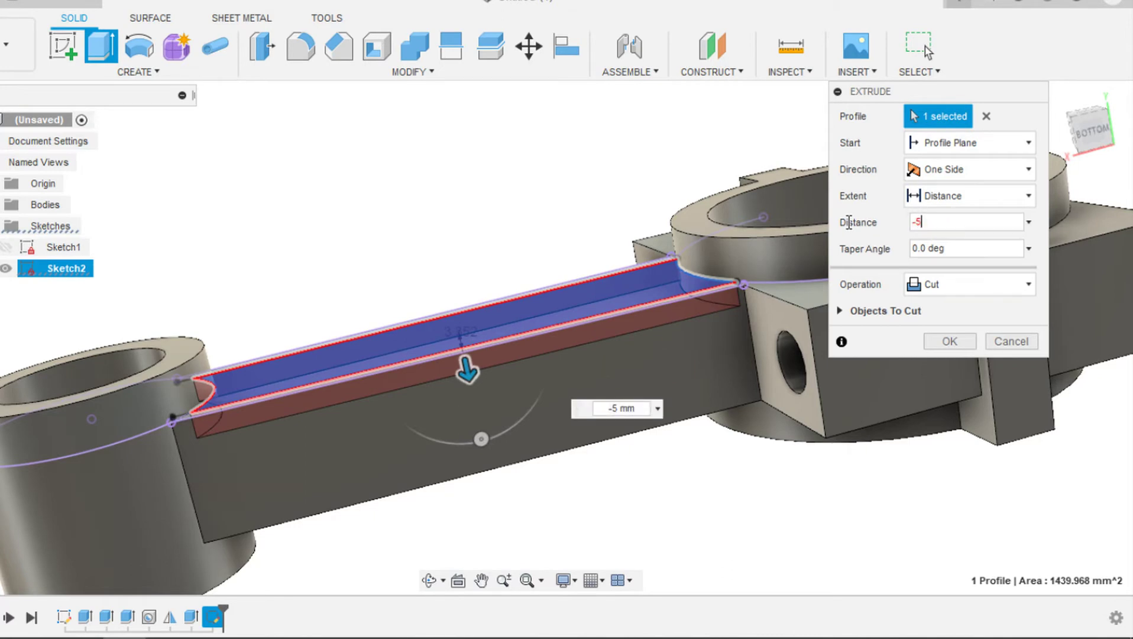
pyautogui.press('Return')
# - Mirror the shank's pocket cut, using the Features type with that extrude as the object
pyautogui.keyDown('shift'); pyautogui.moveTo(851, 229); pyautogui.dragTo(533, 279, button='middle'); pyautogui.keyUp('shift')
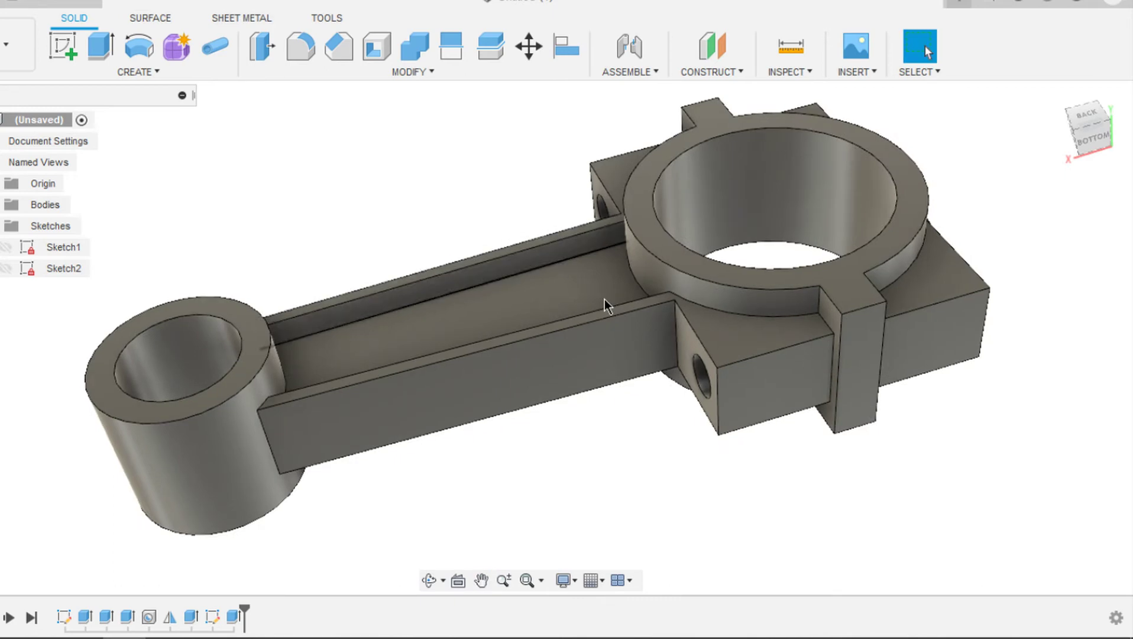
pyautogui.keyDown('shift'); pyautogui.moveTo(593, 299); pyautogui.dragTo(426, 225, button='middle'); pyautogui.keyUp('shift')
pyautogui.hotkey('shift', 'm')
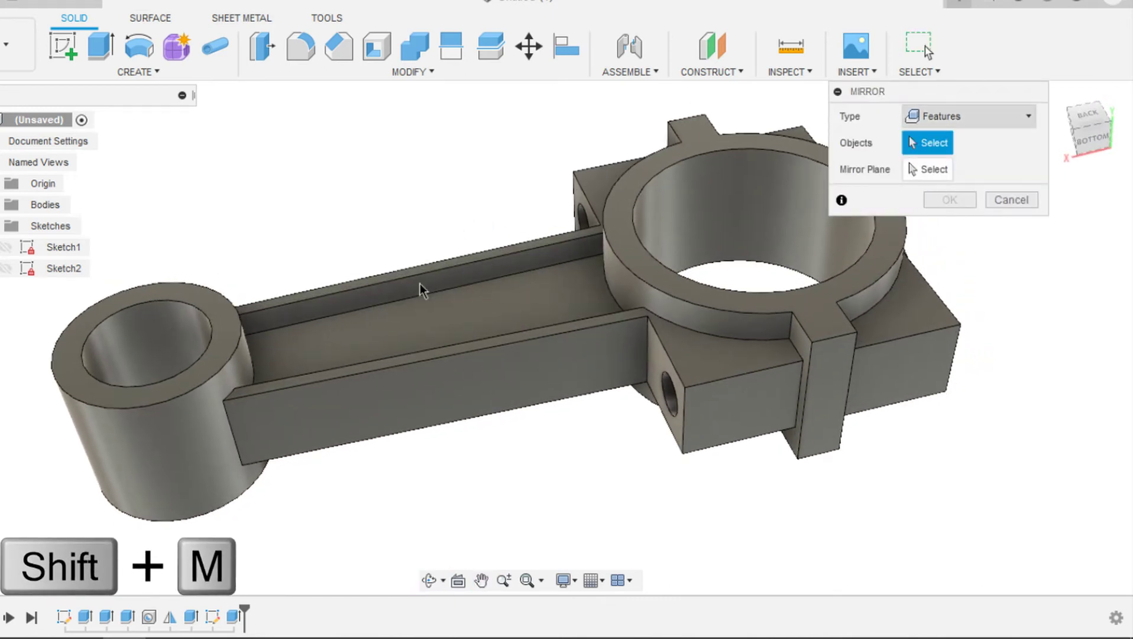
pyautogui.click(234, 617)
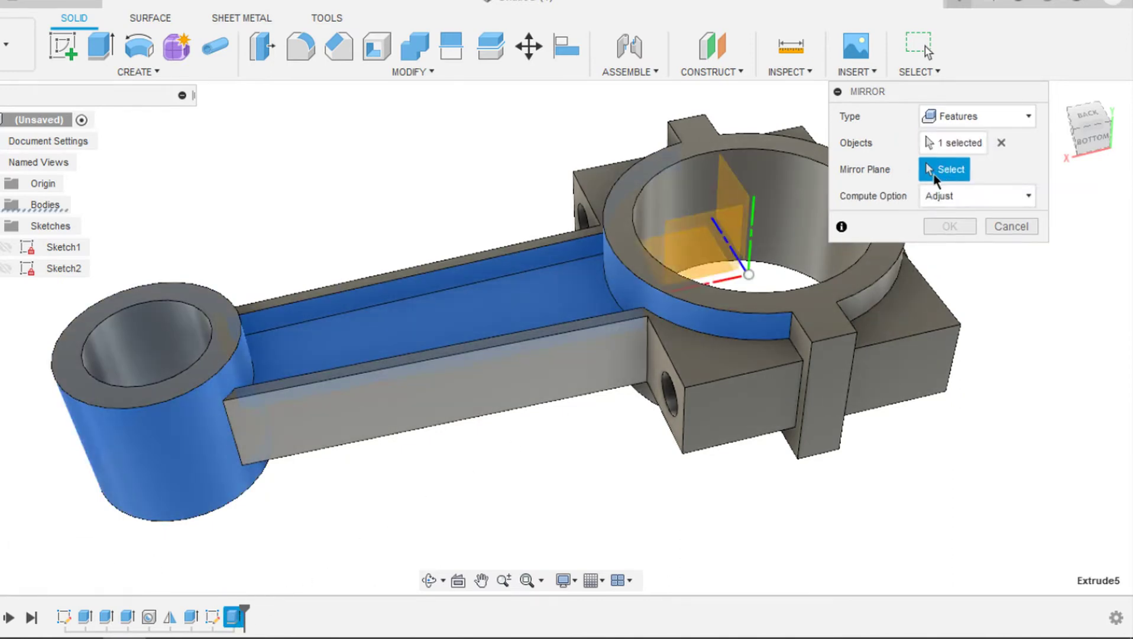
# - Mirror the web pocket feature across the origin plane at the middle of the rod's thickness
pyautogui.click(657, 255)
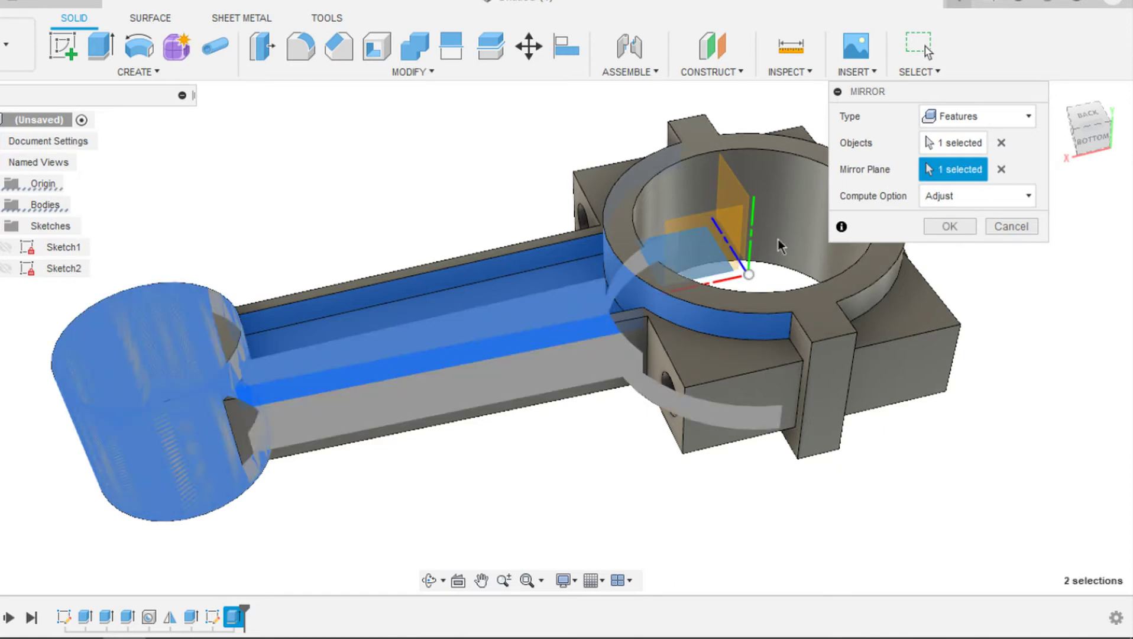
pyautogui.click(946, 227)
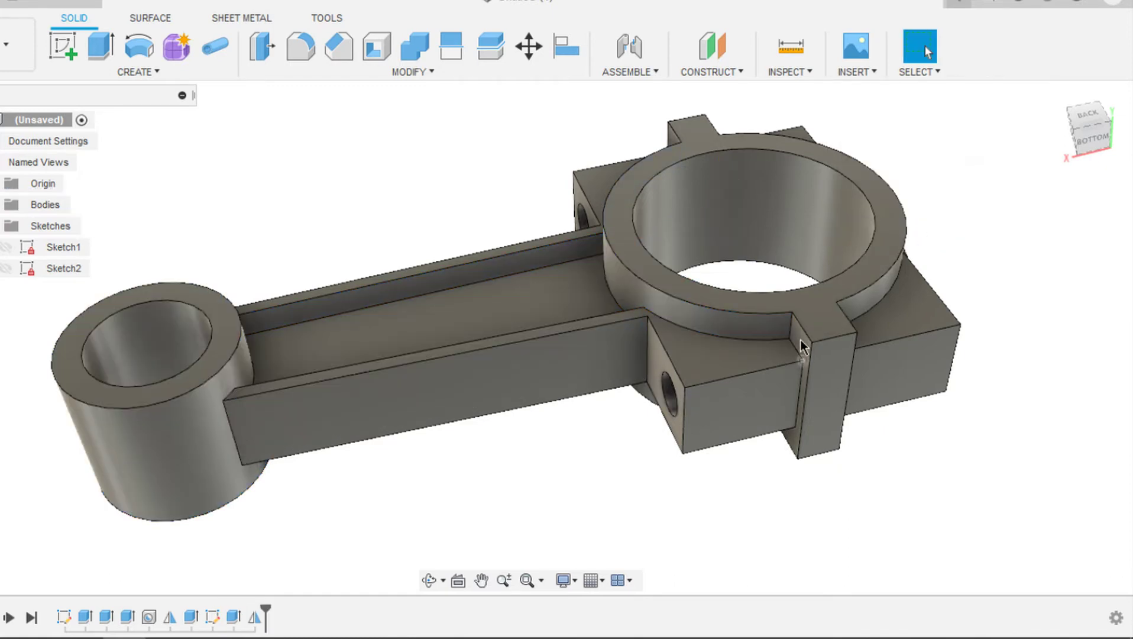
# - Start a constant-radius fillet and select the web pocket floors on both faces of the rod
pyautogui.keyDown('shift'); pyautogui.moveTo(802, 342); pyautogui.dragTo(736, 157, button='middle'); pyautogui.keyUp('shift')
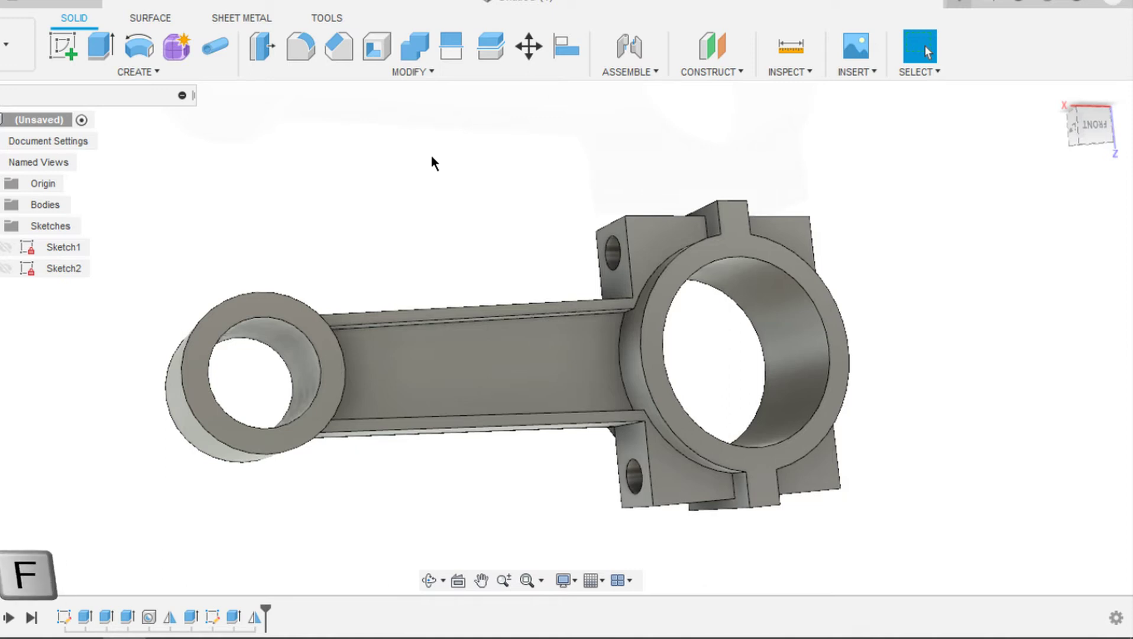
pyautogui.press('f')
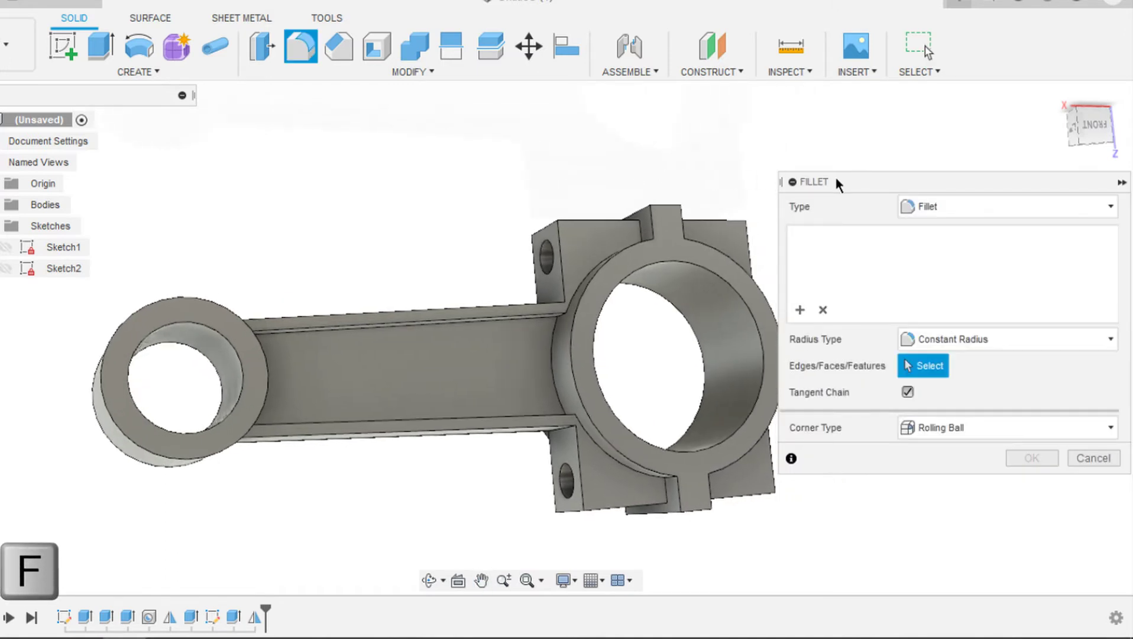
pyautogui.moveTo(835, 179); pyautogui.dragTo(829, 51)
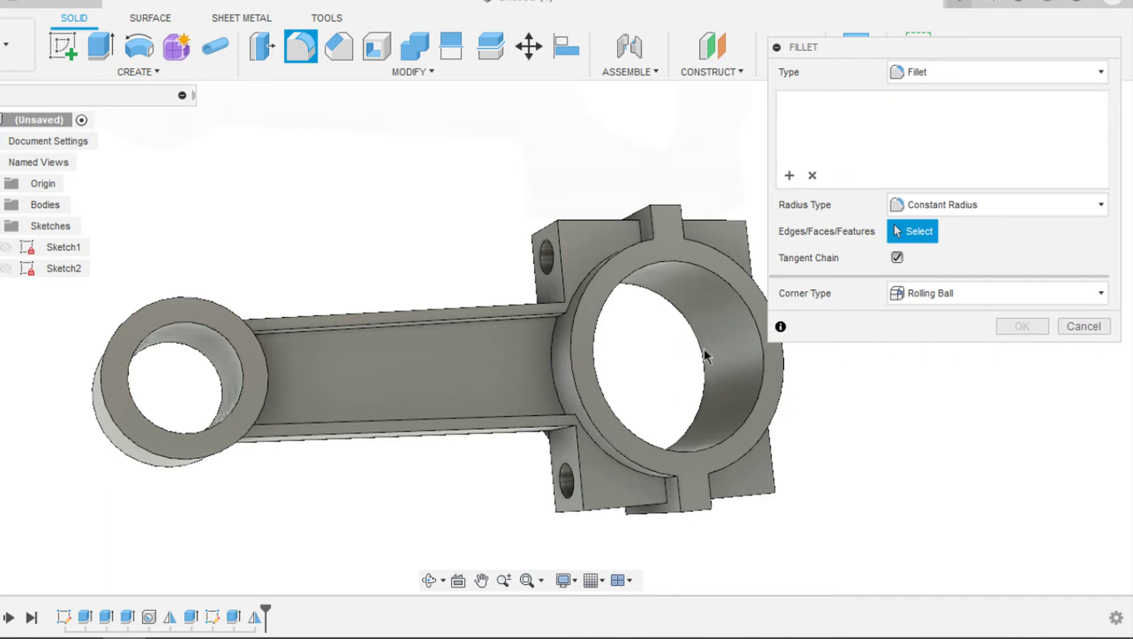
pyautogui.click(428, 356)
pyautogui.keyDown('shift'); pyautogui.moveTo(427, 356); pyautogui.dragTo(587, 191, button='middle'); pyautogui.keyUp('shift')
pyautogui.click(460, 368)
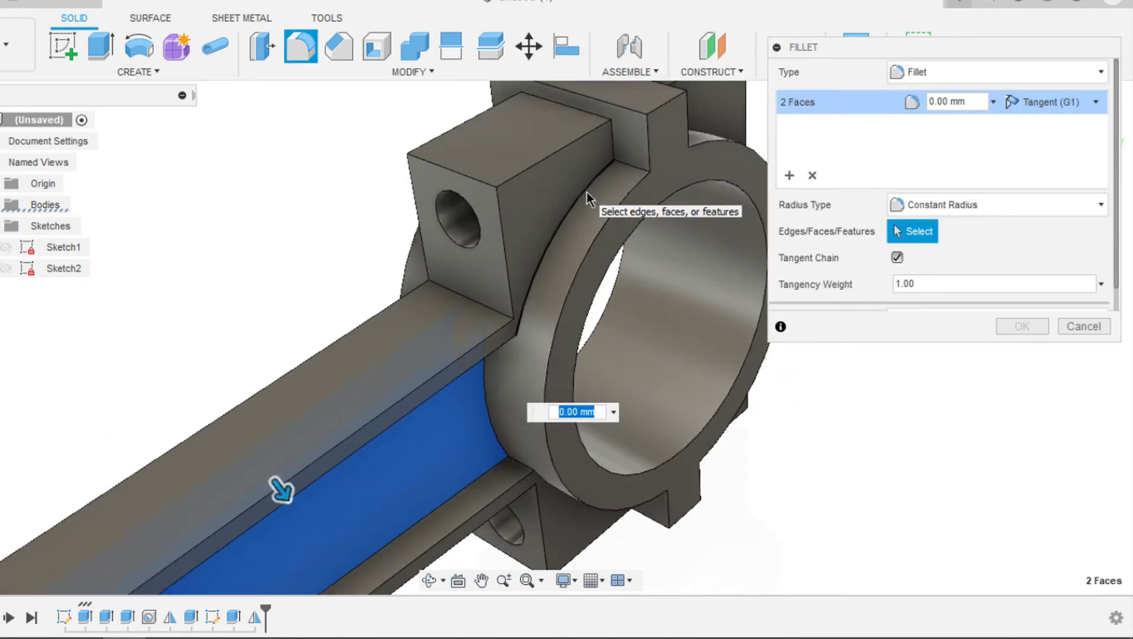
# - Add the junction edges of ring, bolt blocks and first rib on one face of the big end to the fillet
pyautogui.click(588, 185)
pyautogui.scroll(3, 615, 140)
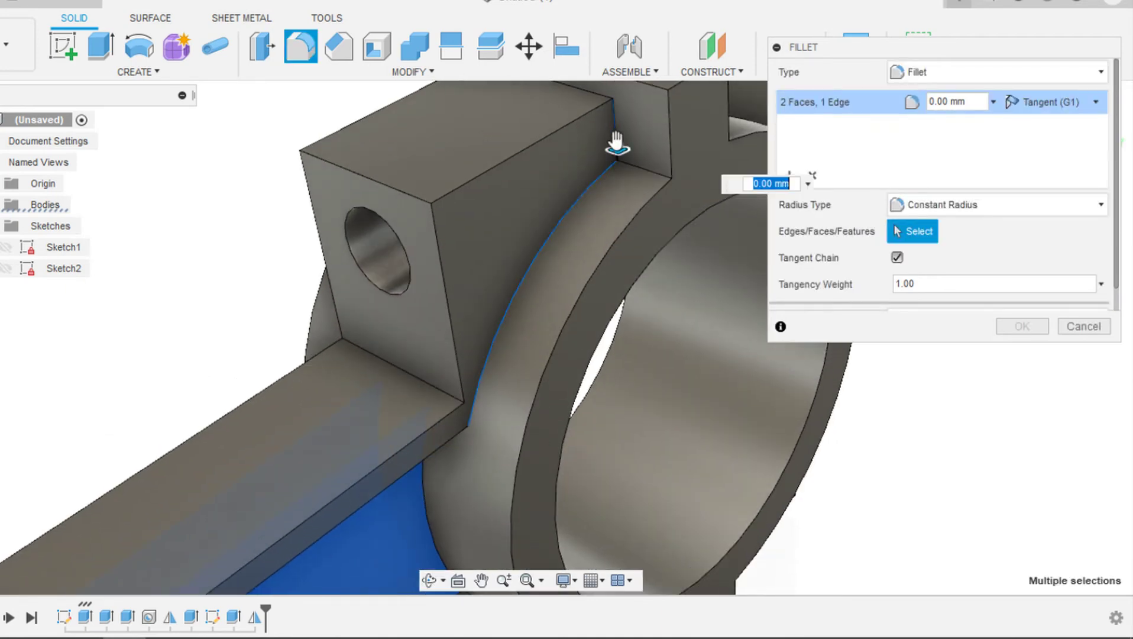
pyautogui.moveTo(632, 170); pyautogui.dragTo(615, 177, button='middle')
pyautogui.scroll(1, 180, 353)
pyautogui.click(179, 352)
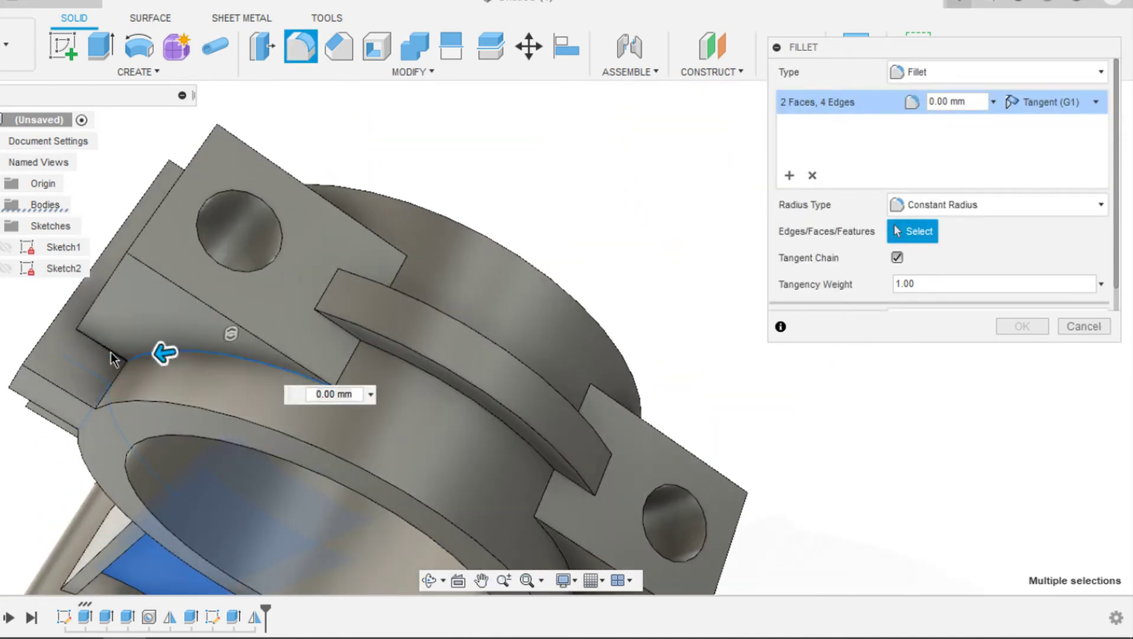
pyautogui.click(123, 372)
# - Add the matching ring, bolt-block and rib edges on the opposite face of the first rib to the fillet
pyautogui.keyDown('shift'); pyautogui.moveTo(122, 372); pyautogui.dragTo(168, 316, button='middle'); pyautogui.keyUp('shift')
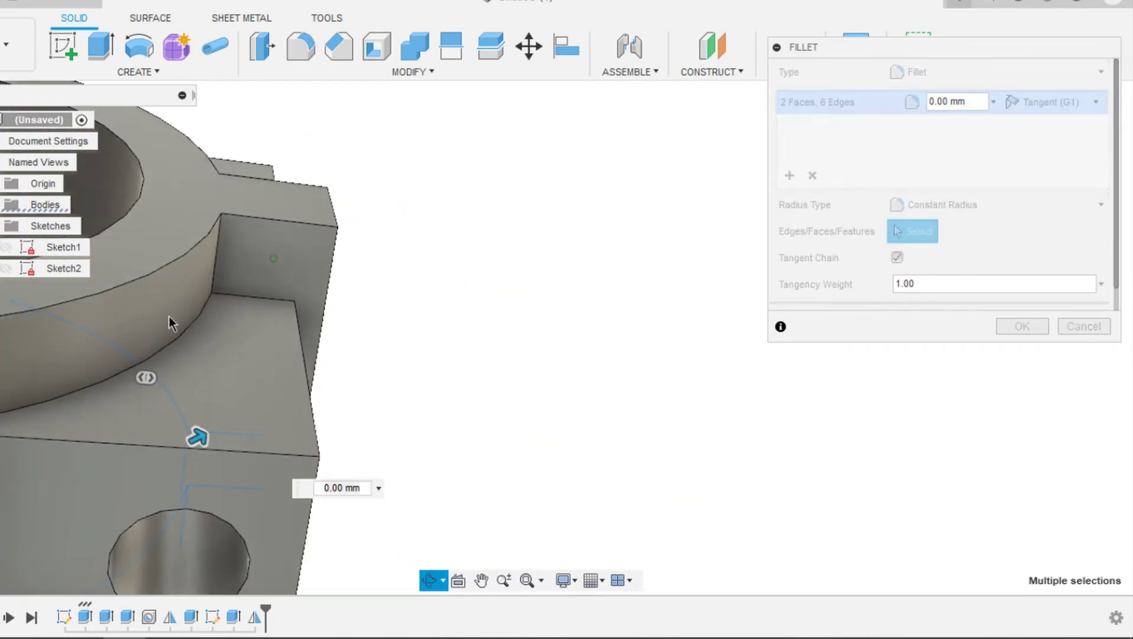
pyautogui.click(216, 261)
pyautogui.click(201, 317)
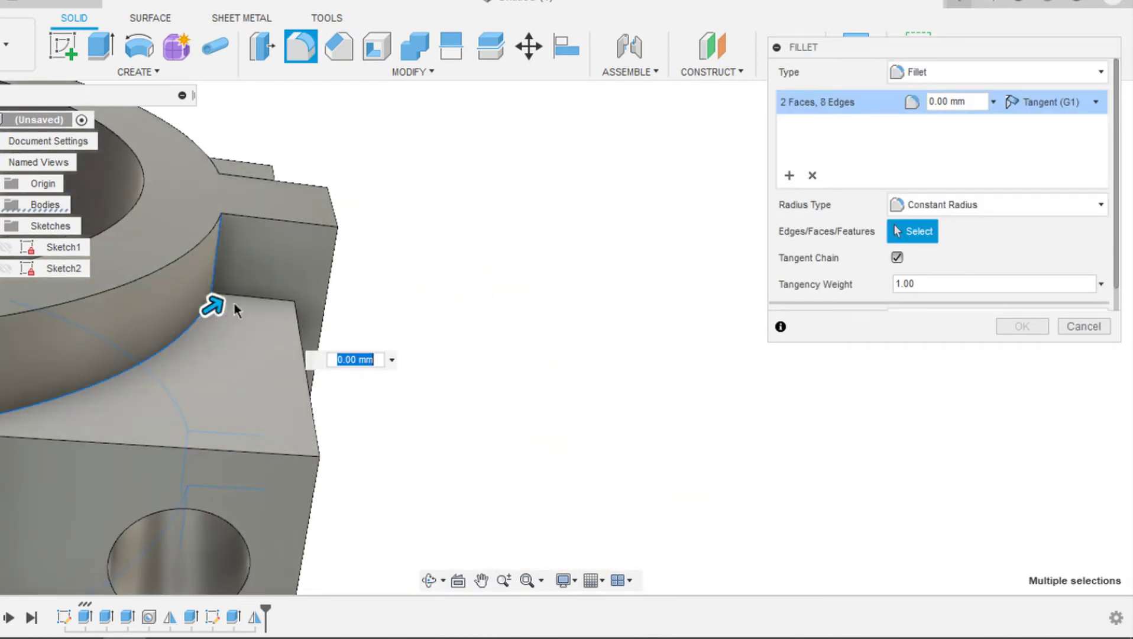
pyautogui.click(255, 297)
pyautogui.keyDown('shift'); pyautogui.moveTo(254, 296); pyautogui.dragTo(292, 230, button='middle'); pyautogui.keyUp('shift')
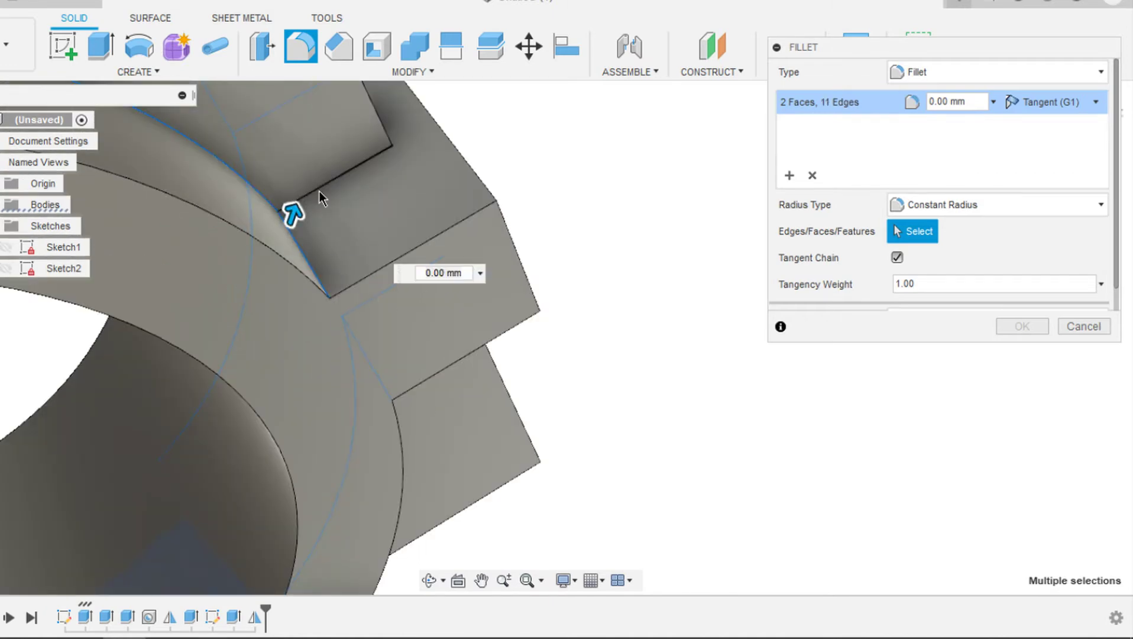
pyautogui.click(320, 191)
# - Add the three edges at the second rib's rod-side corner, between ring, rib and bolt block, to the fillet
pyautogui.keyDown('shift'); pyautogui.moveTo(319, 192); pyautogui.dragTo(225, 321, button='middle'); pyautogui.keyUp('shift')
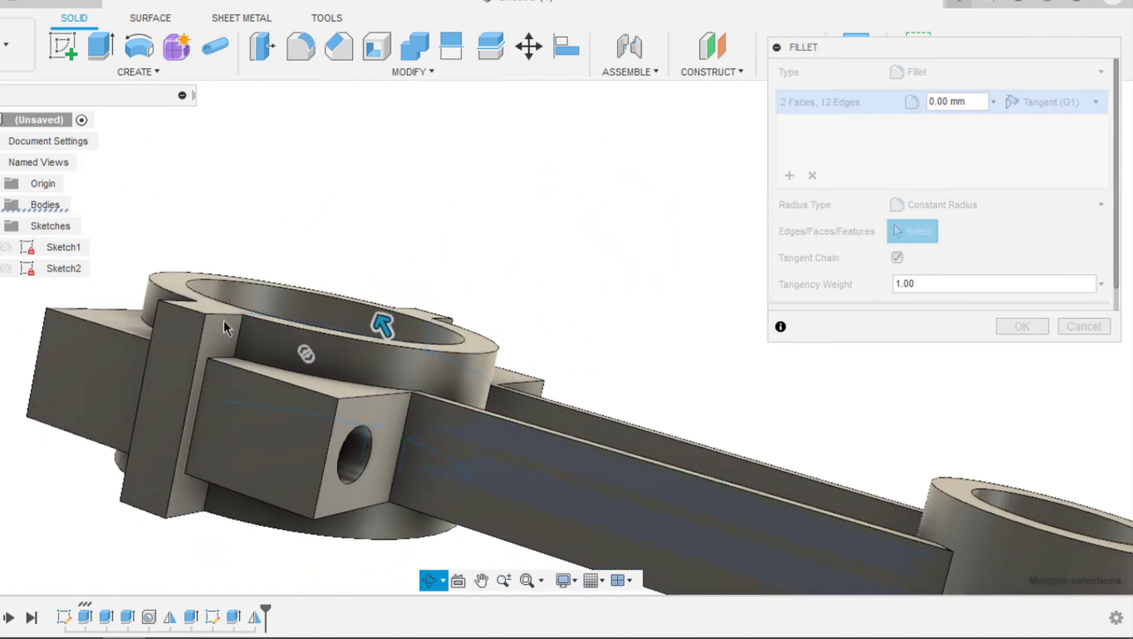
pyautogui.scroll(5, 221, 324)
pyautogui.click(221, 326)
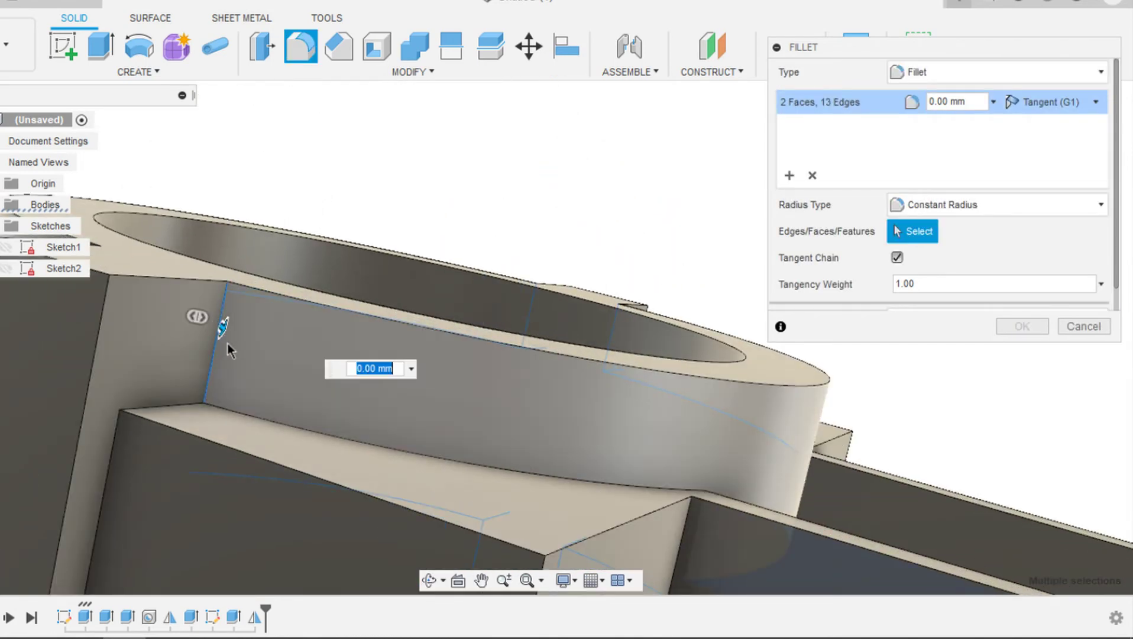
pyautogui.click(259, 414)
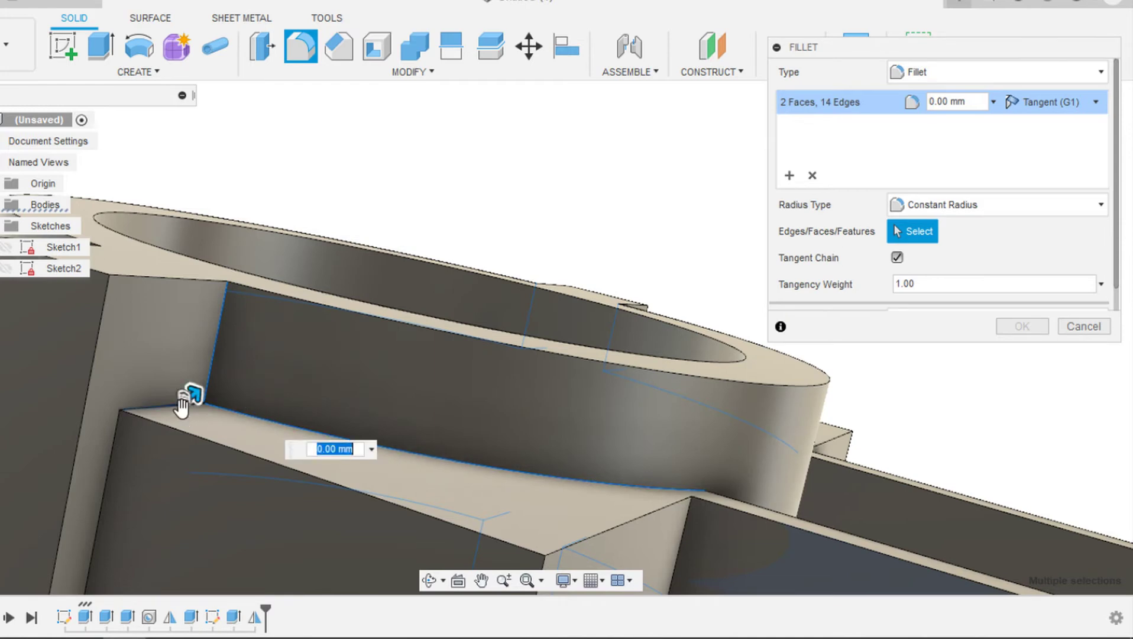
pyautogui.click(182, 407)
# - Add the three edges at the second rib's cap-side corner on the same face to the fillet
pyautogui.scroll(-3, 196, 379)
pyautogui.keyDown('shift'); pyautogui.moveTo(203, 359); pyautogui.dragTo(442, 435, button='middle'); pyautogui.keyUp('shift')
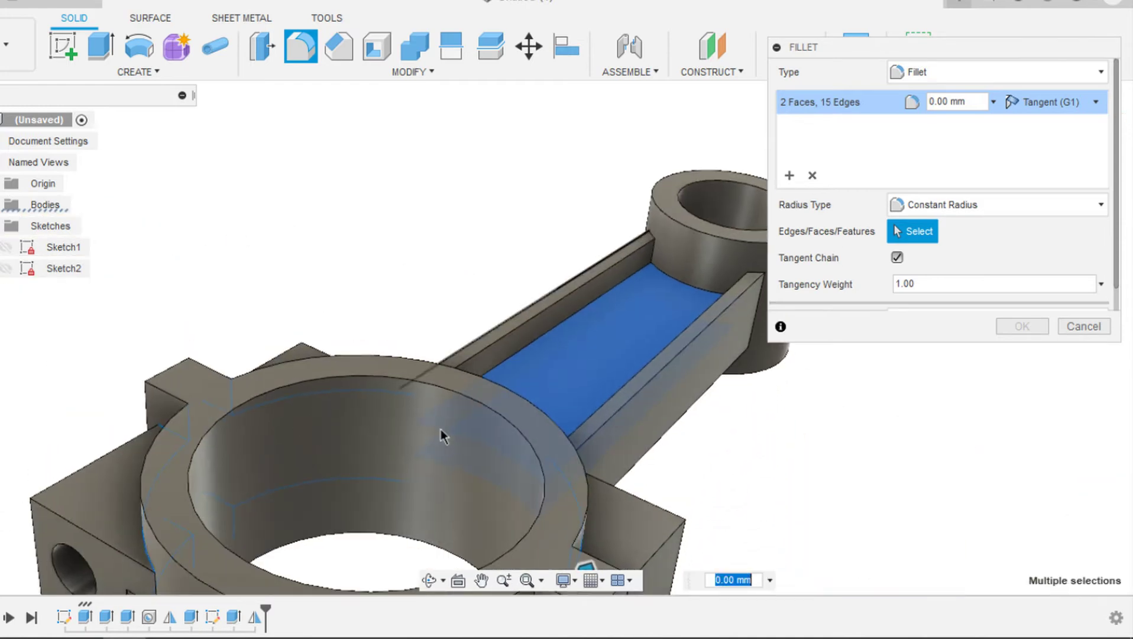
pyautogui.scroll(5, 536, 438)
pyautogui.click(542, 456)
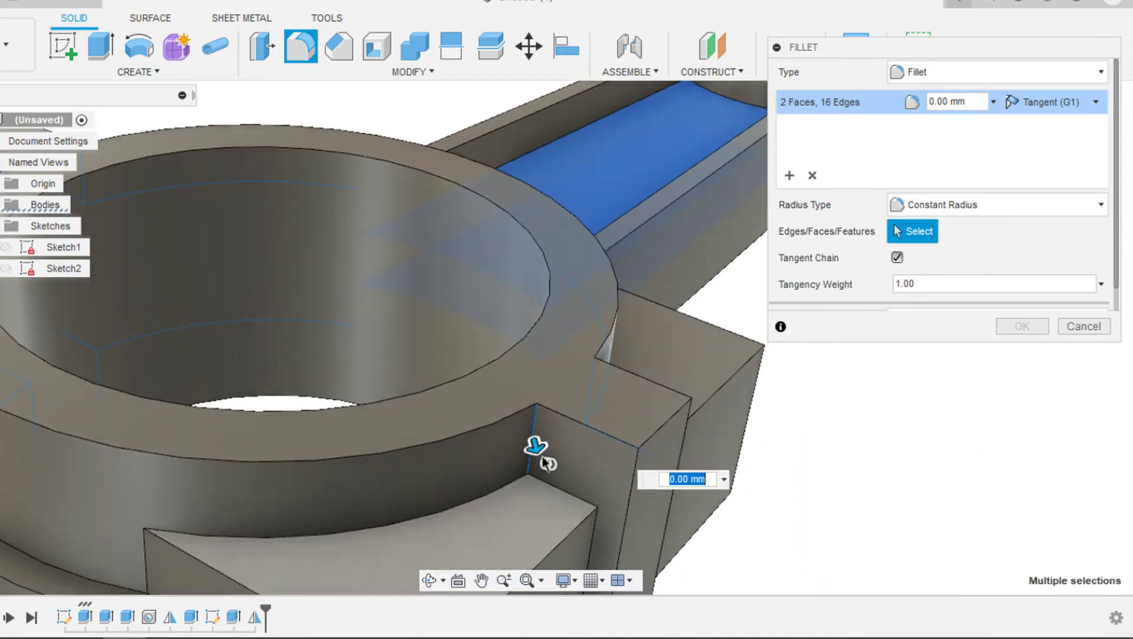
pyautogui.click(549, 482)
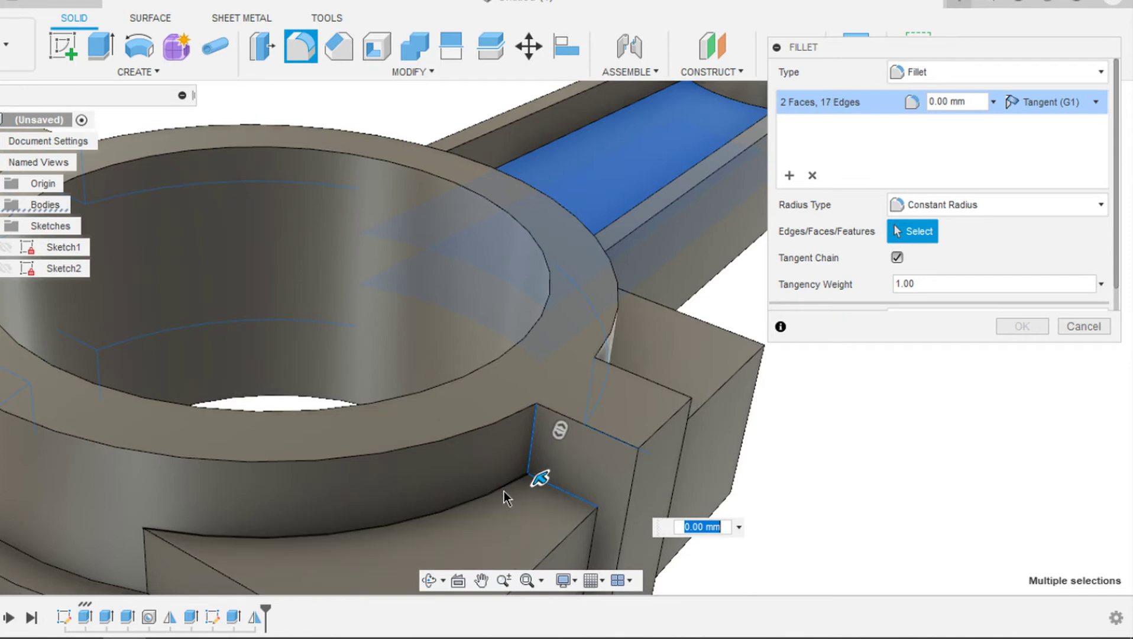
pyautogui.click(504, 491)
# - Add the edges at both corners of the second rib on the big end's other face to the fillet
pyautogui.scroll(-2, 504, 491)
pyautogui.keyDown('shift'); pyautogui.moveTo(504, 493); pyautogui.dragTo(467, 403, button='middle'); pyautogui.keyUp('shift')
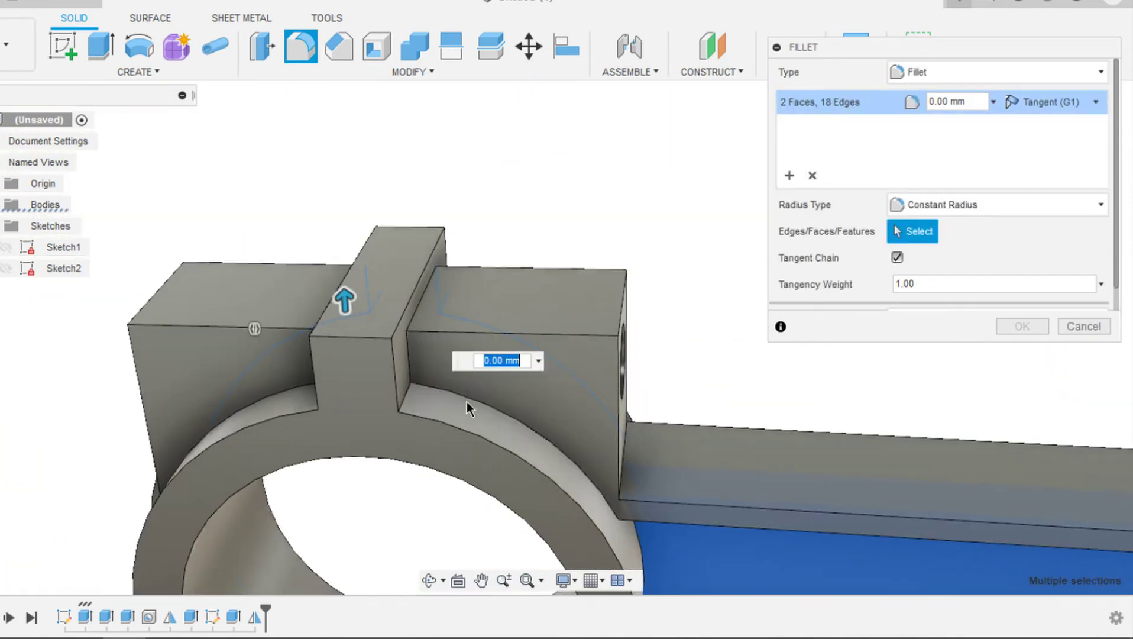
pyautogui.click(410, 400)
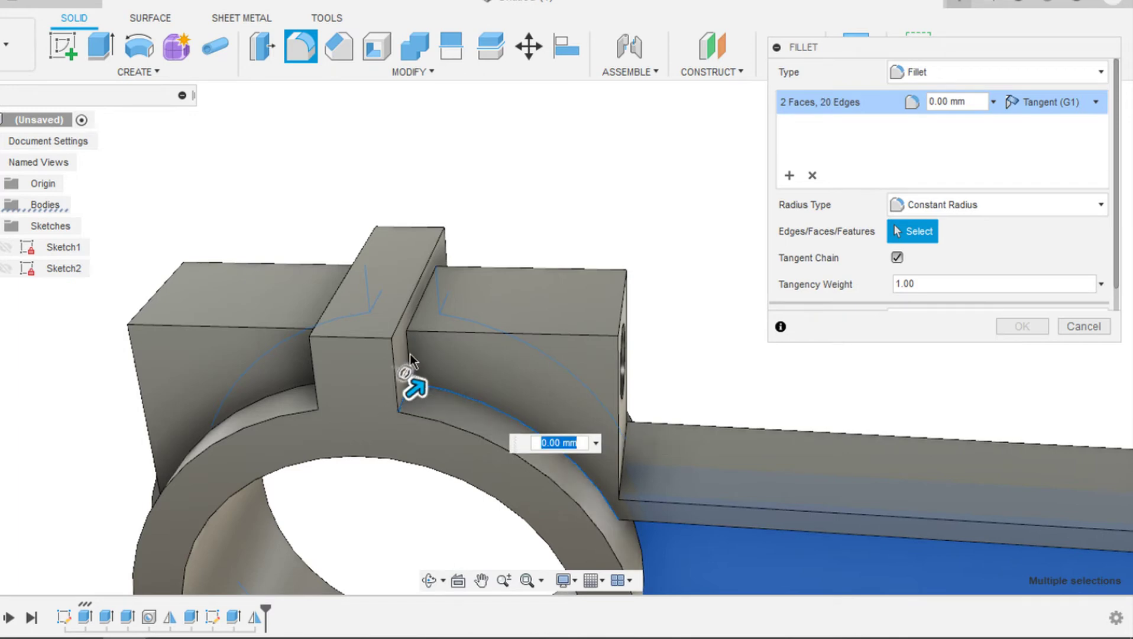
pyautogui.click(410, 353)
pyautogui.keyDown('shift'); pyautogui.moveTo(410, 353); pyautogui.dragTo(408, 353, button='middle'); pyautogui.keyUp('shift')
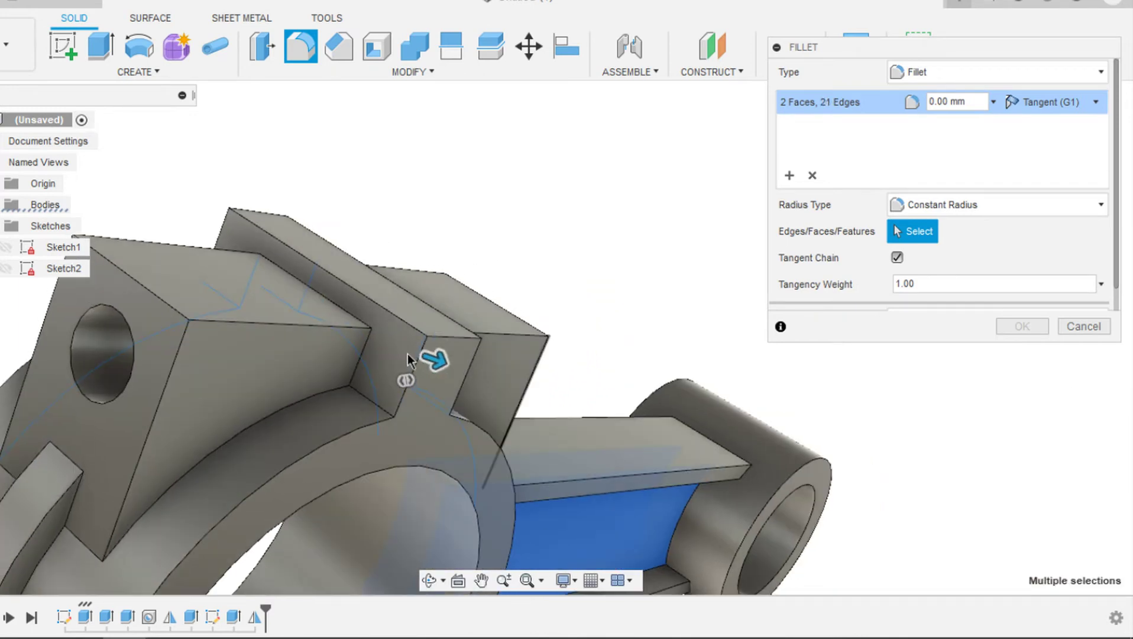
pyautogui.click(365, 349)
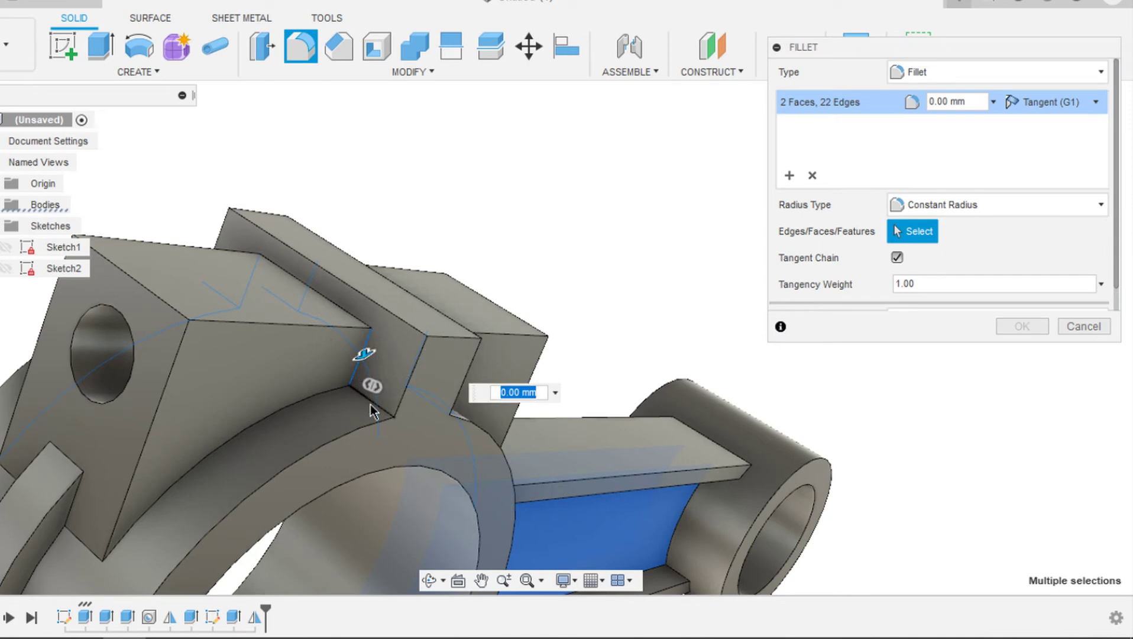
pyautogui.click(321, 392)
# - Add the edges where both web flanges meet the big-end ring on one face to the fillet
pyautogui.scroll(-5, 325, 393)
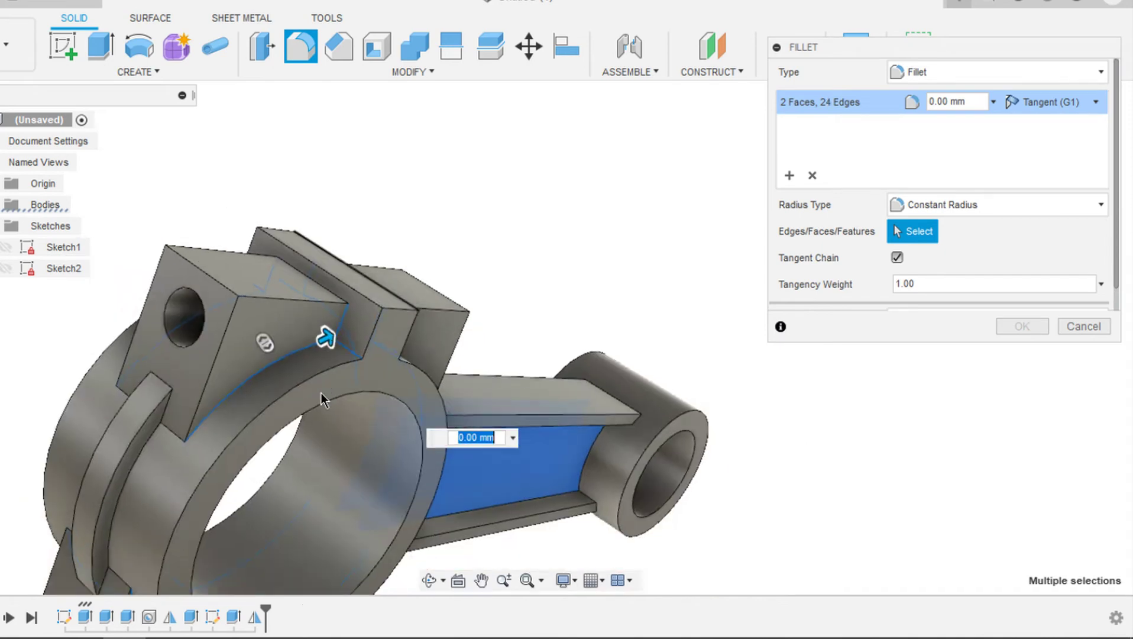
pyautogui.keyDown('shift'); pyautogui.moveTo(322, 393); pyautogui.dragTo(347, 412, button='middle'); pyautogui.keyUp('shift')
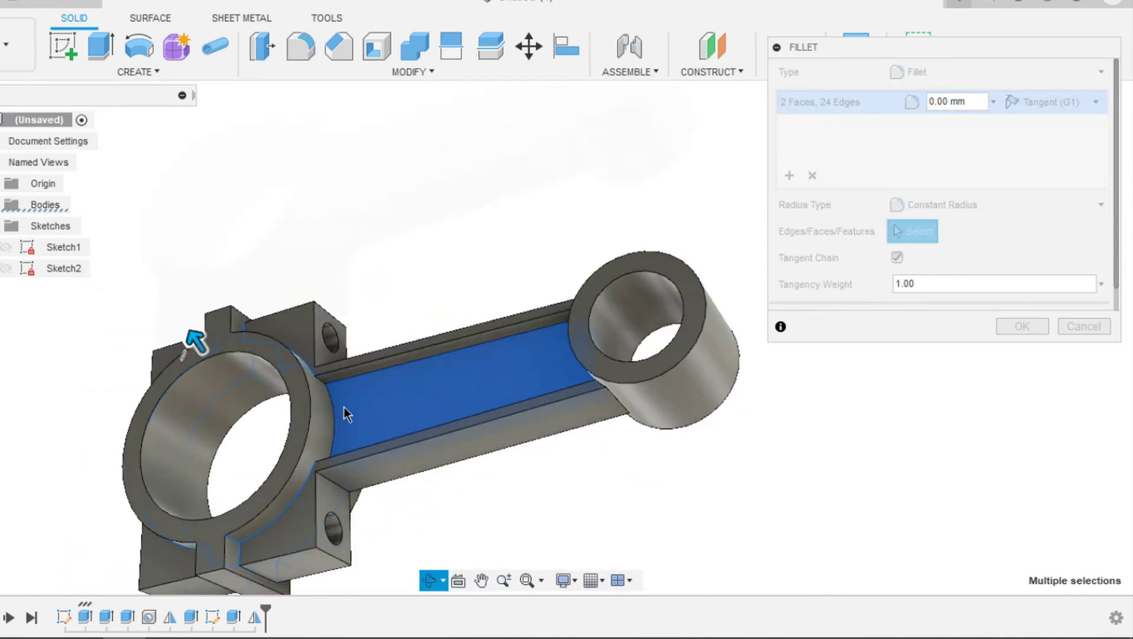
pyautogui.scroll(4, 343, 406)
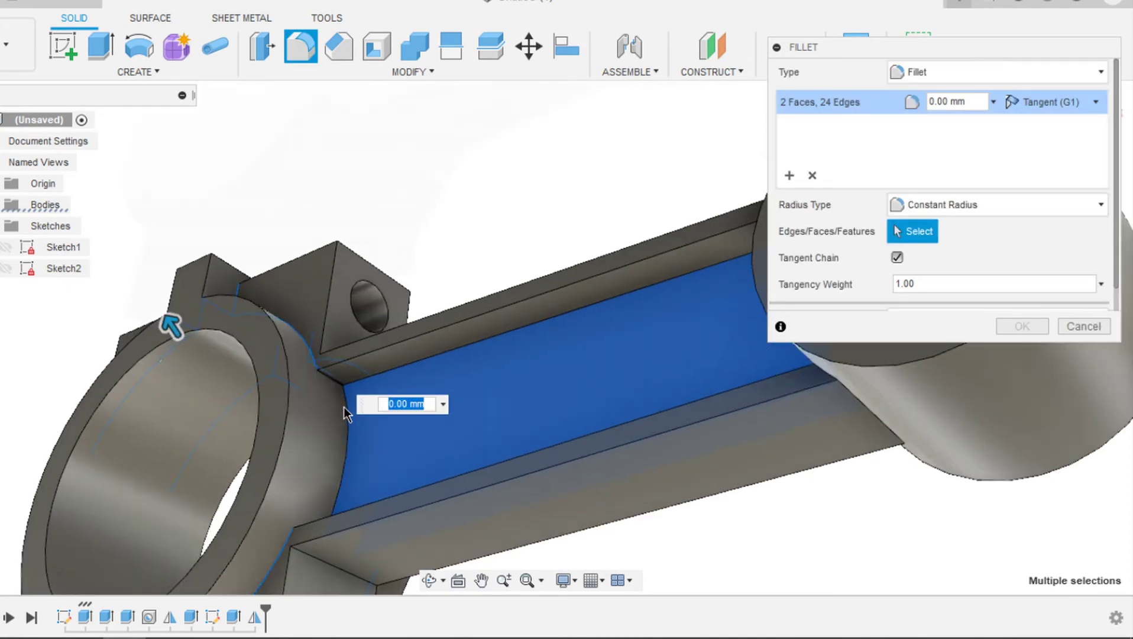
pyautogui.keyDown('shift'); pyautogui.moveTo(356, 431); pyautogui.dragTo(357, 439, button='middle'); pyautogui.keyUp('shift')
pyautogui.scroll(3, 356, 440)
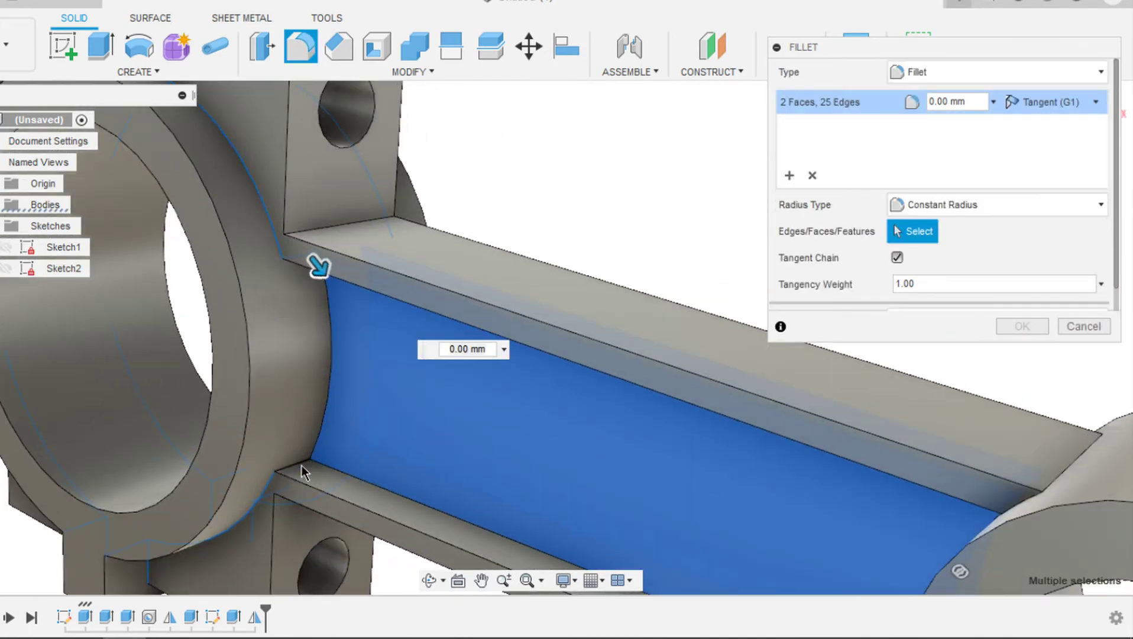
pyautogui.click(302, 466)
# - Add the edges where the web flanges meet the small-end cylinder on that face, including the outer side, to the fillet
pyautogui.keyDown('shift'); pyautogui.moveTo(302, 466); pyautogui.dragTo(644, 406, button='middle'); pyautogui.keyUp('shift')
pyautogui.click(772, 417)
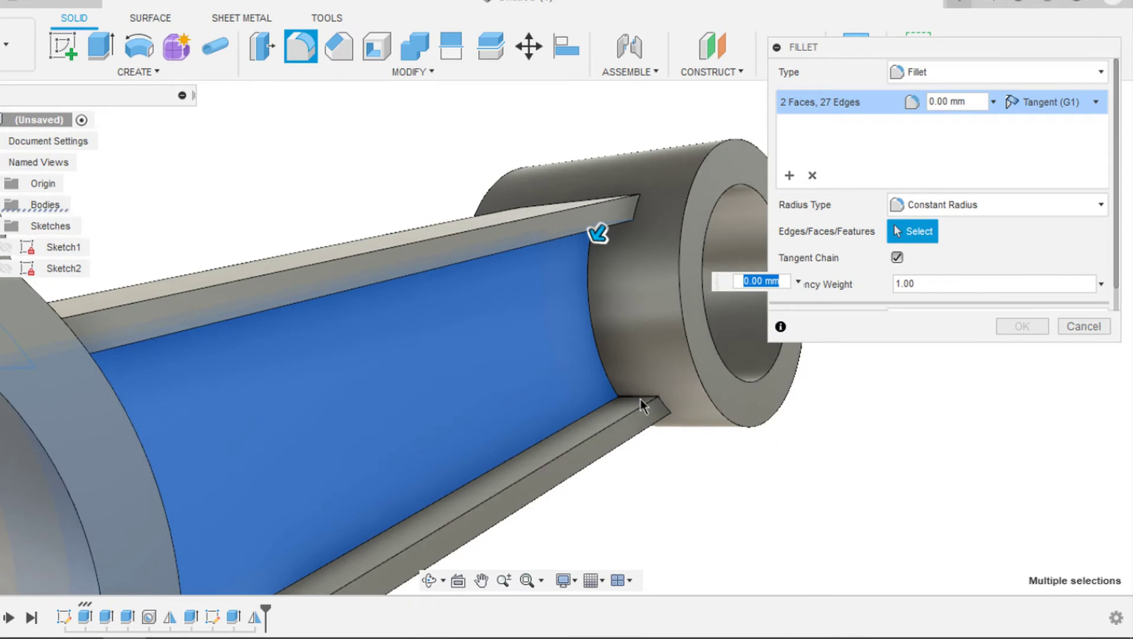
pyautogui.scroll(2, 668, 413)
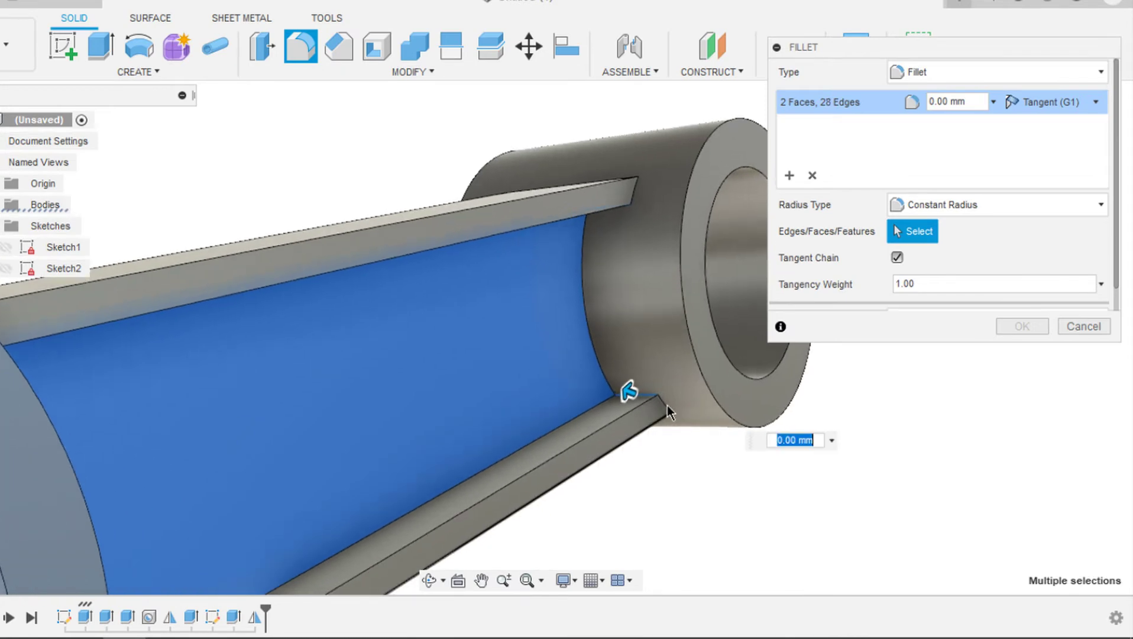
pyautogui.click(631, 181)
# - Add the edges where the web flanges join the small-end cylinder on the opposite face to the fillet
pyautogui.keyDown('shift'); pyautogui.moveTo(631, 182); pyautogui.dragTo(454, 249, button='middle'); pyautogui.keyUp('shift')
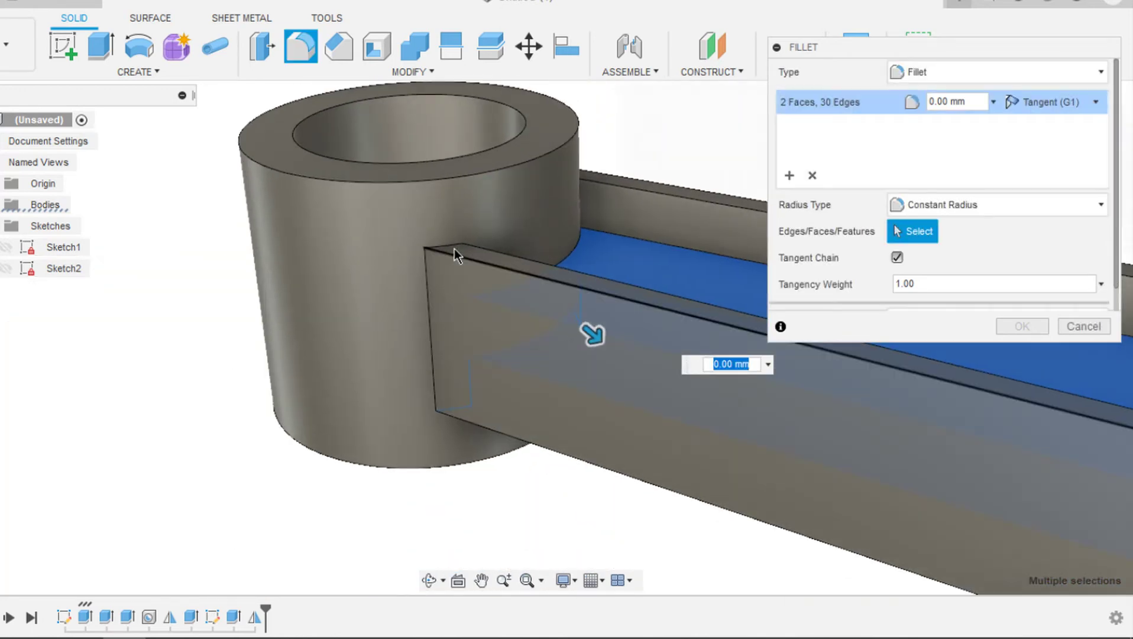
pyautogui.click(454, 249)
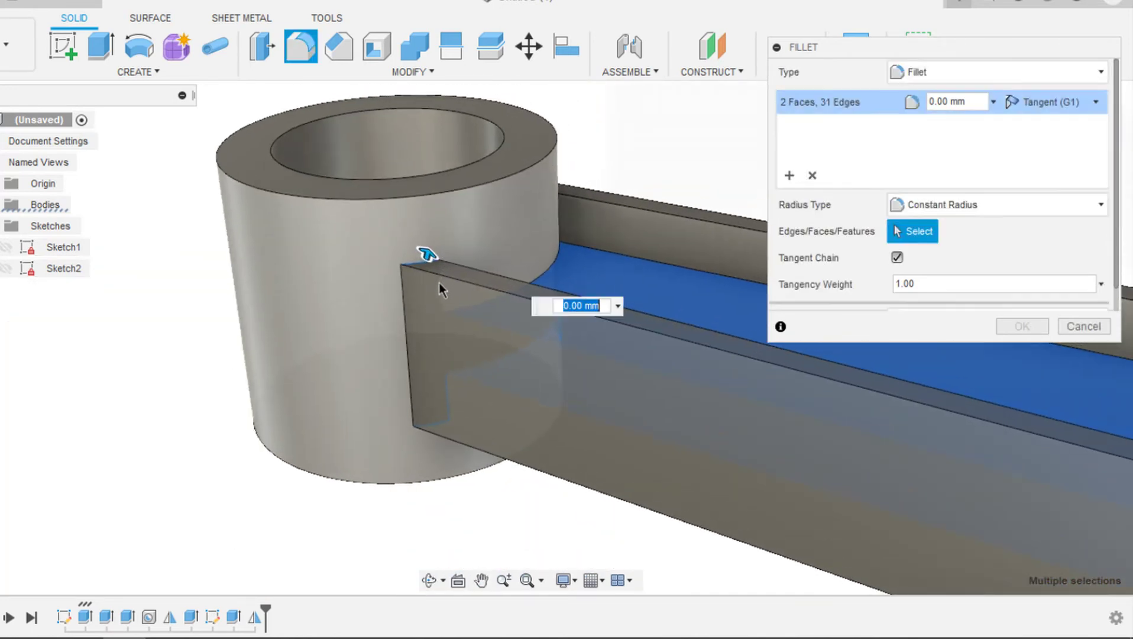
pyautogui.keyDown('shift'); pyautogui.moveTo(439, 283); pyautogui.dragTo(485, 268, button='middle'); pyautogui.keyUp('shift')
pyautogui.click(435, 289)
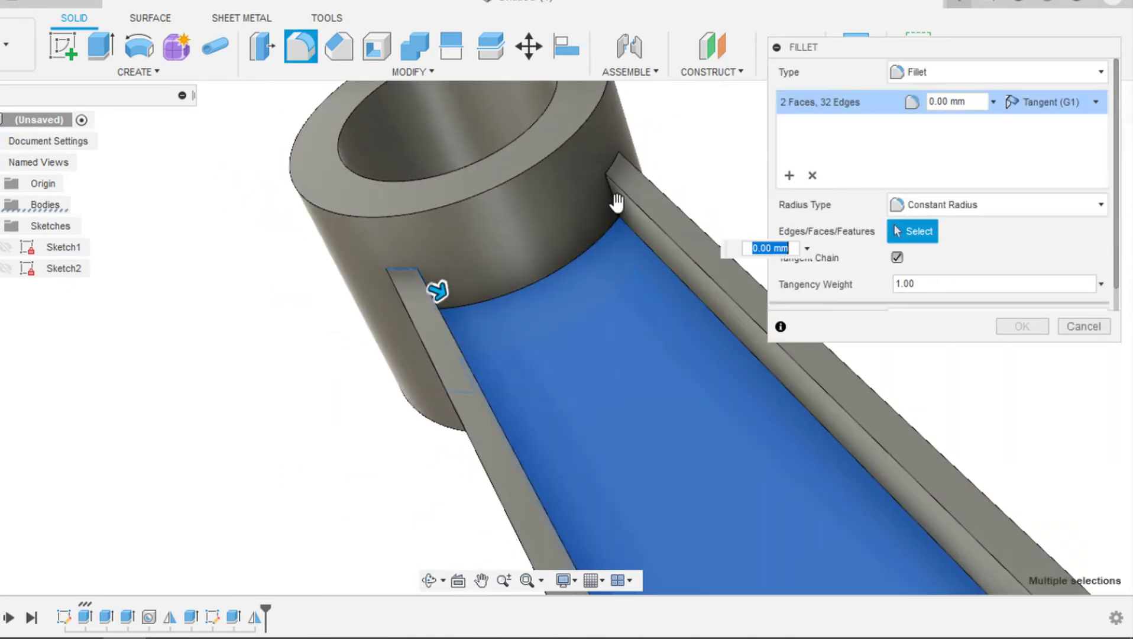
pyautogui.click(612, 167)
# - Add the edges where both web flanges meet the big-end ring on the opposite face to the fillet
pyautogui.keyDown('shift'); pyautogui.moveTo(611, 165); pyautogui.dragTo(572, 303, button='middle'); pyautogui.keyUp('shift')
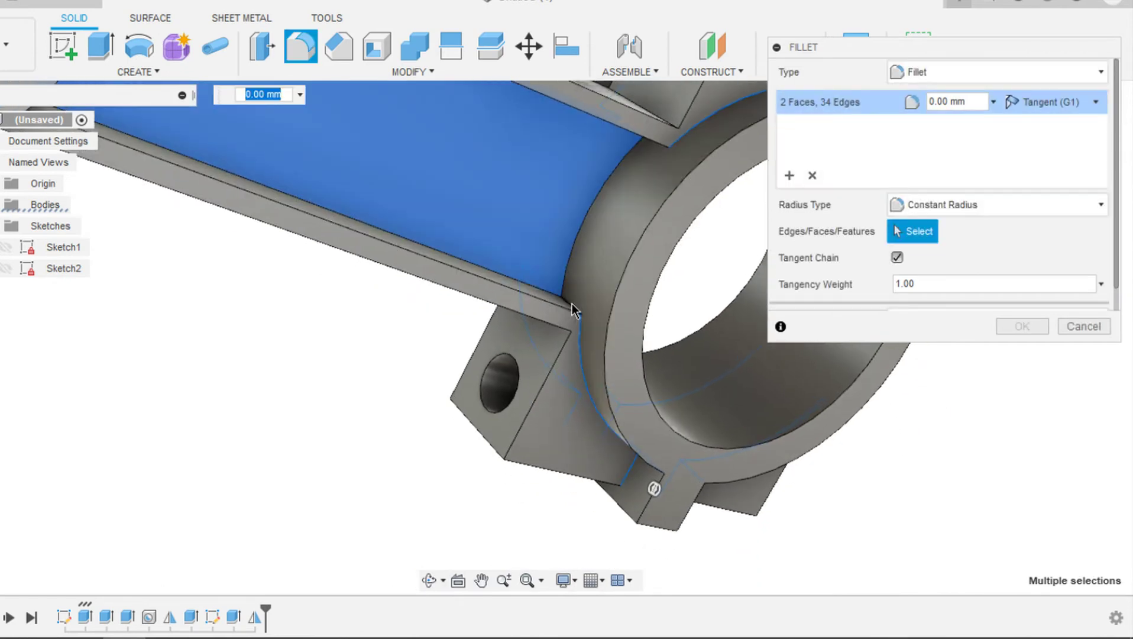
pyautogui.click(563, 287)
pyautogui.keyDown('shift'); pyautogui.moveTo(666, 192); pyautogui.dragTo(647, 213, button='middle'); pyautogui.keyUp('shift')
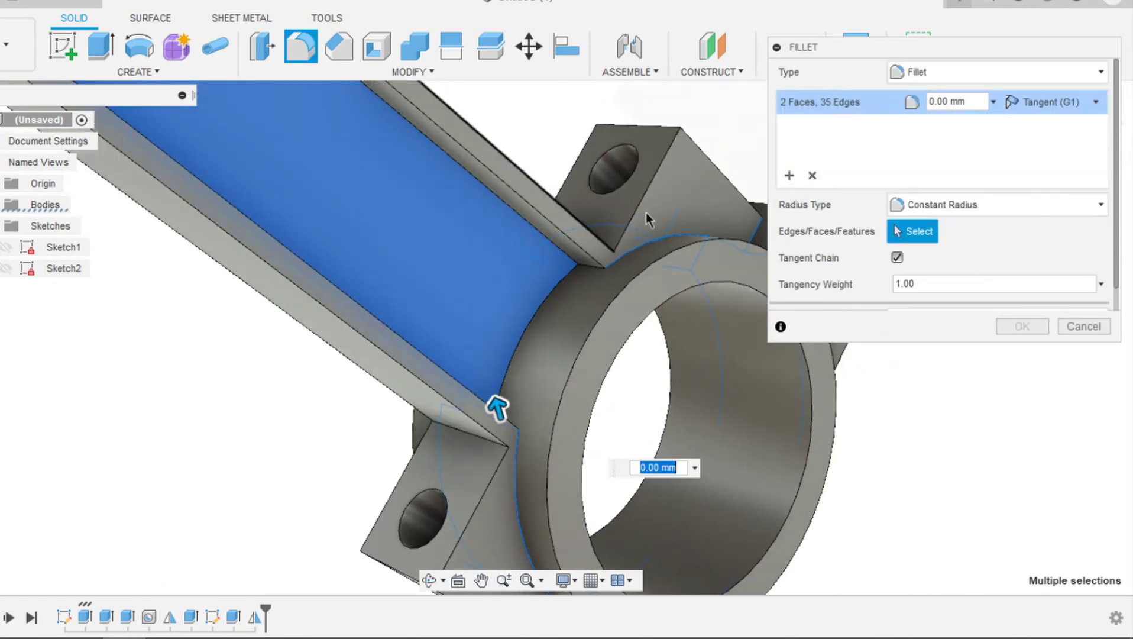
pyautogui.click(592, 269)
# - Set the radius of the selected faces and edges to 3 mm and inspect the fillet preview around the rod
pyautogui.scroll(-5, 590, 269)
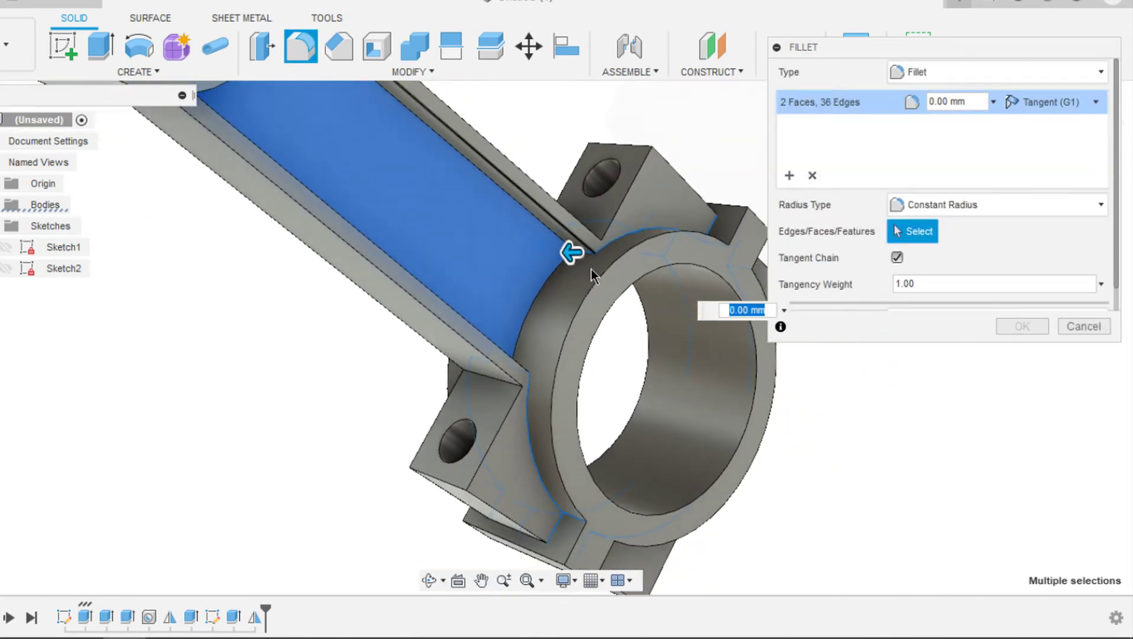
pyautogui.keyDown('shift'); pyautogui.moveTo(590, 269); pyautogui.dragTo(558, 262, button='middle'); pyautogui.keyUp('shift')
pyautogui.keyDown('shift'); pyautogui.moveTo(417, 312); pyautogui.dragTo(558, 226, button='middle'); pyautogui.keyUp('shift')
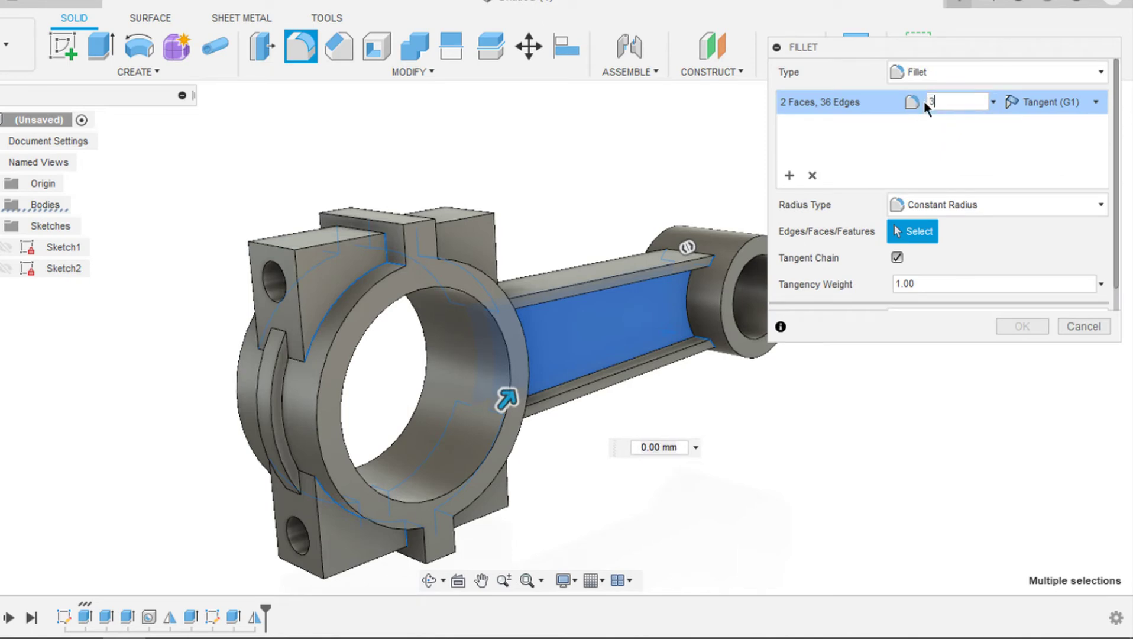
pyautogui.keyDown('shift'); pyautogui.moveTo(925, 101); pyautogui.dragTo(589, 358, button='middle'); pyautogui.keyUp('shift')
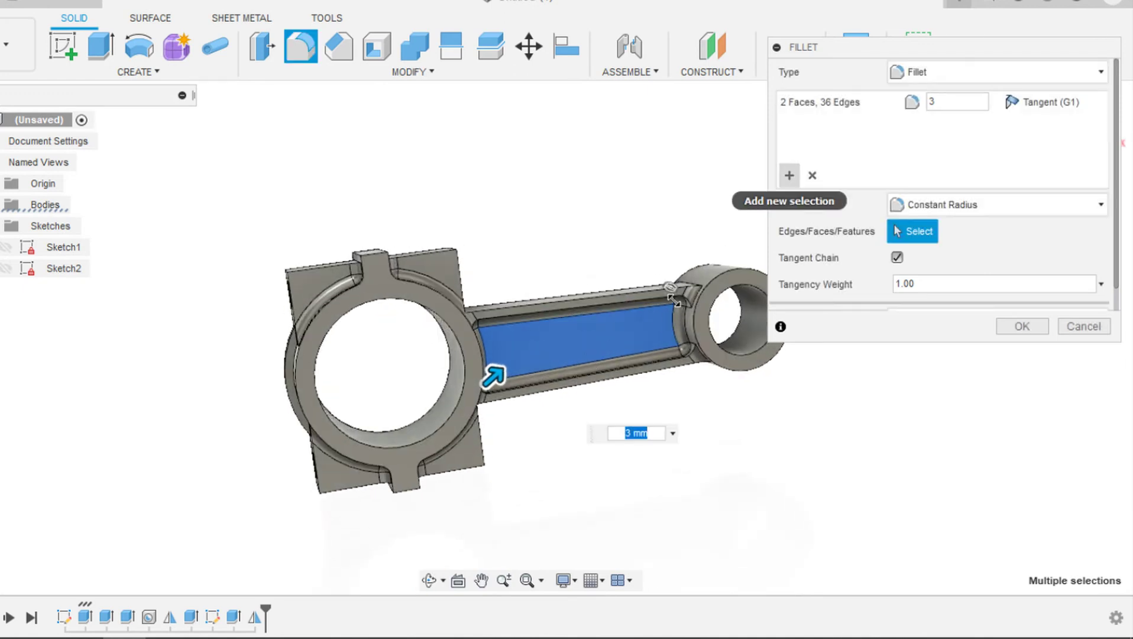
# - Add a separate fillet selection for the two edges where the bolt blocks meet the rod's outer flange faces, with a 10 mm radius
pyautogui.click(789, 177)
pyautogui.keyDown('shift'); pyautogui.moveTo(793, 175); pyautogui.dragTo(514, 220, button='middle'); pyautogui.keyUp('shift')
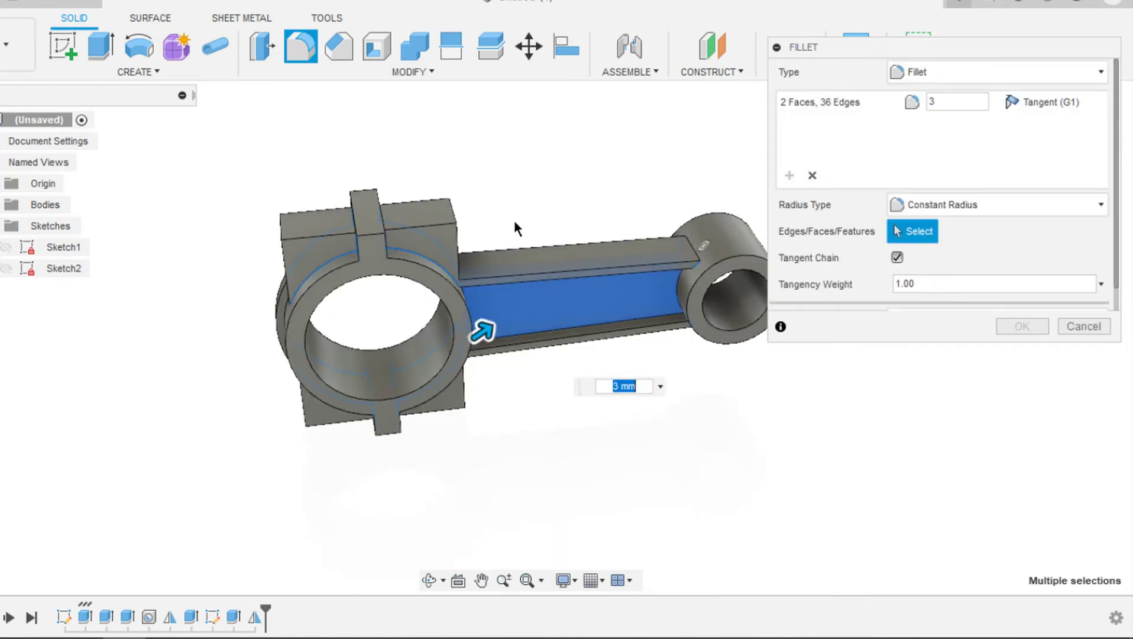
pyautogui.keyDown('shift'); pyautogui.moveTo(513, 214); pyautogui.dragTo(425, 271, button='middle'); pyautogui.keyUp('shift')
pyautogui.scroll(5, 425, 278)
pyautogui.click(425, 272)
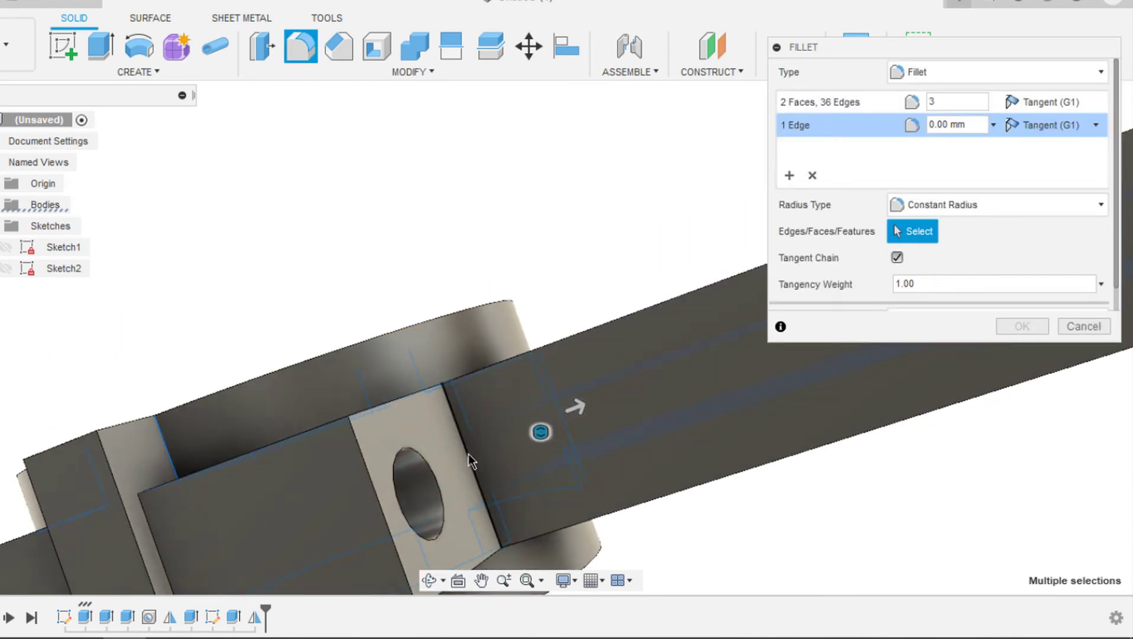
pyautogui.click(471, 459)
pyautogui.keyDown('shift'); pyautogui.moveTo(471, 456); pyautogui.dragTo(476, 358, button='middle'); pyautogui.keyUp('shift')
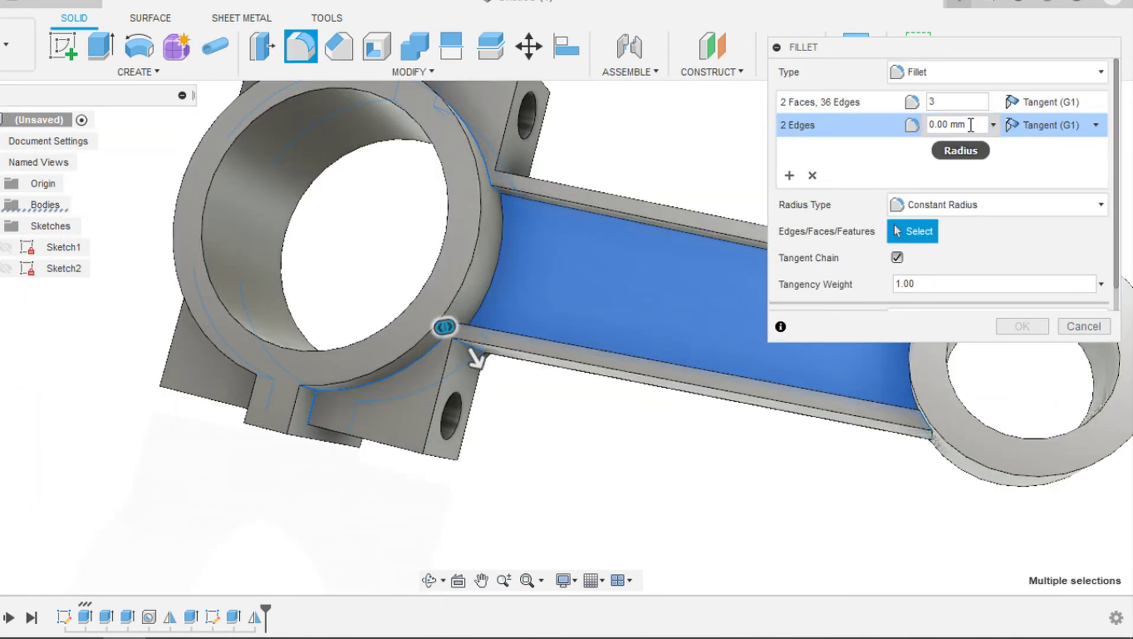
pyautogui.write('10')
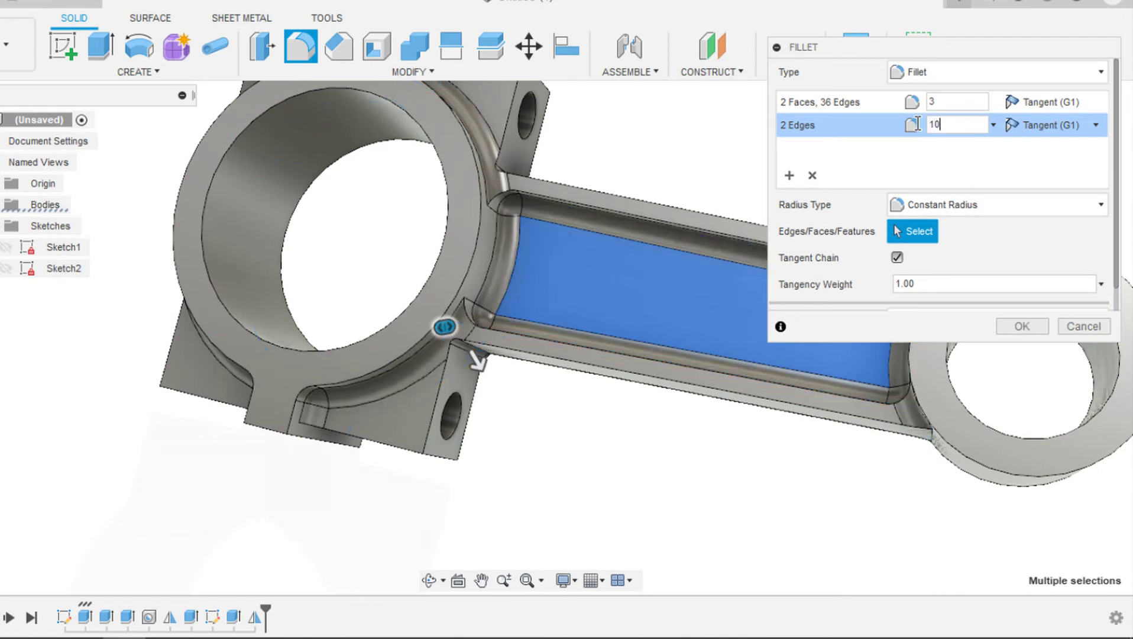
# - Add another fillet selection for the two edges where the outer flange faces meet the small-end cylinder, with a 40 mm radius
pyautogui.scroll(-2, 578, 388)
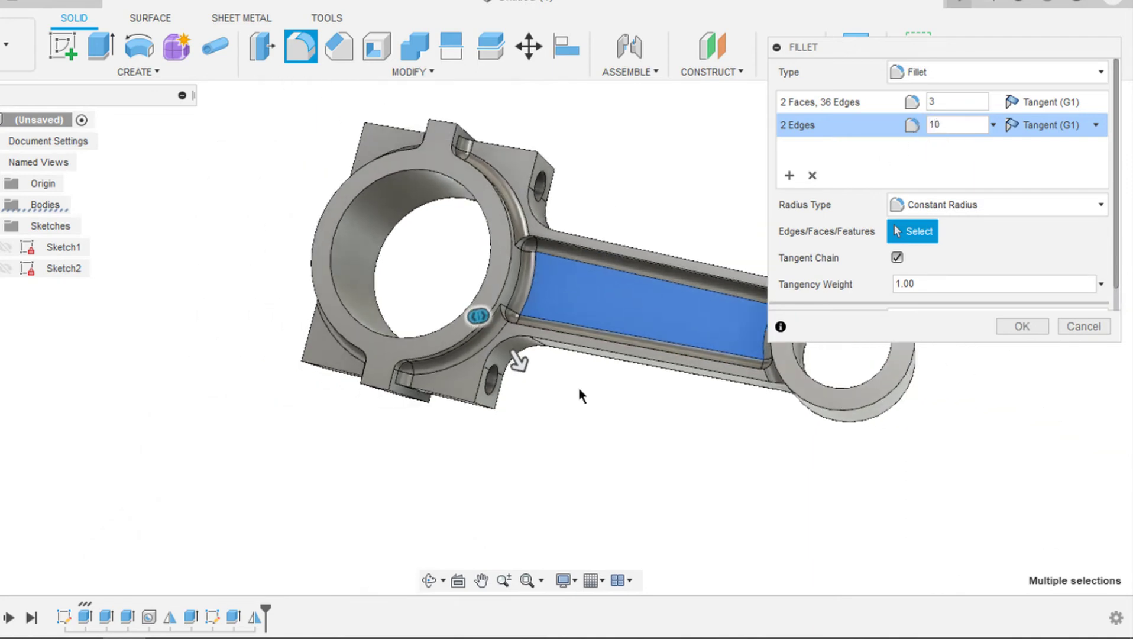
pyautogui.keyDown('shift'); pyautogui.moveTo(579, 390); pyautogui.dragTo(574, 373, button='middle'); pyautogui.keyUp('shift')
pyautogui.scroll(1, 550, 191)
pyautogui.moveTo(593, 158); pyautogui.dragTo(513, 168, button='middle')
pyautogui.scroll(-3, 513, 167)
pyautogui.moveTo(594, 178); pyautogui.dragTo(543, 189, button='middle')
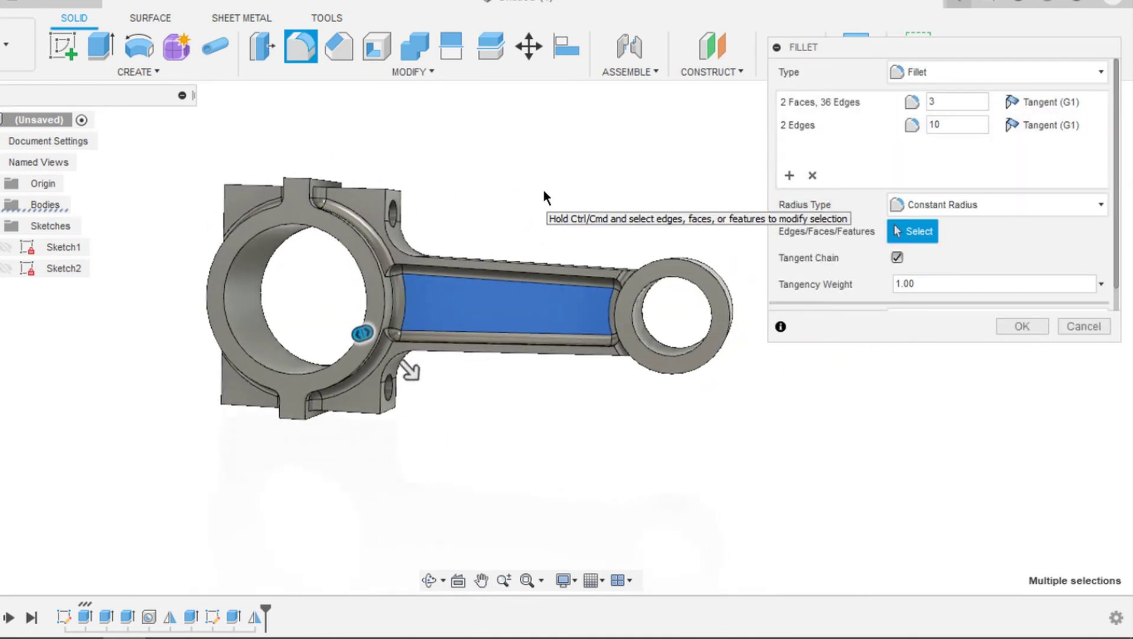
pyautogui.keyDown('shift'); pyautogui.moveTo(544, 189); pyautogui.dragTo(658, 189, button='middle'); pyautogui.keyUp('shift')
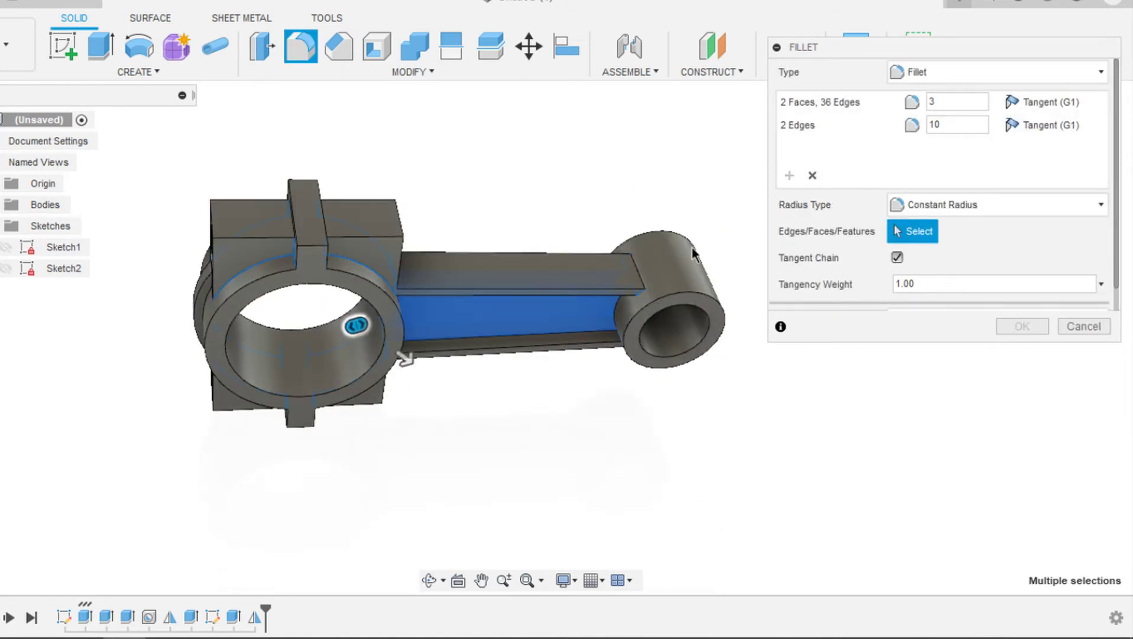
pyautogui.scroll(5, 694, 254)
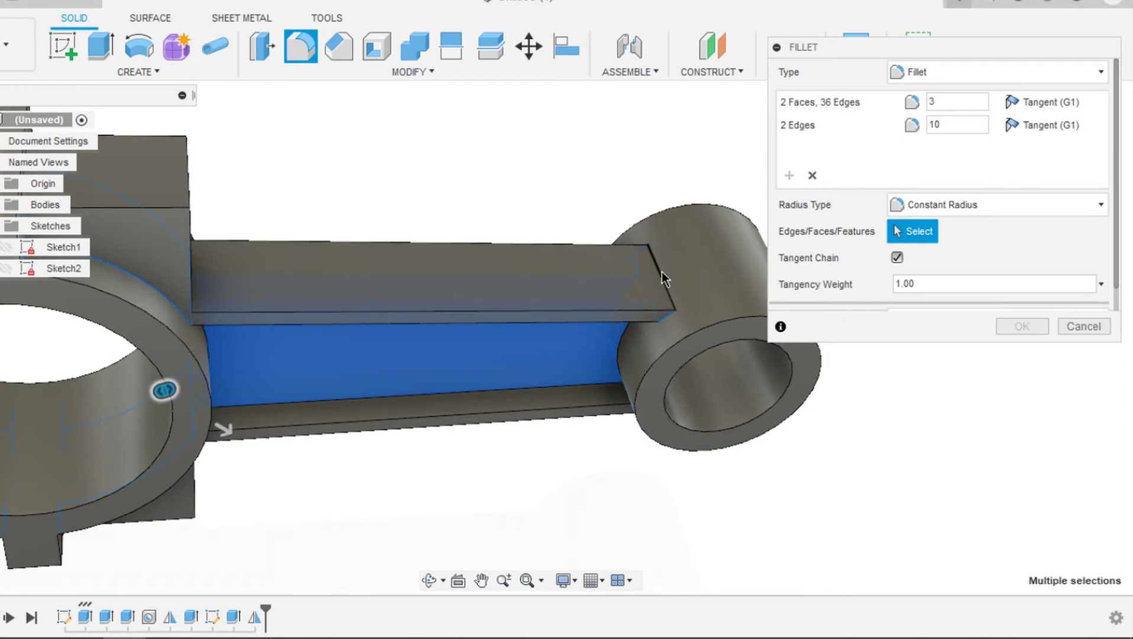
pyautogui.click(662, 272)
pyautogui.keyDown('shift'); pyautogui.moveTo(662, 272); pyautogui.dragTo(671, 377, button='middle'); pyautogui.keyUp('shift')
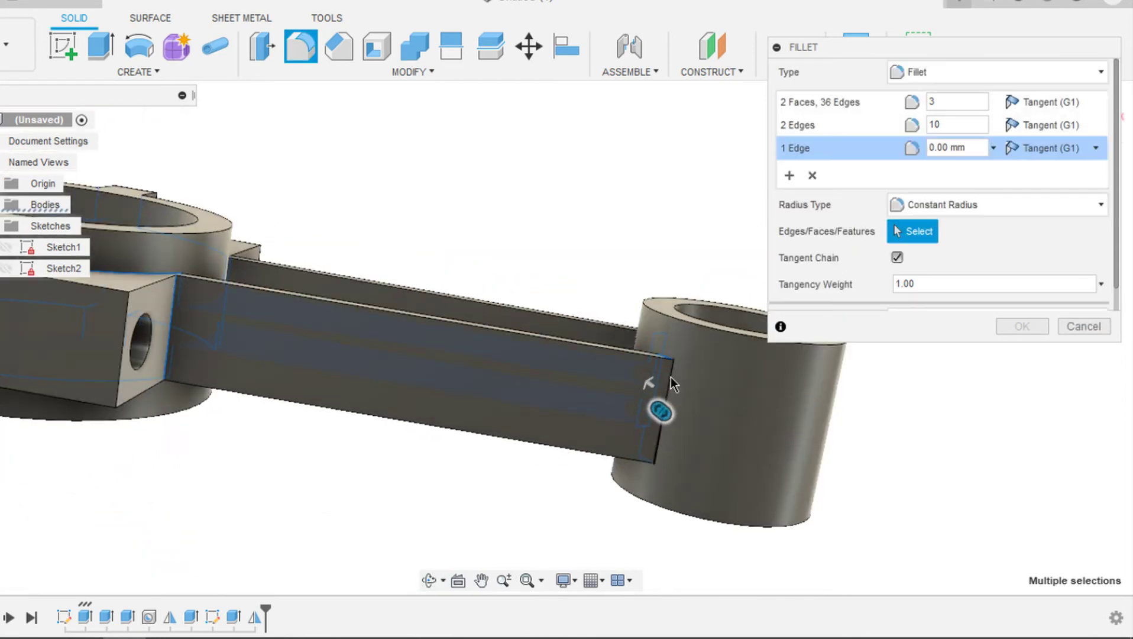
pyautogui.click(671, 377)
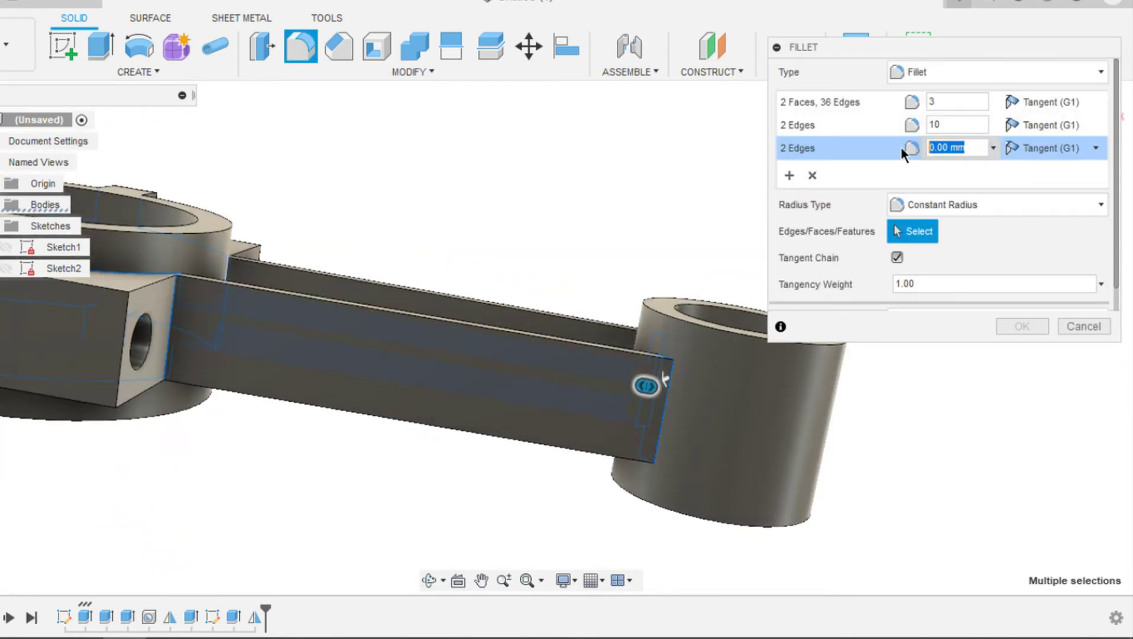
pyautogui.write('40')
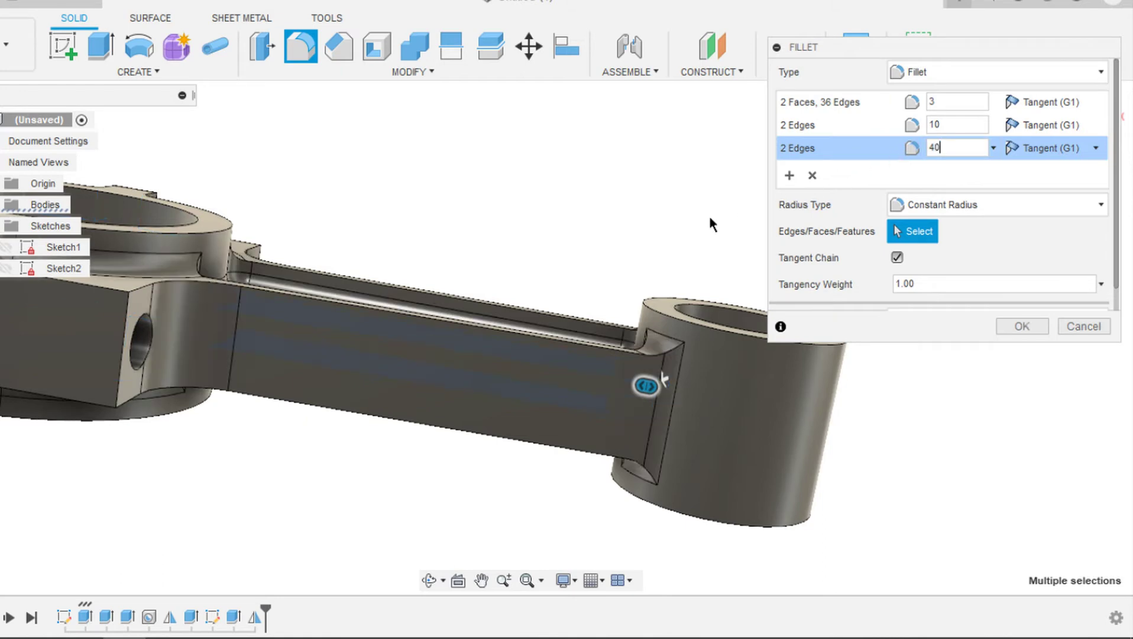
# - Start another fillet selection with the four long outer edges of the bolt blocks on one side of the big end
pyautogui.keyDown('shift'); pyautogui.moveTo(619, 250); pyautogui.dragTo(621, 255, button='middle'); pyautogui.keyUp('shift')
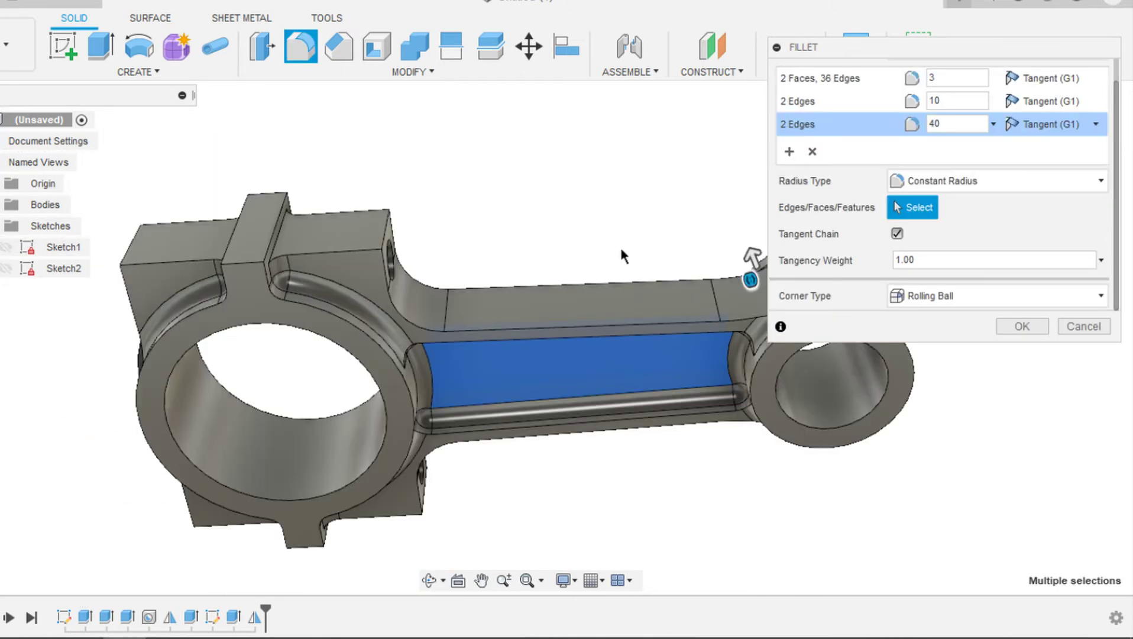
pyautogui.click(789, 152)
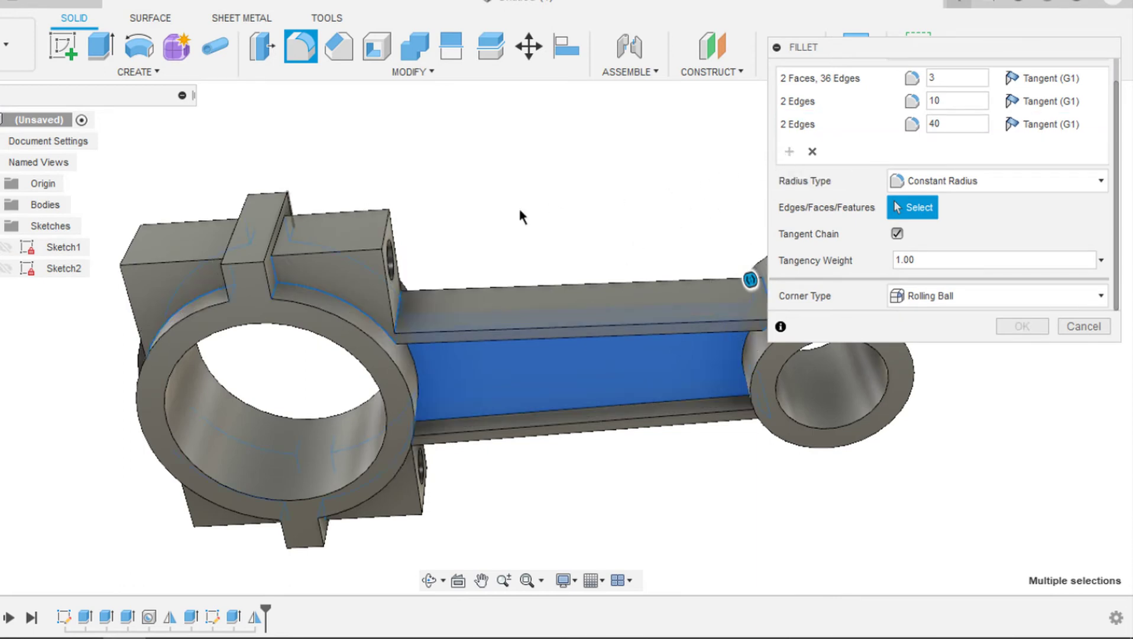
pyautogui.click(316, 255)
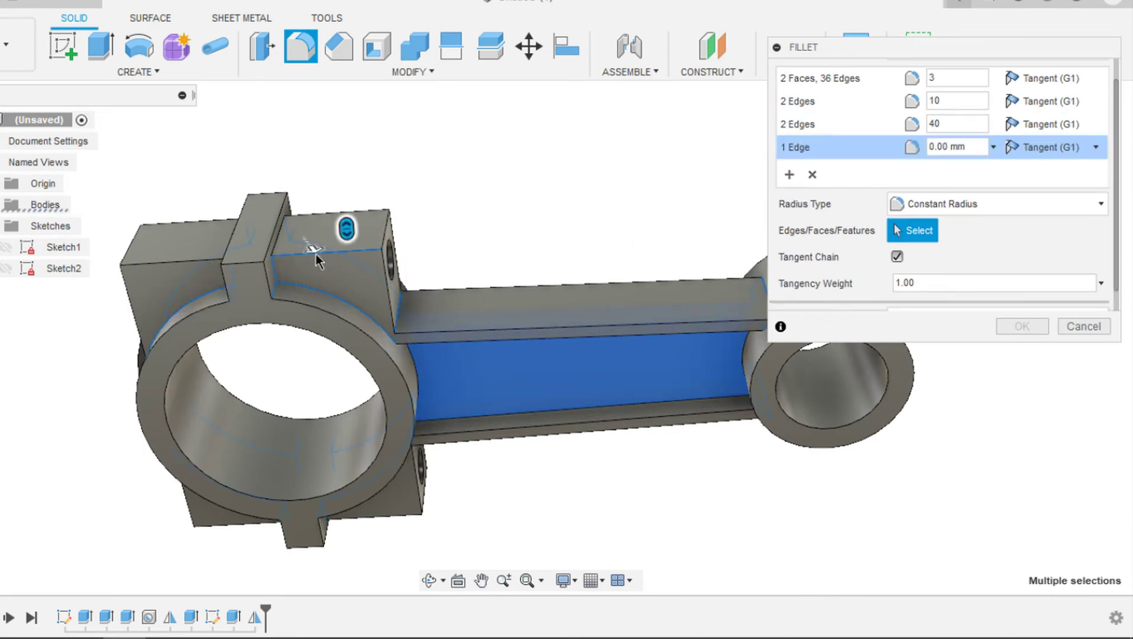
pyautogui.click(172, 262)
pyautogui.click(184, 223)
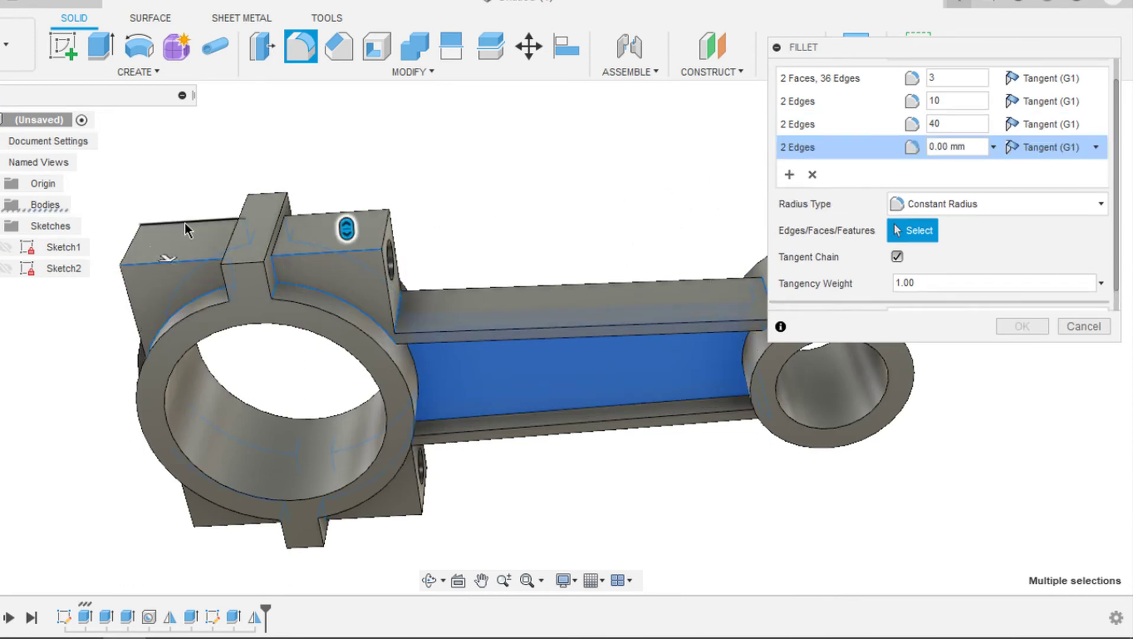
pyautogui.click(330, 212)
# - Add the four matching bolt-block edges on the opposite side of the big end and set this selection's radius to 6 mm
pyautogui.keyDown('shift'); pyautogui.scroll(-10, 329, 211); pyautogui.keyUp('shift')
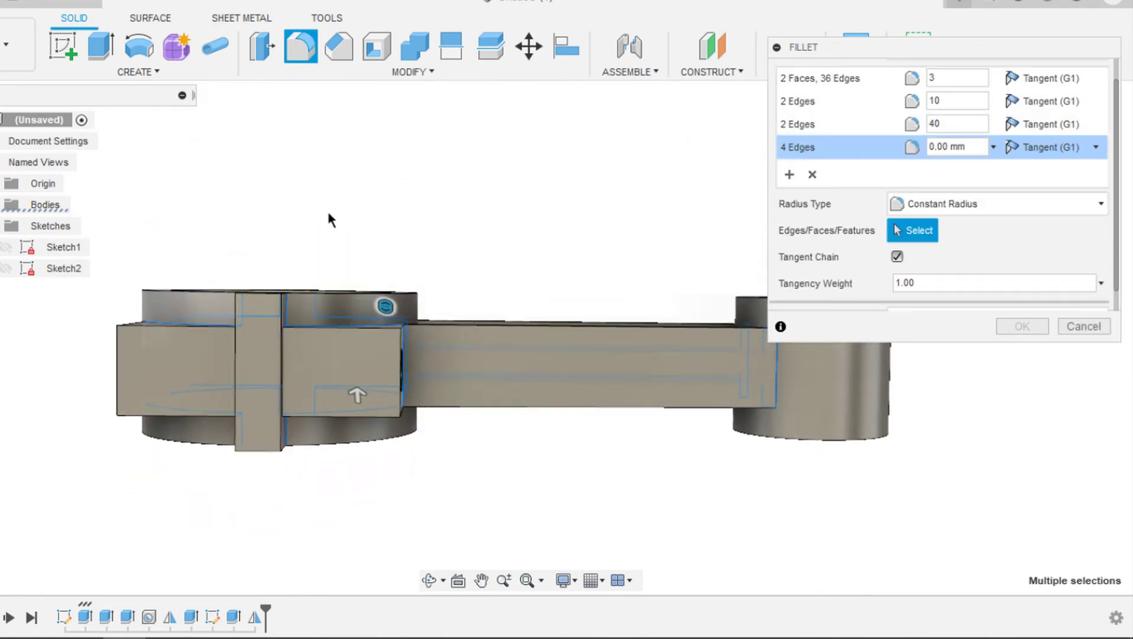
pyautogui.click(150, 417)
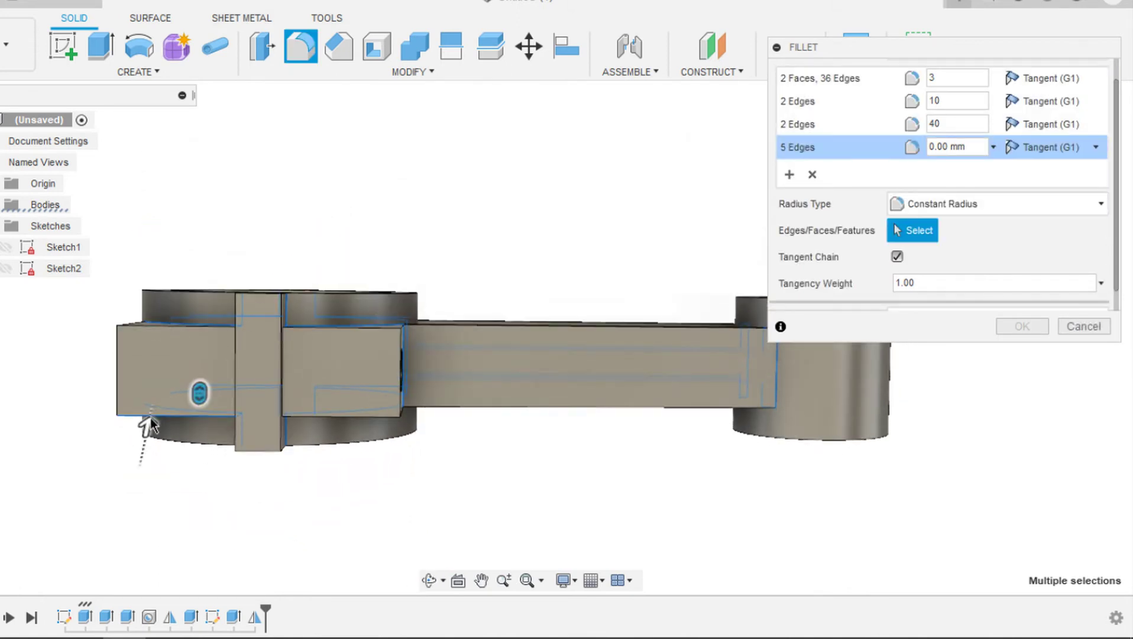
pyautogui.click(143, 326)
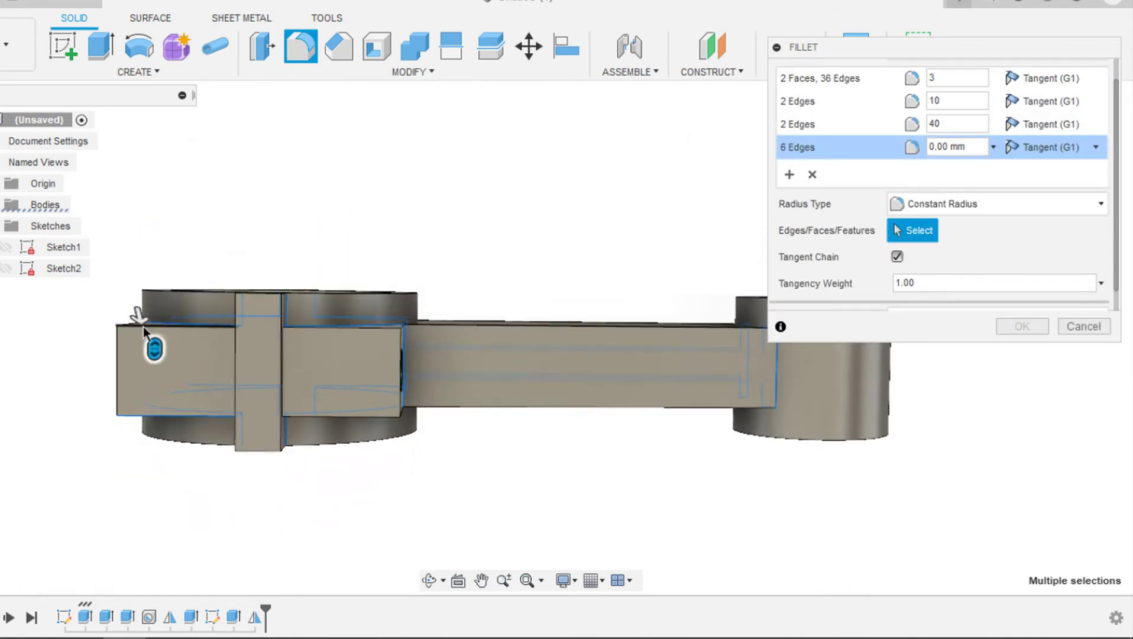
pyautogui.click(355, 417)
pyautogui.keyDown('shift'); pyautogui.moveTo(354, 416); pyautogui.dragTo(355, 414, button='middle'); pyautogui.keyUp('shift')
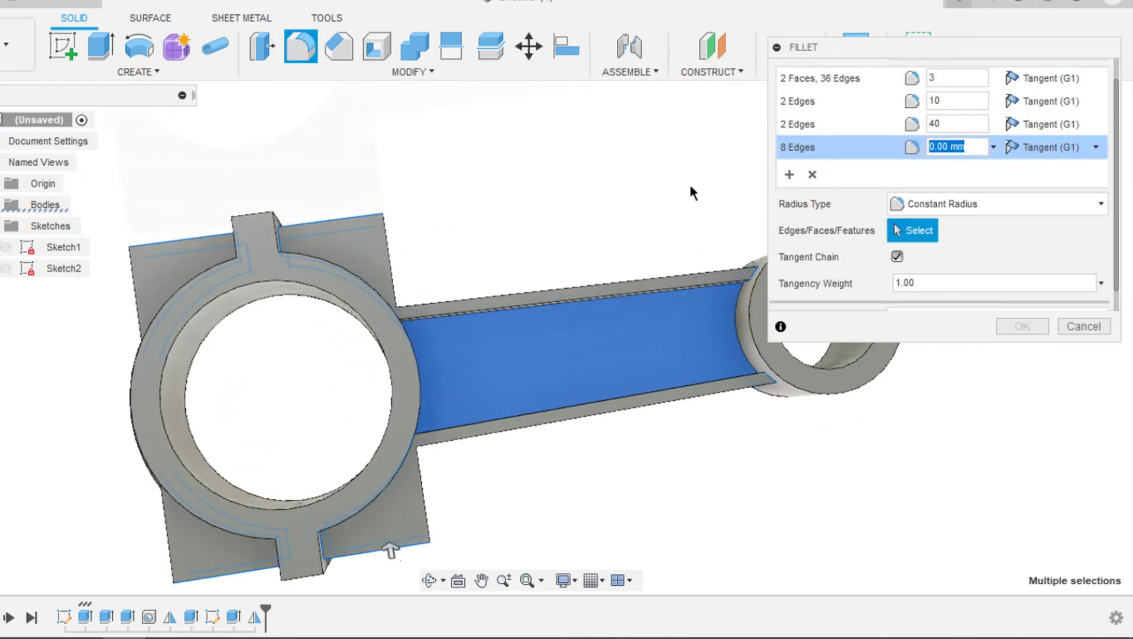
pyautogui.keyDown('shift'); pyautogui.moveTo(480, 215); pyautogui.dragTo(544, 241, button='middle'); pyautogui.keyUp('shift')
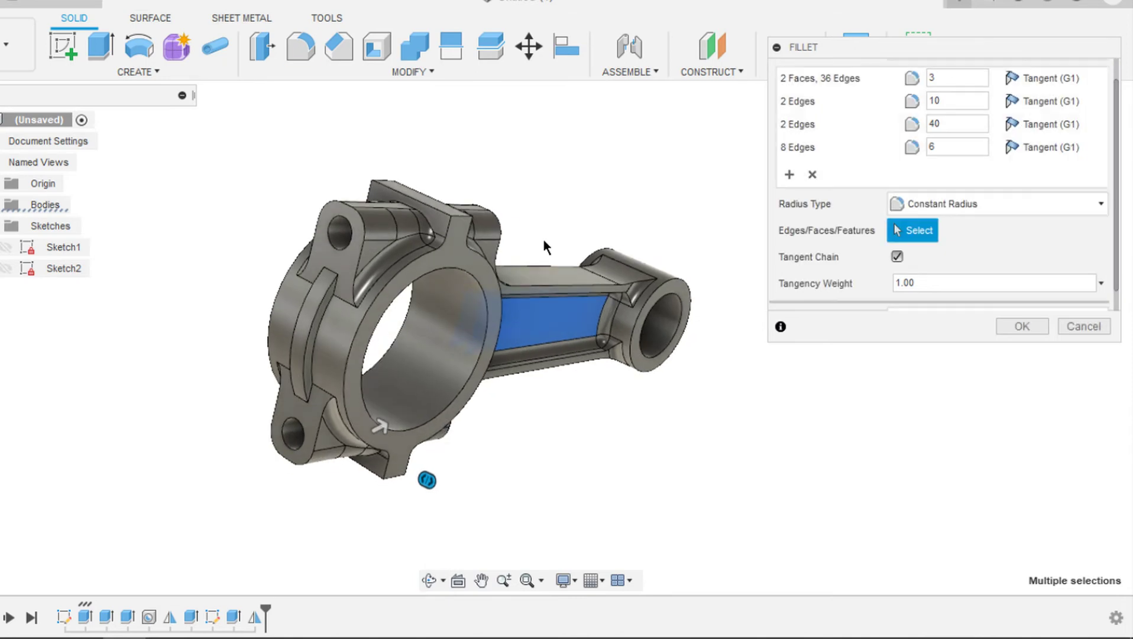
# - Add both edges where the curved rib meets the big-end ring between the bolt blocks to the 3 mm fillet selection
pyautogui.scroll(5, 335, 323)
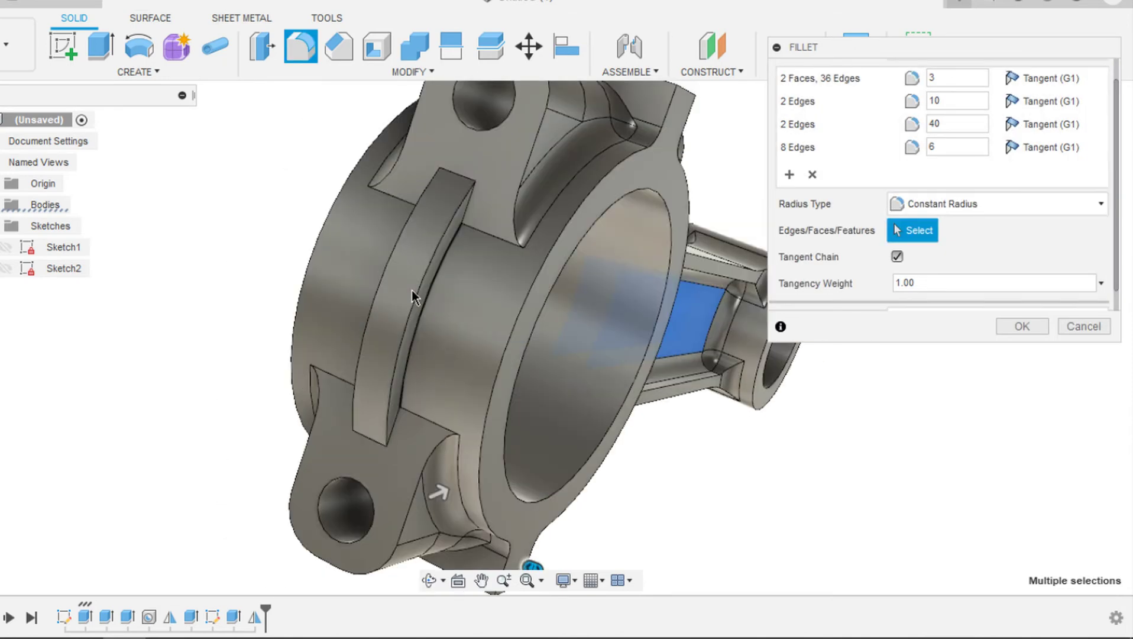
pyautogui.keyDown('shift'); pyautogui.moveTo(411, 290); pyautogui.dragTo(413, 299, button='middle'); pyautogui.keyUp('shift')
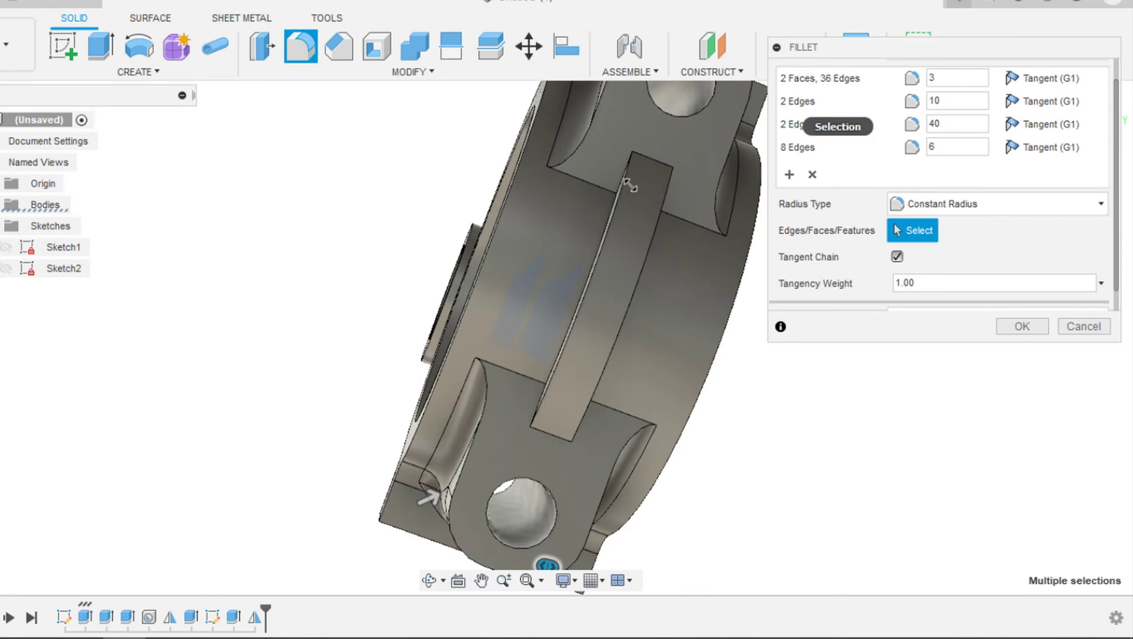
pyautogui.click(850, 80)
pyautogui.keyDown('shift'); pyautogui.moveTo(849, 80); pyautogui.dragTo(353, 180, button='middle'); pyautogui.keyUp('shift')
pyautogui.scroll(3, 324, 186)
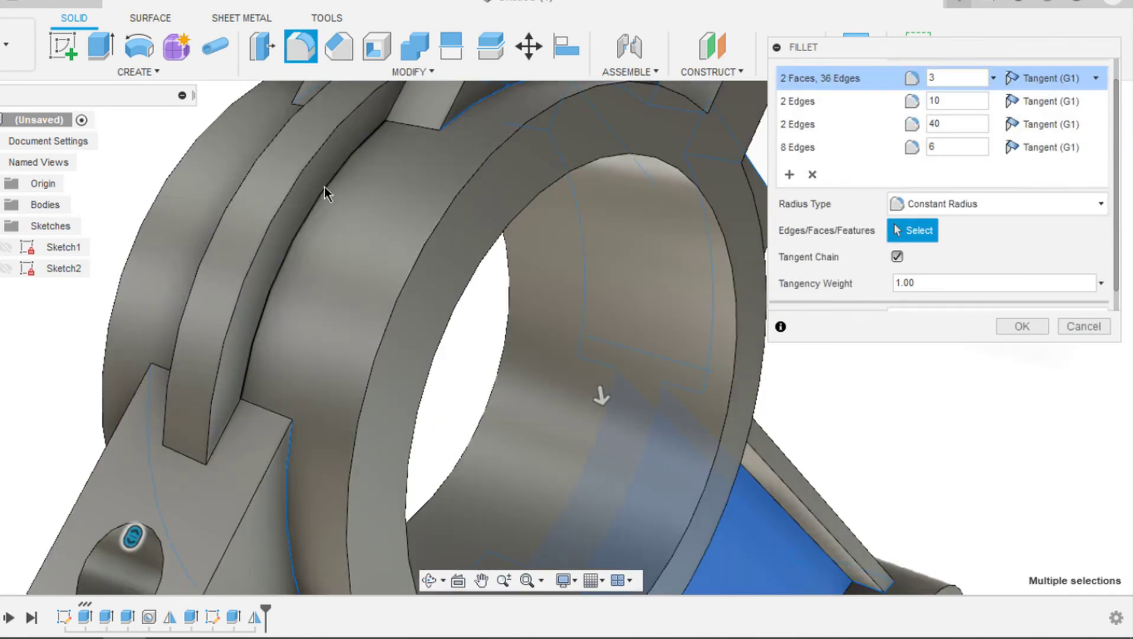
pyautogui.click(325, 186)
pyautogui.keyDown('shift'); pyautogui.moveTo(325, 185); pyautogui.dragTo(331, 216, button='middle'); pyautogui.keyUp('shift')
pyautogui.click(307, 221)
pyautogui.scroll(-5, 307, 221)
pyautogui.scroll(-3, 307, 220)
pyautogui.moveTo(461, 210); pyautogui.dragTo(632, 192, button='middle')
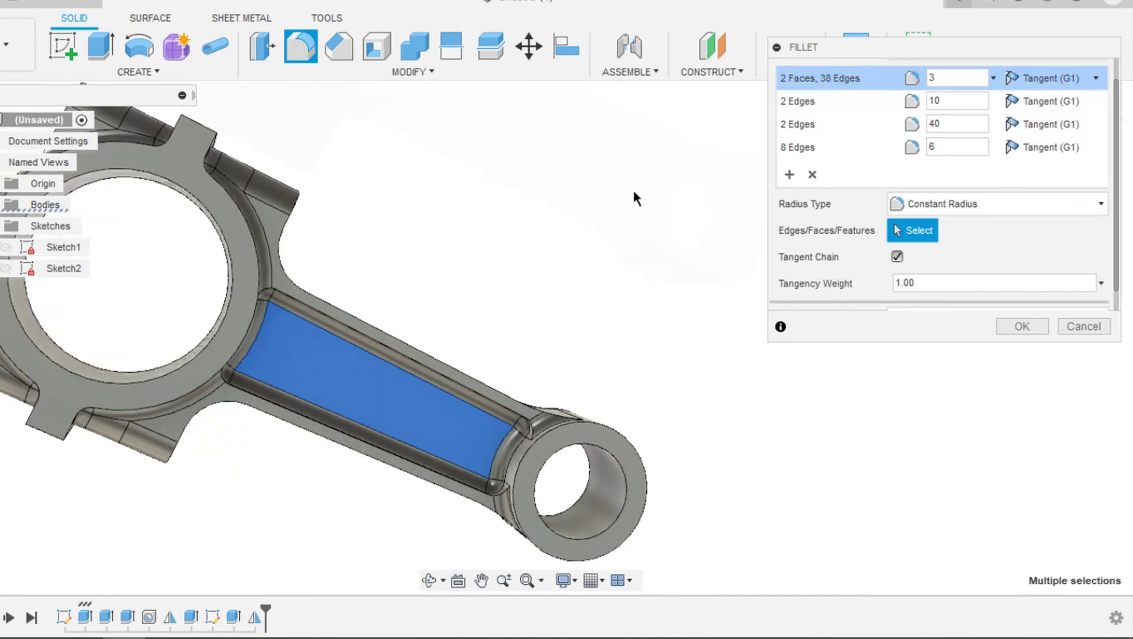
pyautogui.scroll(-2, 633, 192)
pyautogui.moveTo(751, 179); pyautogui.dragTo(787, 176, button='middle')
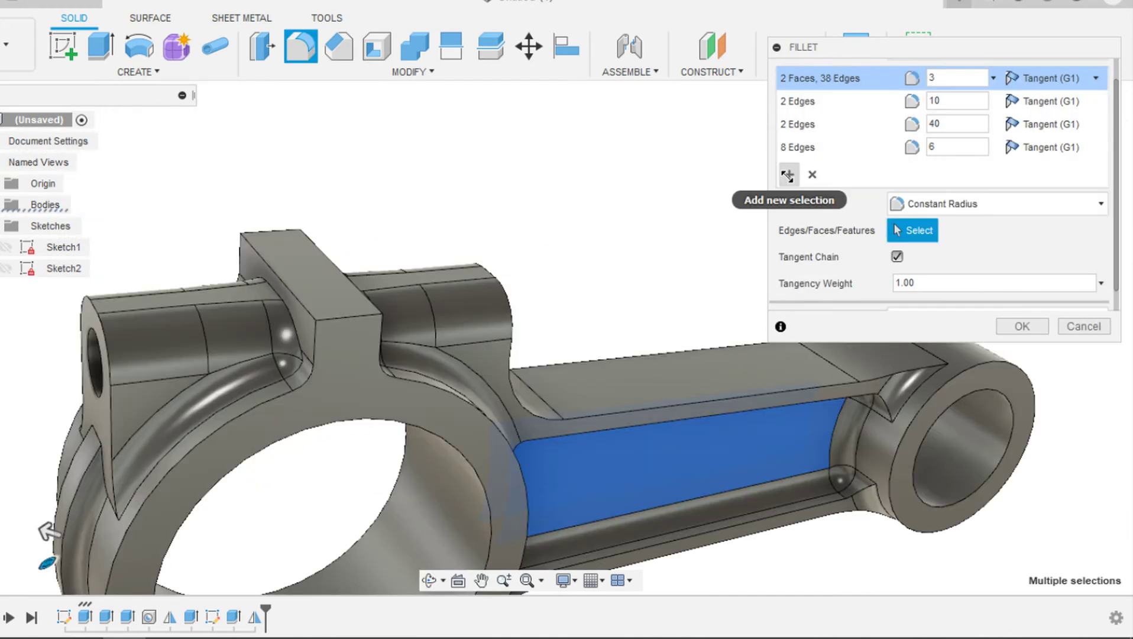
pyautogui.click(788, 175)
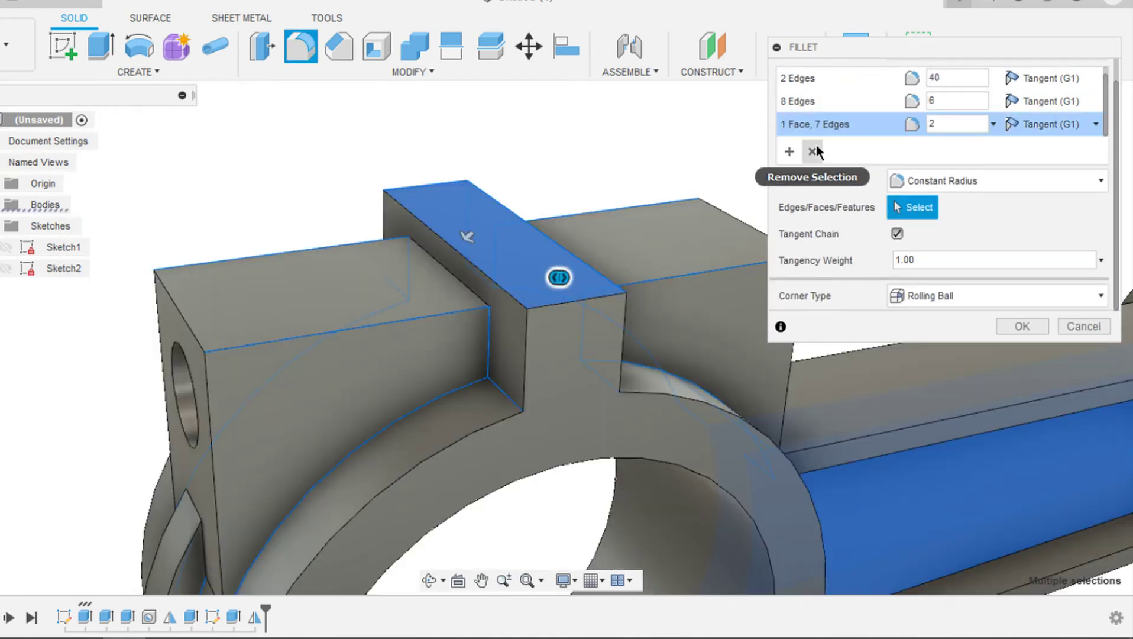
pyautogui.click(814, 151)
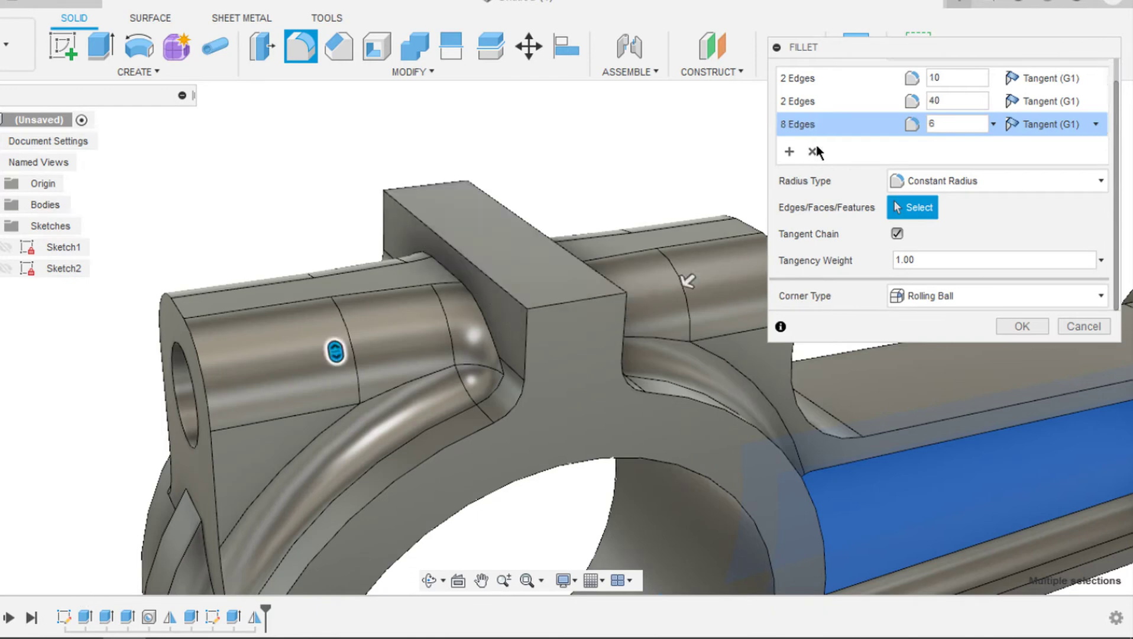
# - Add a fillet selection for the outer end faces of the ribs on both sides of the big end, with a 2 mm radius
pyautogui.scroll(-5, 533, 221)
pyautogui.scroll(3, 522, 224)
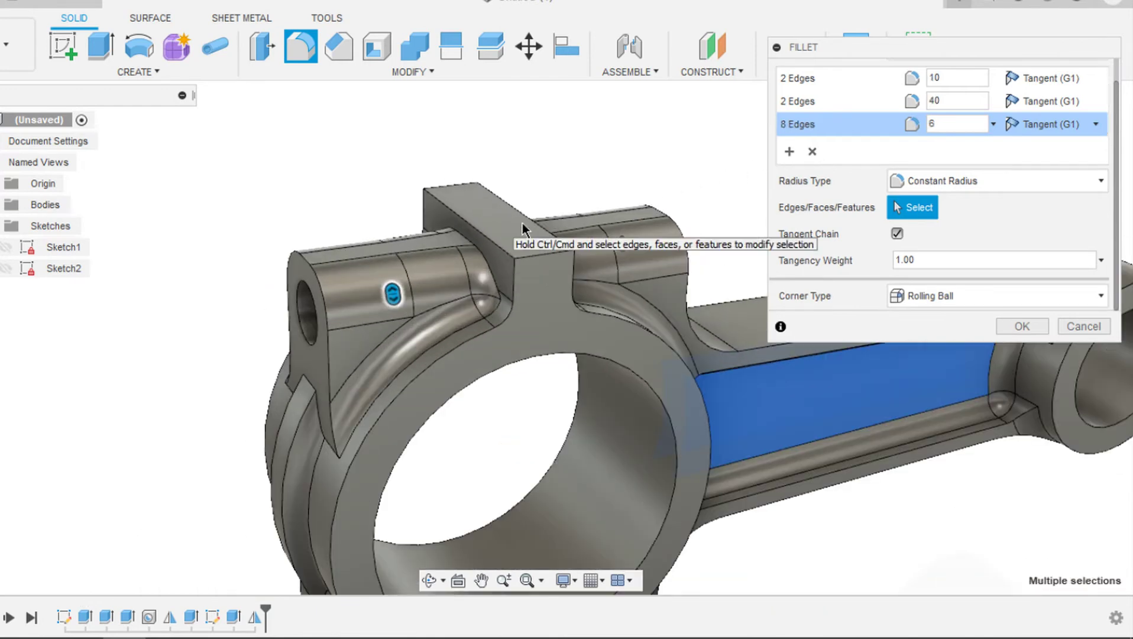
pyautogui.click(789, 152)
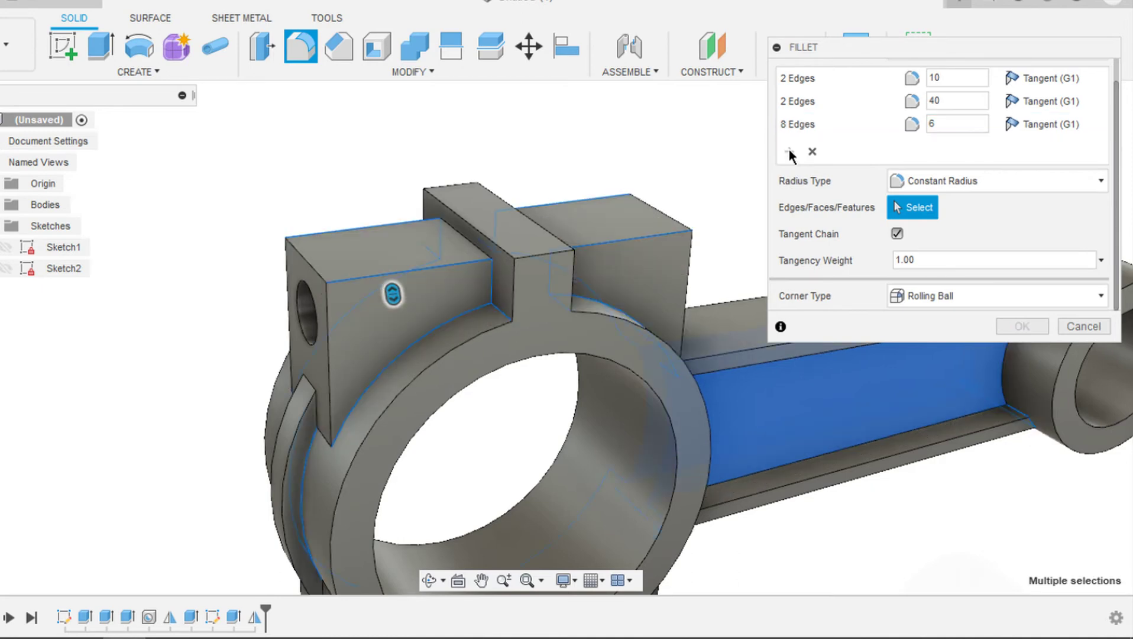
pyautogui.click(486, 214)
pyautogui.scroll(-3, 486, 214)
pyautogui.keyDown('shift'); pyautogui.moveTo(534, 203); pyautogui.dragTo(475, 205, button='middle'); pyautogui.keyUp('shift')
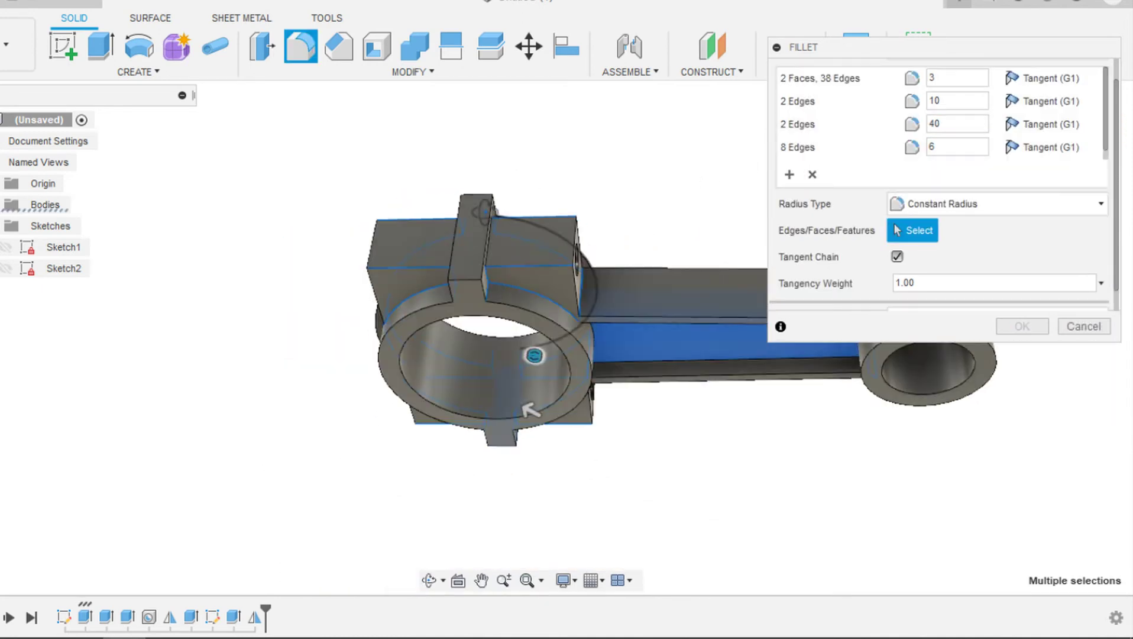
pyautogui.scroll(5, 475, 205)
pyautogui.click(472, 203)
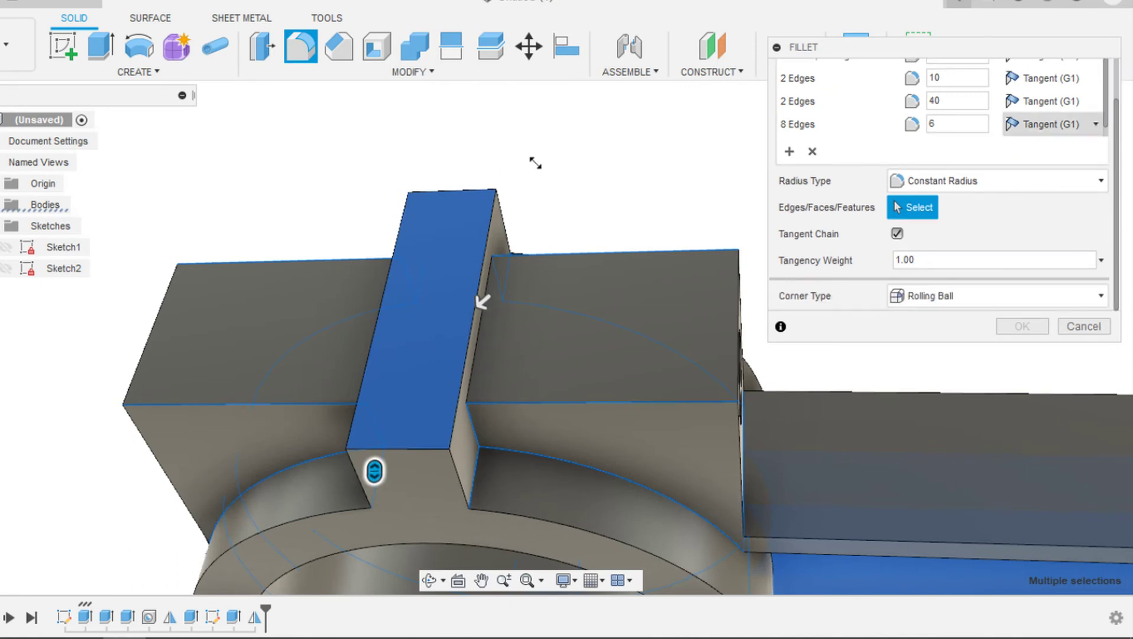
pyautogui.scroll(-1, 1106, 79)
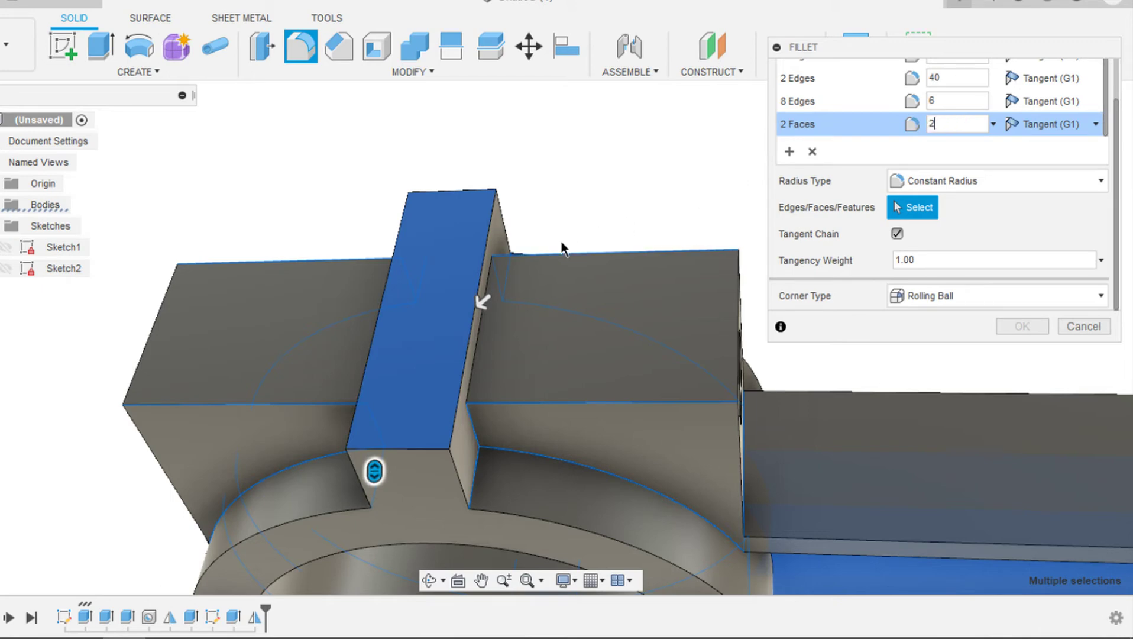
# - Inspect the complete fillet preview around the connecting rod and apply the fillet with all its radius selections
pyautogui.keyDown('shift'); pyautogui.moveTo(561, 242); pyautogui.dragTo(590, 192, button='middle'); pyautogui.keyUp('shift')
pyautogui.scroll(-5, 591, 191)
pyautogui.scroll(-3, 590, 191)
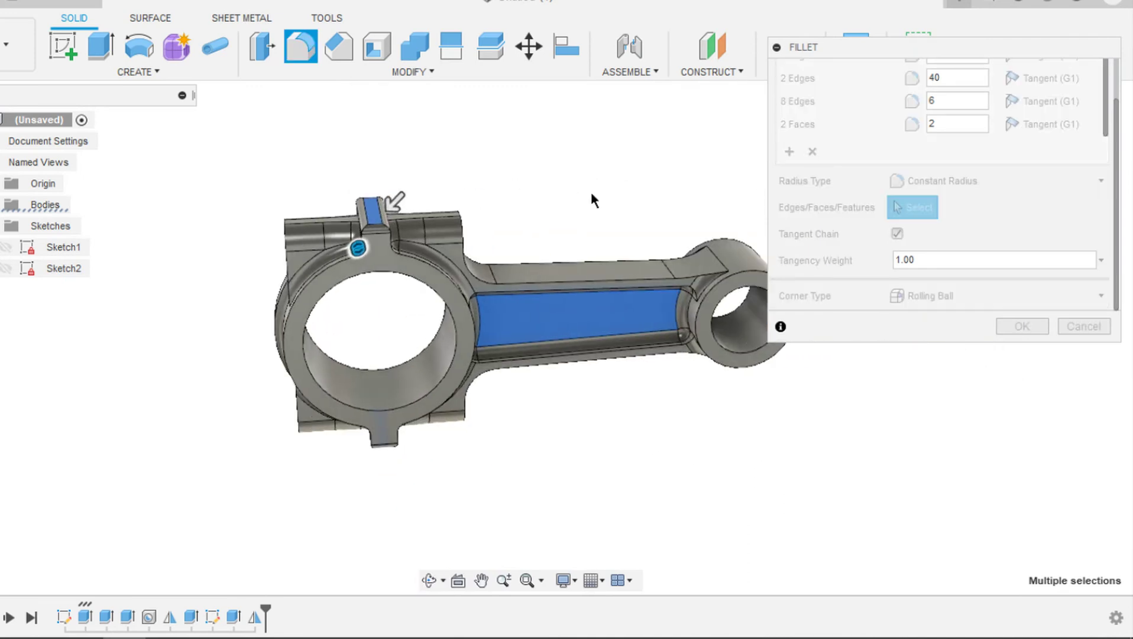
pyautogui.scroll(3, 590, 191)
pyautogui.scroll(-2, 598, 196)
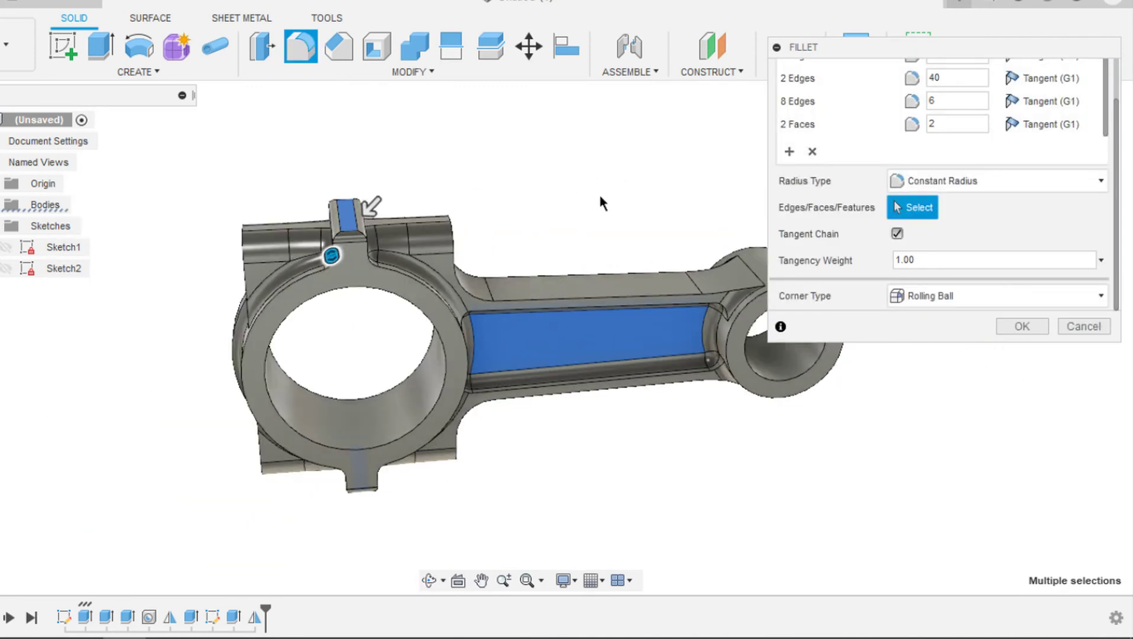
pyautogui.click(1022, 327)
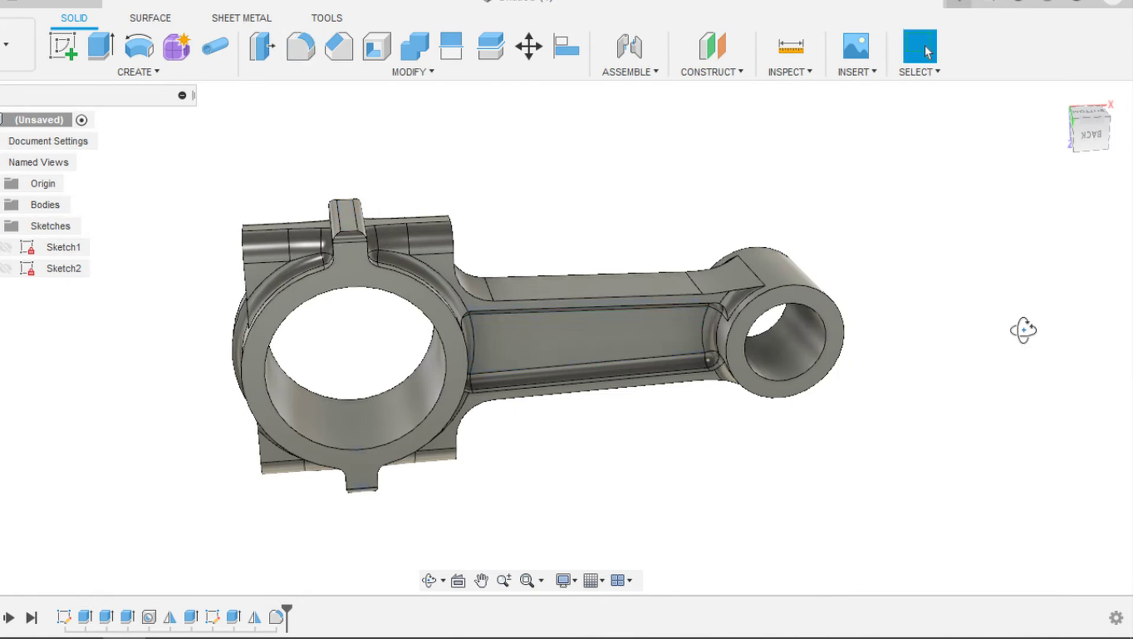
# - Inspect the filleted rod, focusing on the junction of the big-end ring, pocket and beam flanges
pyautogui.keyDown('shift'); pyautogui.moveTo(1024, 330); pyautogui.dragTo(1024, 330, button='middle'); pyautogui.keyUp('shift')
pyautogui.press('Escape')
pyautogui.scroll(3, 509, 357)
pyautogui.scroll(2, 508, 357)
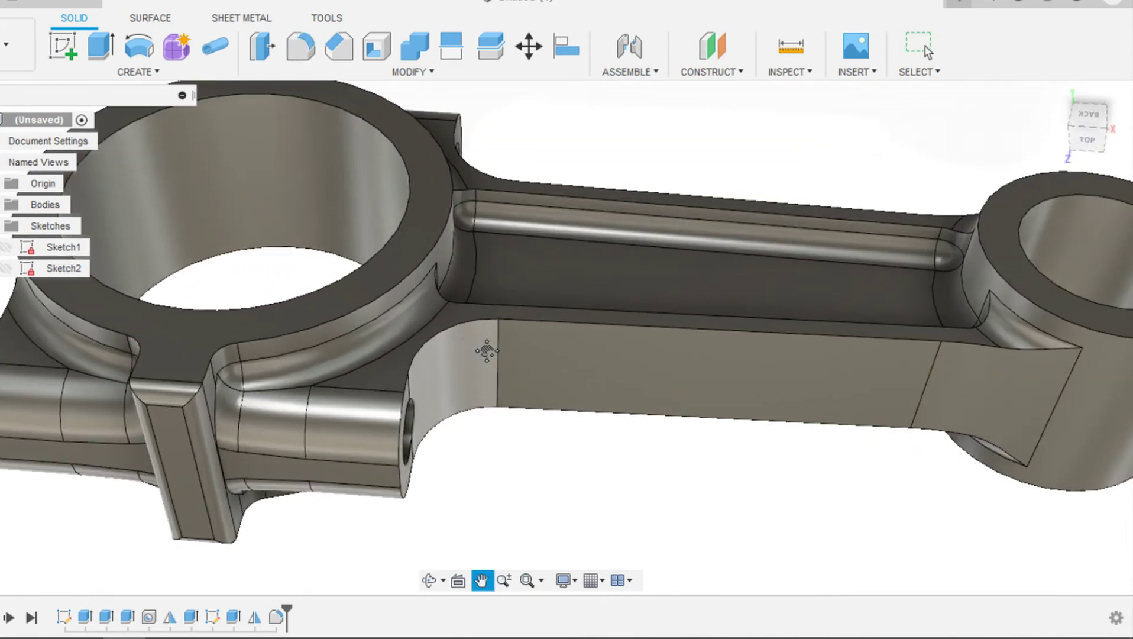
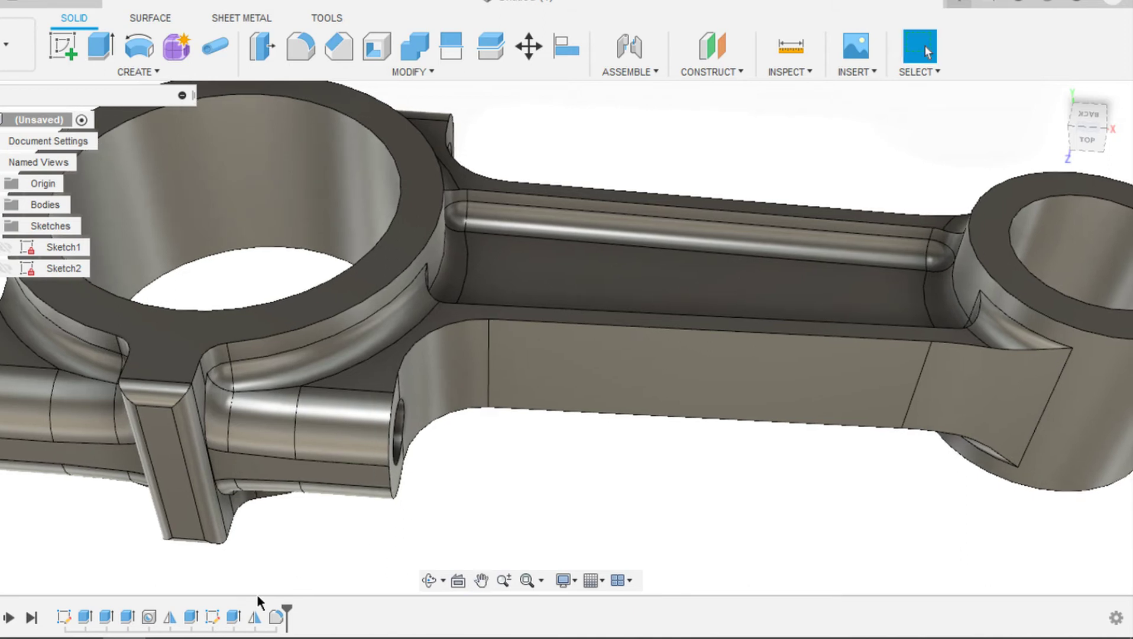
pyautogui.keyDown('shift'); pyautogui.moveTo(259, 603); pyautogui.dragTo(282, 510, button='middle'); pyautogui.keyUp('shift')
pyautogui.scroll(2, 372, 299)
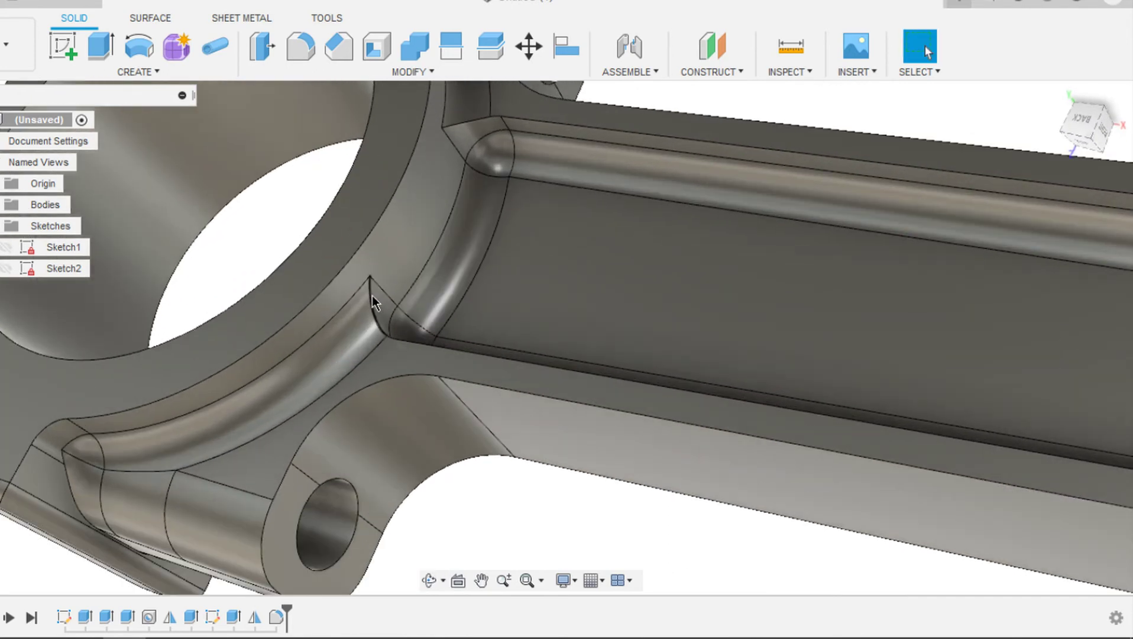
pyautogui.scroll(-3, 372, 299)
pyautogui.scroll(2, 372, 299)
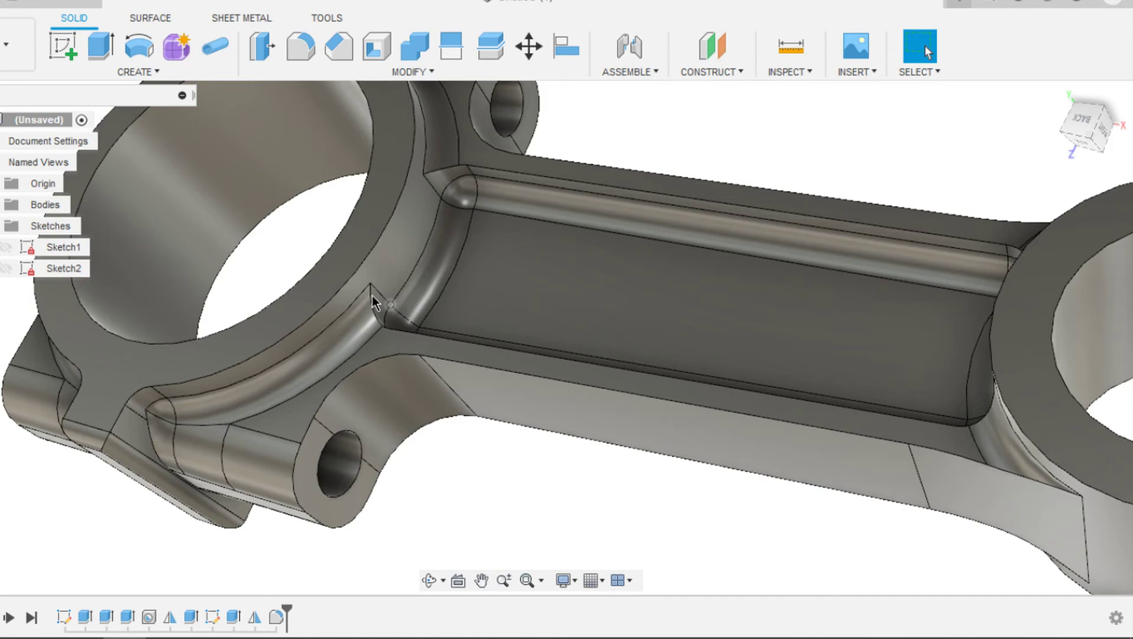
# - Start a fillet and select the beam's outer side faces and flange edges along both sides of the pocket
pyautogui.press('f')
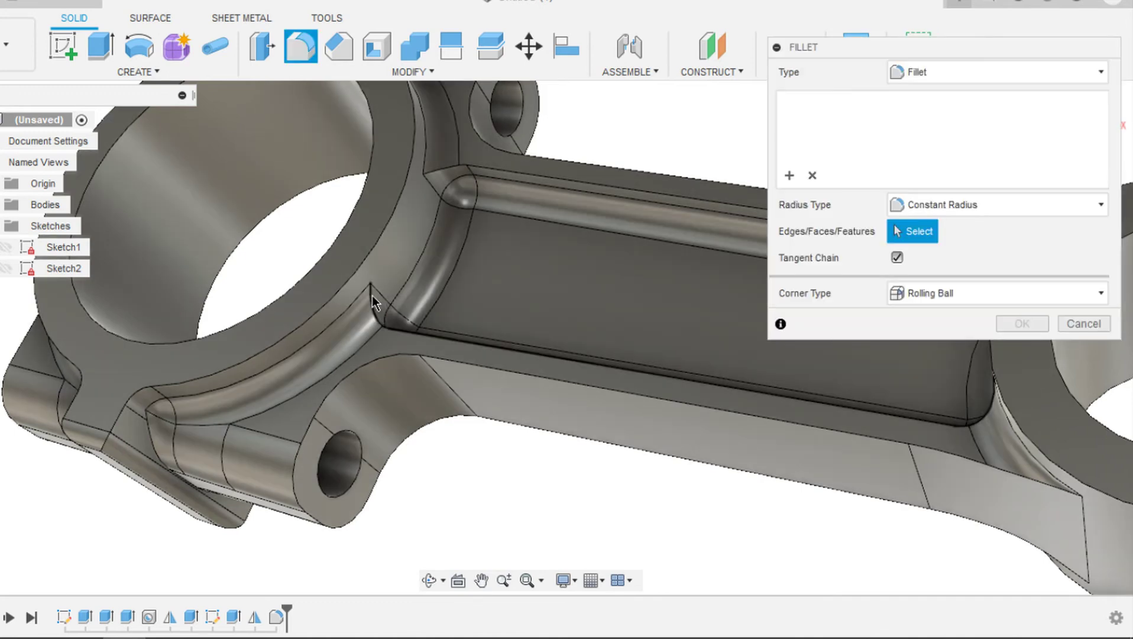
pyautogui.click(408, 327)
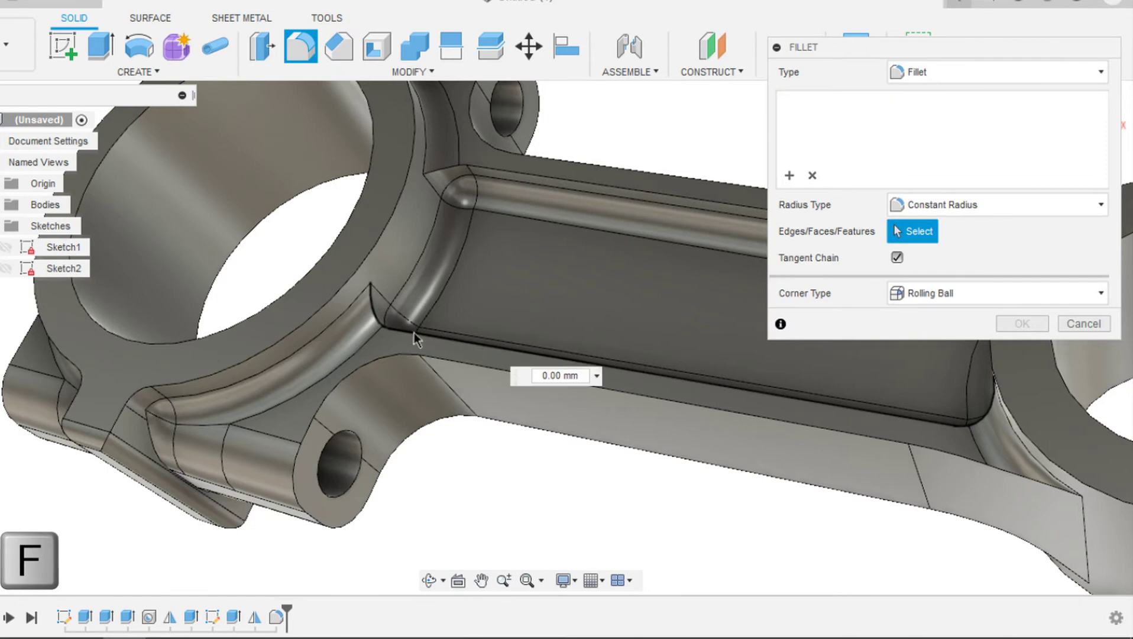
pyautogui.click(446, 362)
pyautogui.keyDown('shift'); pyautogui.moveTo(446, 361); pyautogui.dragTo(451, 394, button='middle'); pyautogui.keyUp('shift')
pyautogui.click(533, 227)
pyautogui.click(543, 243)
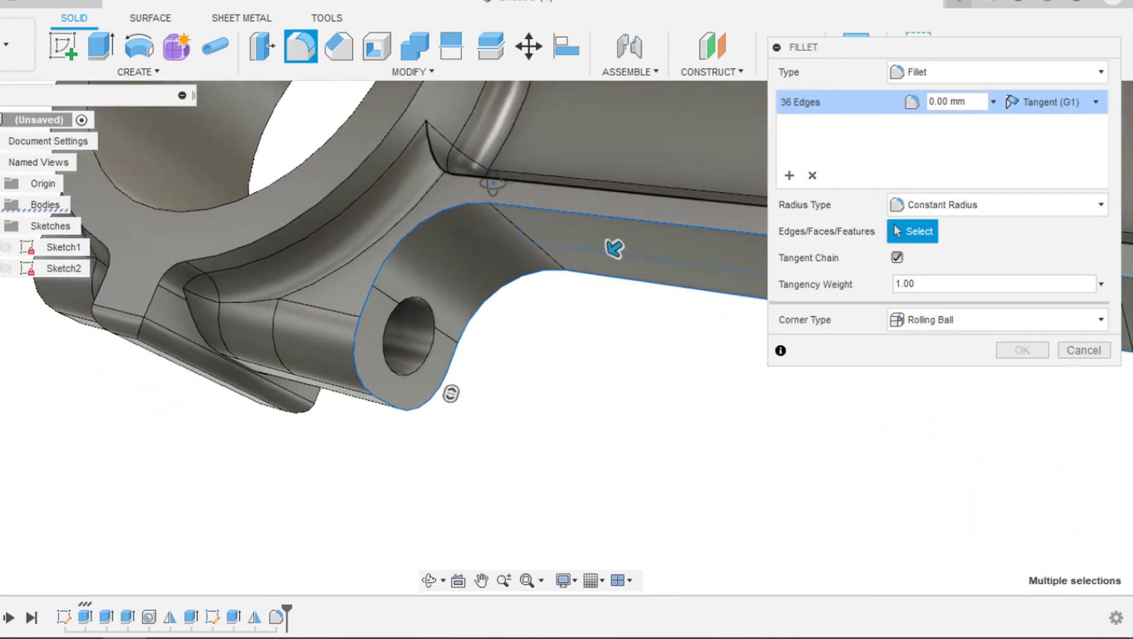
pyautogui.click(461, 179)
pyautogui.moveTo(462, 179); pyautogui.dragTo(302, 371, button='middle')
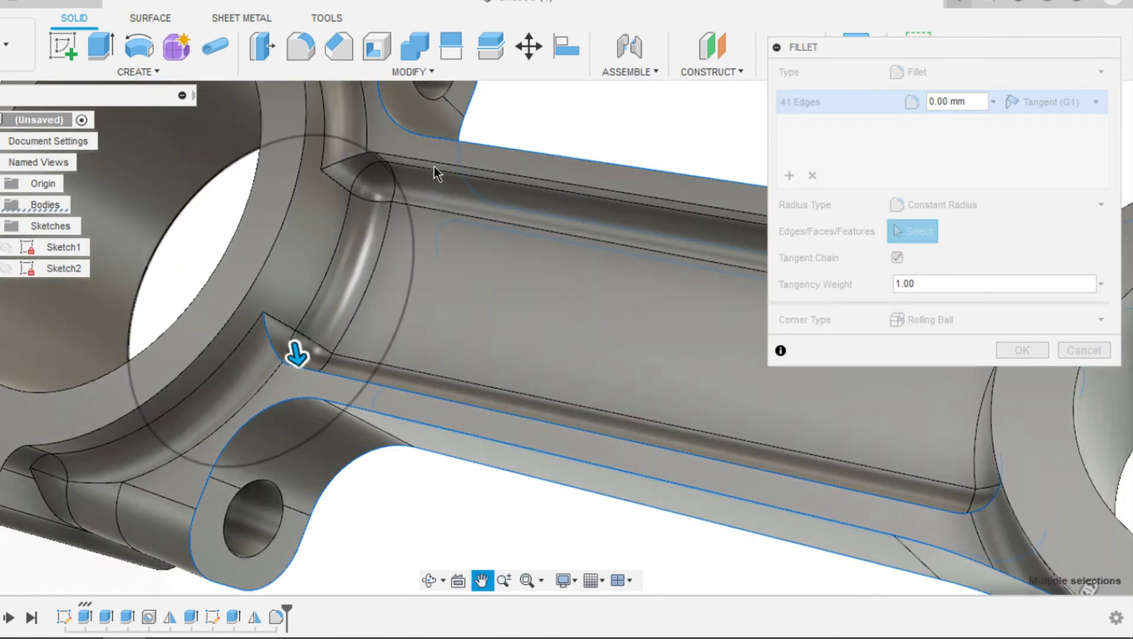
pyautogui.click(433, 165)
pyautogui.scroll(-4, 434, 164)
pyautogui.keyDown('shift'); pyautogui.moveTo(433, 165); pyautogui.dragTo(598, 198, button='middle'); pyautogui.keyUp('shift')
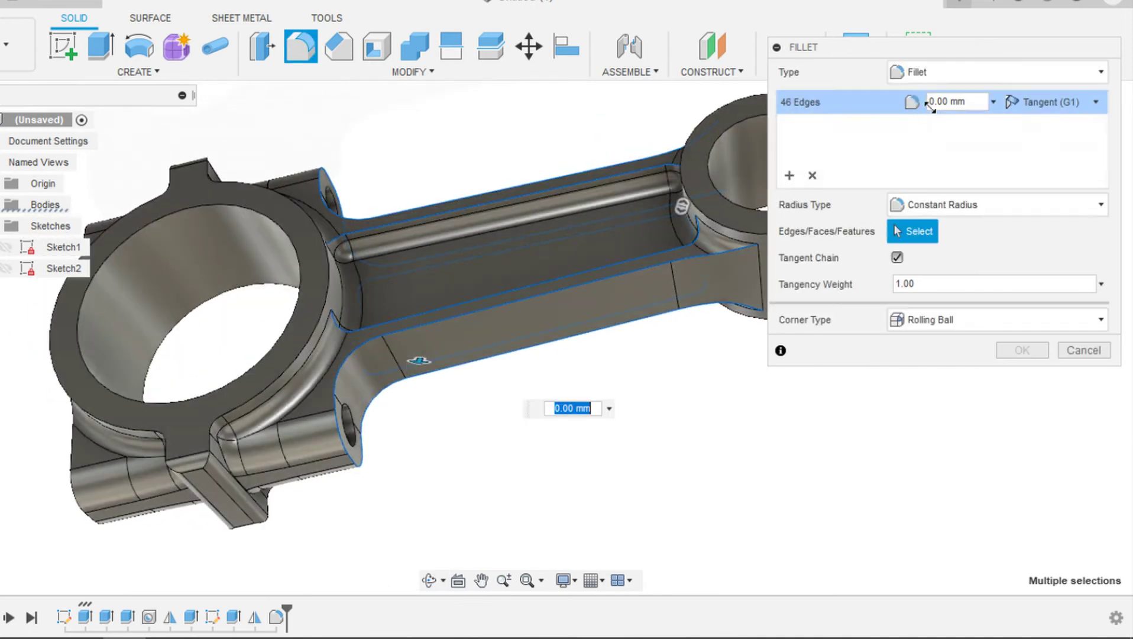
# - Set the radius of the beam edge fillet to 1 mm and apply it
pyautogui.click(930, 103)
pyautogui.write('1')
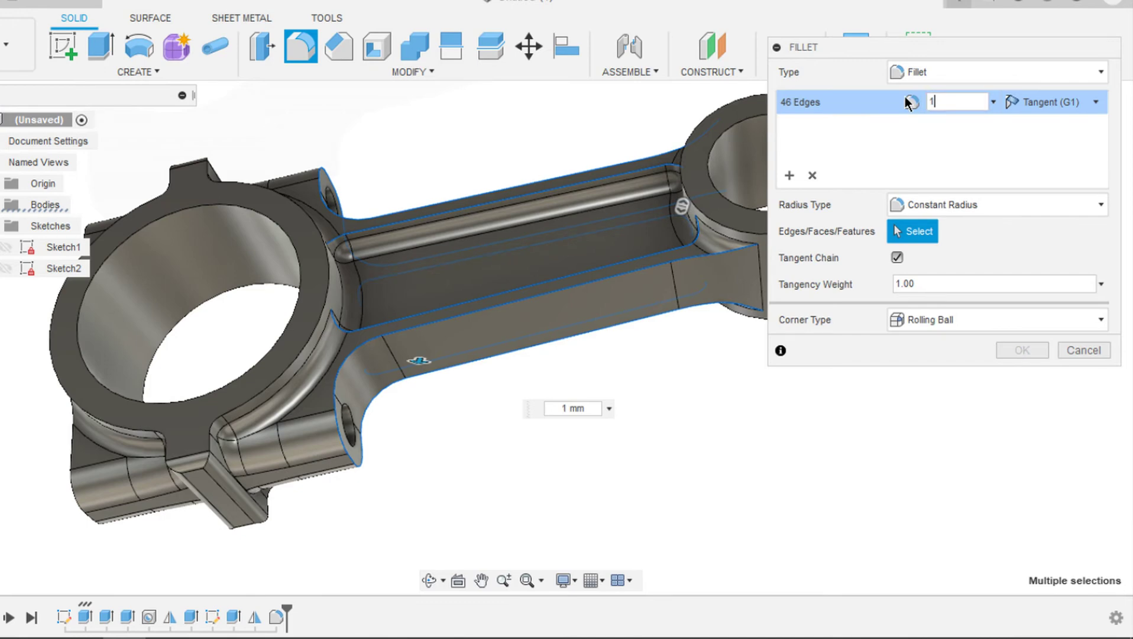
pyautogui.keyDown('shift'); pyautogui.moveTo(909, 102); pyautogui.dragTo(924, 140, button='middle'); pyautogui.keyUp('shift')
pyautogui.click(1014, 349)
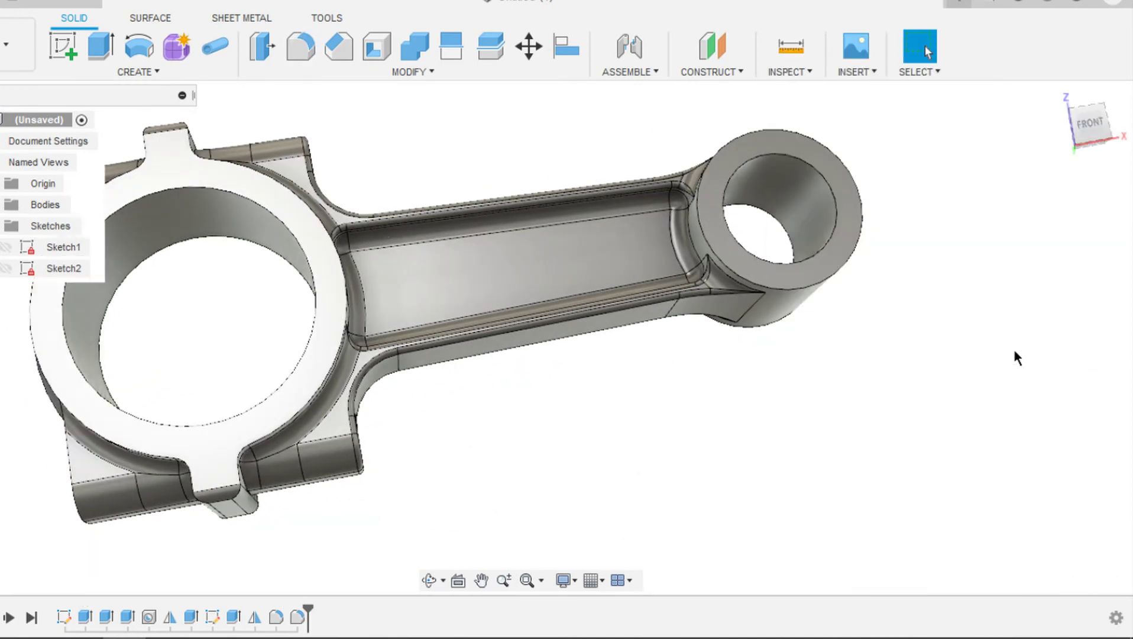
pyautogui.scroll(-3, 1013, 346)
pyautogui.keyDown('shift'); pyautogui.moveTo(1012, 347); pyautogui.dragTo(1014, 350, button='middle'); pyautogui.keyUp('shift')
pyautogui.press('Escape')
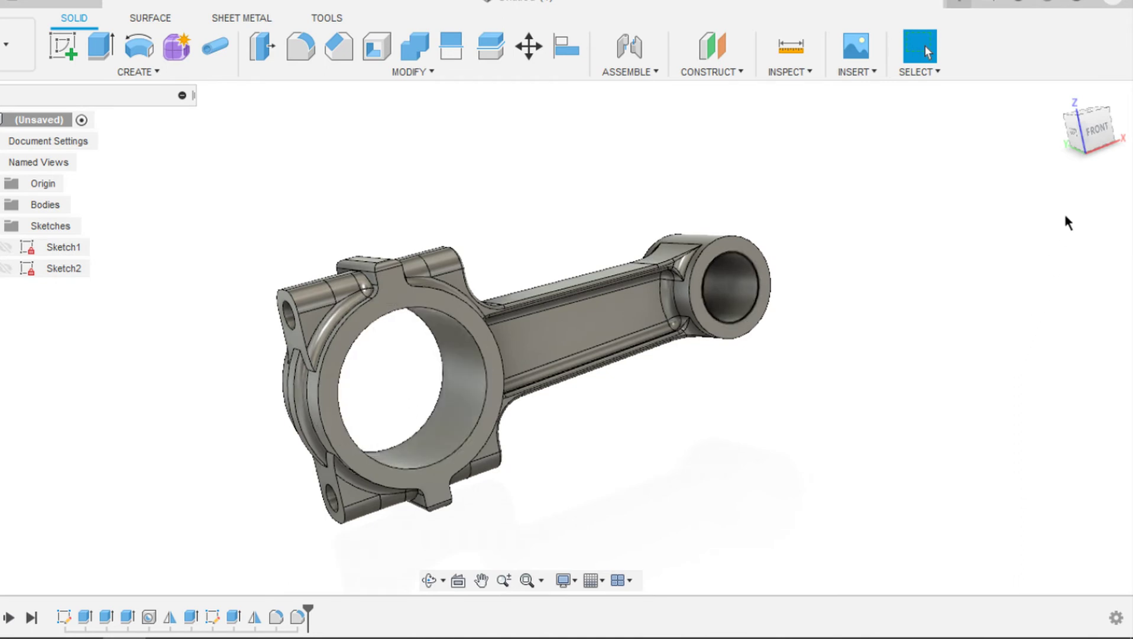
# - Show Sketch1, reopen it for editing, and offset the 44 mm big-end circle inward by 1.8 mm
pyautogui.click(1095, 138)
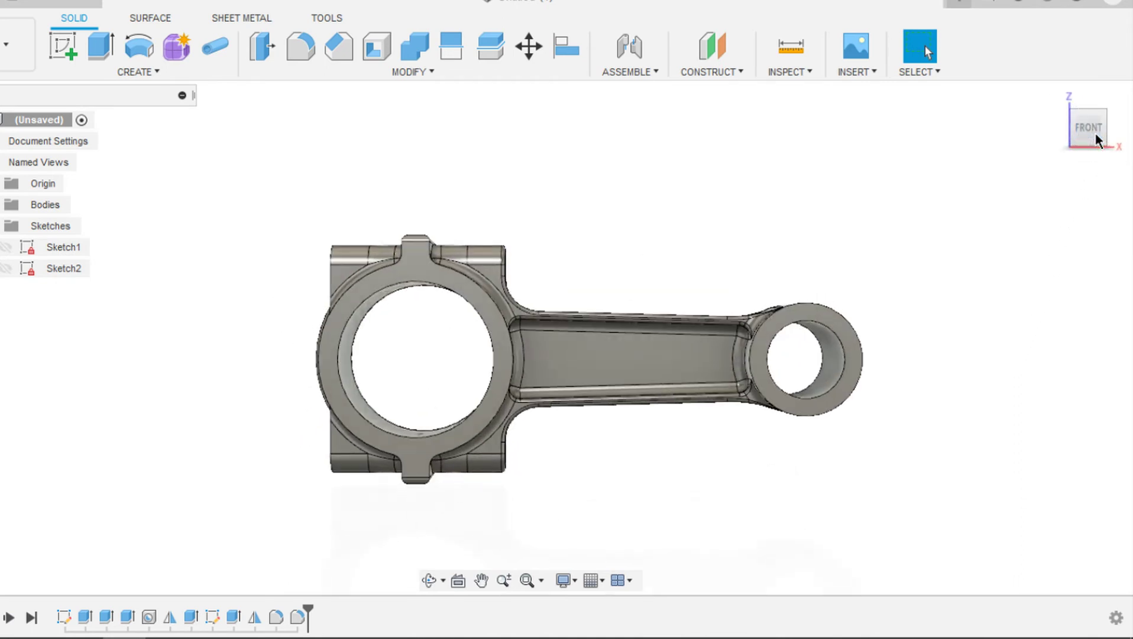
pyautogui.moveTo(600, 224); pyautogui.dragTo(599, 228, button='middle')
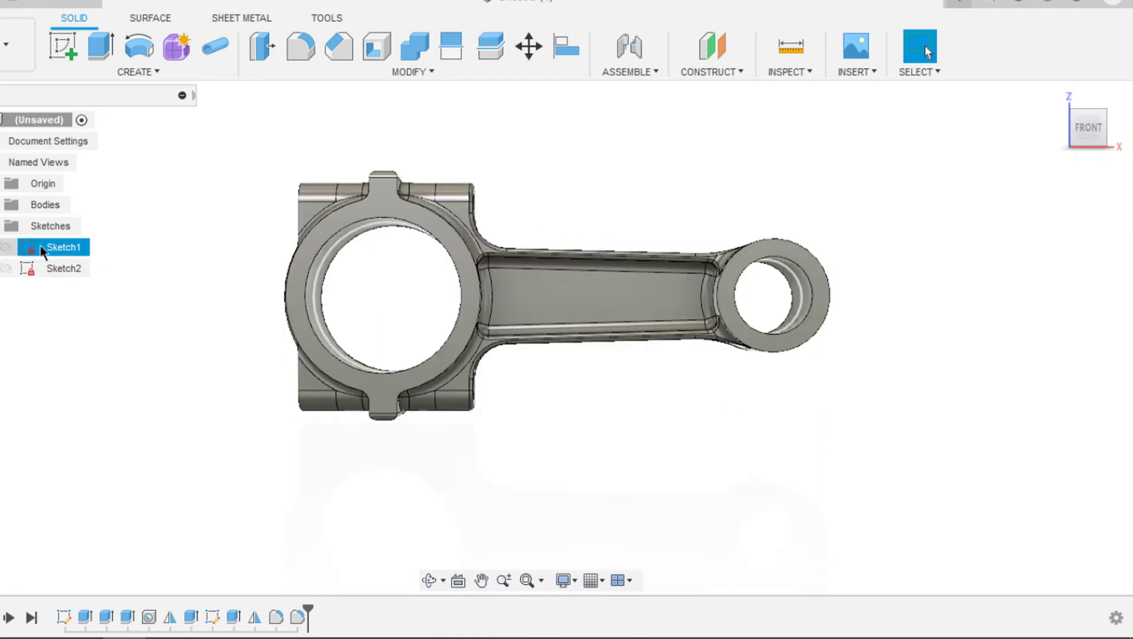
pyautogui.click(7, 247)
pyautogui.rightClick(50, 253)
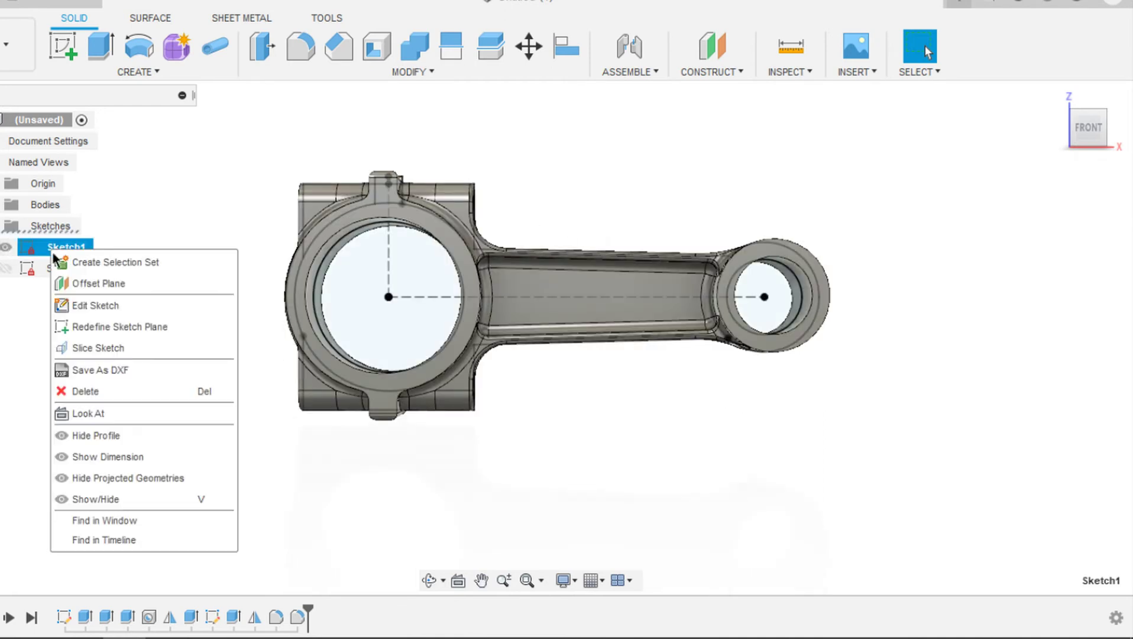
pyautogui.click(93, 306)
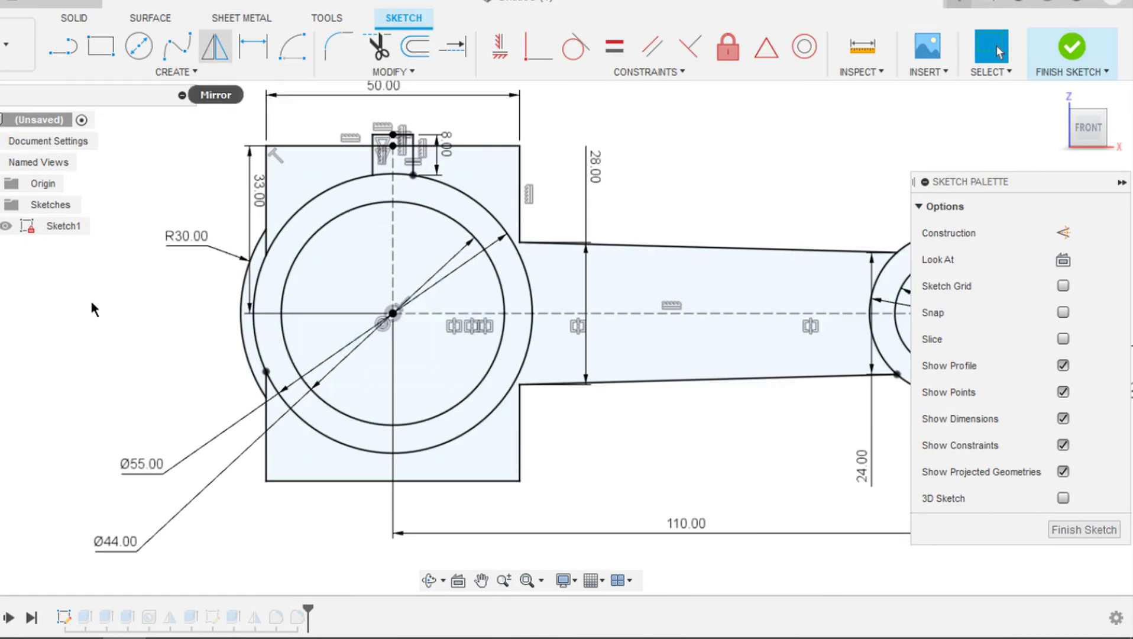
pyautogui.click(415, 46)
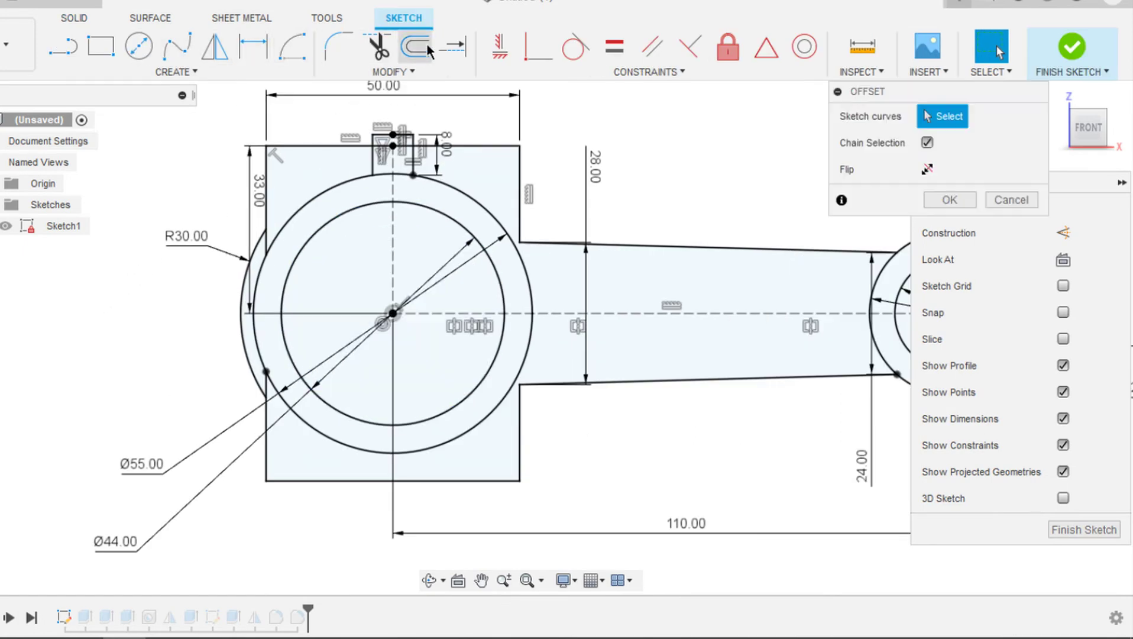
pyautogui.click(362, 214)
pyautogui.moveTo(354, 211); pyautogui.dragTo(361, 224)
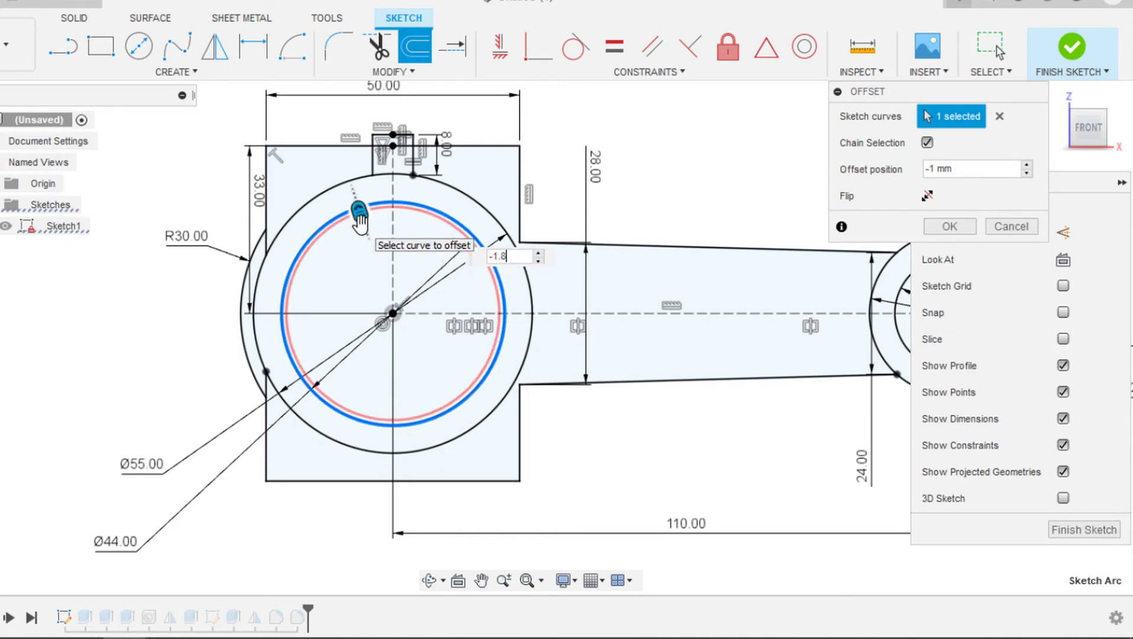
pyautogui.press('Return')
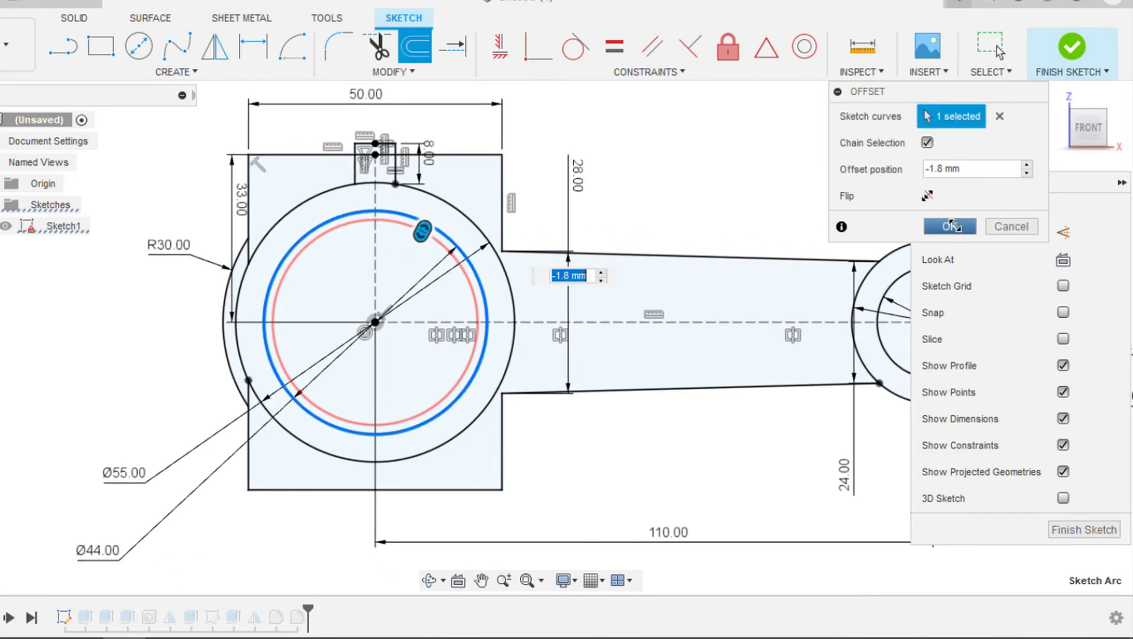
pyautogui.click(950, 226)
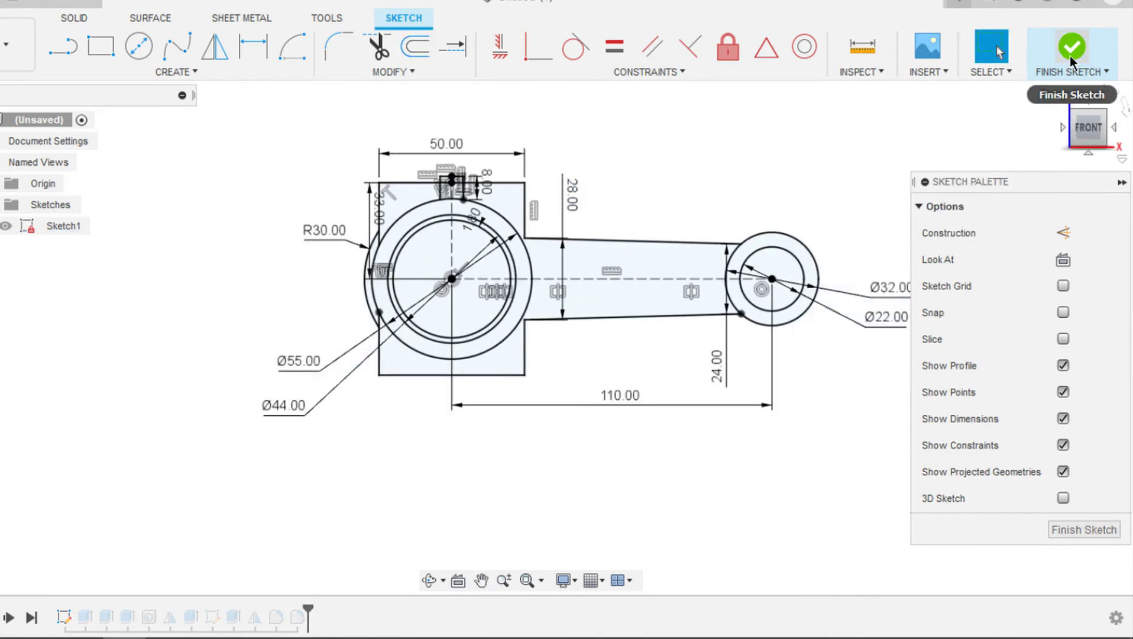
pyautogui.click(1072, 60)
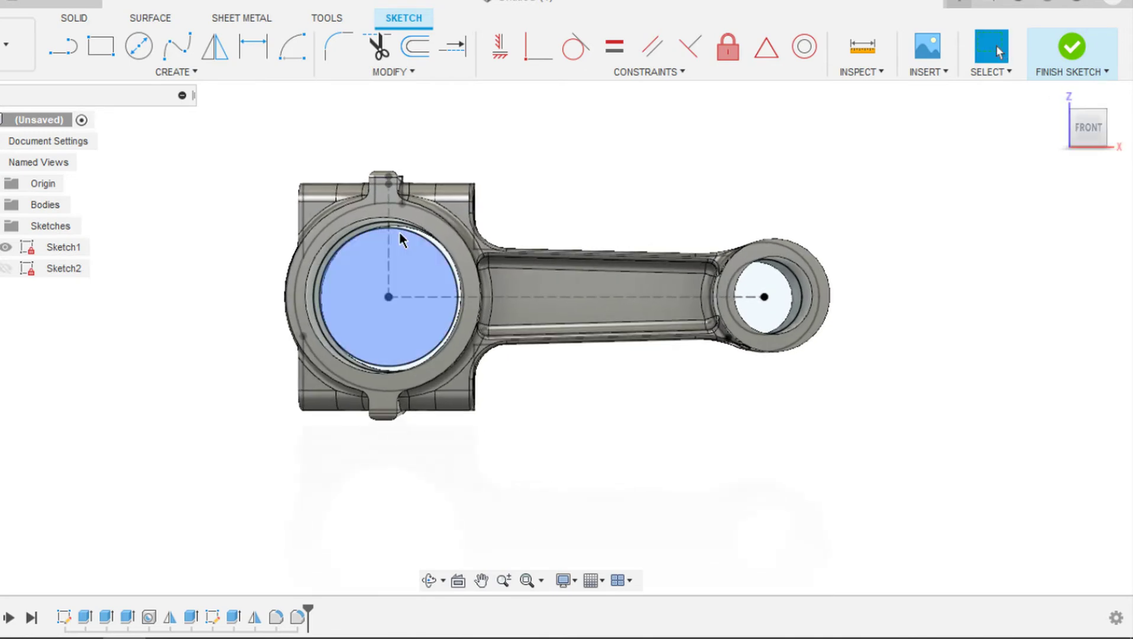
# - Start an equal-distance chamfer on the big-end bore's rim edges at both faces
pyautogui.scroll(5, 400, 239)
pyautogui.keyDown('shift'); pyautogui.moveTo(461, 245); pyautogui.dragTo(382, 242, button='middle'); pyautogui.keyUp('shift')
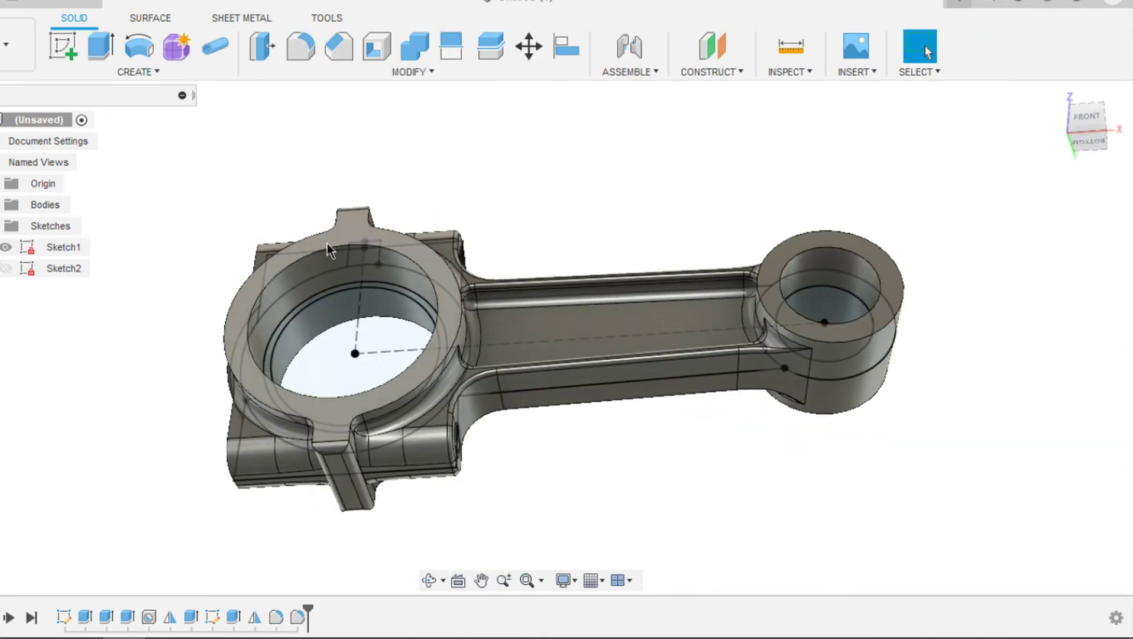
pyautogui.scroll(3, 316, 248)
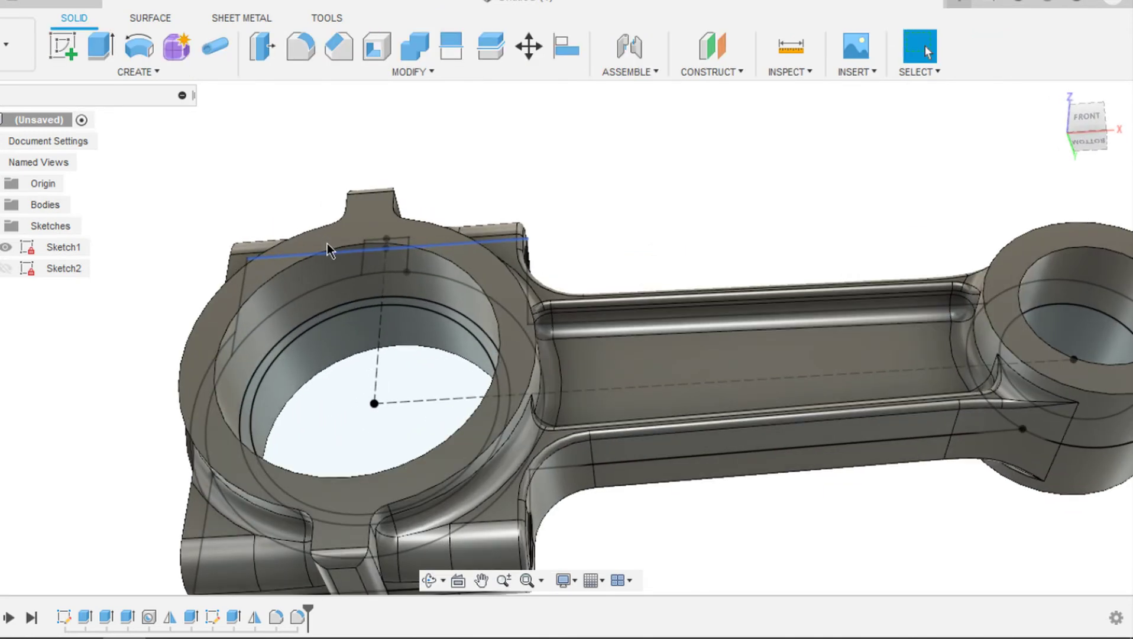
pyautogui.click(335, 59)
pyautogui.scroll(2, 267, 279)
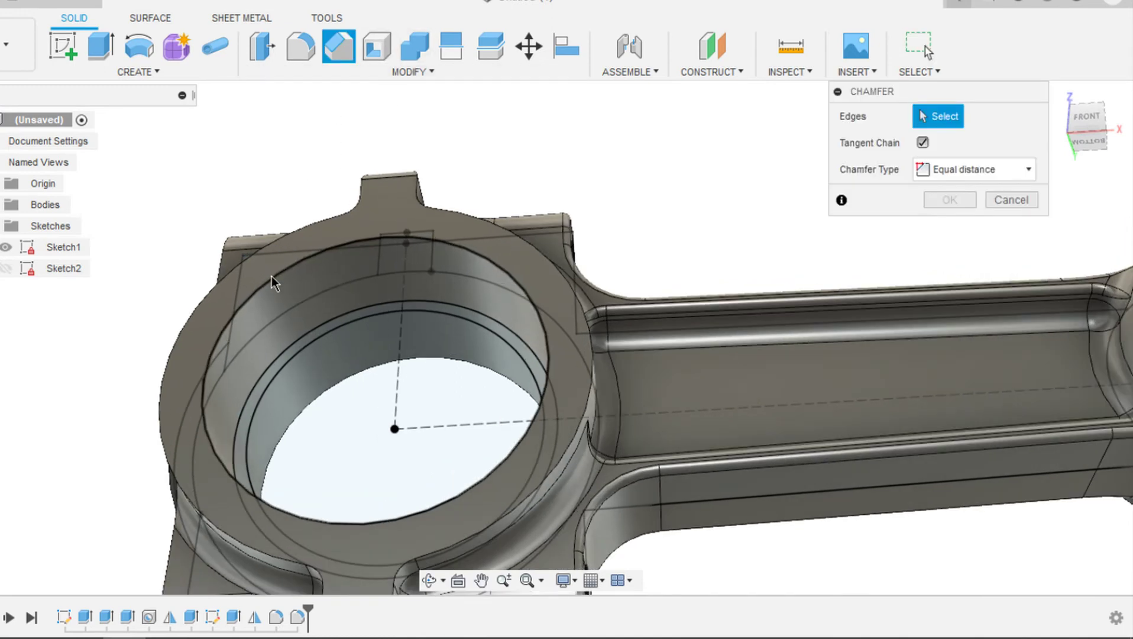
pyautogui.click(272, 278)
pyautogui.keyDown('shift'); pyautogui.moveTo(271, 272); pyautogui.dragTo(216, 328, button='middle'); pyautogui.keyUp('shift')
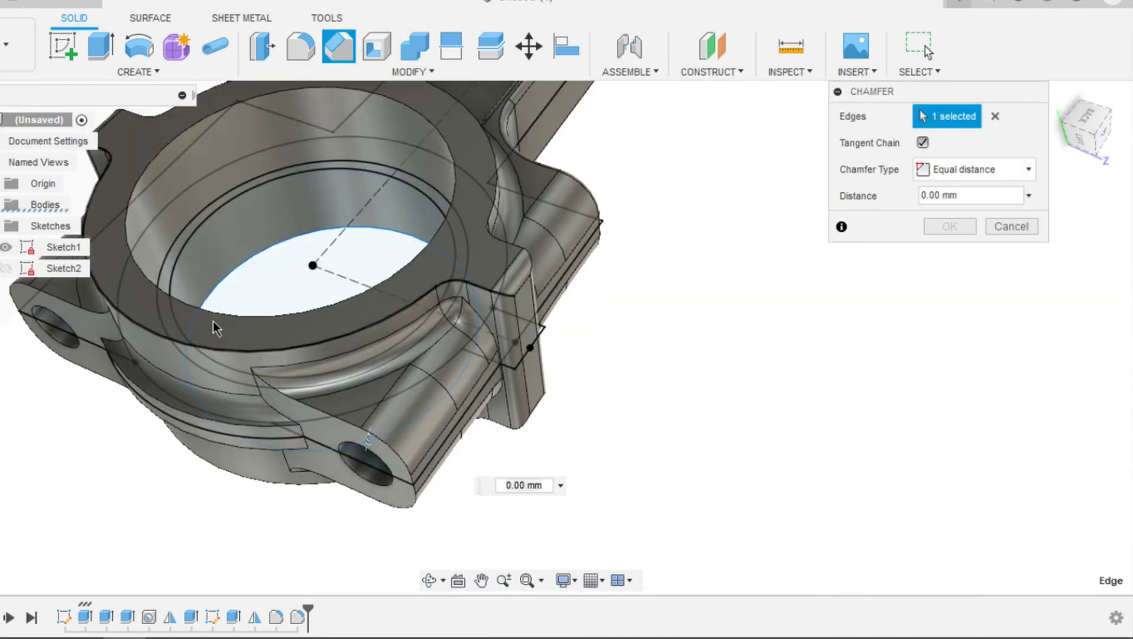
pyautogui.scroll(2, 215, 328)
pyautogui.click(213, 322)
# - Set the big-end bore chamfer distance to 2 mm and apply it
pyautogui.scroll(-5, 214, 322)
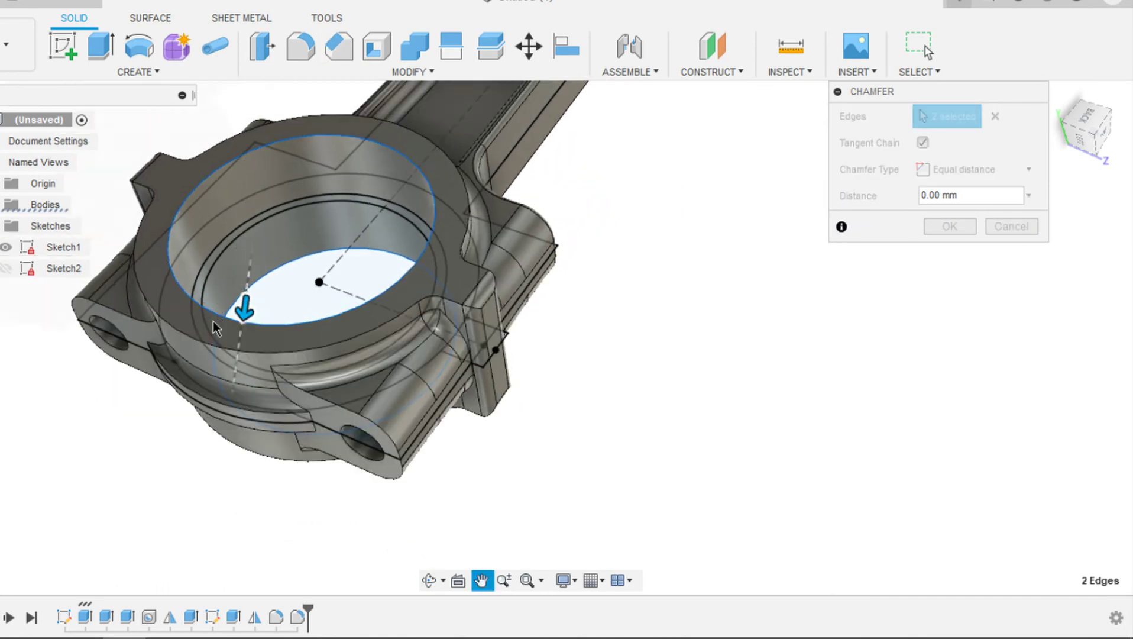
pyautogui.scroll(5, 214, 322)
pyautogui.scroll(2, 214, 322)
pyautogui.scroll(-3, 214, 321)
pyautogui.moveTo(219, 321); pyautogui.dragTo(376, 214, button='middle')
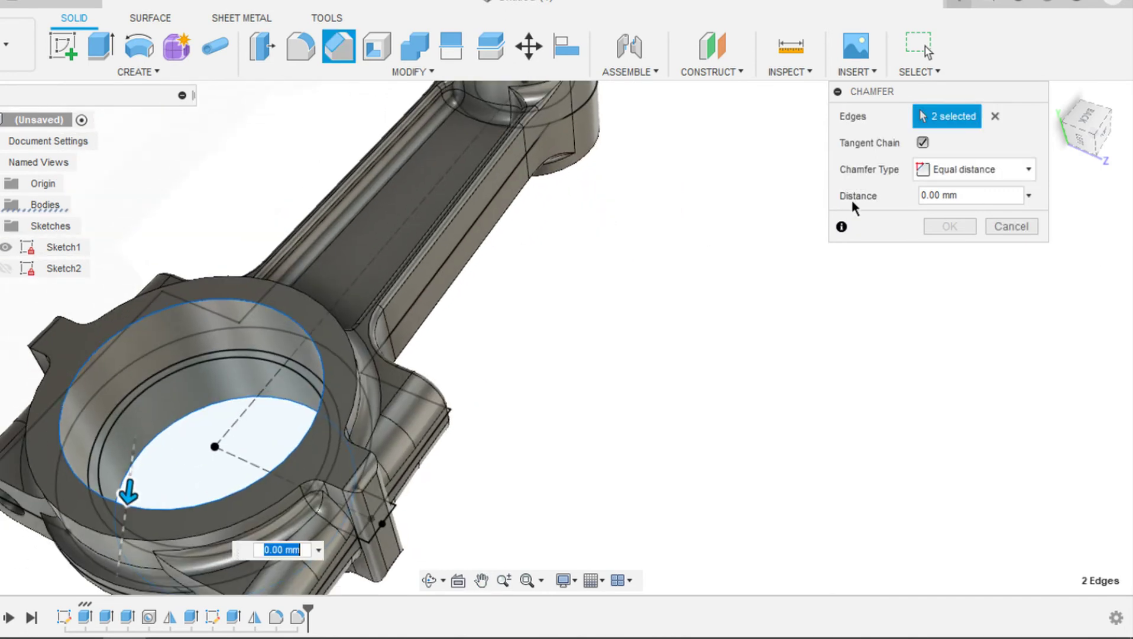
pyautogui.click(992, 190)
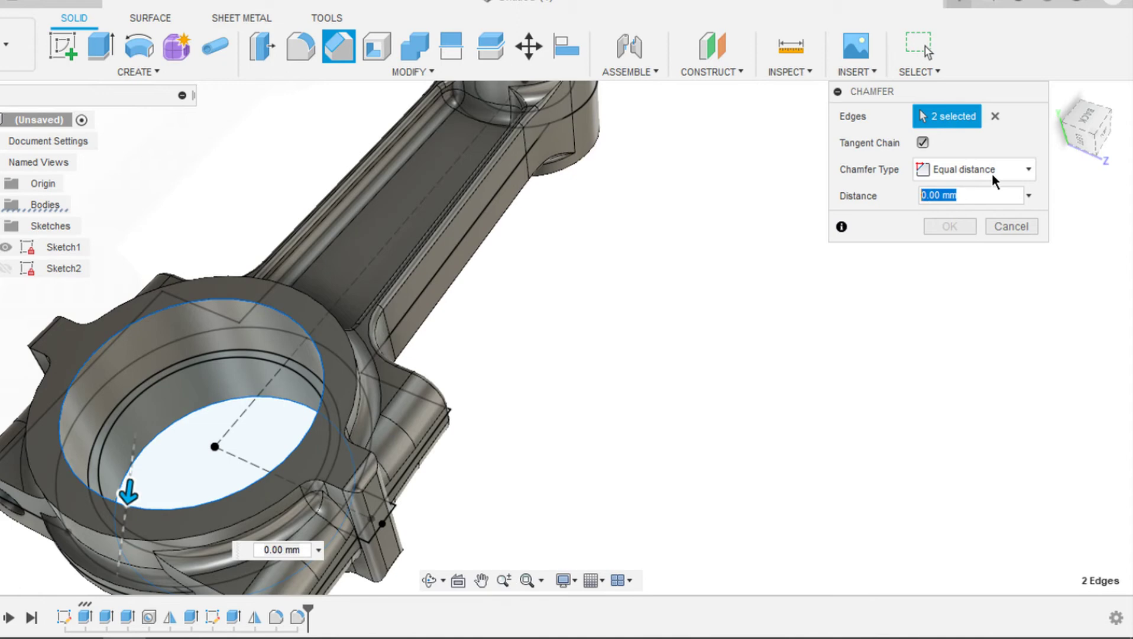
pyautogui.write('2')
pyautogui.click(949, 226)
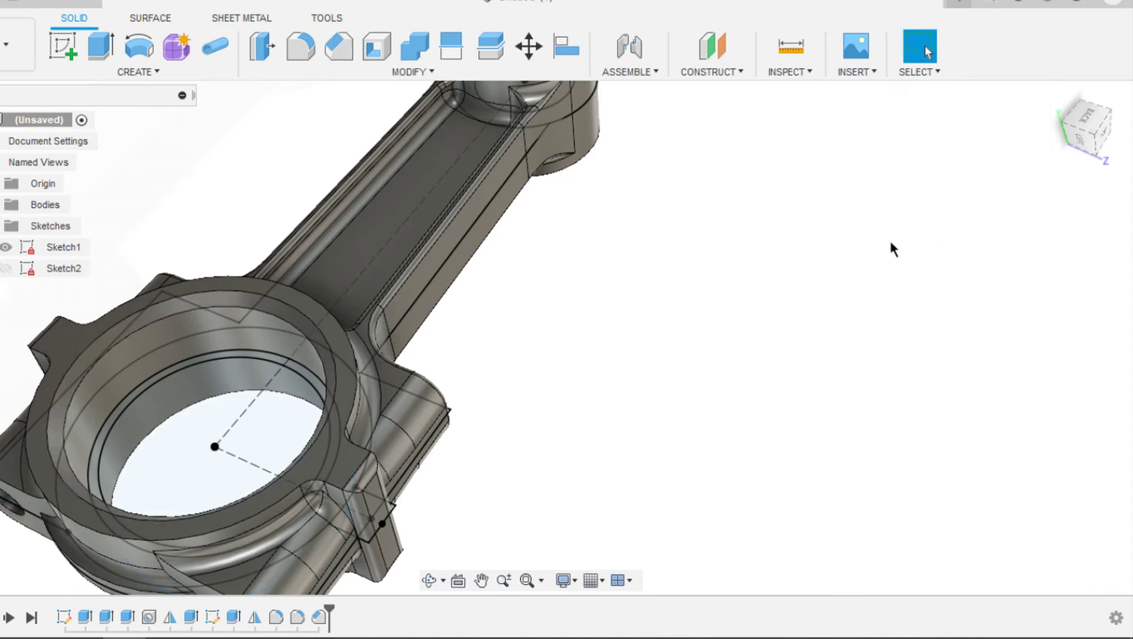
# - Chamfer the small-end bore's rim edges on both faces with an equal distance of 1 mm
pyautogui.scroll(-3, 644, 314)
pyautogui.moveTo(642, 315); pyautogui.dragTo(644, 319, button='middle')
pyautogui.rightClick(645, 315)
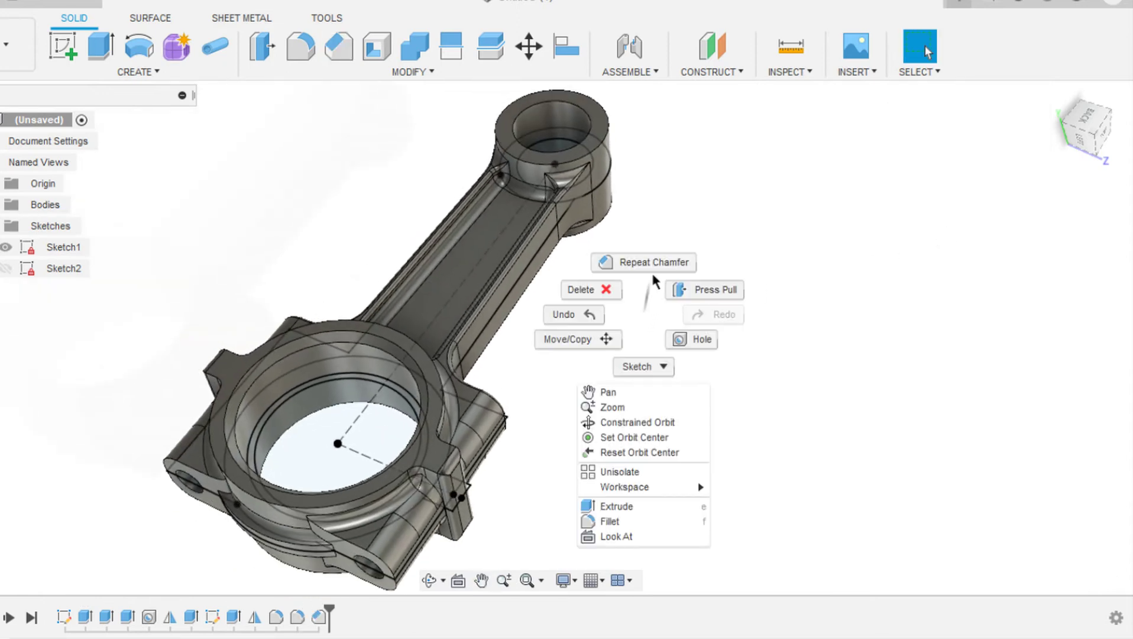
pyautogui.click(652, 264)
pyautogui.scroll(3, 583, 156)
pyautogui.click(549, 102)
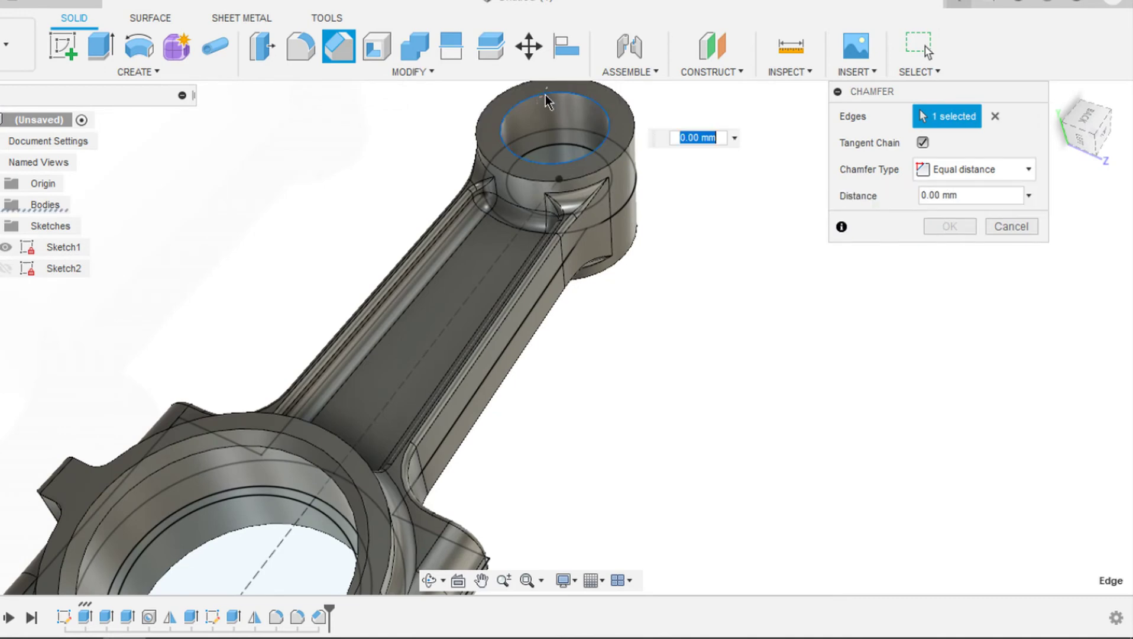
pyautogui.keyDown('shift'); pyautogui.moveTo(547, 101); pyautogui.dragTo(642, 201, button='middle'); pyautogui.keyUp('shift')
pyautogui.click(699, 262)
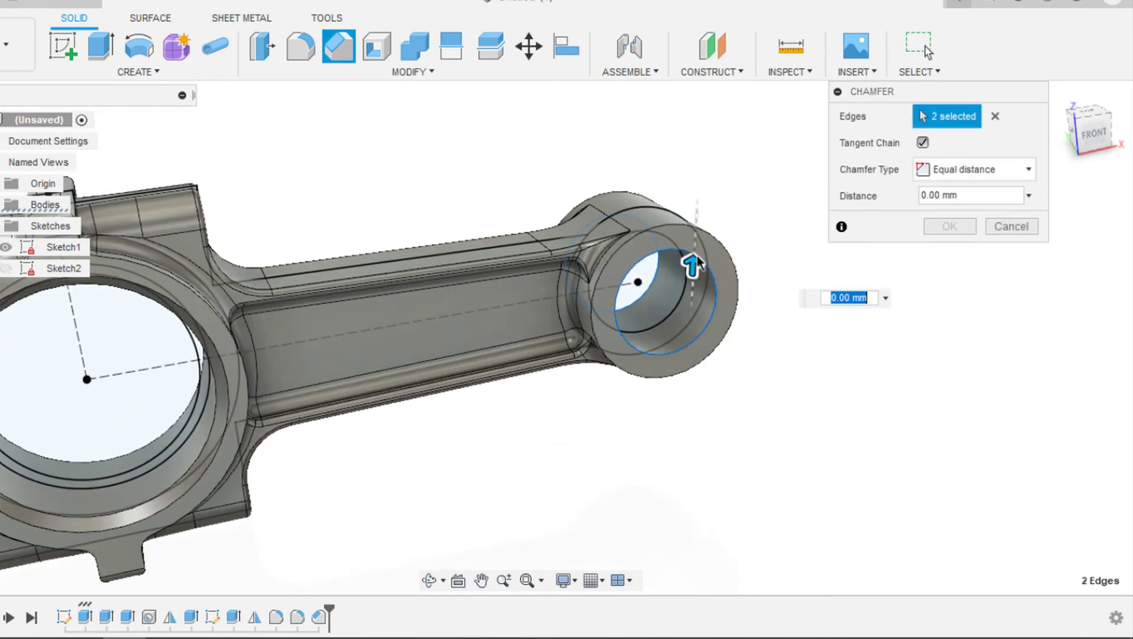
pyautogui.write('1')
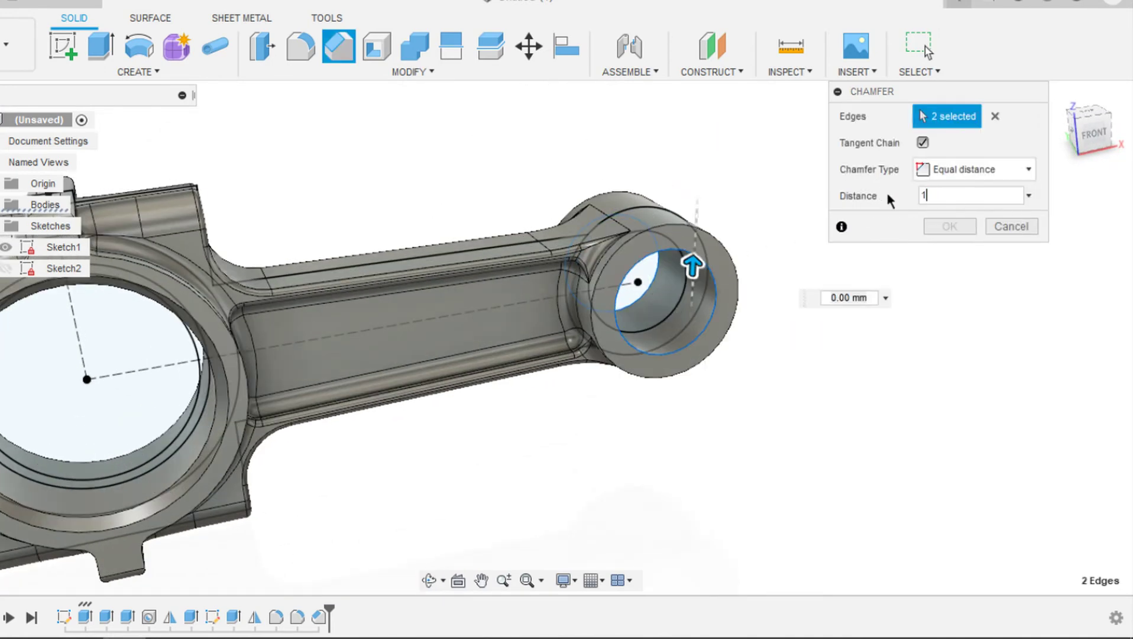
pyautogui.click(942, 230)
# - Reopen Sketch1 for editing and offset the 22 mm small-end circle inward by 1.8 mm
pyautogui.scroll(-3, 942, 231)
pyautogui.keyDown('shift'); pyautogui.moveTo(942, 230); pyautogui.dragTo(532, 260, button='middle'); pyautogui.keyUp('shift')
pyautogui.scroll(3, 532, 260)
pyautogui.moveTo(230, 235); pyautogui.dragTo(166, 230, button='middle')
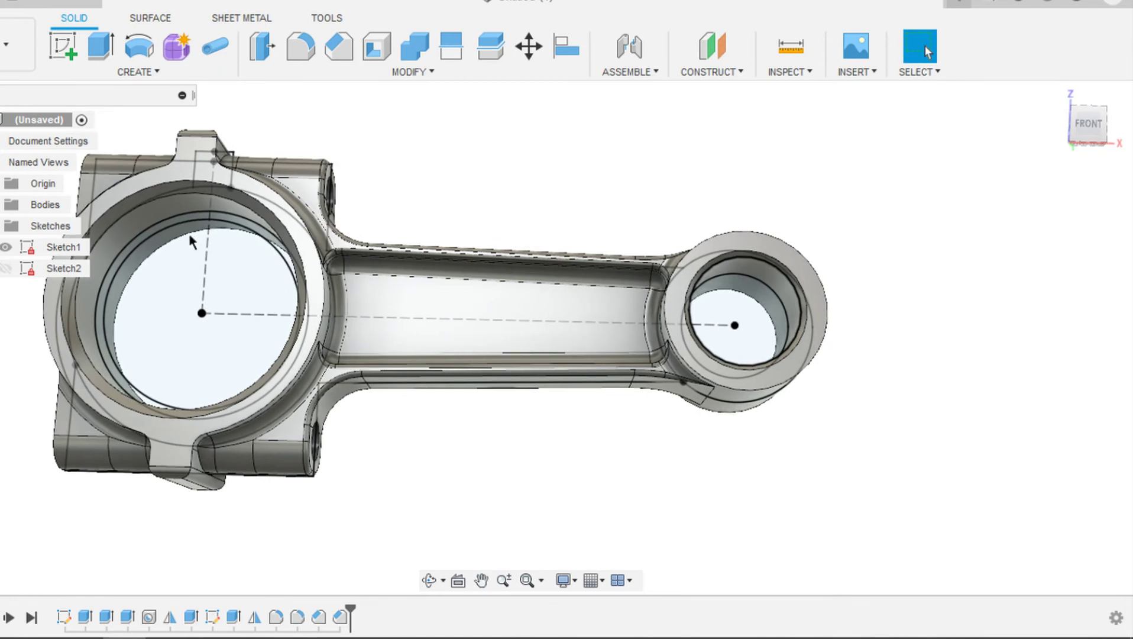
pyautogui.doubleClick(68, 250)
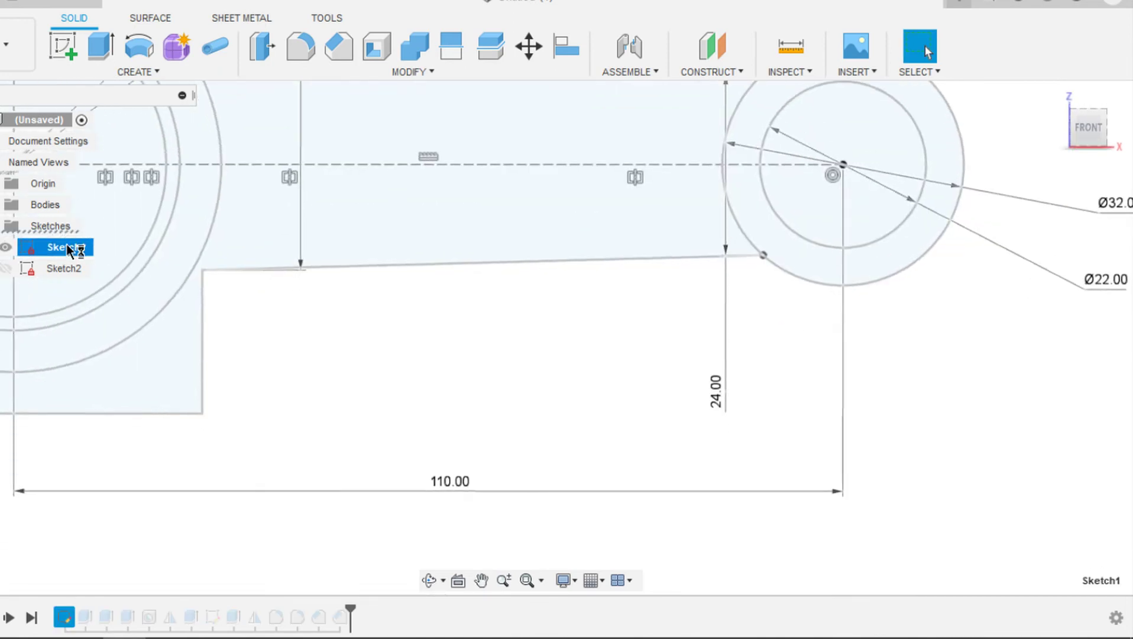
pyautogui.click(415, 46)
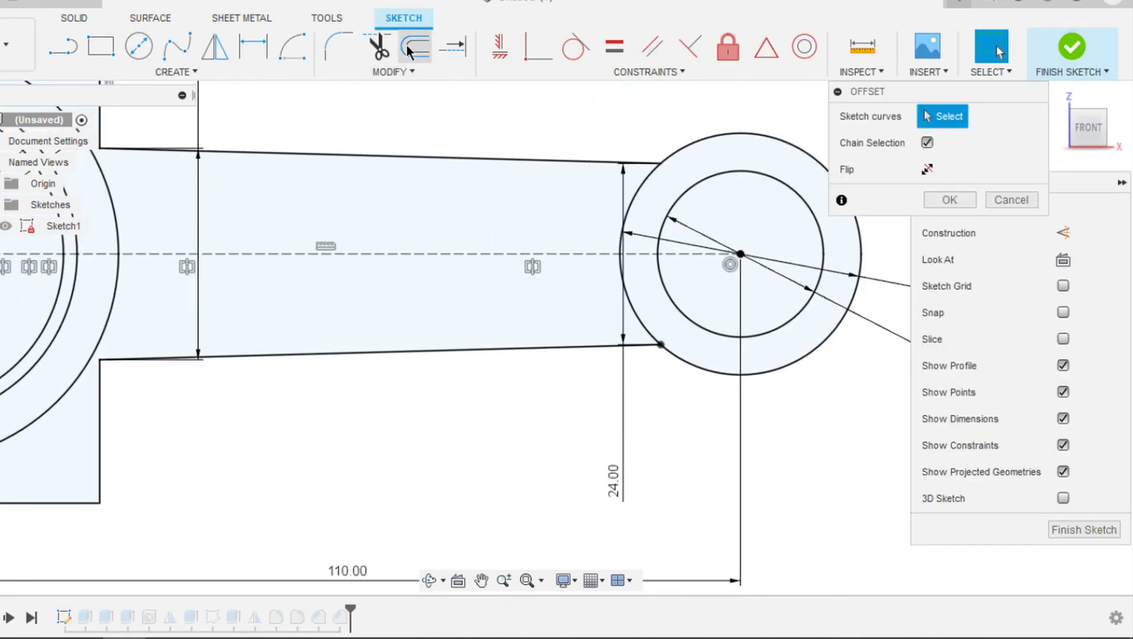
pyautogui.click(709, 183)
pyautogui.moveTo(710, 183); pyautogui.dragTo(477, 192, button='middle')
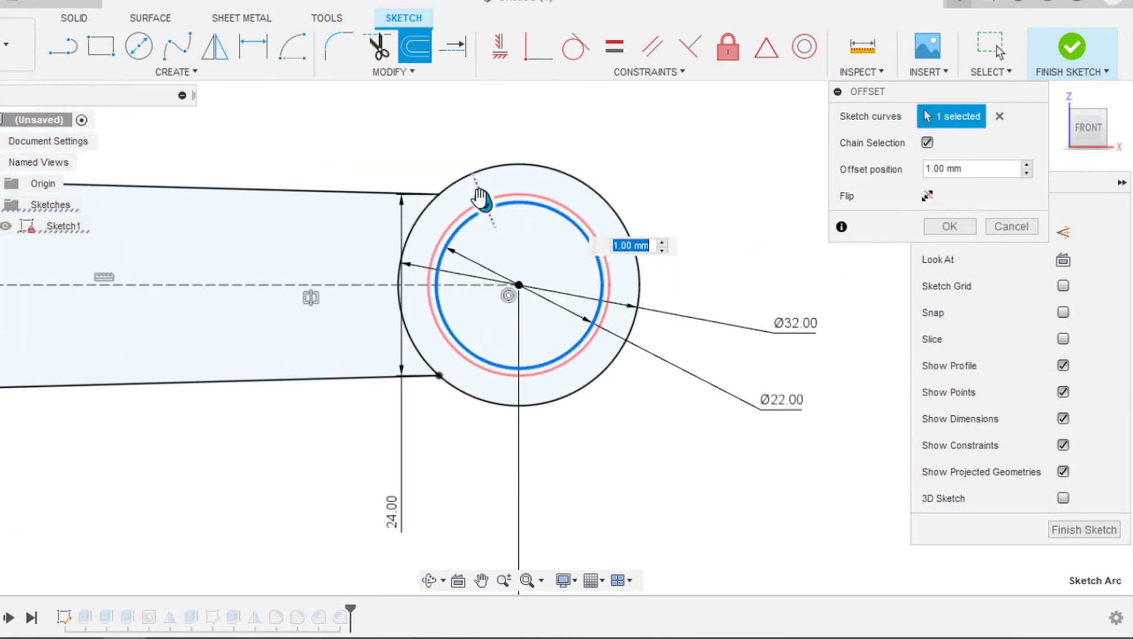
pyautogui.moveTo(495, 212); pyautogui.dragTo(501, 216)
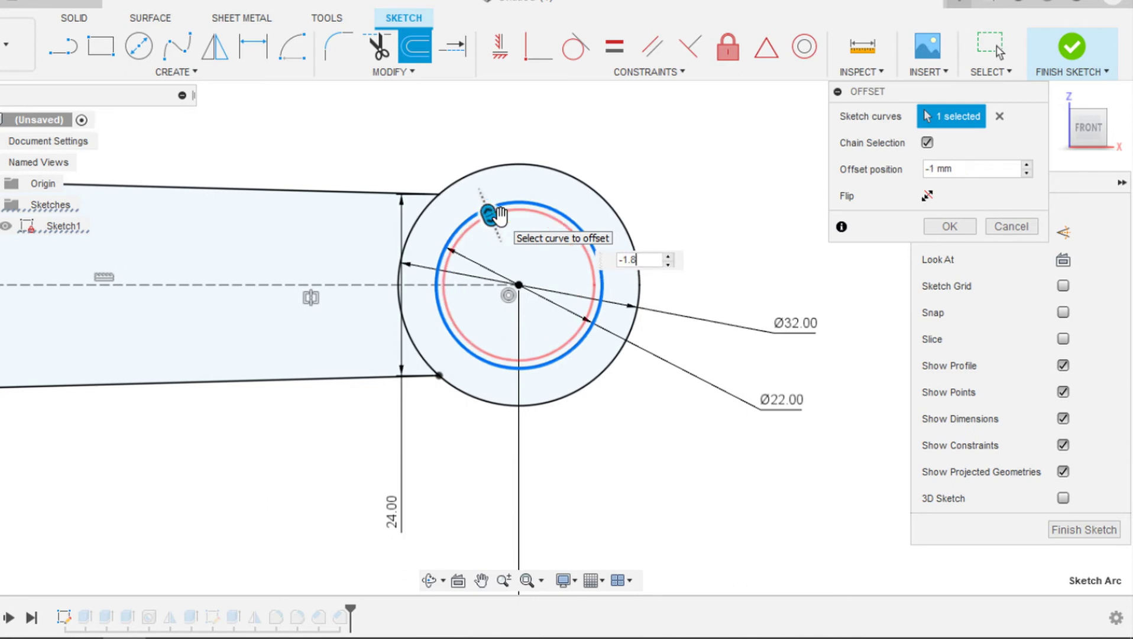
pyautogui.write('-1.8')
pyautogui.press('Return')
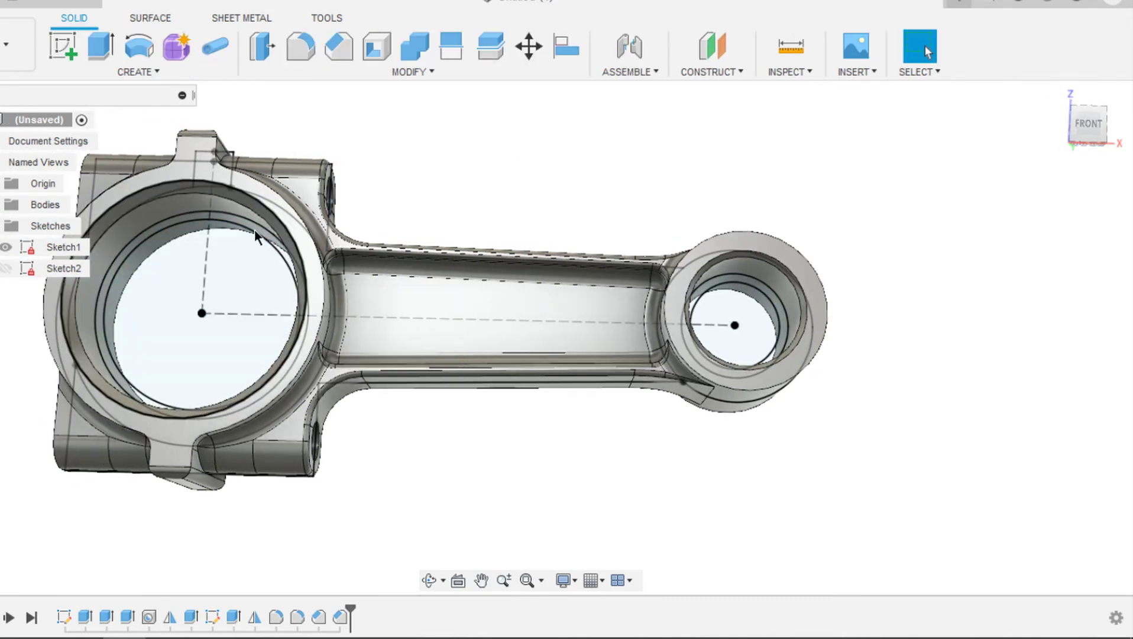
# - Start an extrusion of the two thin ring profiles inside the big-end and small-end bores
pyautogui.scroll(5, 257, 236)
pyautogui.scroll(2, 287, 243)
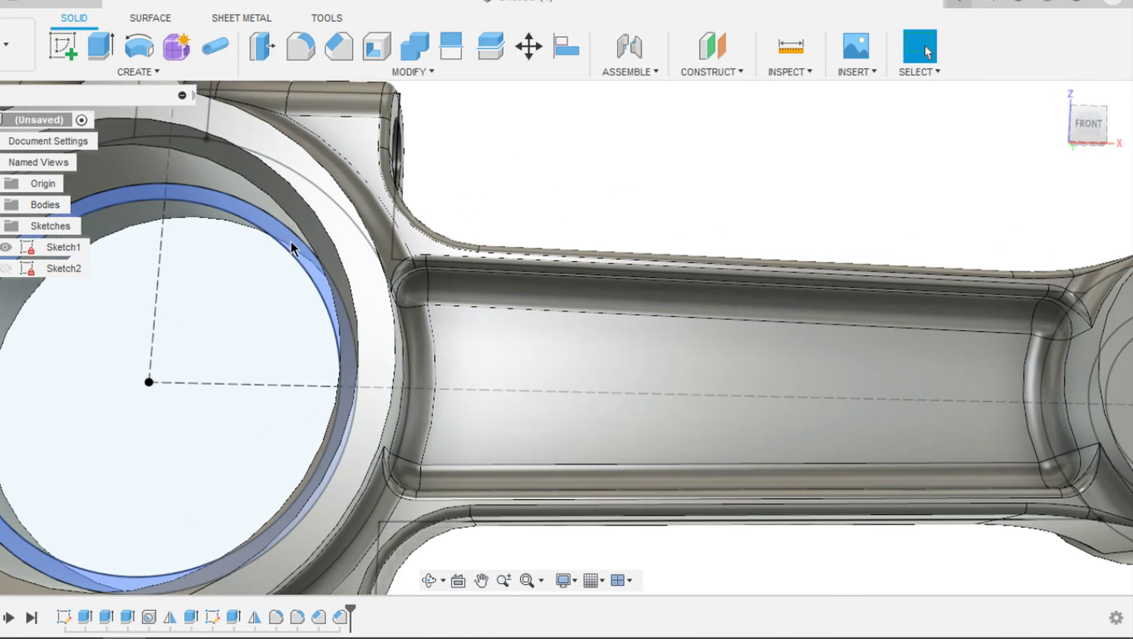
pyautogui.click(291, 246)
pyautogui.scroll(-2, 509, 281)
pyautogui.moveTo(509, 281); pyautogui.dragTo(420, 268, button='middle')
pyautogui.scroll(-3, 1029, 338)
pyautogui.moveTo(1029, 339); pyautogui.dragTo(744, 318, button='middle')
pyautogui.scroll(3, 744, 318)
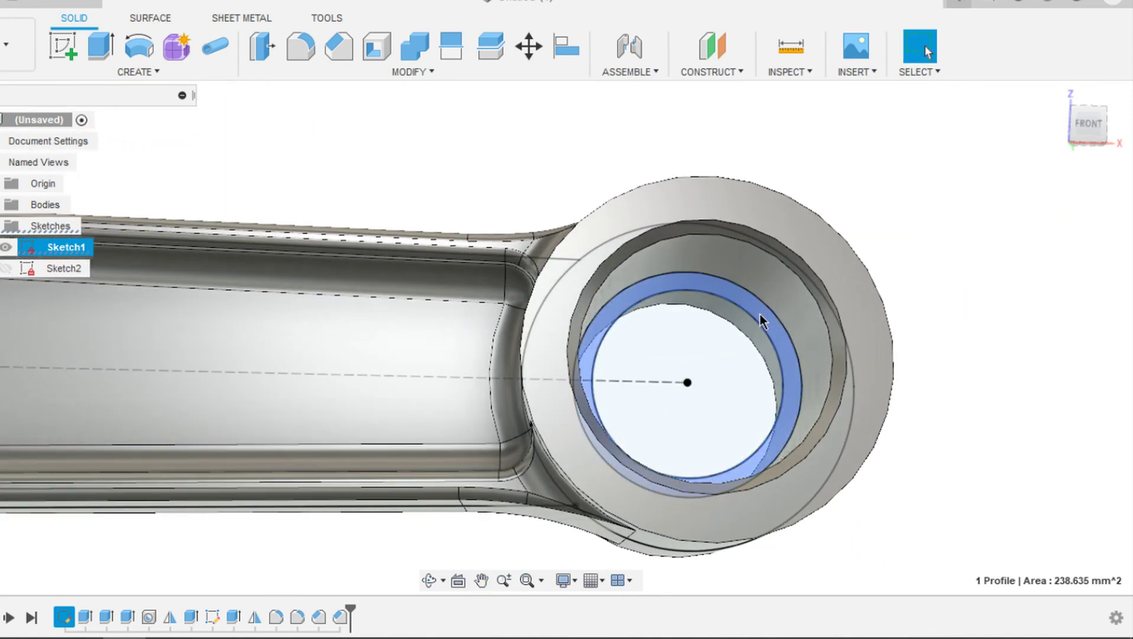
pyautogui.click(762, 321)
pyautogui.scroll(-3, 761, 321)
pyautogui.press('e')
pyautogui.scroll(-3, 761, 321)
pyautogui.scroll(-2, 761, 321)
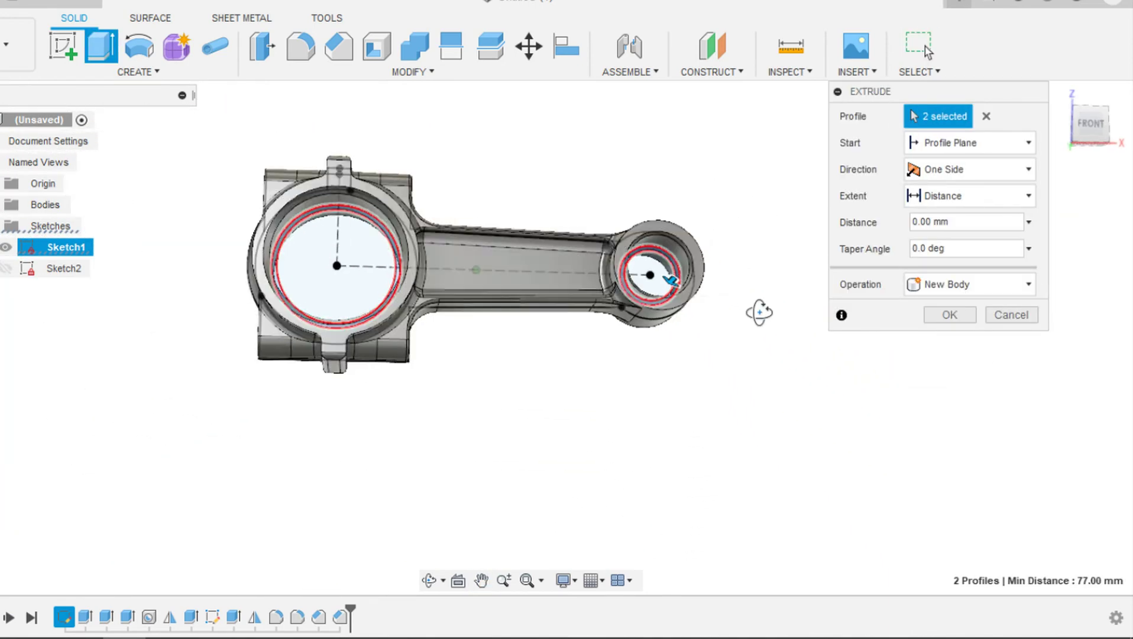
# - Extrude both rings symmetrically to a whole length of 24 mm as new bodies
pyautogui.keyDown('shift'); pyautogui.moveTo(757, 311); pyautogui.dragTo(822, 273, button='middle'); pyautogui.keyUp('shift')
pyautogui.click(932, 174)
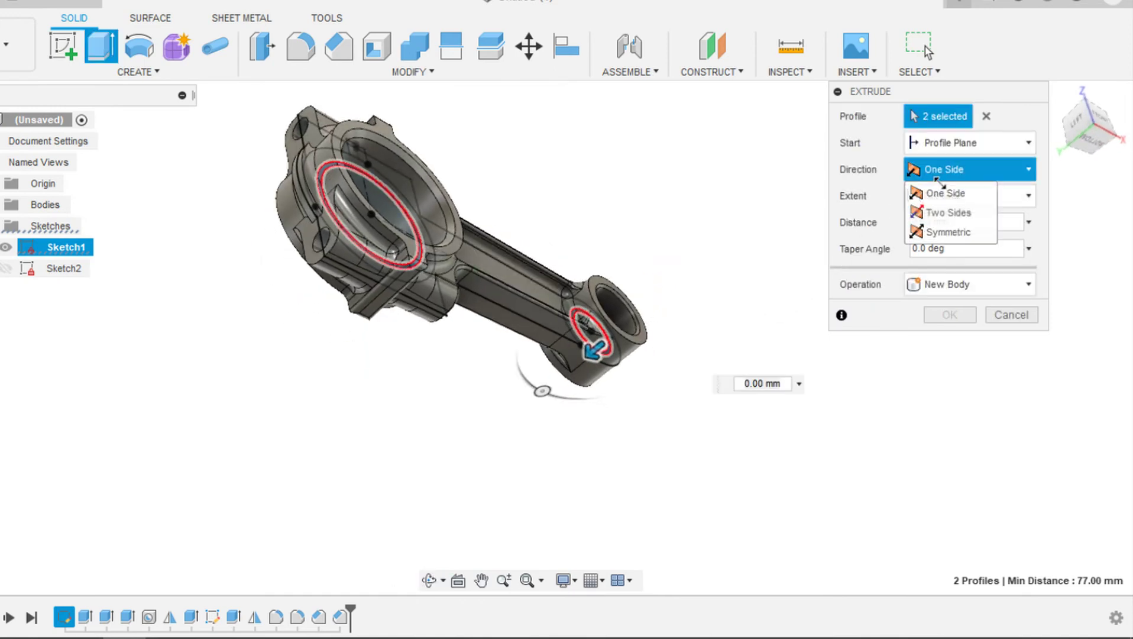
pyautogui.click(953, 233)
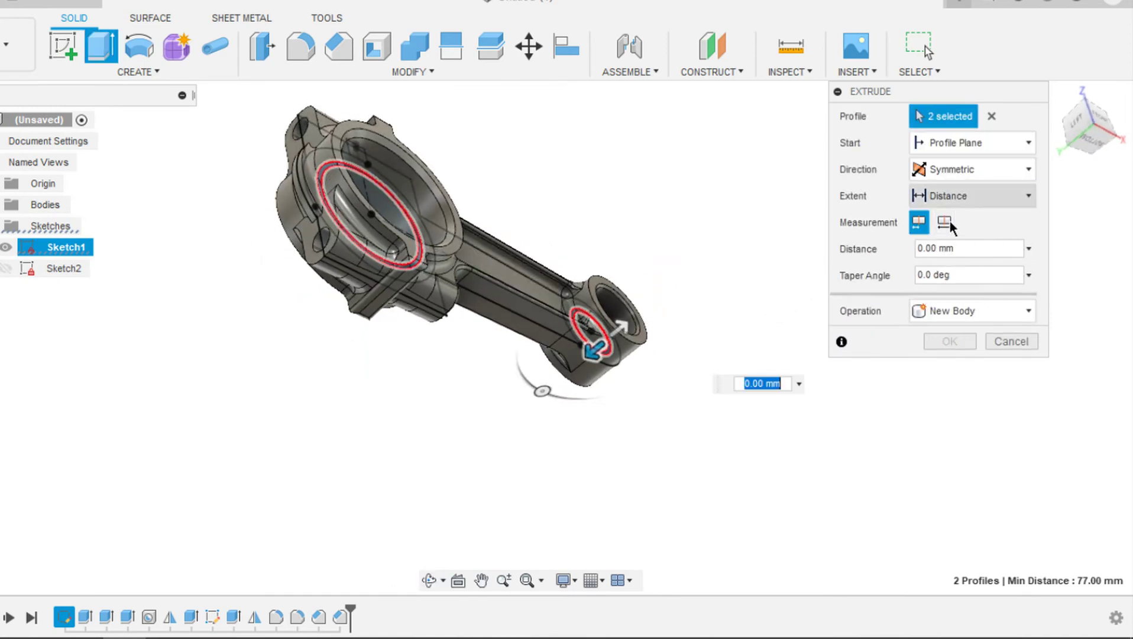
pyautogui.click(948, 225)
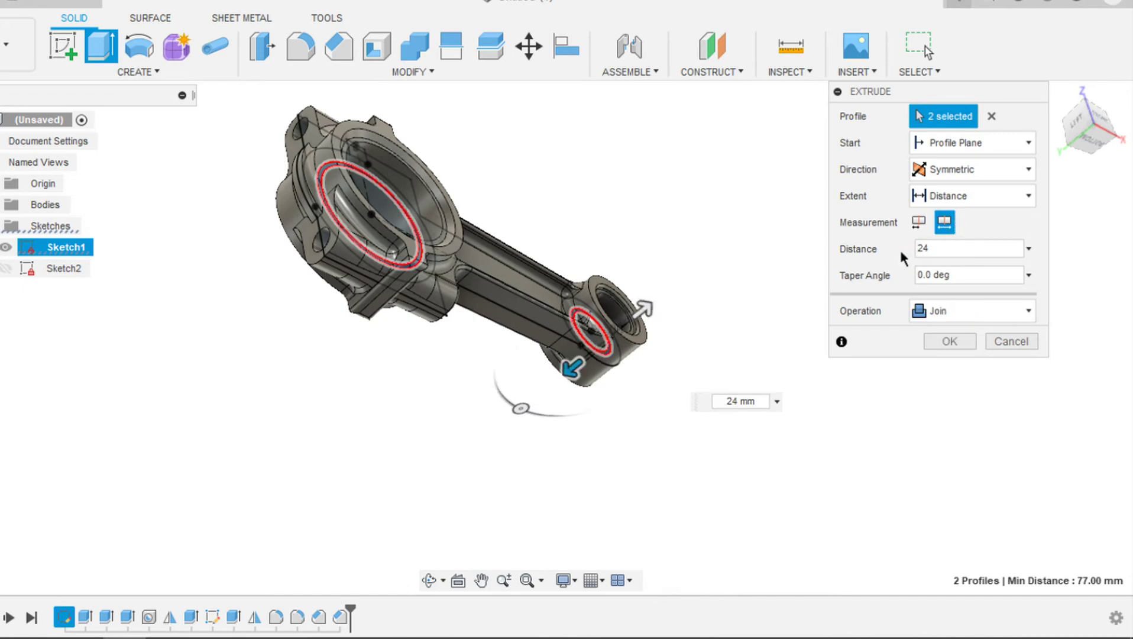
pyautogui.click(935, 312)
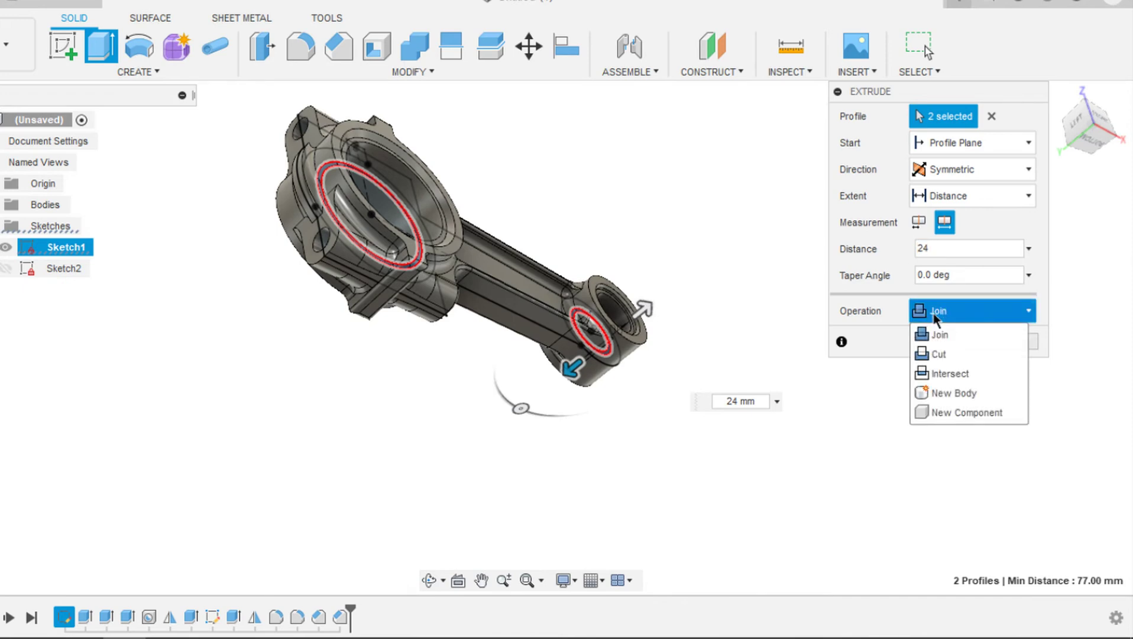
pyautogui.click(943, 391)
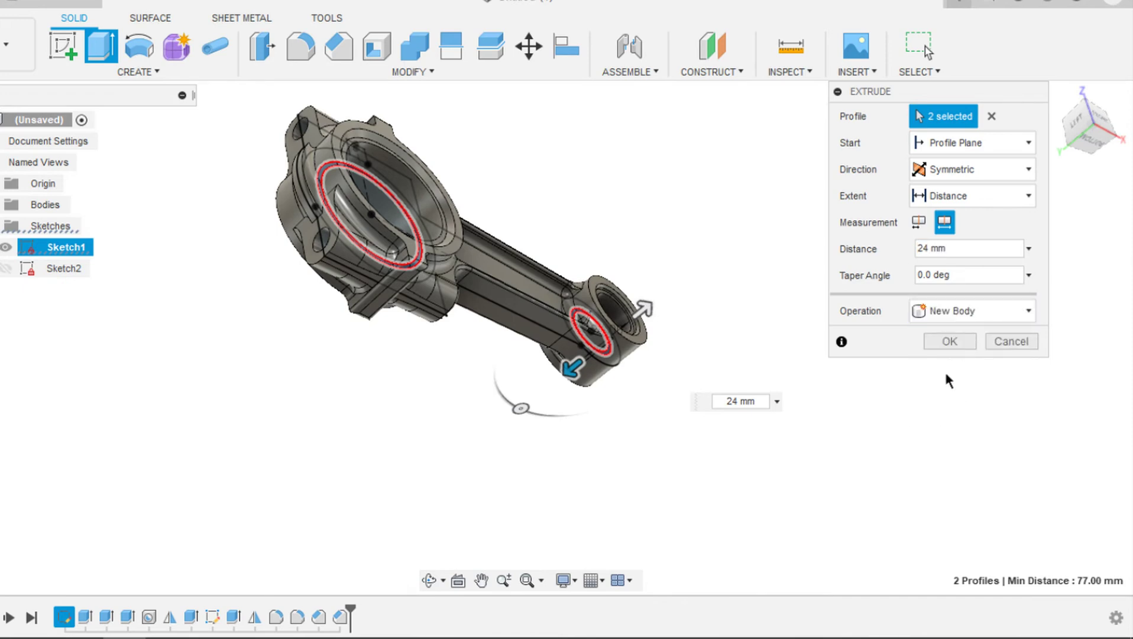
pyautogui.click(931, 343)
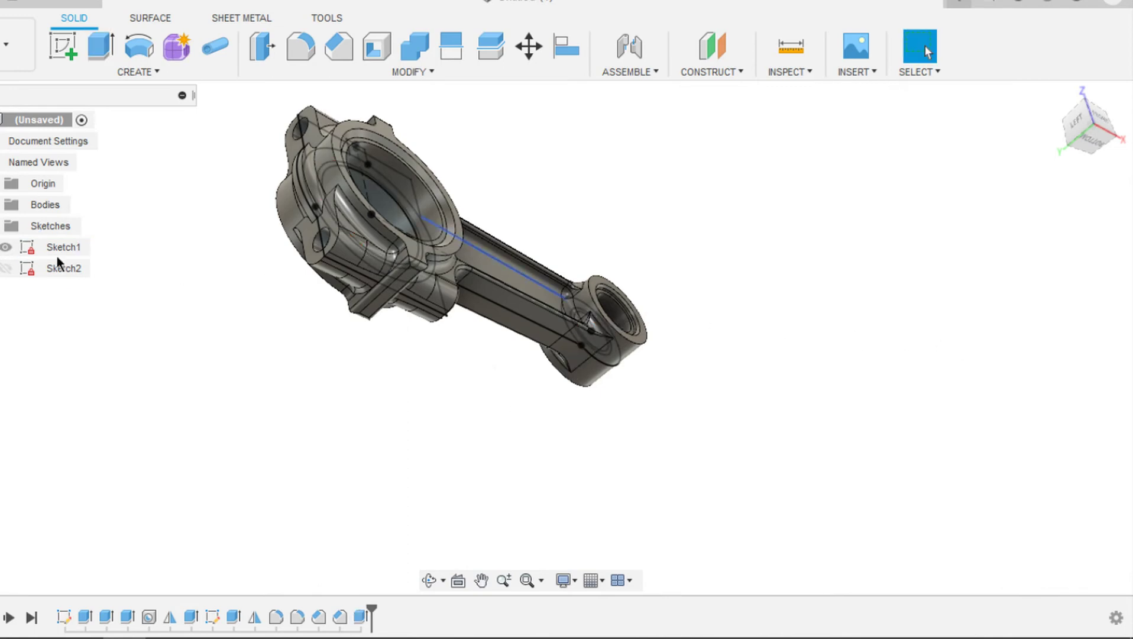
# - Hide Sketch1 so that only the connecting rod and its bushings are displayed
pyautogui.click(4, 251)
pyautogui.keyDown('shift'); pyautogui.moveTo(5, 249); pyautogui.dragTo(386, 308, button='middle'); pyautogui.keyUp('shift')
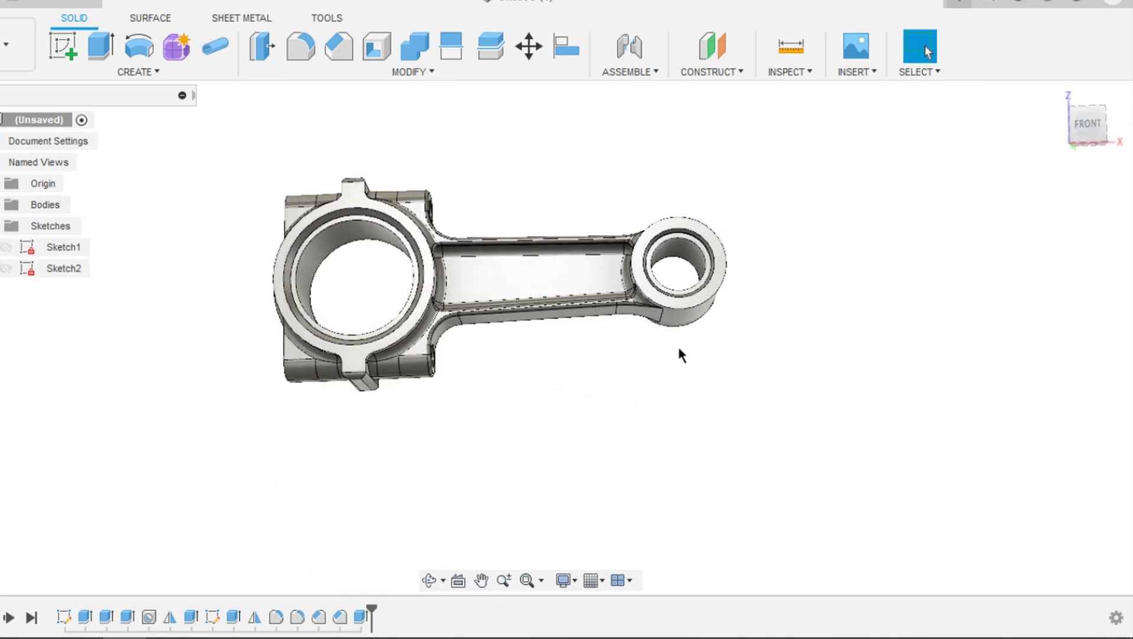
pyautogui.keyDown('shift'); pyautogui.moveTo(681, 355); pyautogui.dragTo(449, 91, button='middle'); pyautogui.keyUp('shift')
pyautogui.scroll(3, 450, 90)
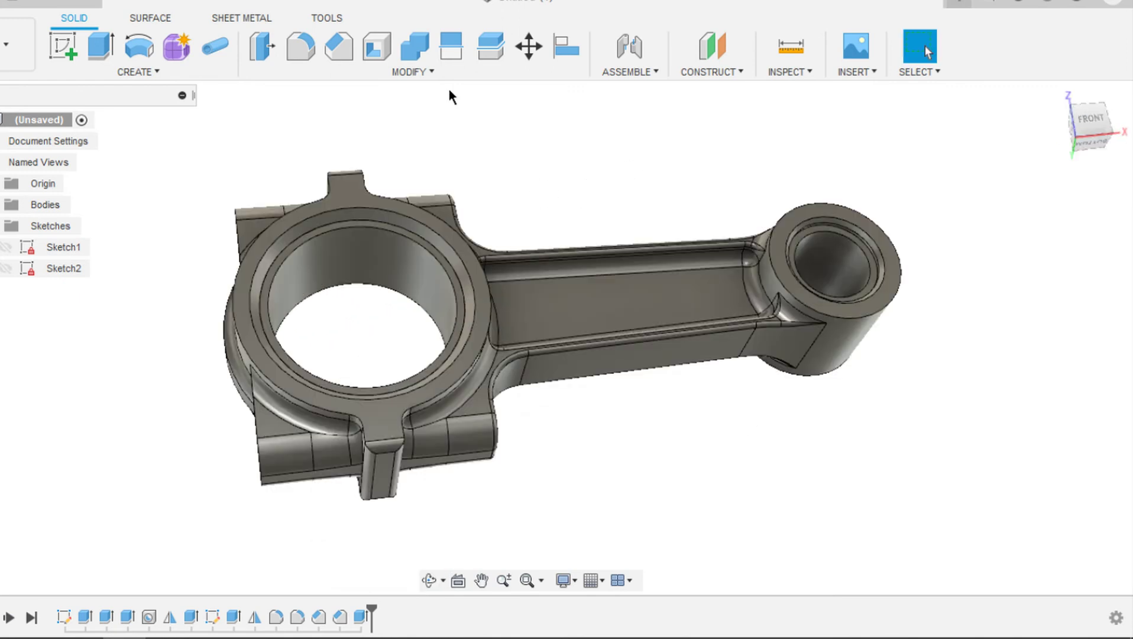
# - Split the rod body and the big-end bushing with the origin YZ plane through the big-end bore's centre
pyautogui.click(499, 52)
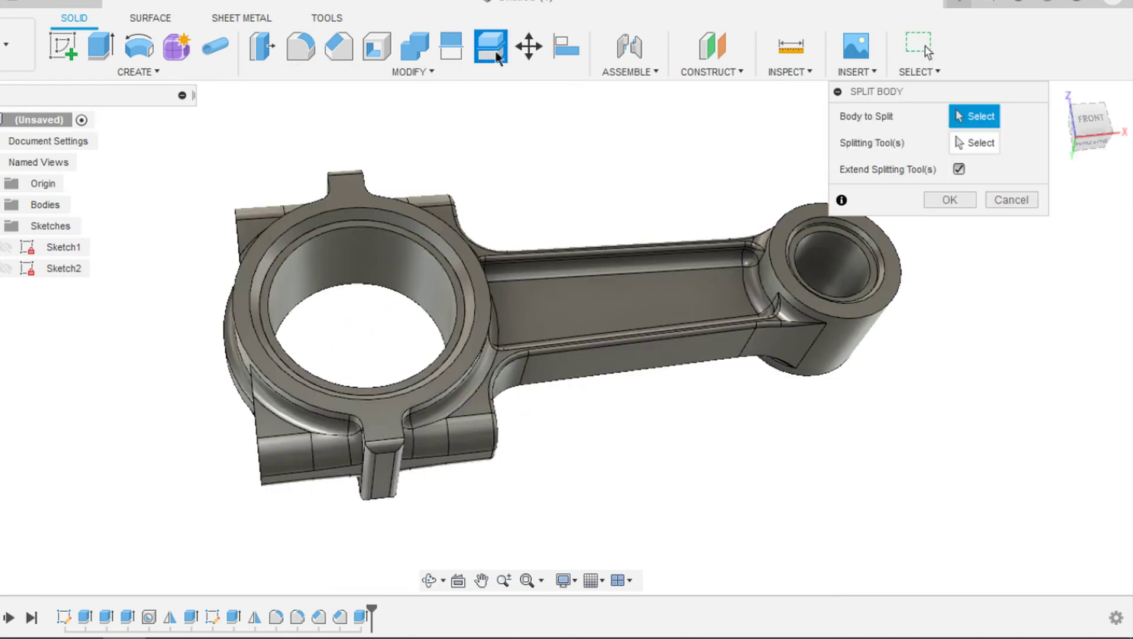
pyautogui.click(422, 248)
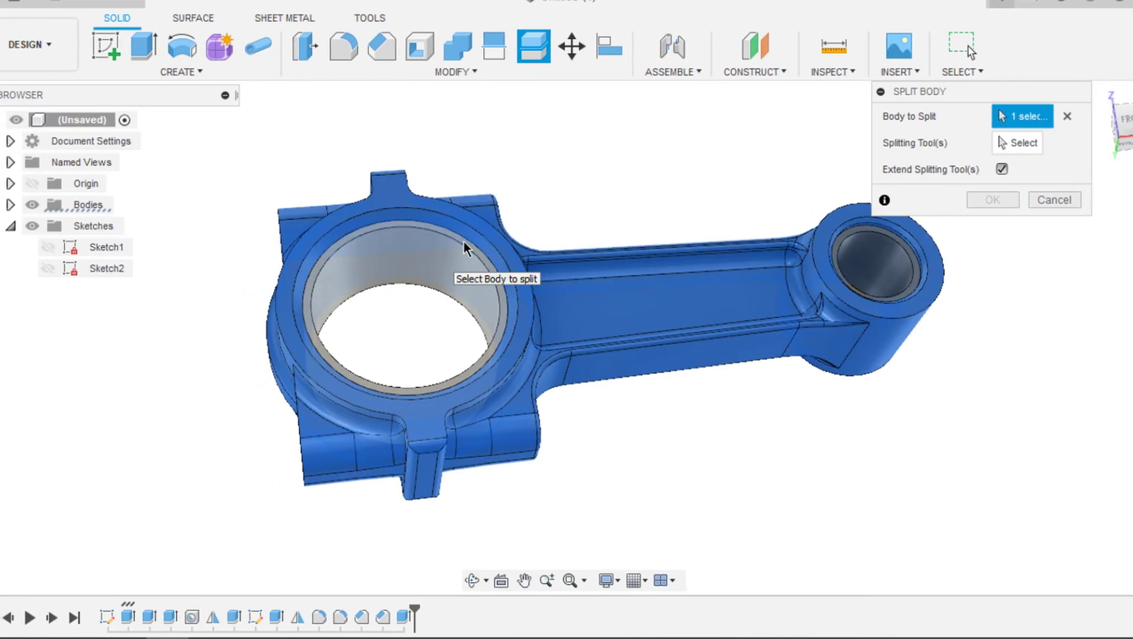
pyautogui.click(465, 247)
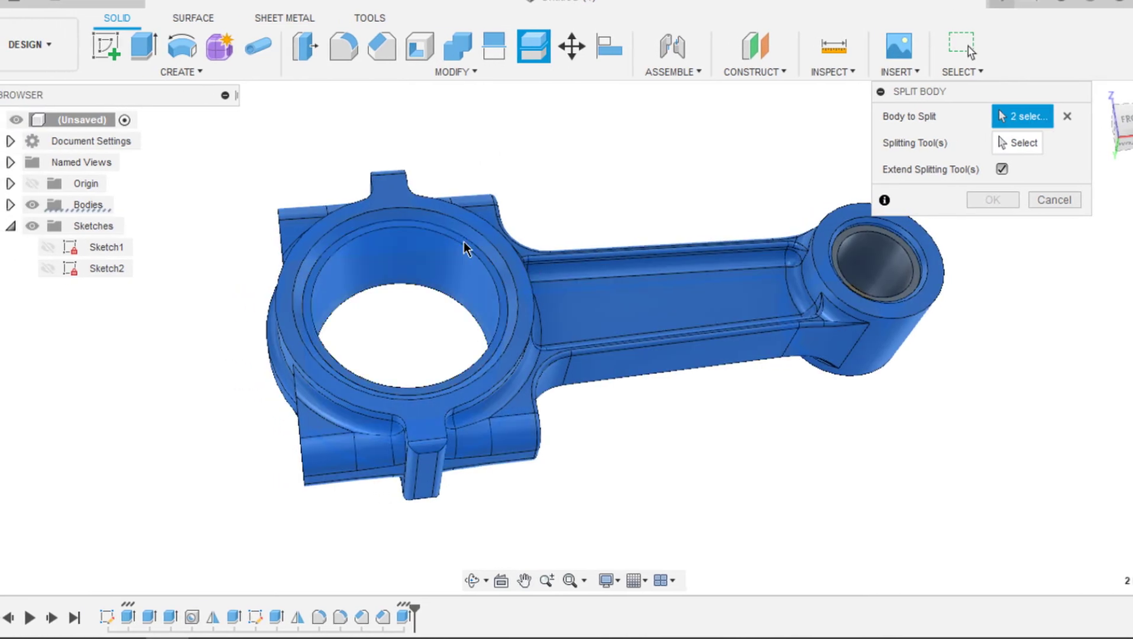
pyautogui.click(1012, 142)
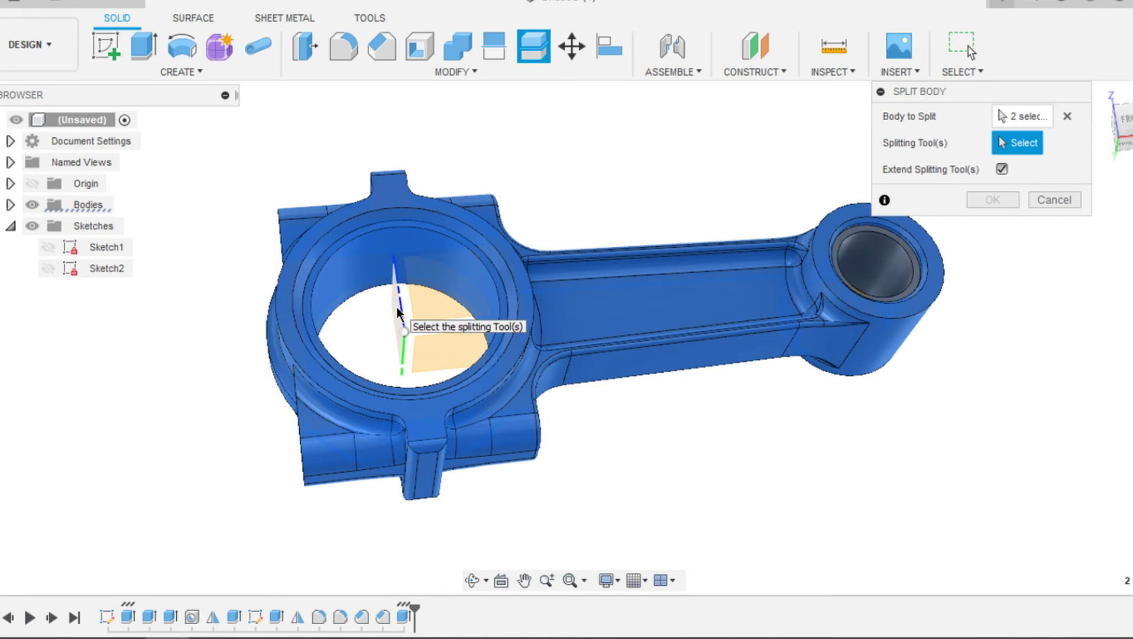
pyautogui.click(399, 313)
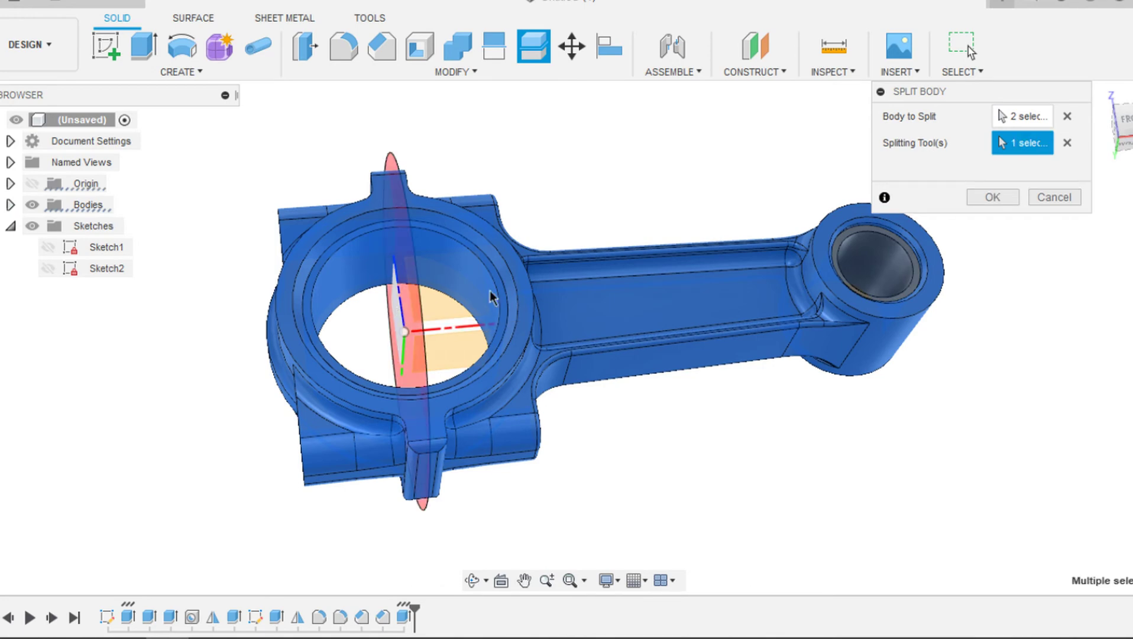
pyautogui.click(1004, 199)
pyautogui.click(367, 215)
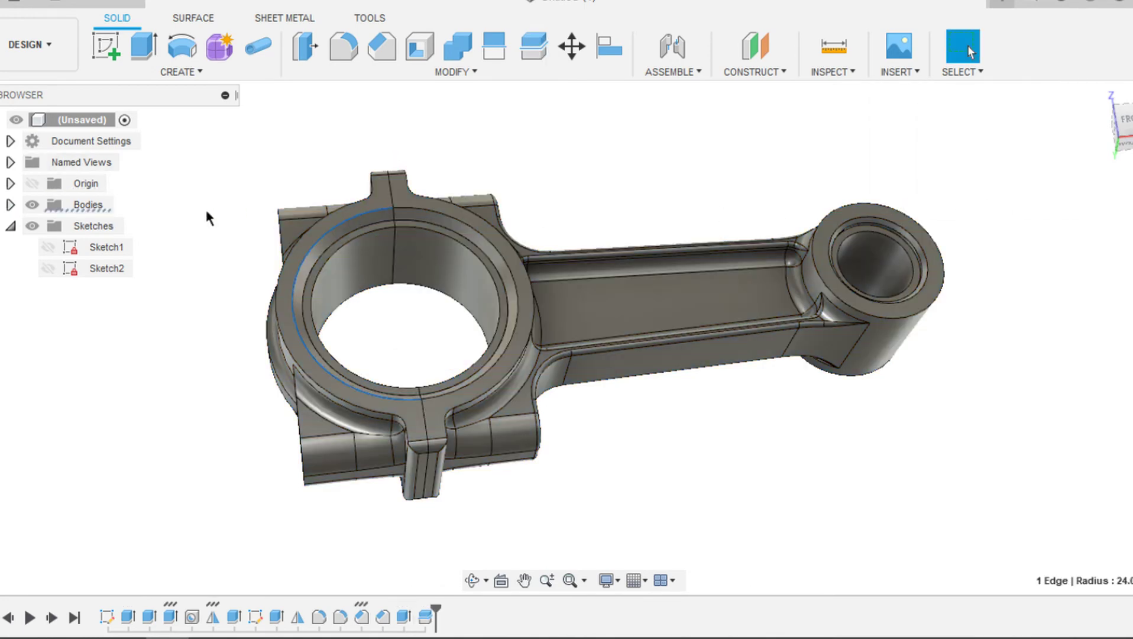
# - List the bodies and check which part of the split rod and bushings each one represents
pyautogui.click(10, 205)
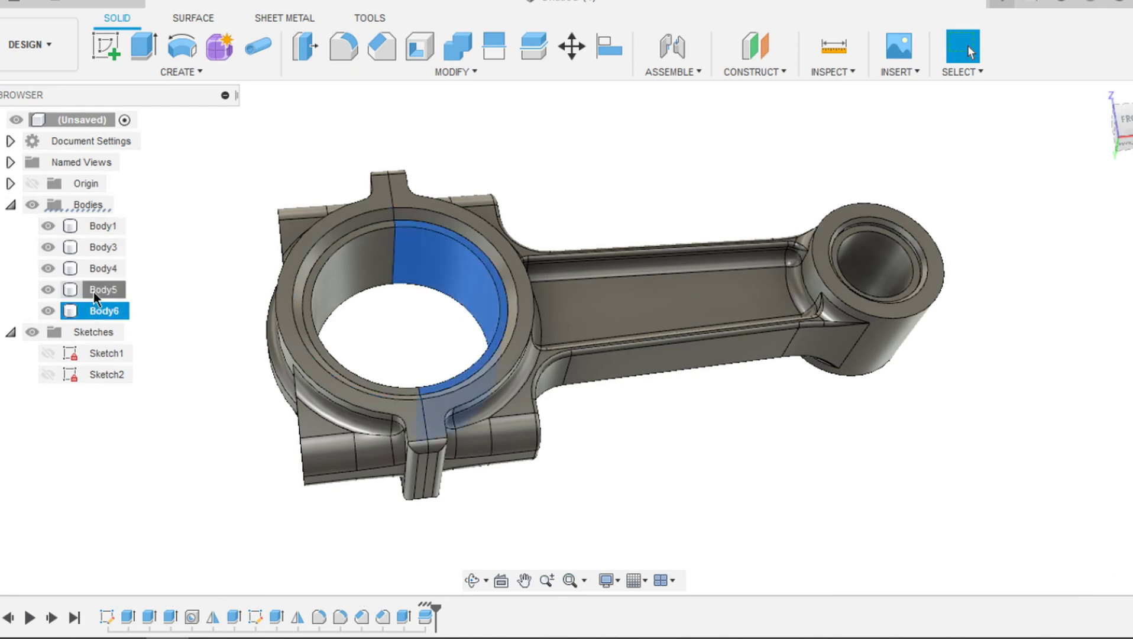
pyautogui.click(98, 290)
pyautogui.click(98, 268)
pyautogui.click(100, 225)
pyautogui.click(100, 246)
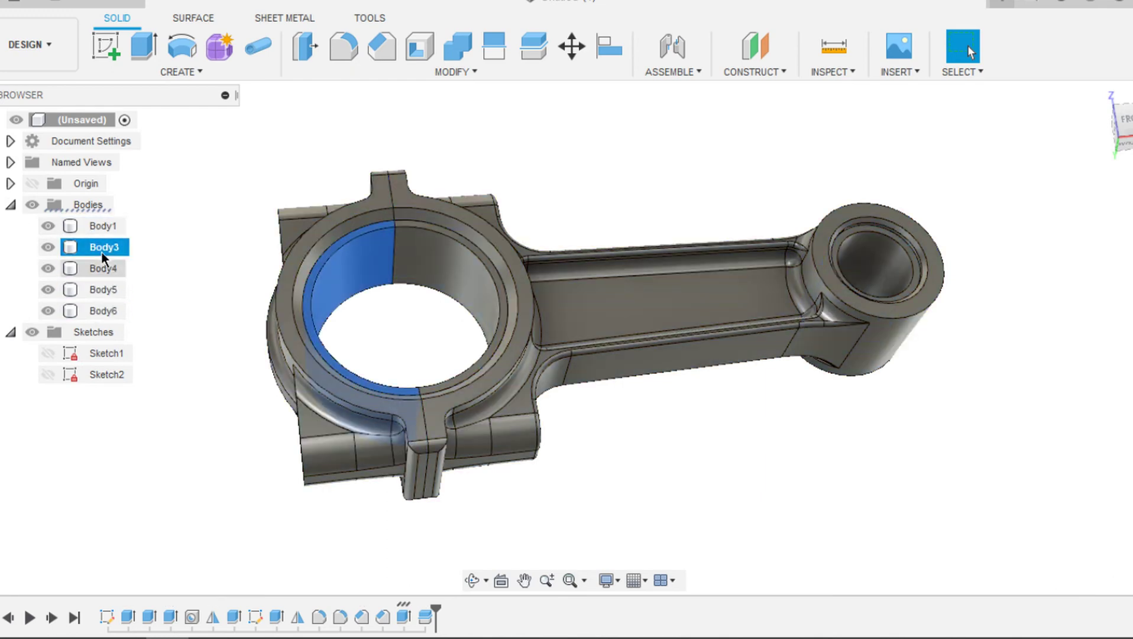
pyautogui.click(109, 309)
pyautogui.click(278, 155)
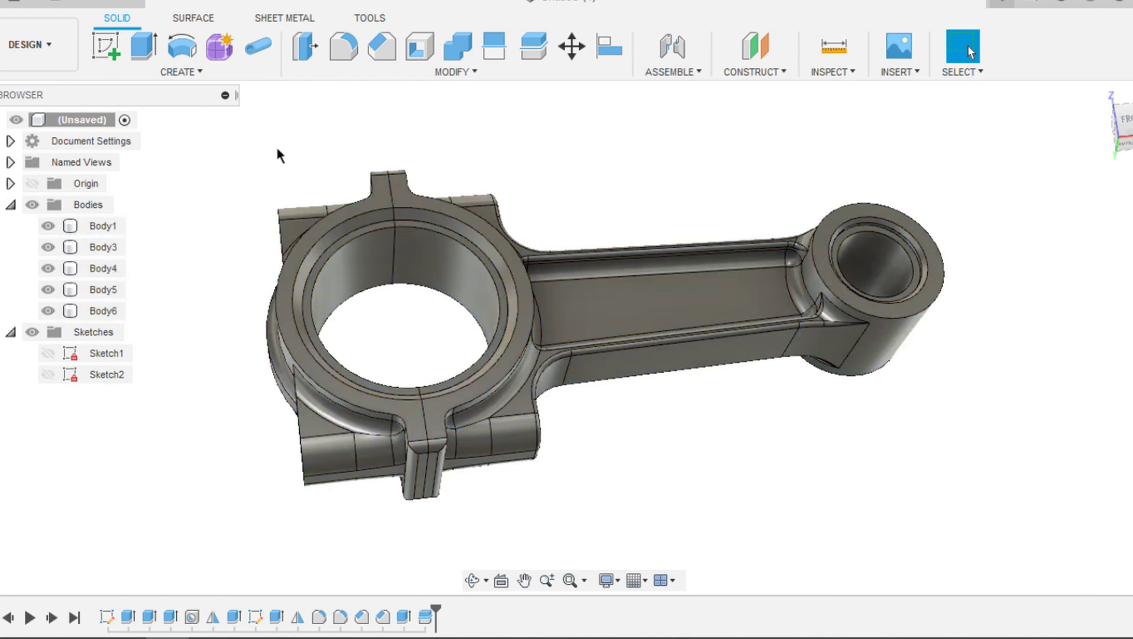
pyautogui.keyDown('shift'); pyautogui.moveTo(278, 155); pyautogui.dragTo(342, 190, button='middle'); pyautogui.keyUp('shift')
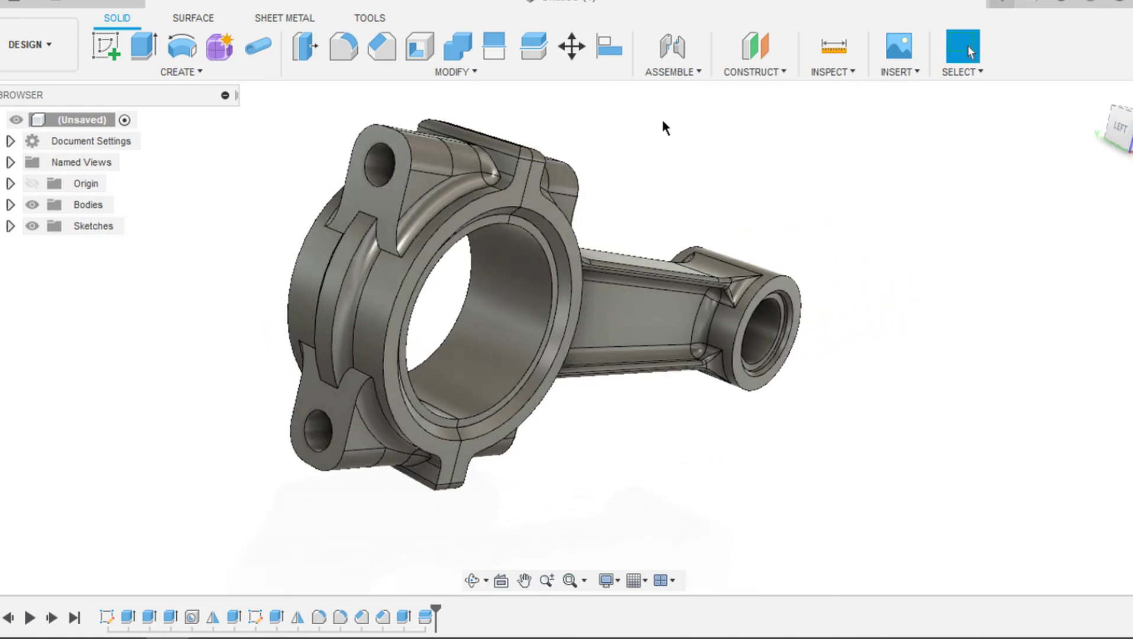
# - Open the McMaster-Carr component catalog, search for bolts, and choose the Hex Head Screws category
pyautogui.click(911, 72)
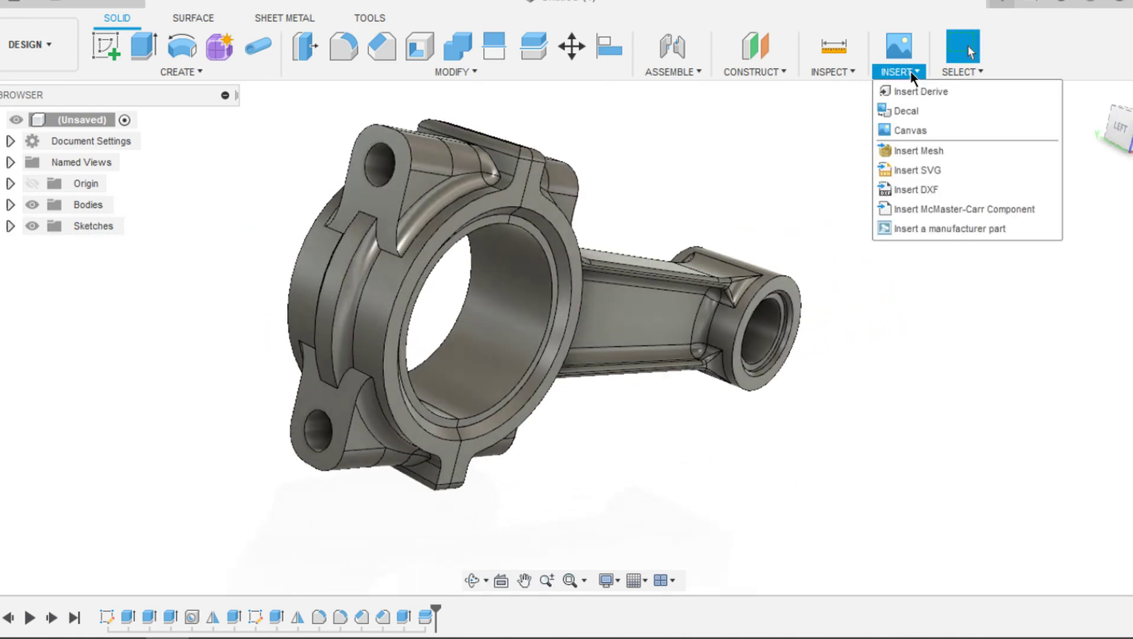
pyautogui.click(956, 212)
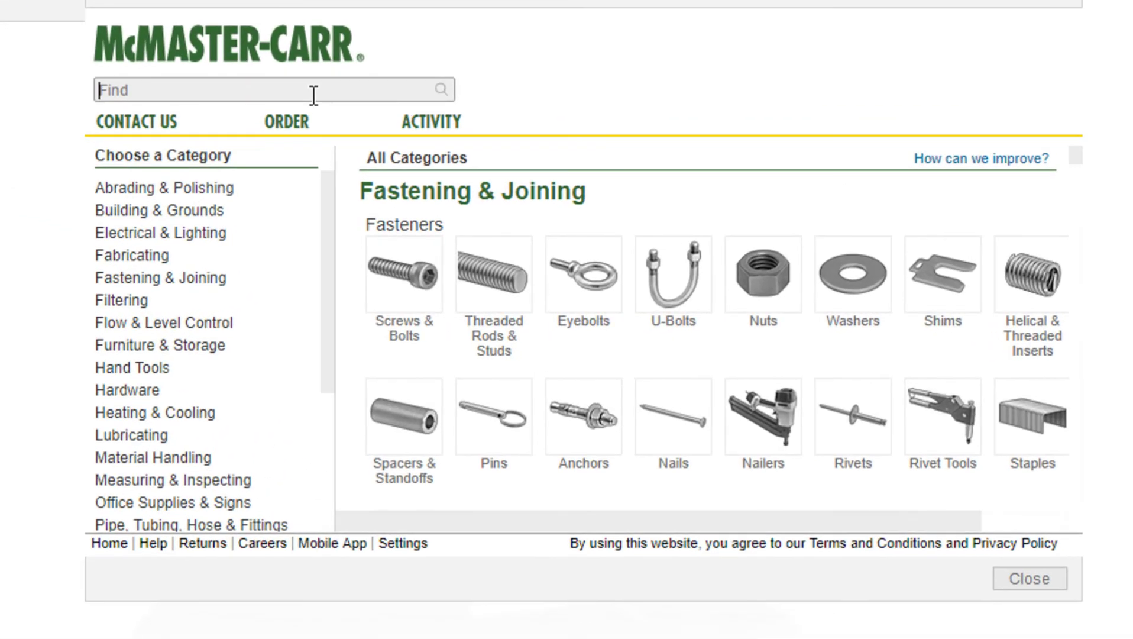
pyautogui.click(313, 94)
pyautogui.write('bolt')
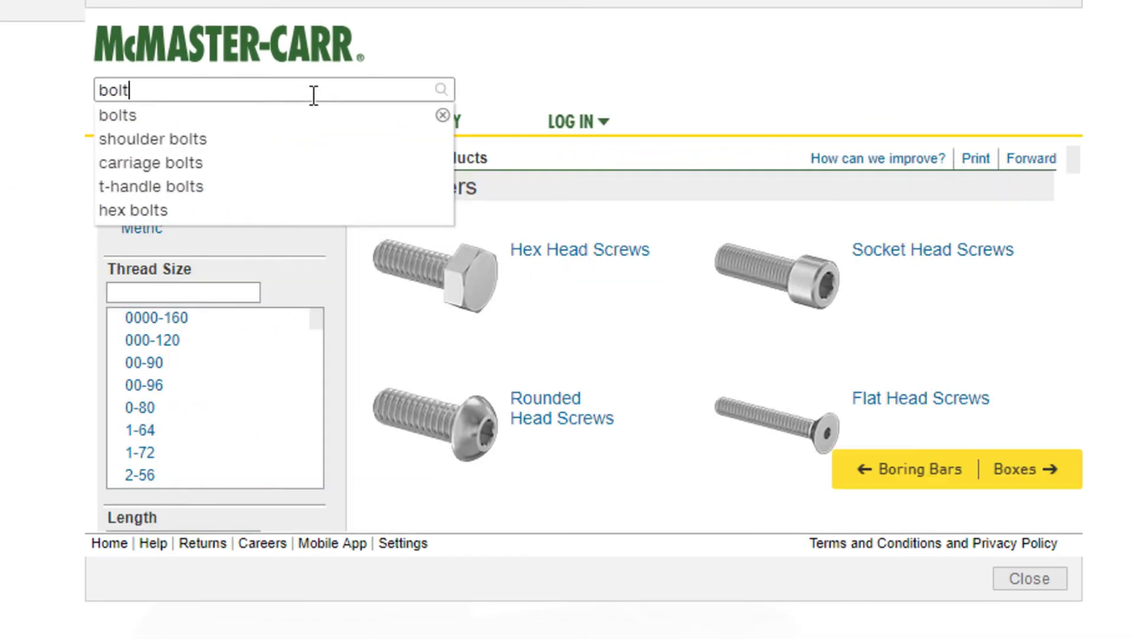
pyautogui.write('s')
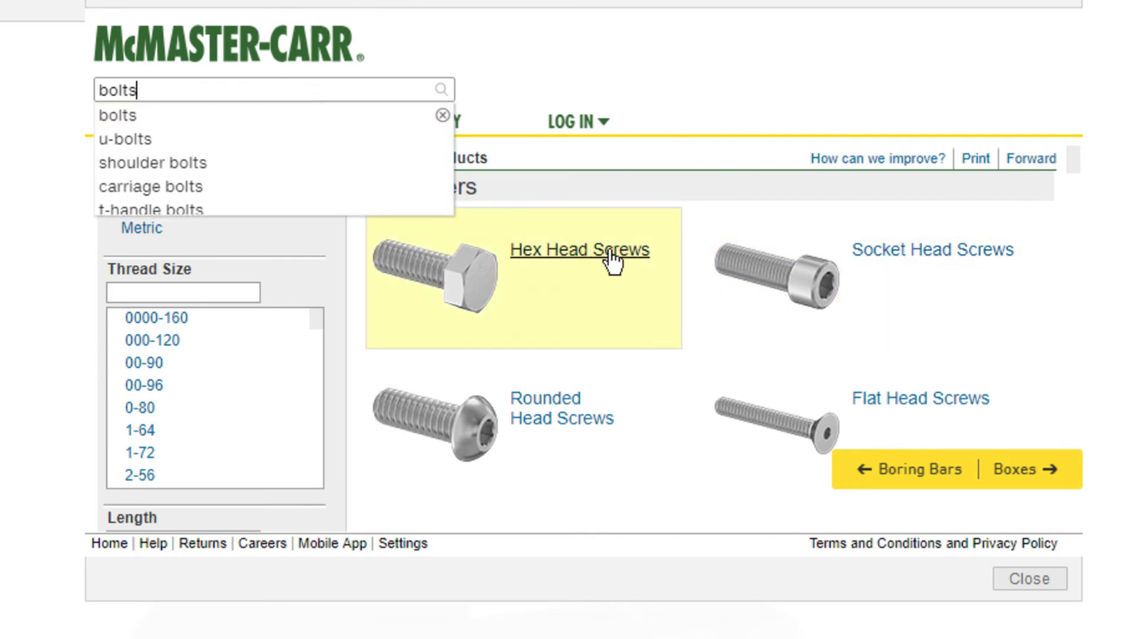
pyautogui.click(612, 259)
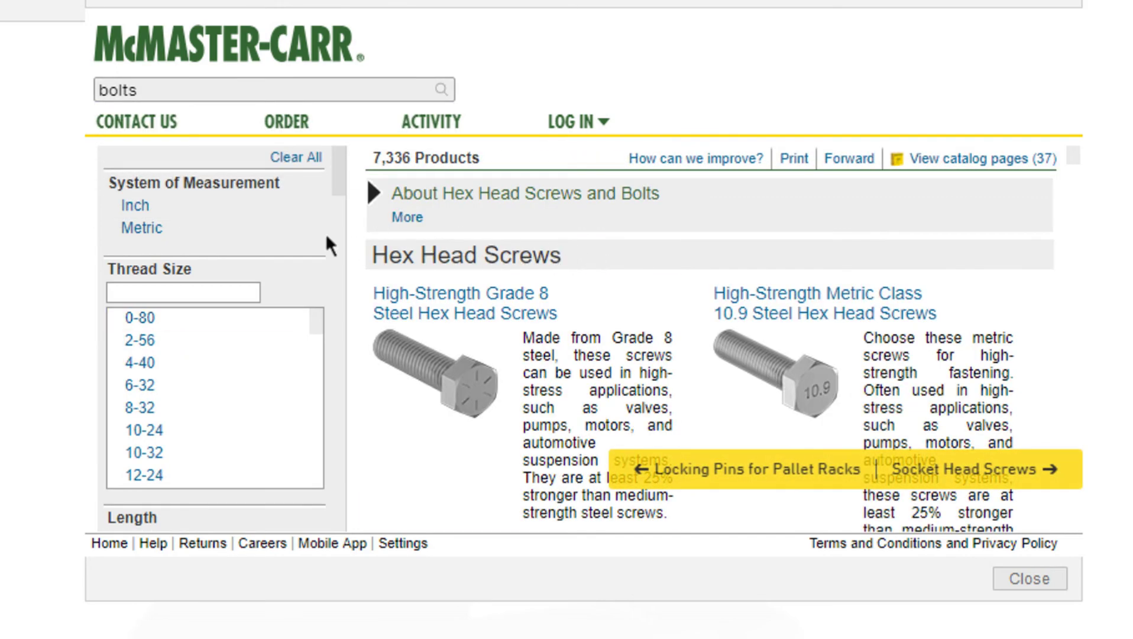
# - Filter the hex head screws to metric, M8 thread size and 1 mm thread pitch
pyautogui.click(157, 234)
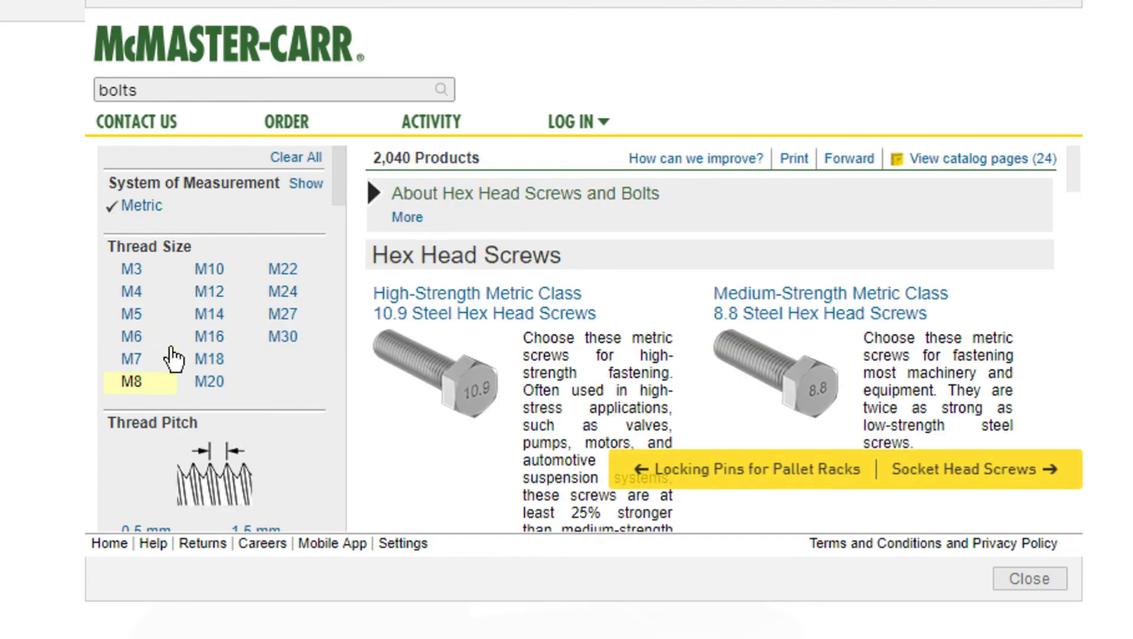
pyautogui.click(132, 383)
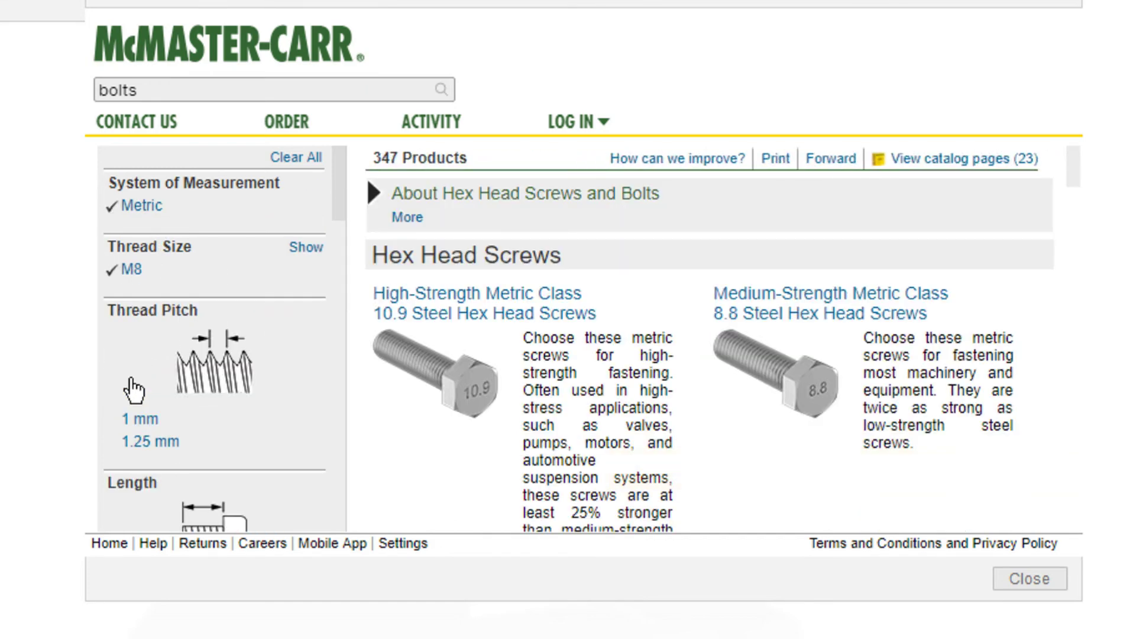
pyautogui.click(138, 420)
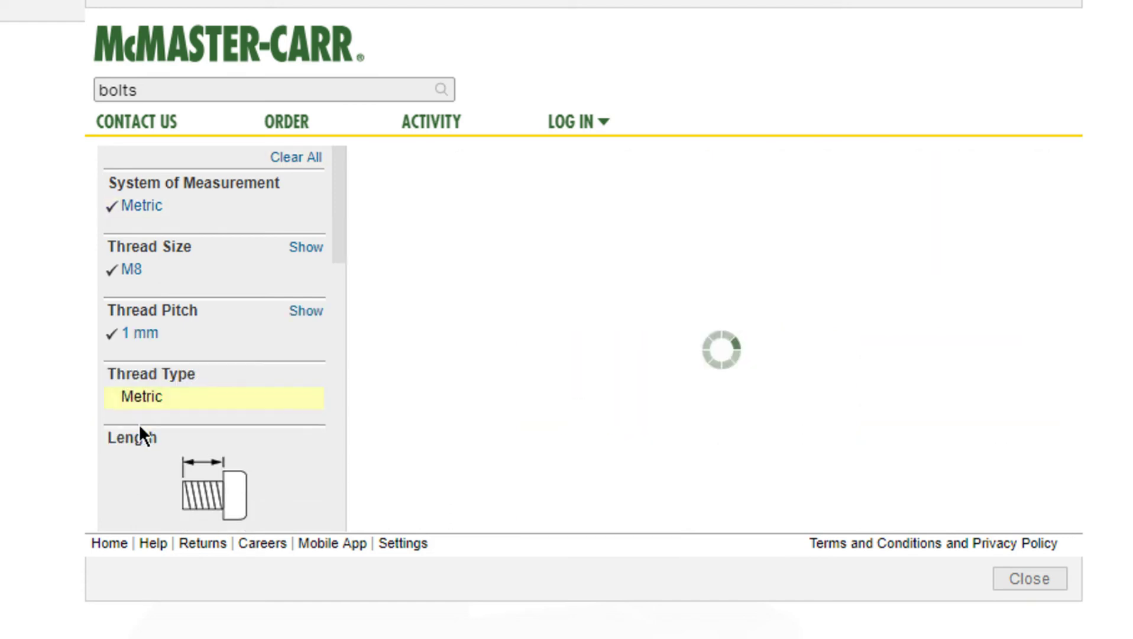
# - Narrow the hex head screws to 50 mm length and partially threaded
pyautogui.scroll(-3, 340, 195)
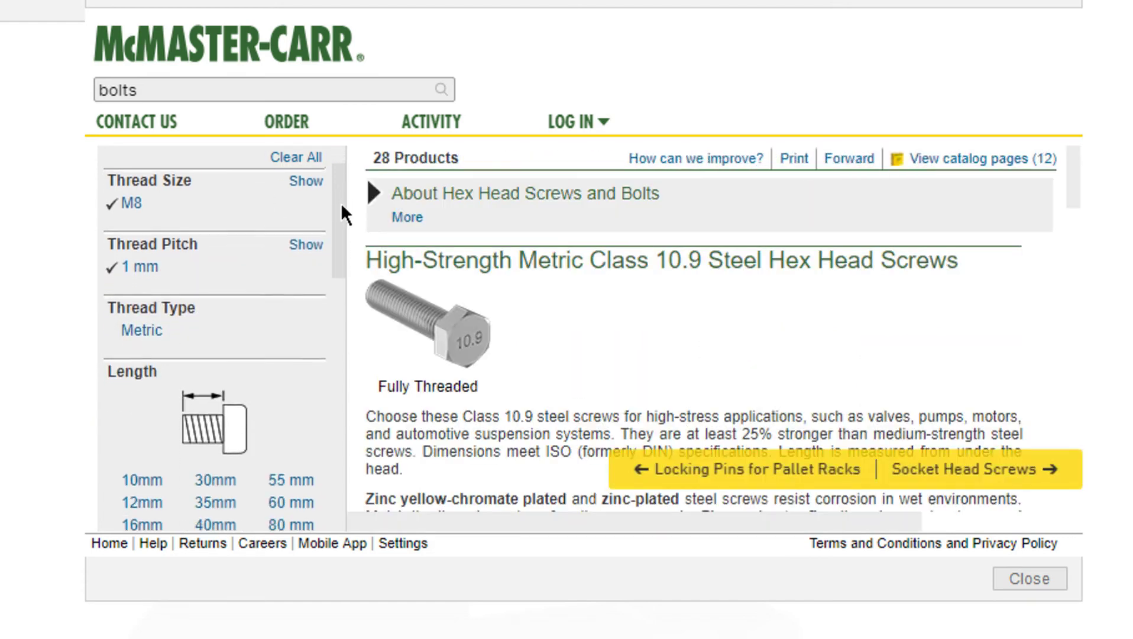
pyautogui.scroll(-3, 346, 248)
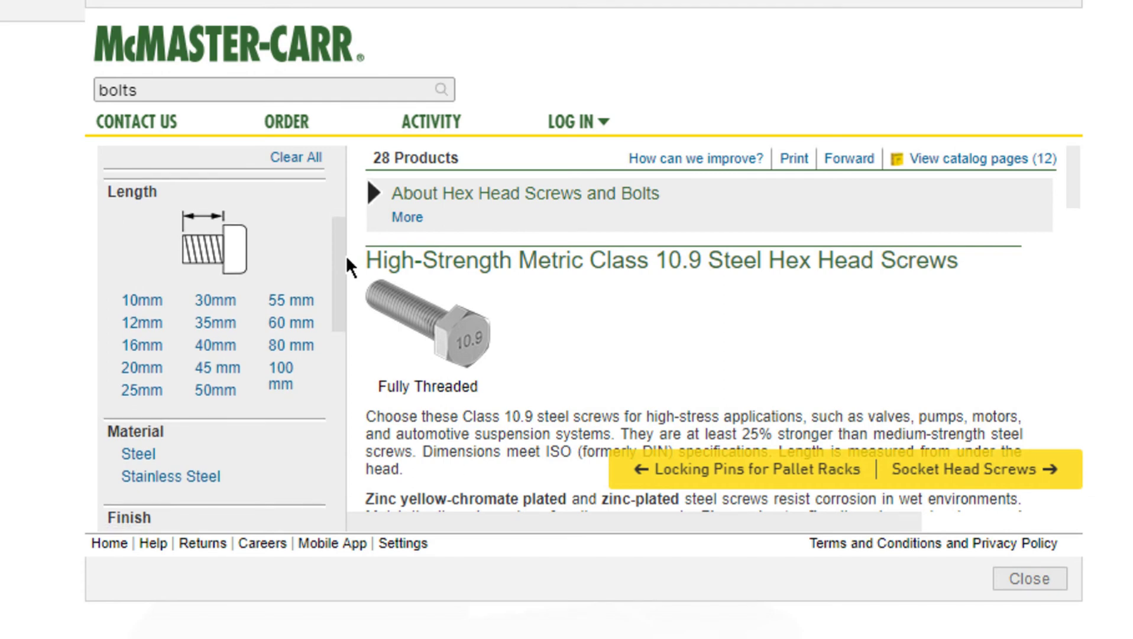
pyautogui.click(208, 392)
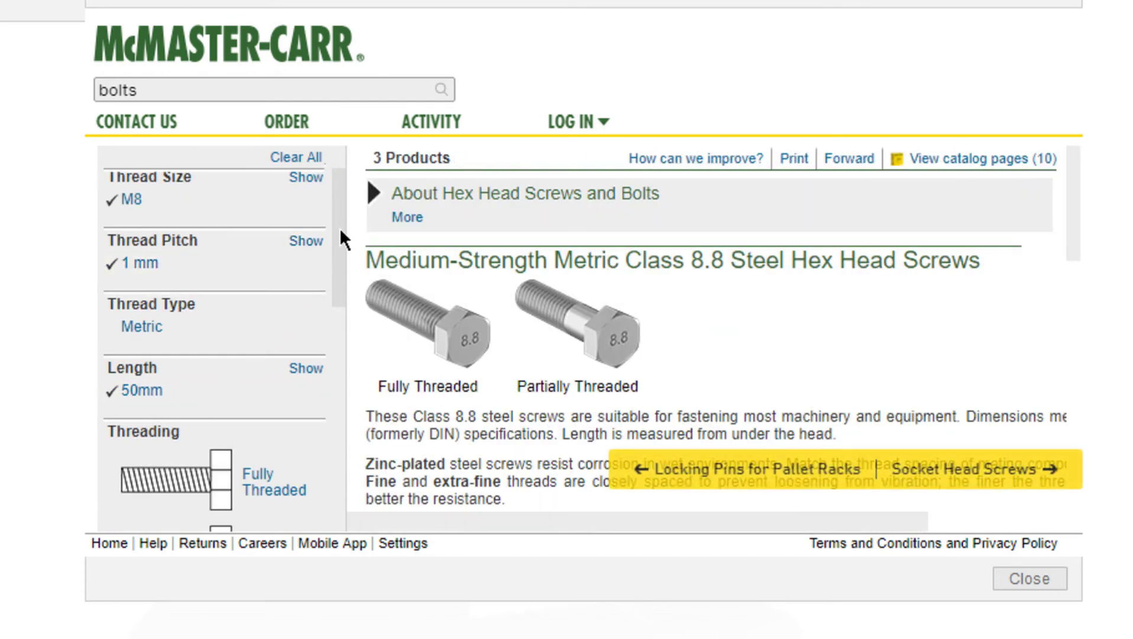
pyautogui.scroll(-2, 340, 254)
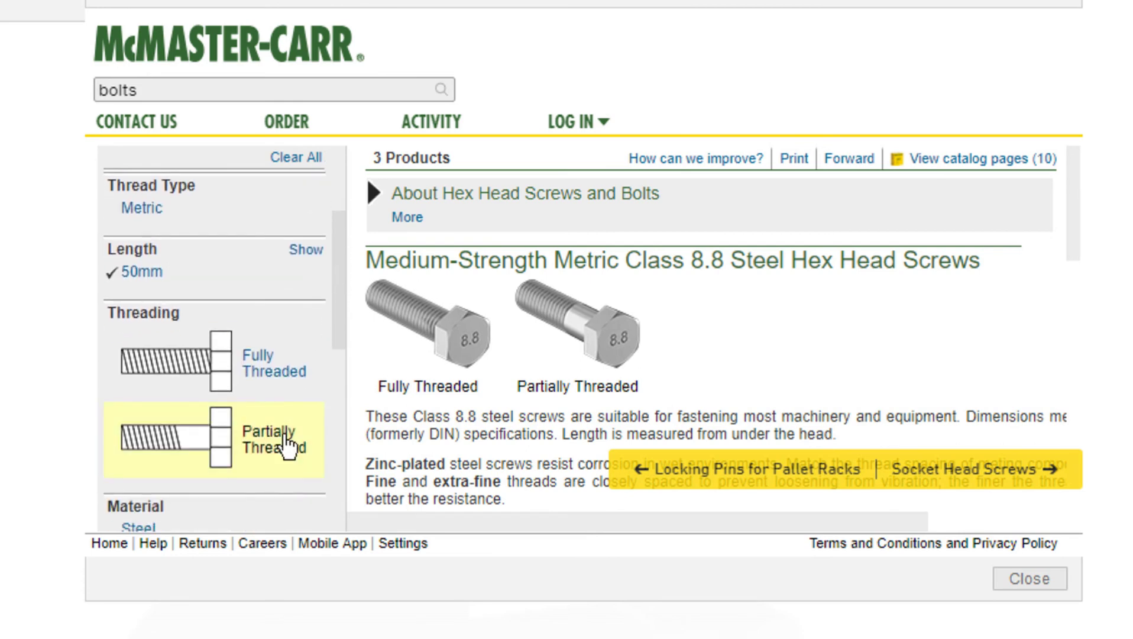
pyautogui.click(288, 444)
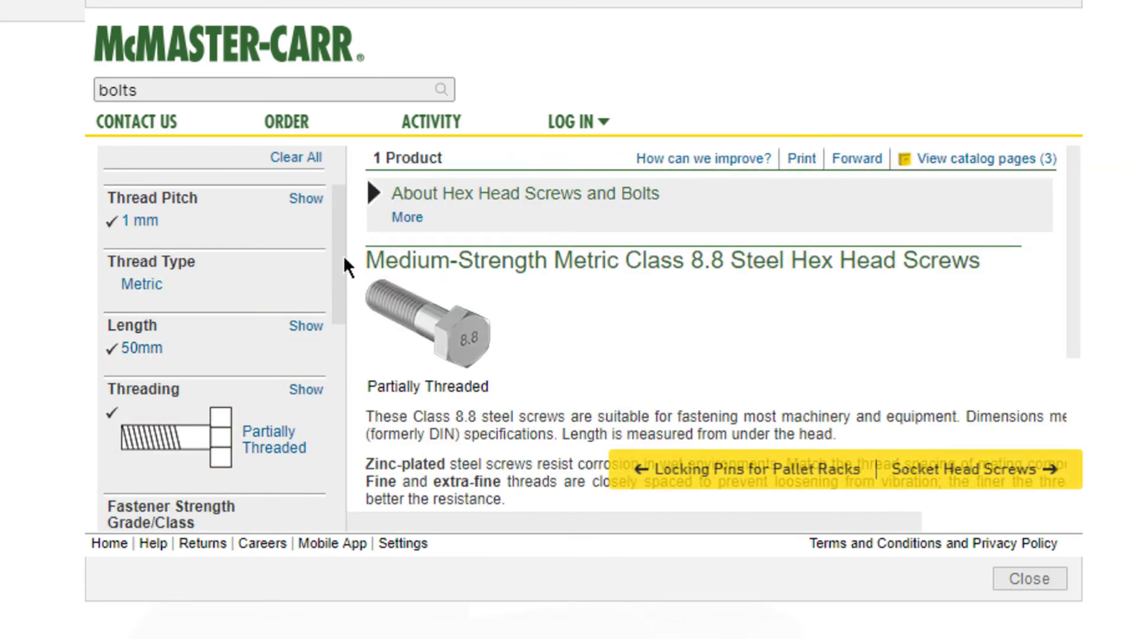
# - Open the product detail of the zinc-plated Class 8.8 screw and insert its 3-D STEP model into the design
pyautogui.scroll(-2, 338, 302)
pyautogui.moveTo(339, 302); pyautogui.dragTo(341, 353)
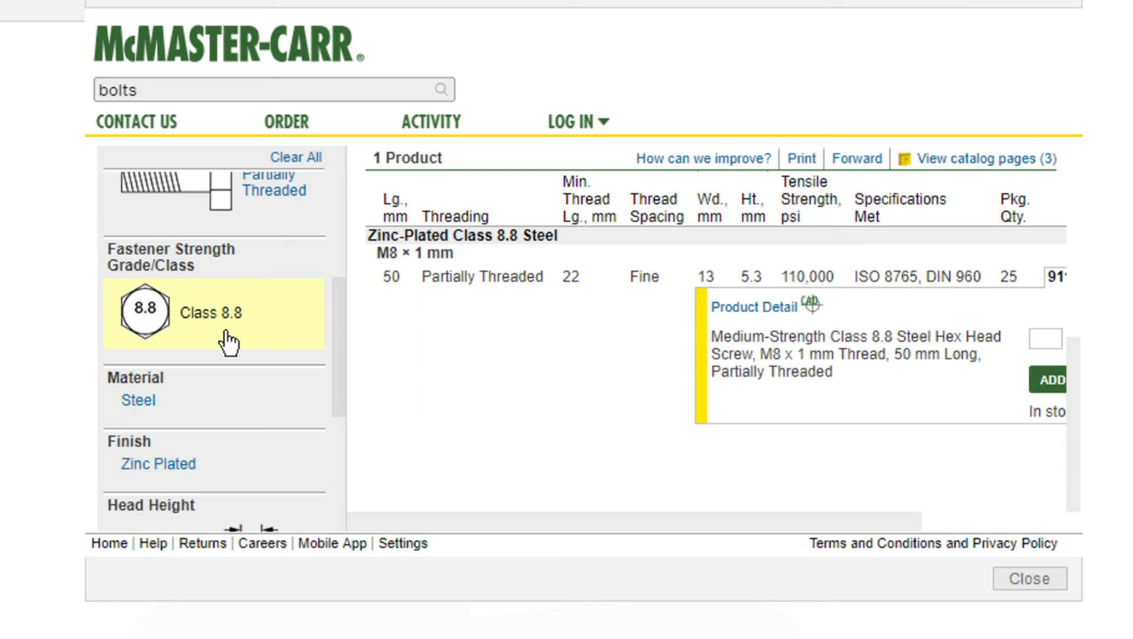
pyautogui.click(734, 307)
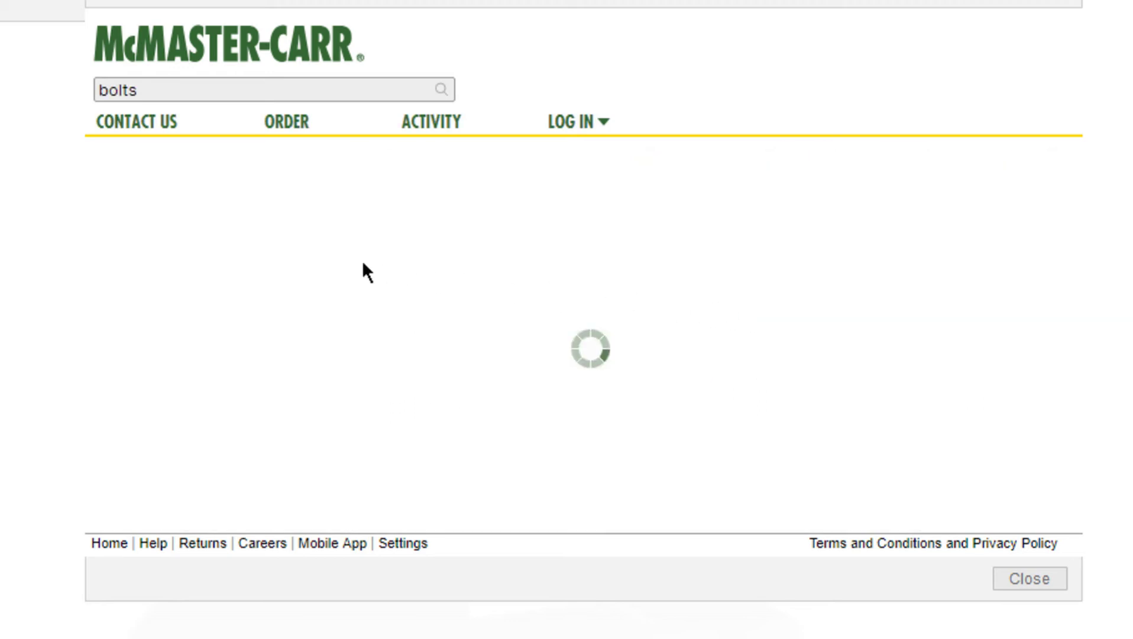
pyautogui.scroll(-10, 412, 323)
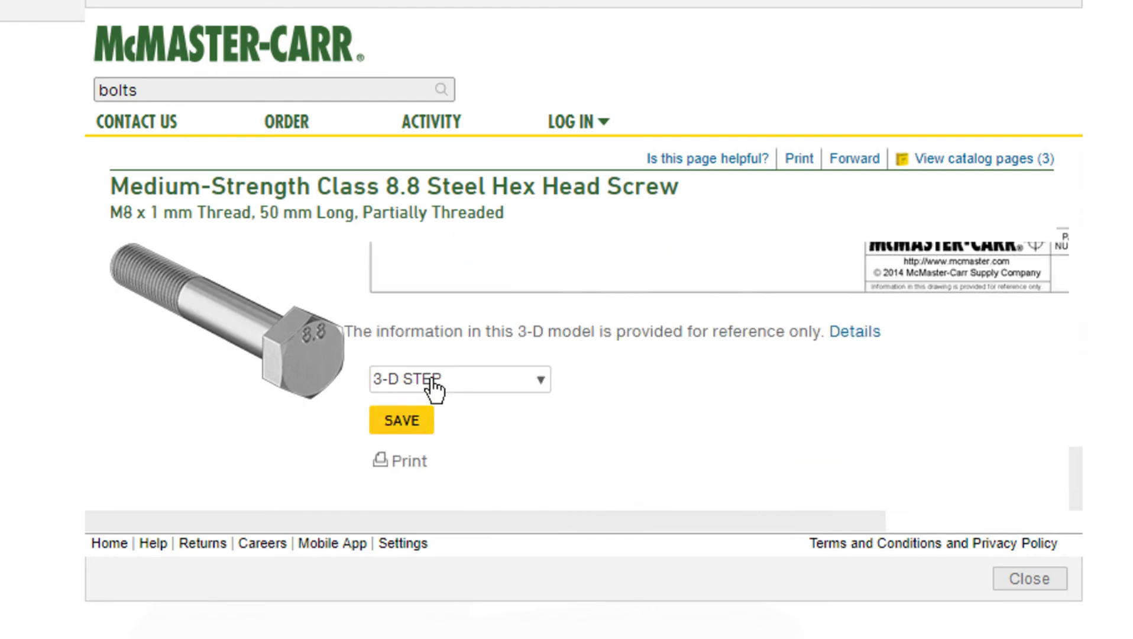
pyautogui.click(435, 390)
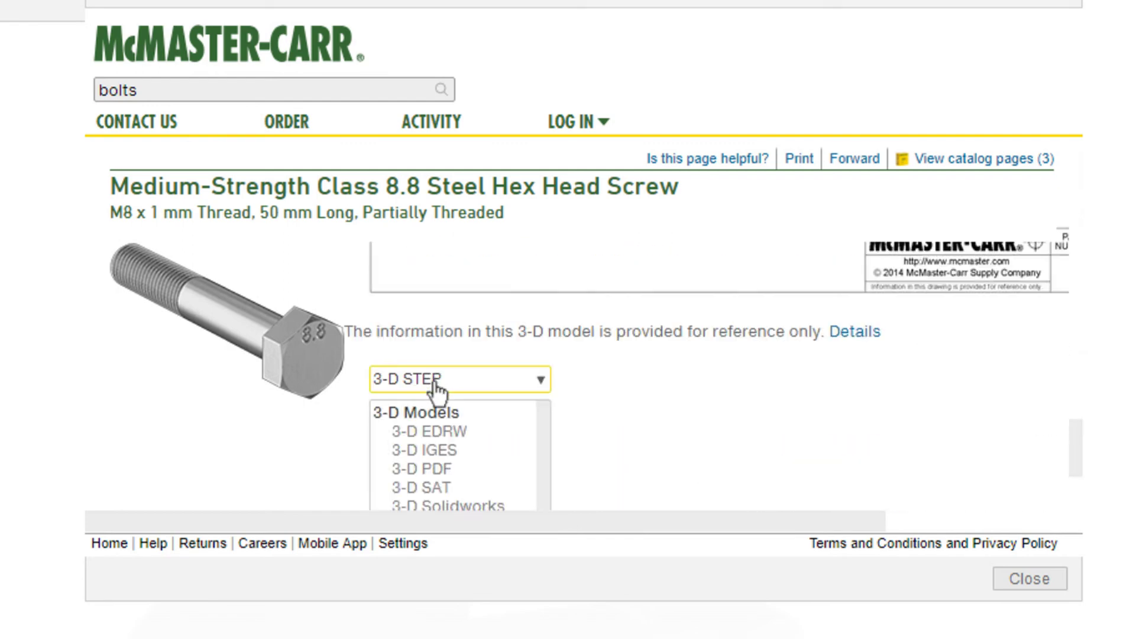
pyautogui.scroll(-1, 450, 482)
pyautogui.click(451, 478)
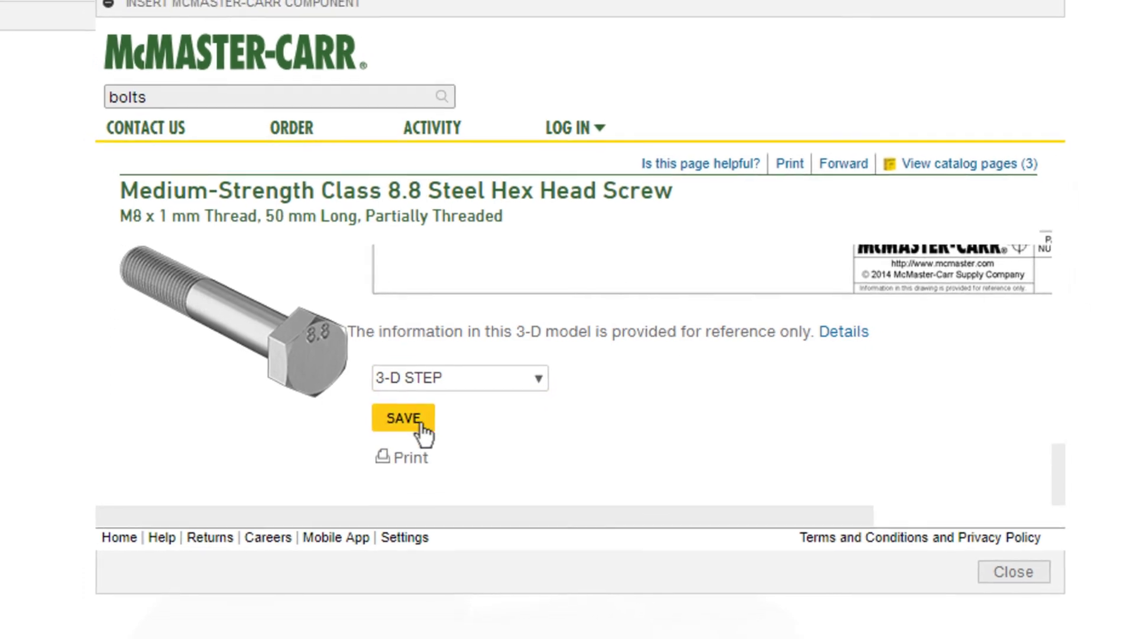
pyautogui.click(414, 418)
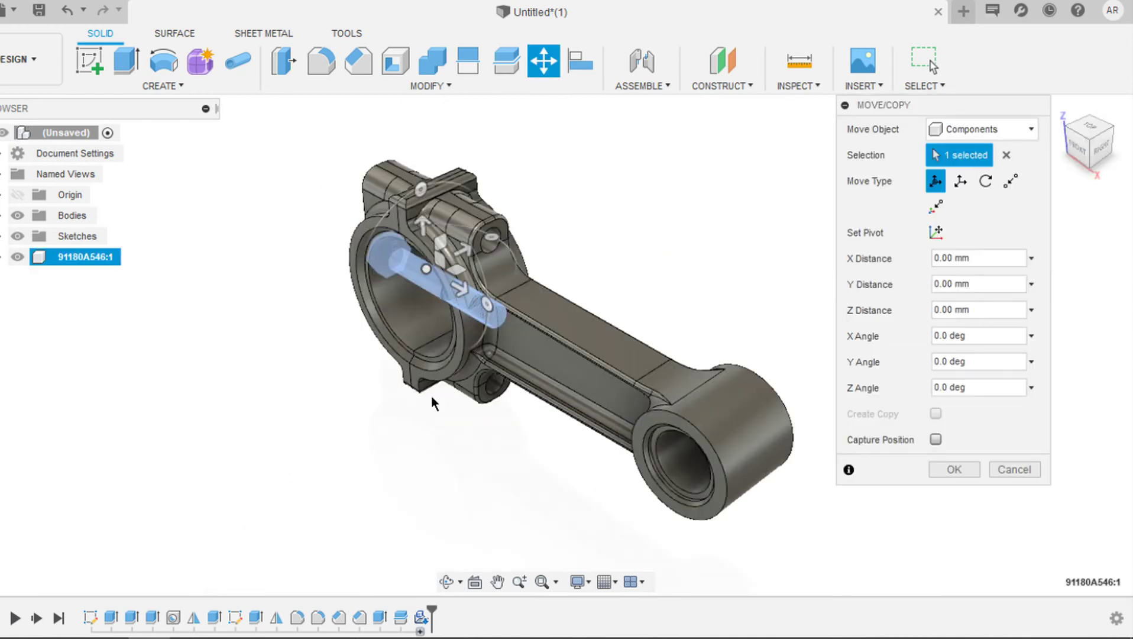
# - Move the inserted bolt about 56 mm up along Z so it sits clear above the big end
pyautogui.click(1080, 153)
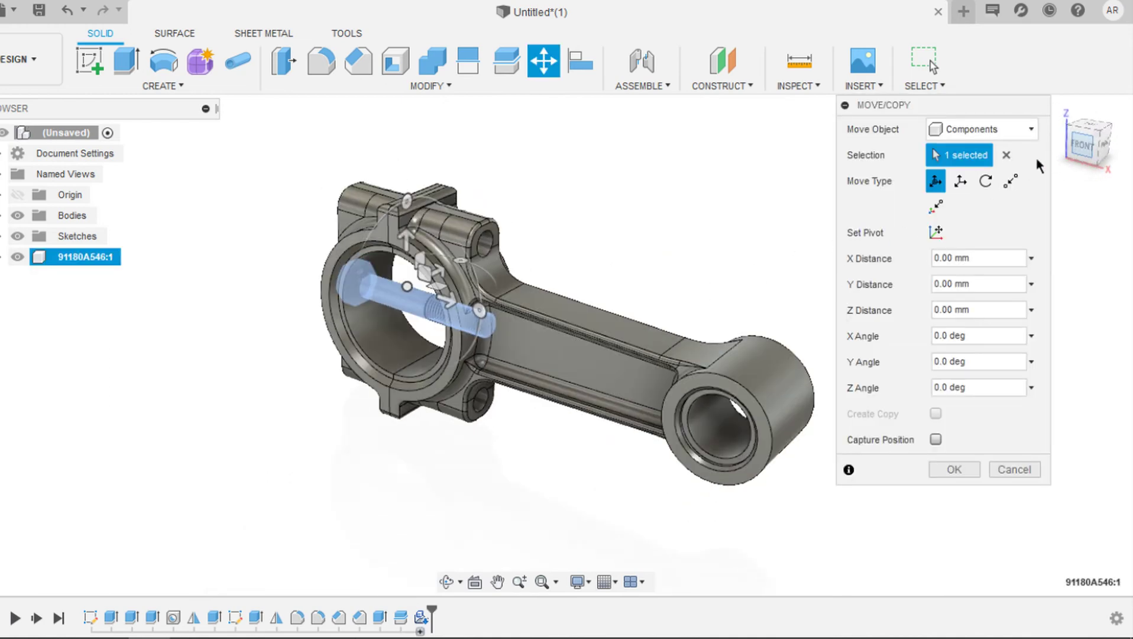
pyautogui.click(404, 222)
pyautogui.moveTo(404, 222); pyautogui.dragTo(404, 154)
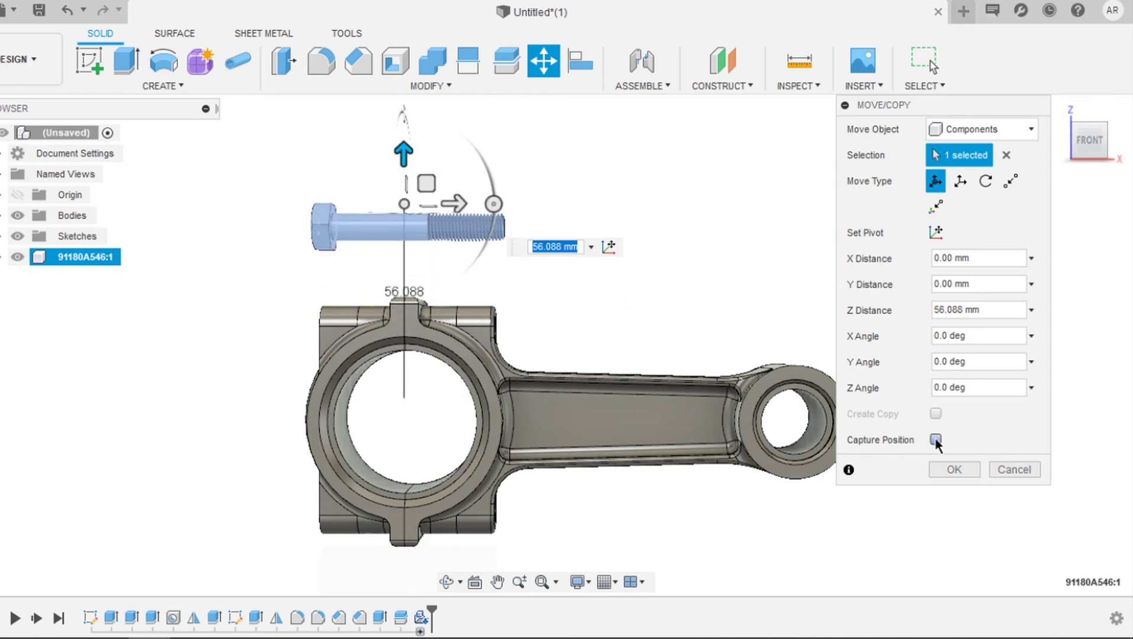
pyautogui.click(955, 466)
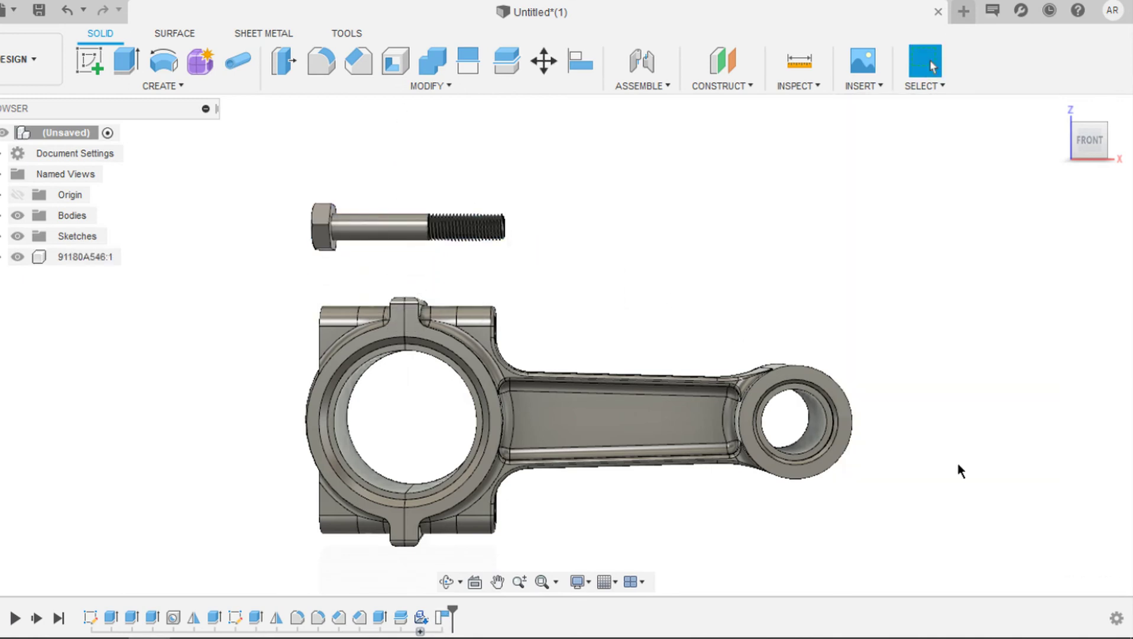
# - Thread both rod-side bolt holes at the big end over their full length with the ISO Metric profile, designation M8x1
pyautogui.keyDown('shift'); pyautogui.moveTo(957, 460); pyautogui.dragTo(571, 286, button='middle'); pyautogui.keyUp('shift')
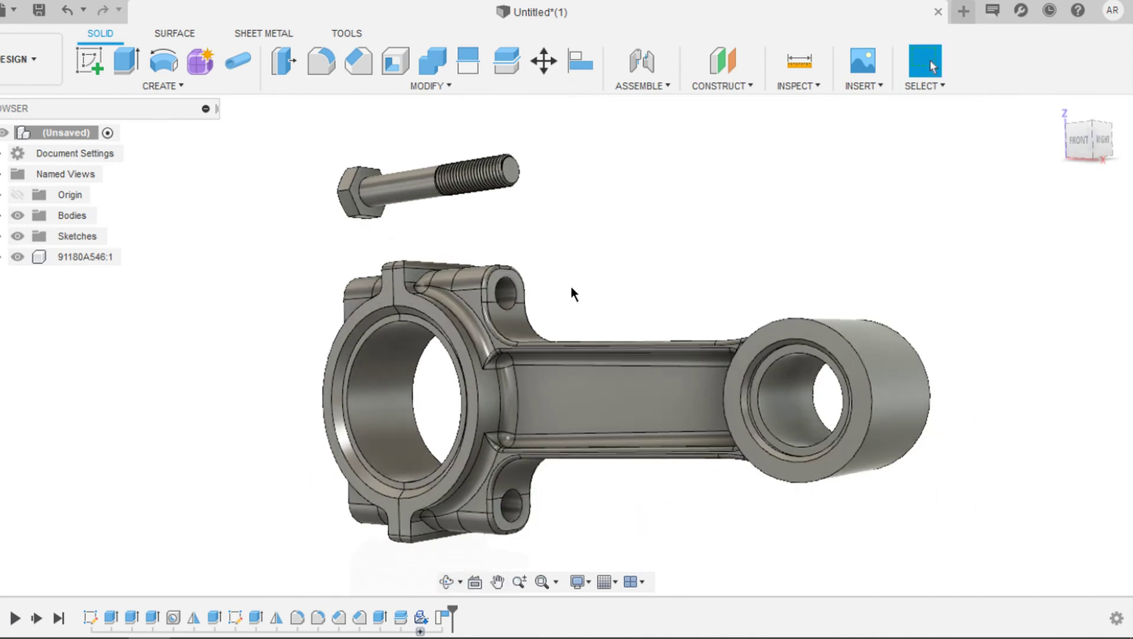
pyautogui.scroll(4, 571, 286)
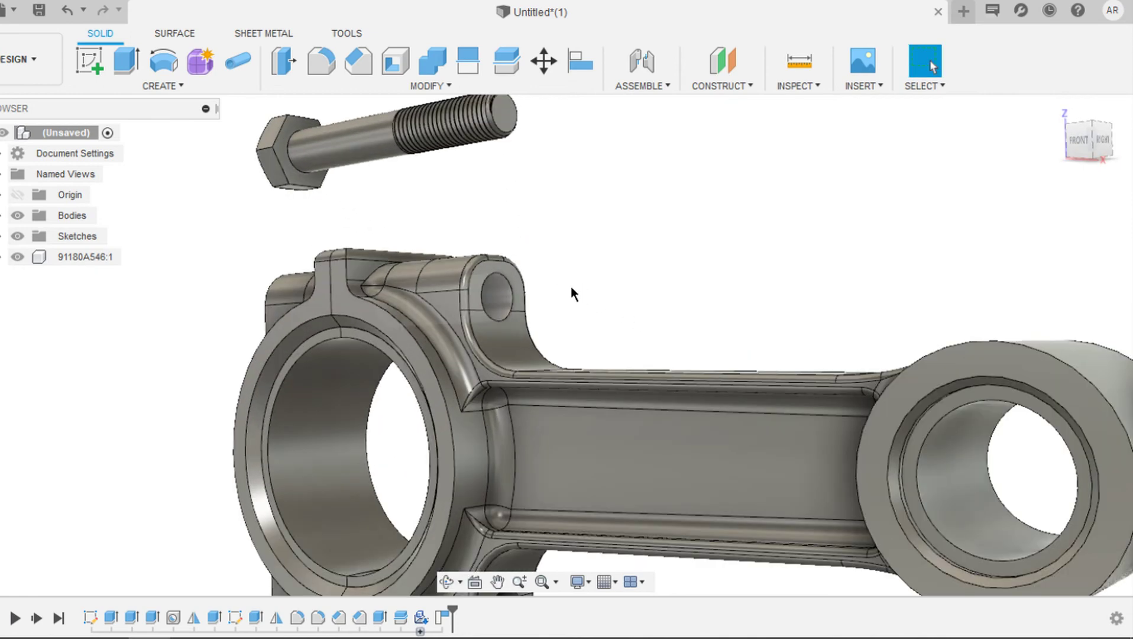
pyautogui.moveTo(570, 286); pyautogui.dragTo(537, 219, button='middle')
pyautogui.scroll(-3, 572, 288)
pyautogui.scroll(3, 537, 220)
pyautogui.press('s')
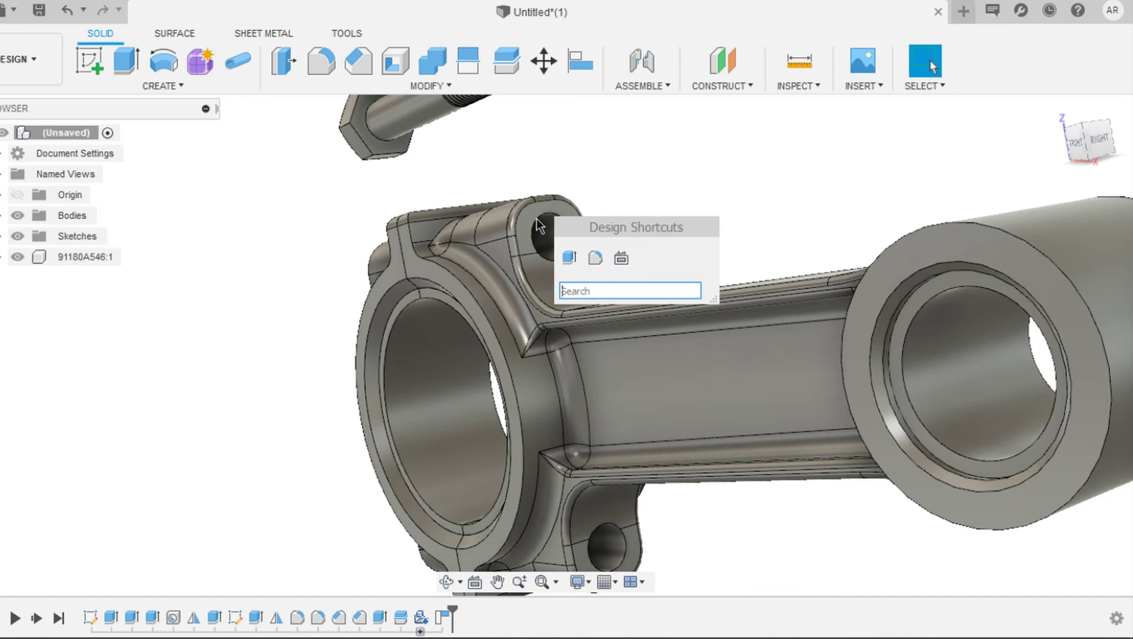
pyautogui.write('thre')
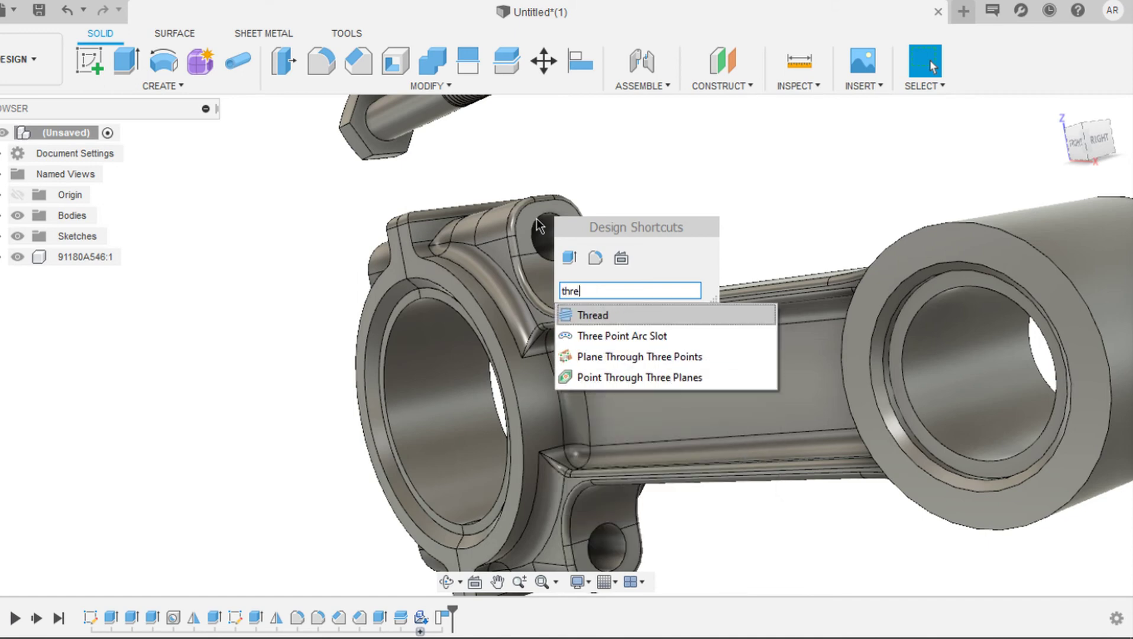
pyautogui.click(612, 317)
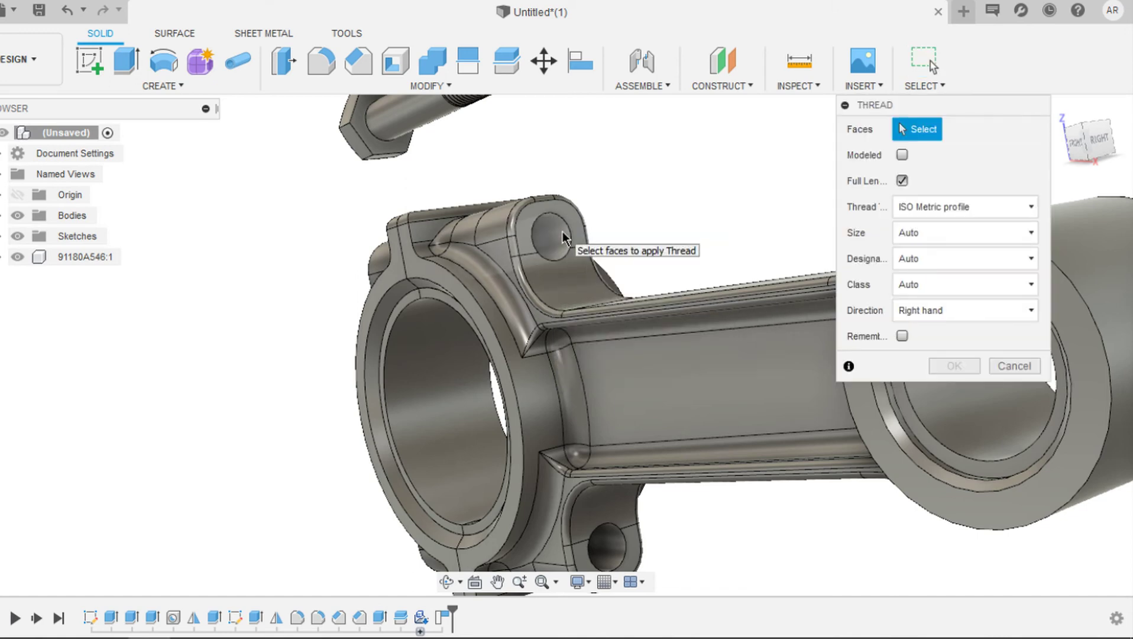
pyautogui.click(562, 230)
pyautogui.moveTo(625, 463); pyautogui.dragTo(546, 343, button='middle')
pyautogui.click(535, 422)
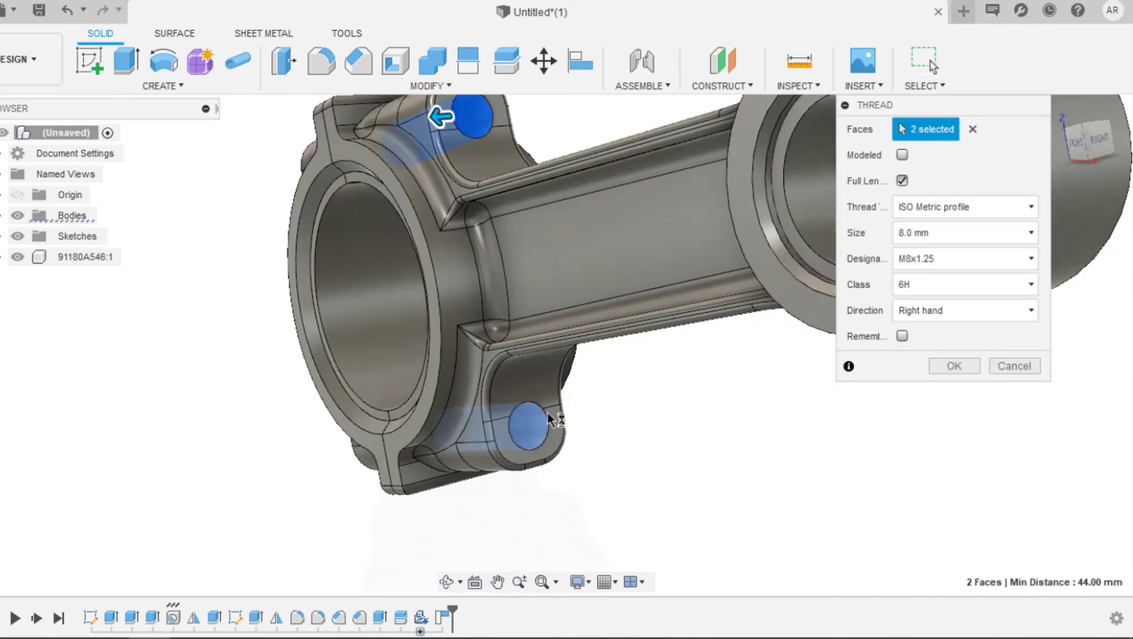
pyautogui.click(946, 259)
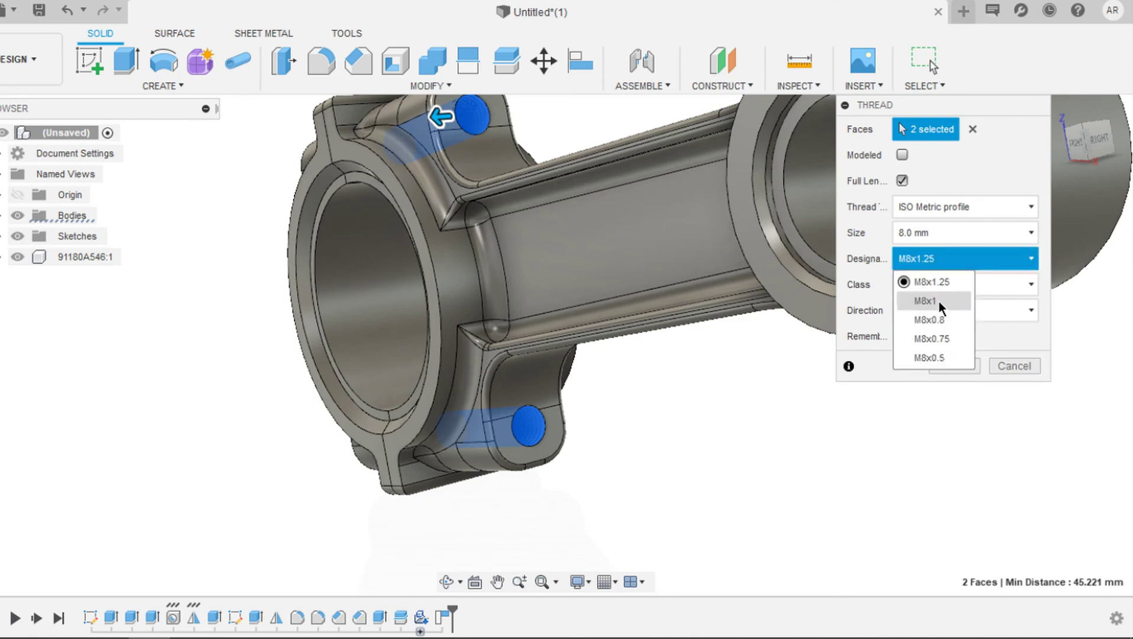
pyautogui.click(939, 301)
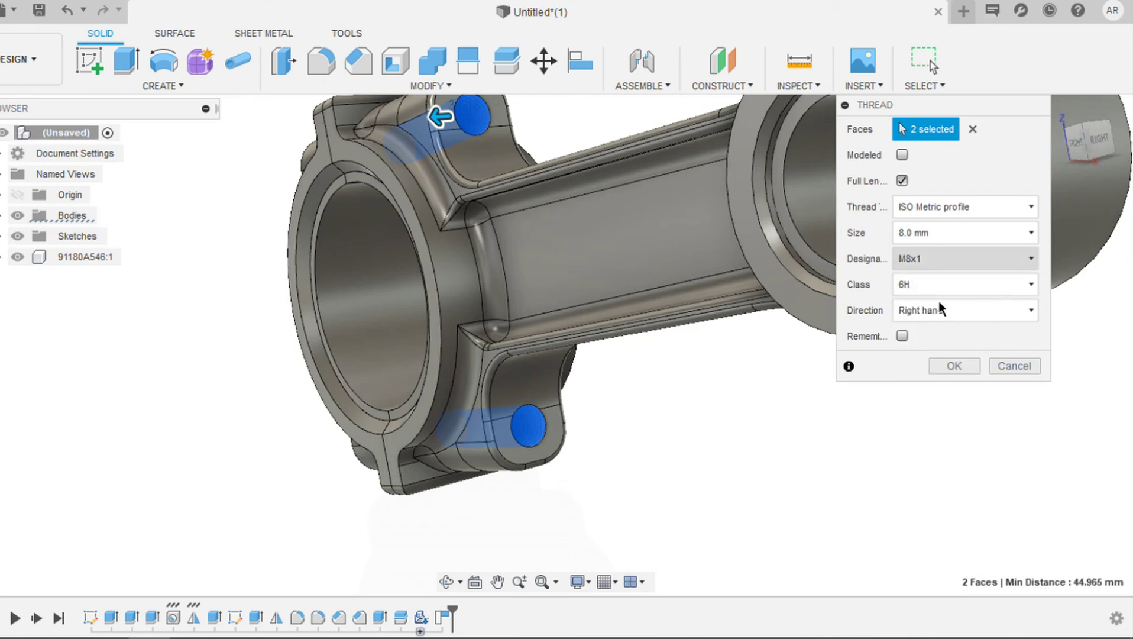
pyautogui.click(954, 367)
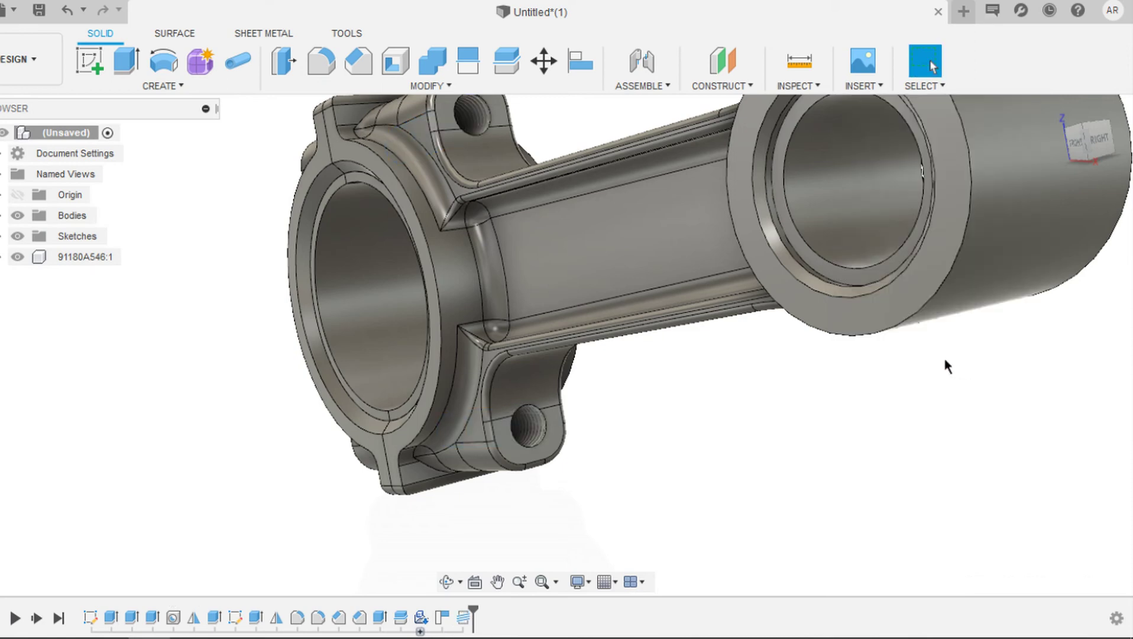
# - Change the document's thread type to Modeled and inspect the threaded bolt holes
pyautogui.scroll(-5, 545, 310)
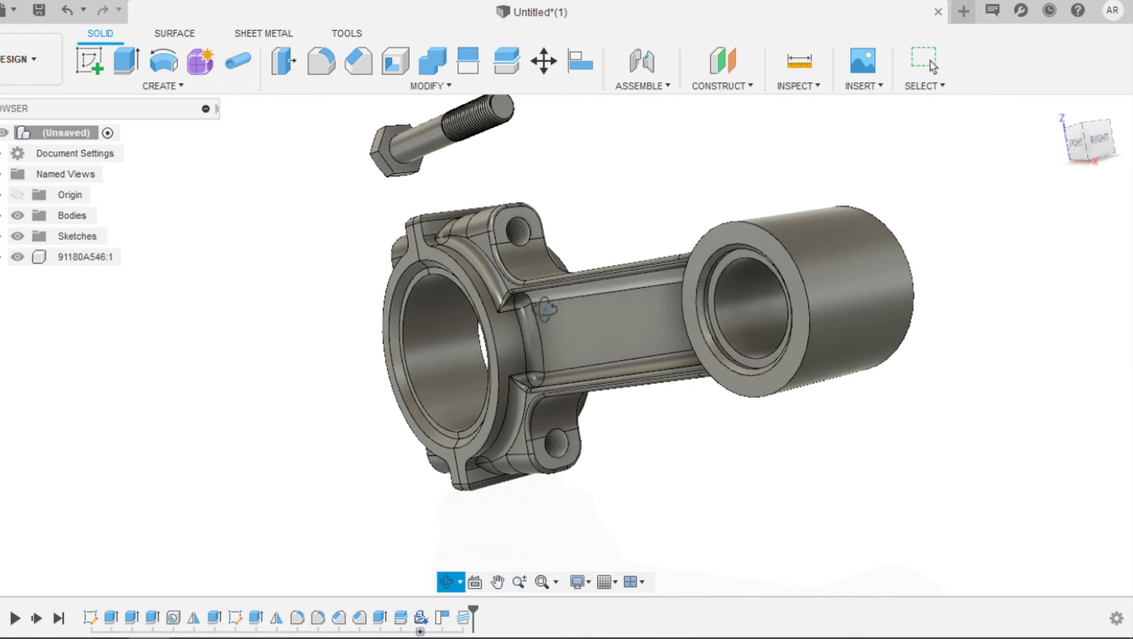
pyautogui.keyDown('shift'); pyautogui.moveTo(545, 310); pyautogui.dragTo(585, 316, button='middle'); pyautogui.keyUp('shift')
pyautogui.scroll(5, 546, 311)
pyautogui.scroll(-4, 545, 310)
pyautogui.scroll(-3, 570, 176)
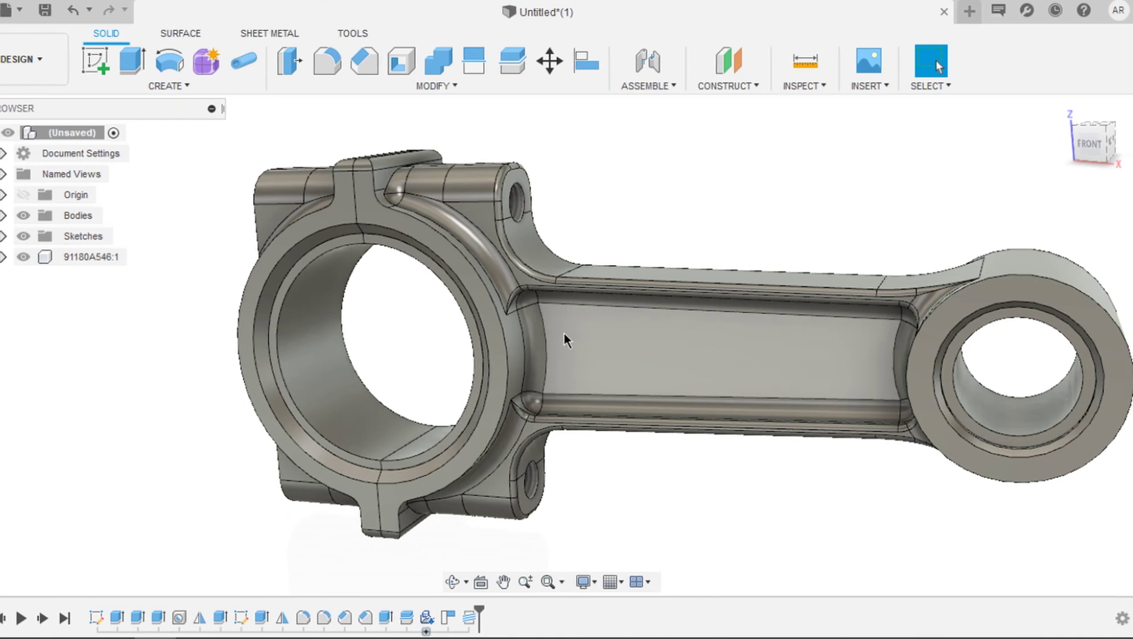
pyautogui.click(15, 154)
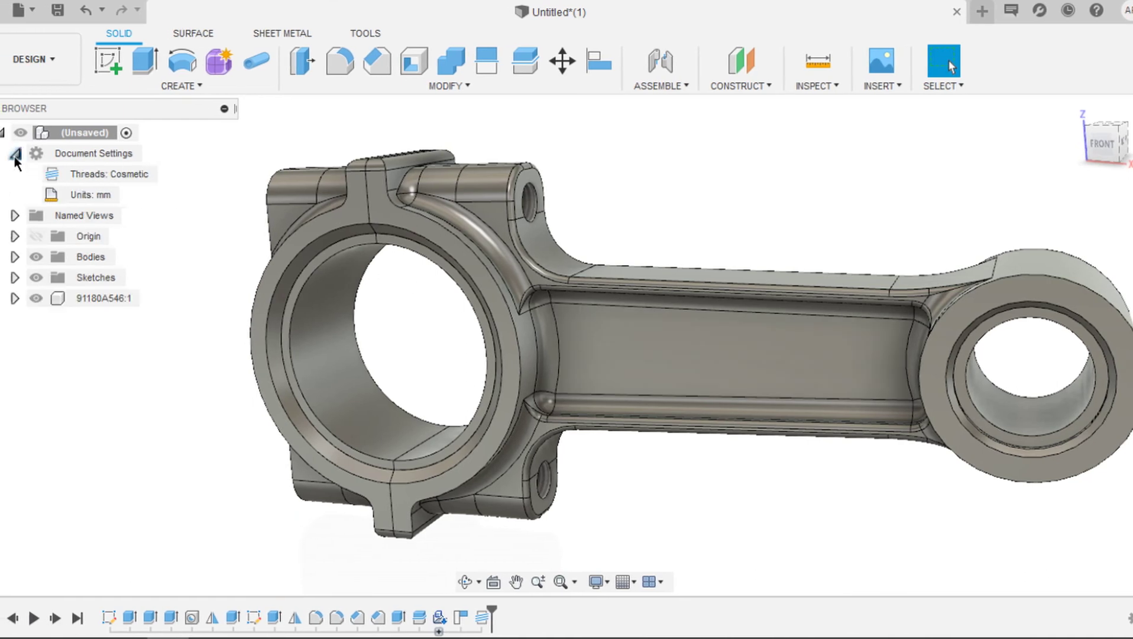
pyautogui.click(165, 173)
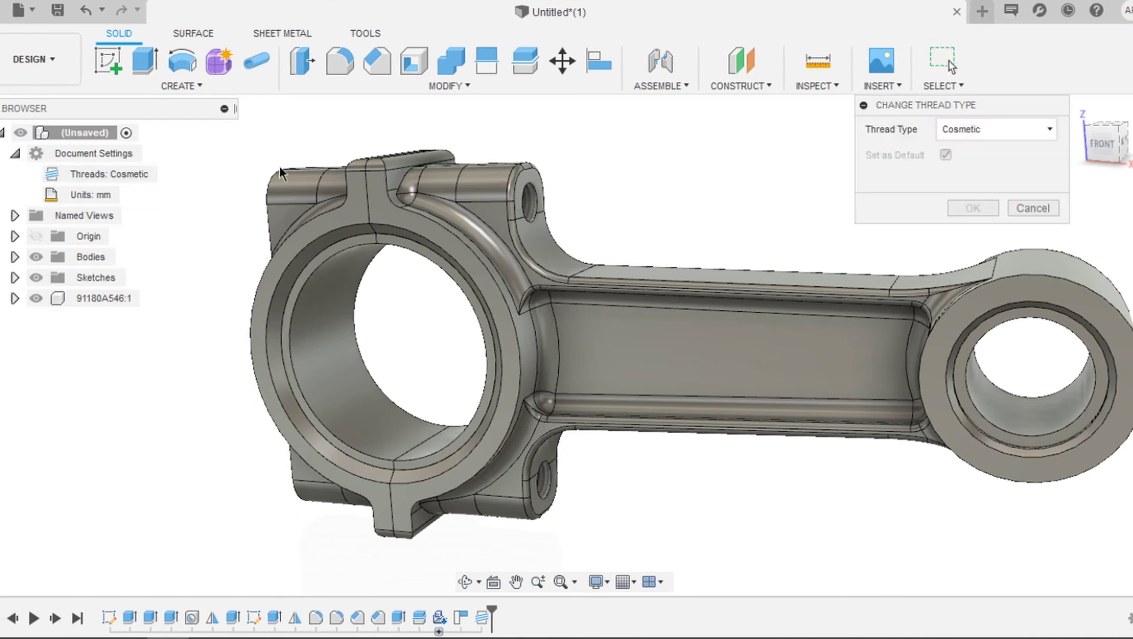
pyautogui.click(965, 128)
pyautogui.click(978, 152)
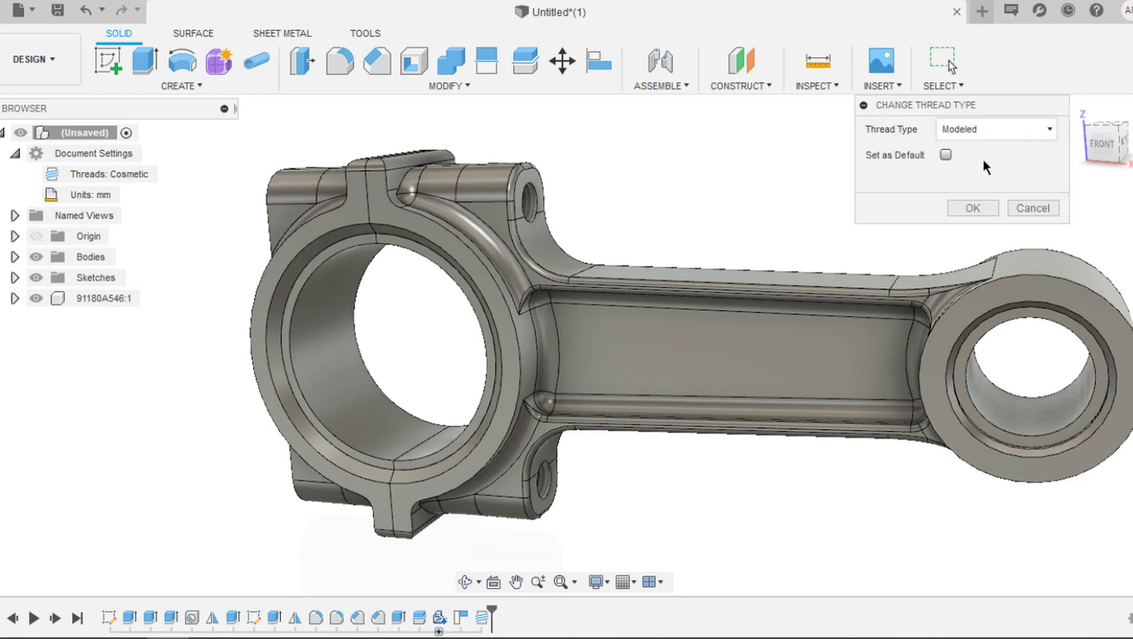
pyautogui.click(982, 207)
pyautogui.scroll(3, 967, 207)
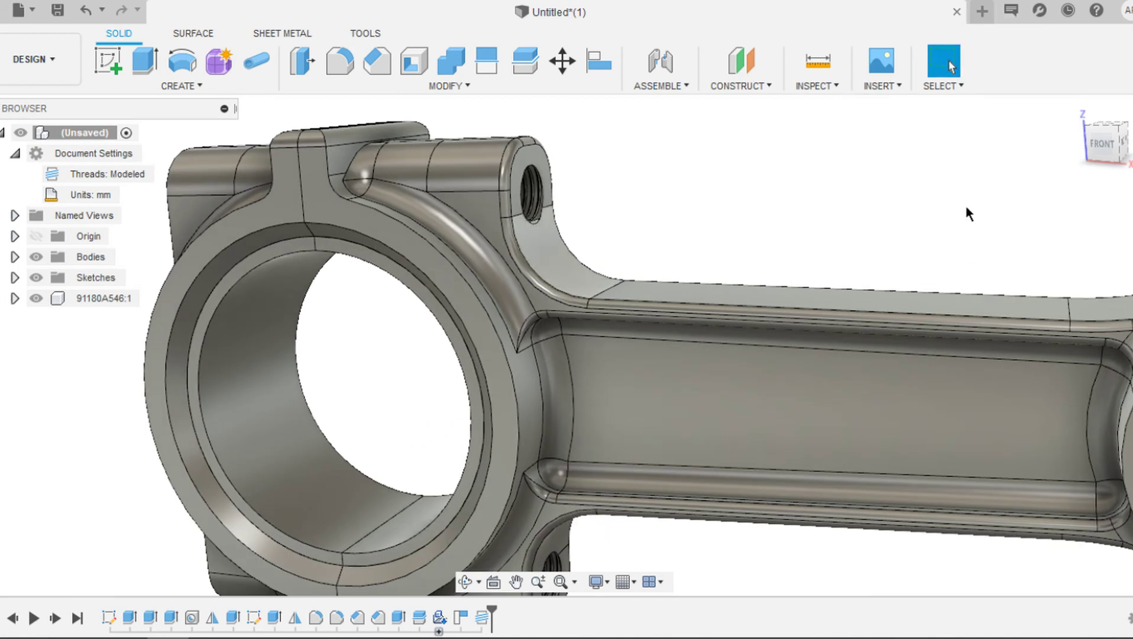
pyautogui.keyDown('shift'); pyautogui.moveTo(966, 207); pyautogui.dragTo(967, 207, button='middle'); pyautogui.keyUp('shift')
pyautogui.scroll(-3, 966, 207)
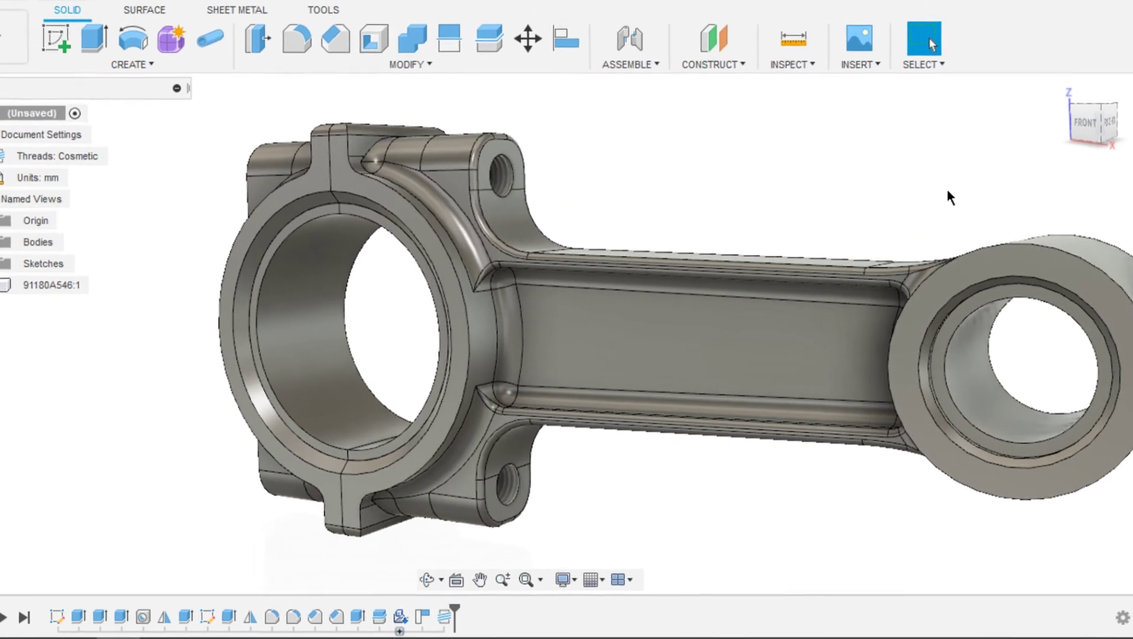
# - Join the bolt's under-head face centre to the upper bolt hole on the big-end cap with a Rigid joint
pyautogui.scroll(-5, 936, 176)
pyautogui.moveTo(935, 176); pyautogui.dragTo(924, 174, button='middle')
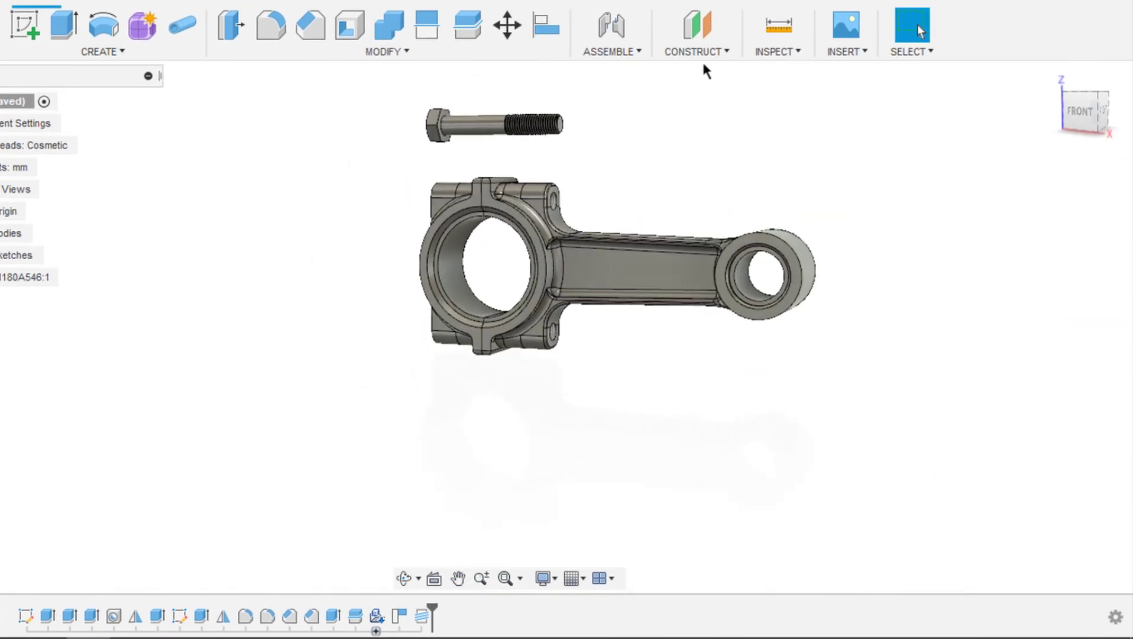
pyautogui.click(611, 25)
pyautogui.scroll(5, 486, 145)
pyautogui.moveTo(450, 102); pyautogui.dragTo(450, 172, button='middle')
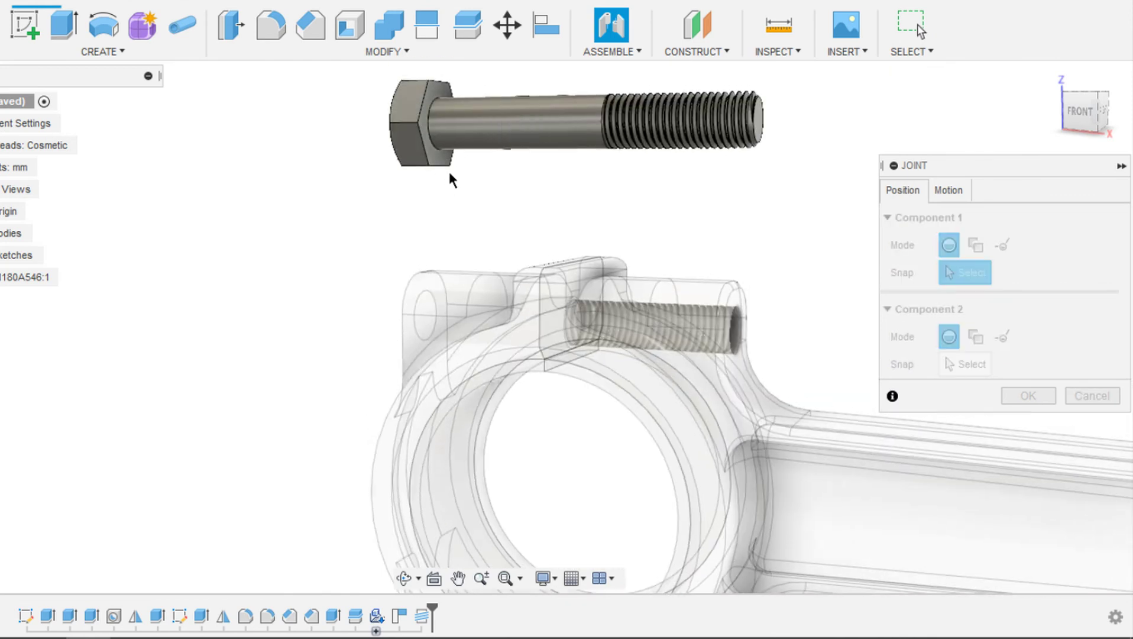
pyautogui.scroll(3, 451, 172)
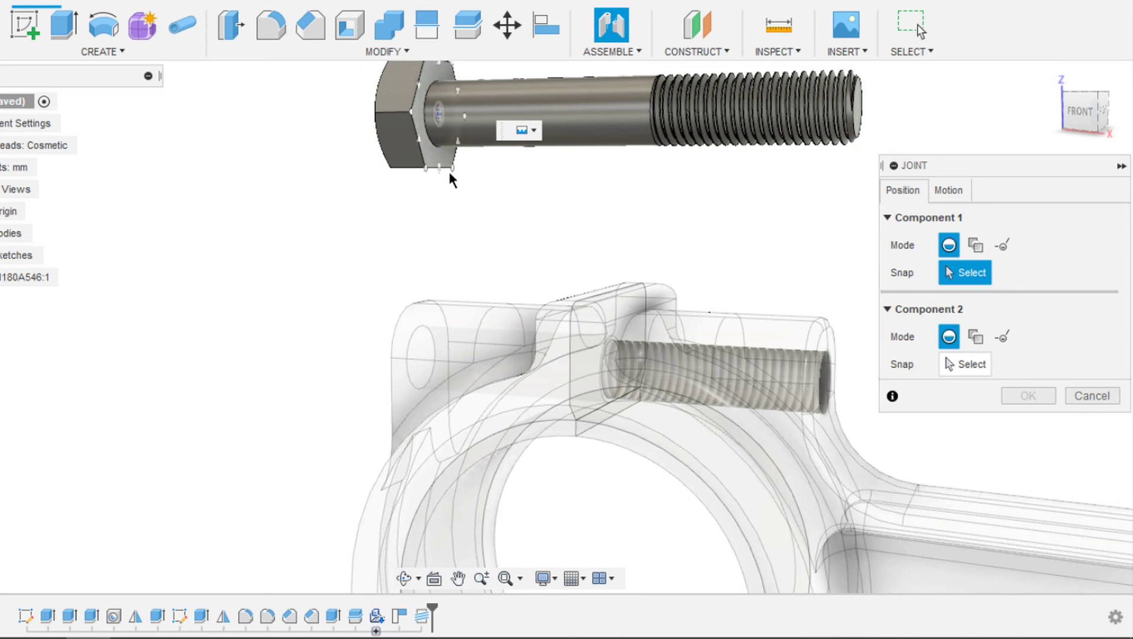
pyautogui.click(444, 117)
pyautogui.keyDown('shift'); pyautogui.moveTo(442, 113); pyautogui.dragTo(530, 308, button='middle'); pyautogui.keyUp('shift')
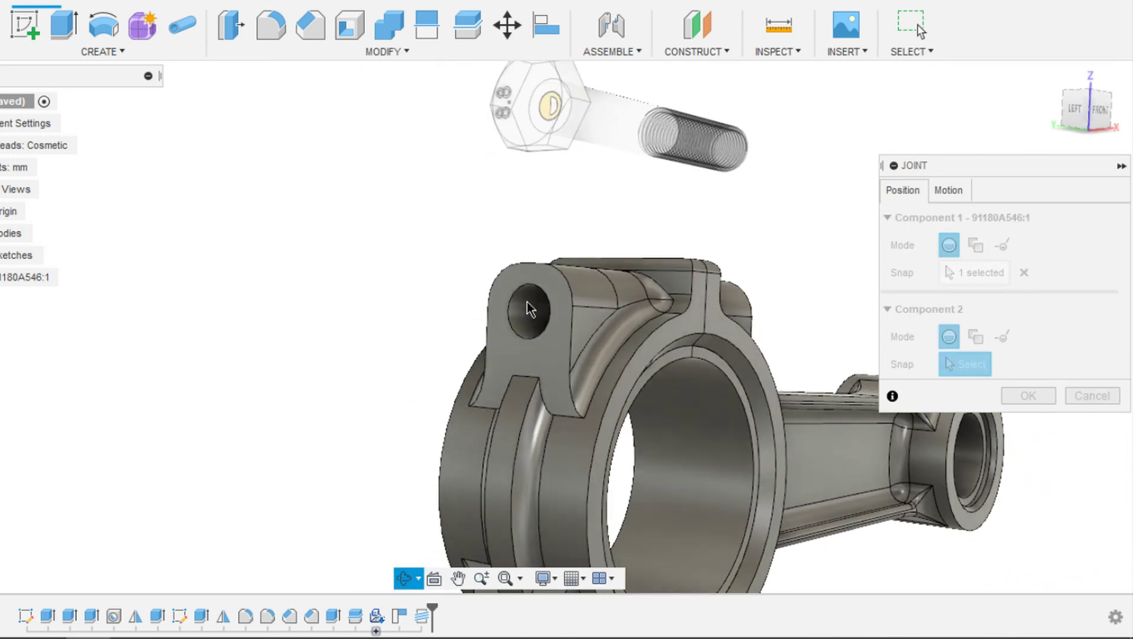
pyautogui.scroll(2, 531, 309)
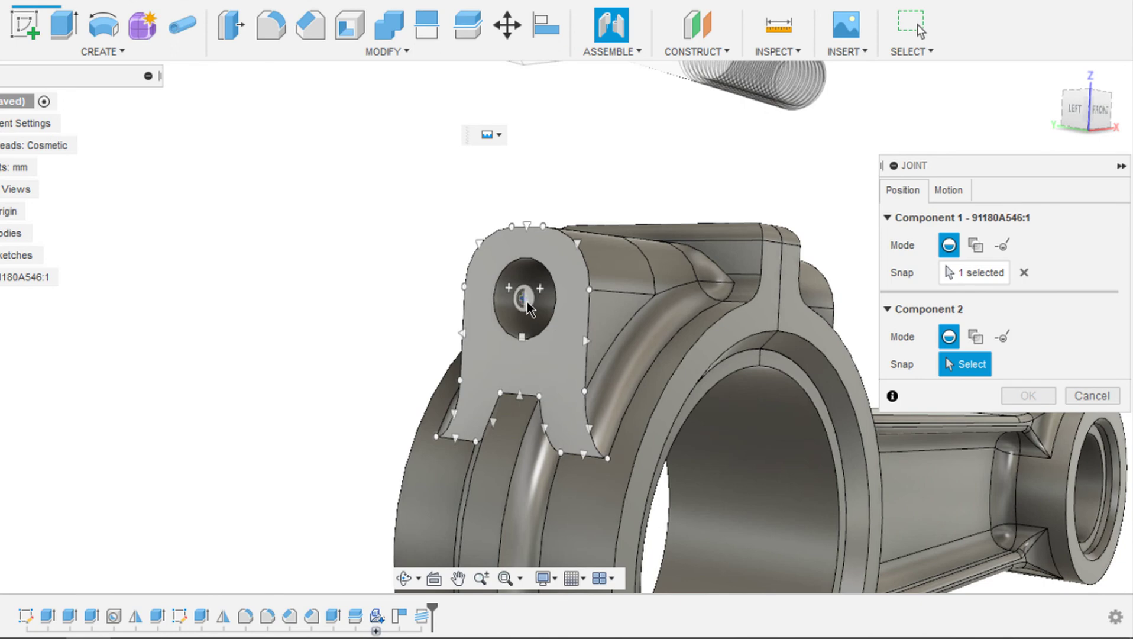
pyautogui.click(528, 308)
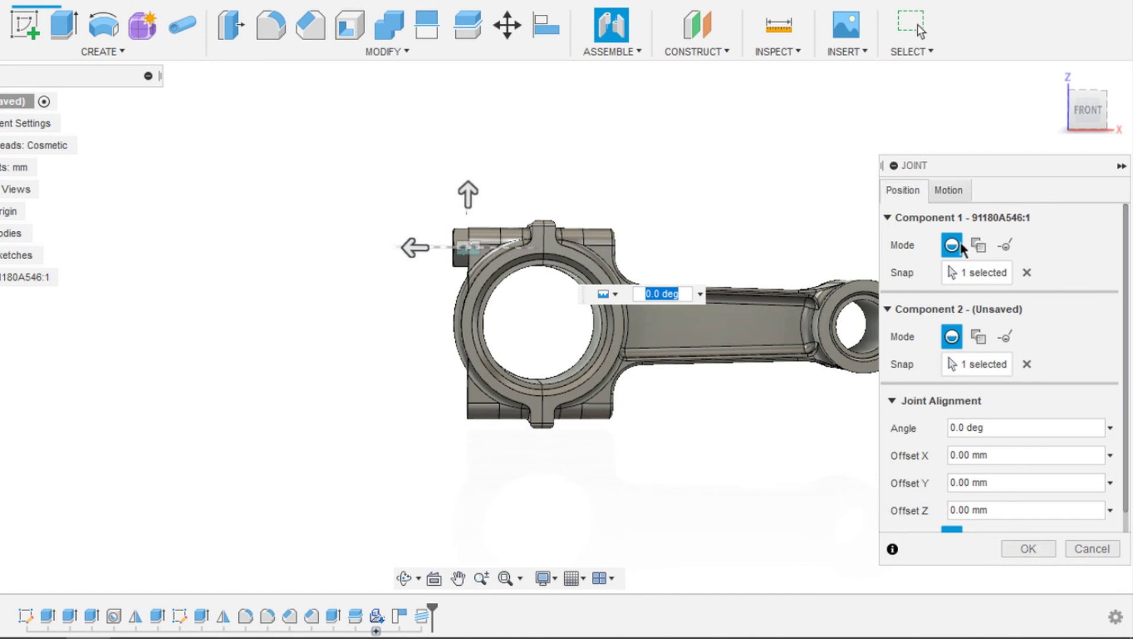
pyautogui.click(947, 195)
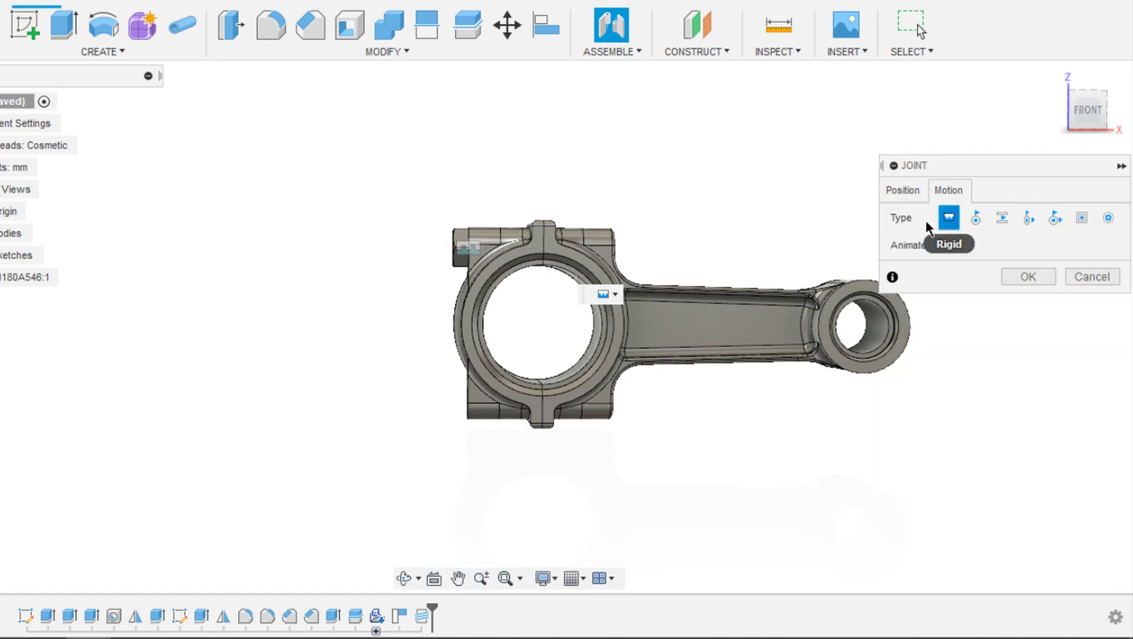
pyautogui.click(1027, 277)
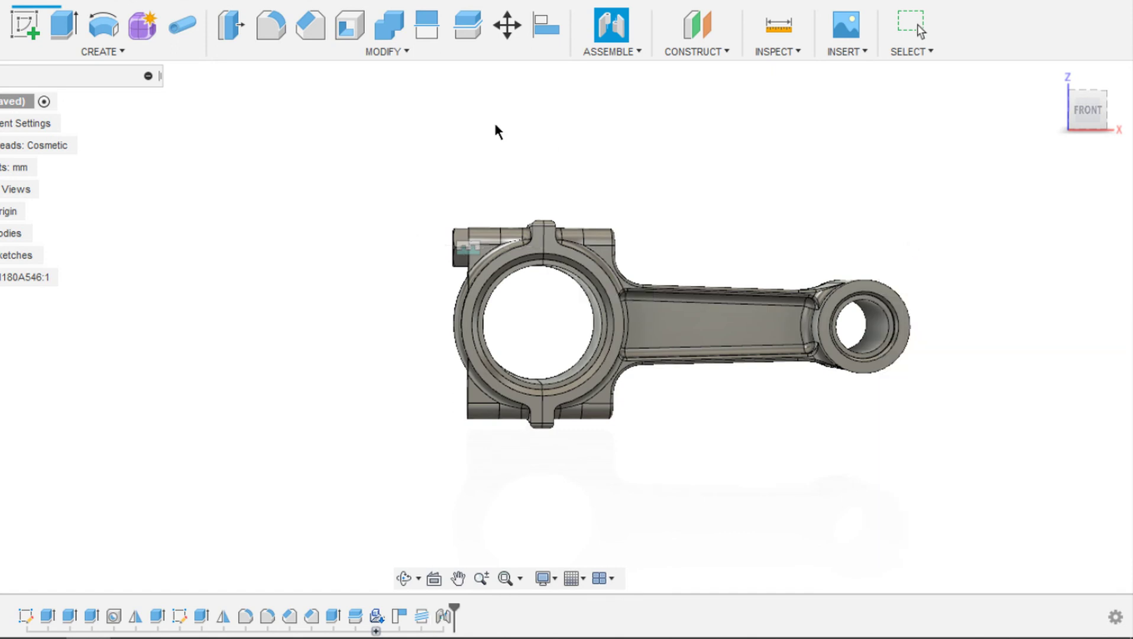
# - Mirror the bolt component across the horizontal XY origin plane into the lower bolt hole of the big end
pyautogui.keyDown('shift'); pyautogui.moveTo(495, 126); pyautogui.dragTo(482, 167, button='middle'); pyautogui.keyUp('shift')
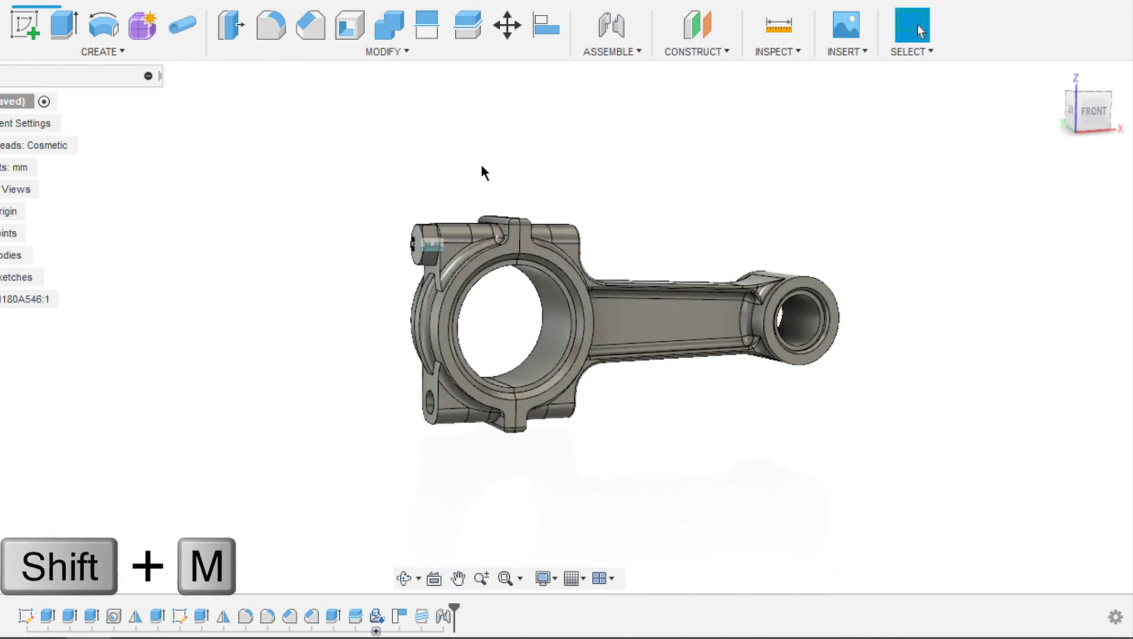
pyautogui.hotkey('shift', 'm')
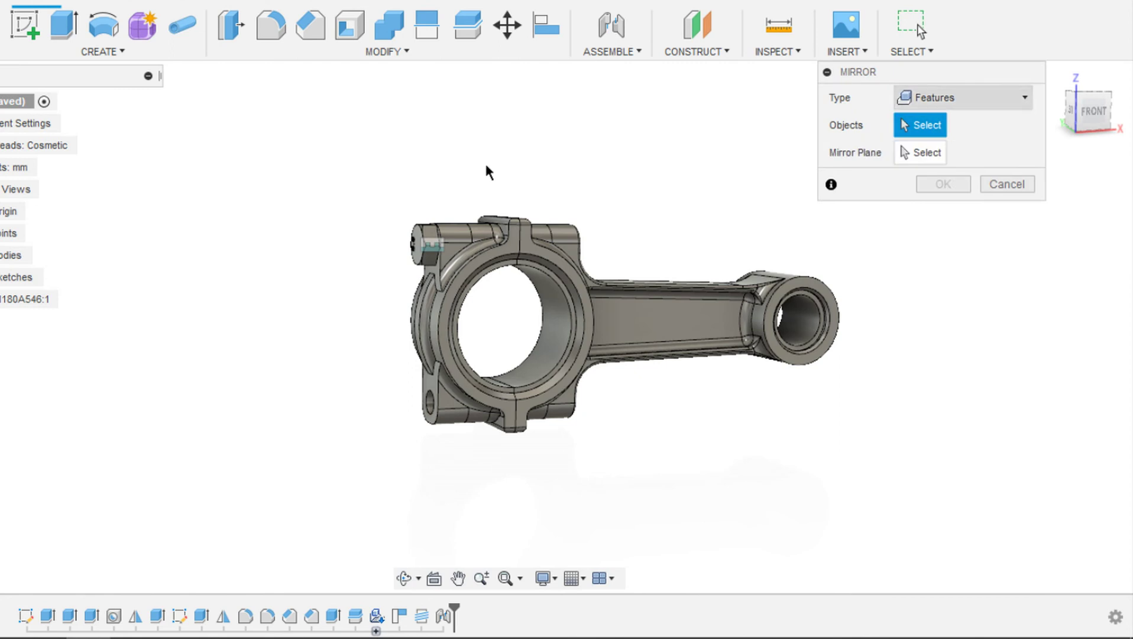
pyautogui.click(991, 110)
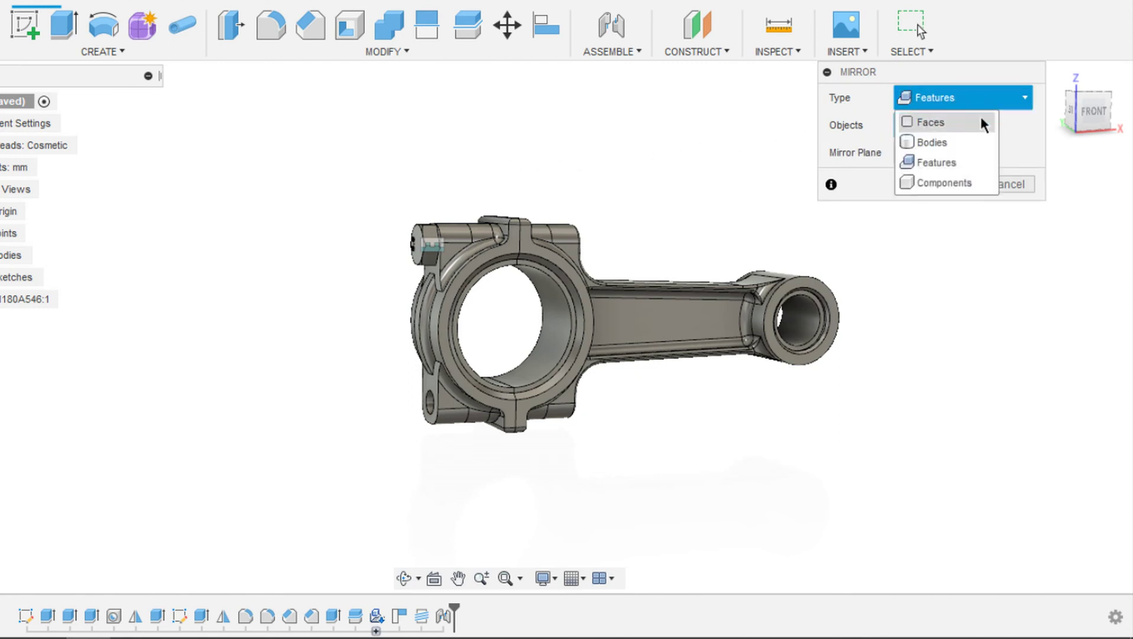
pyautogui.click(955, 182)
pyautogui.click(425, 239)
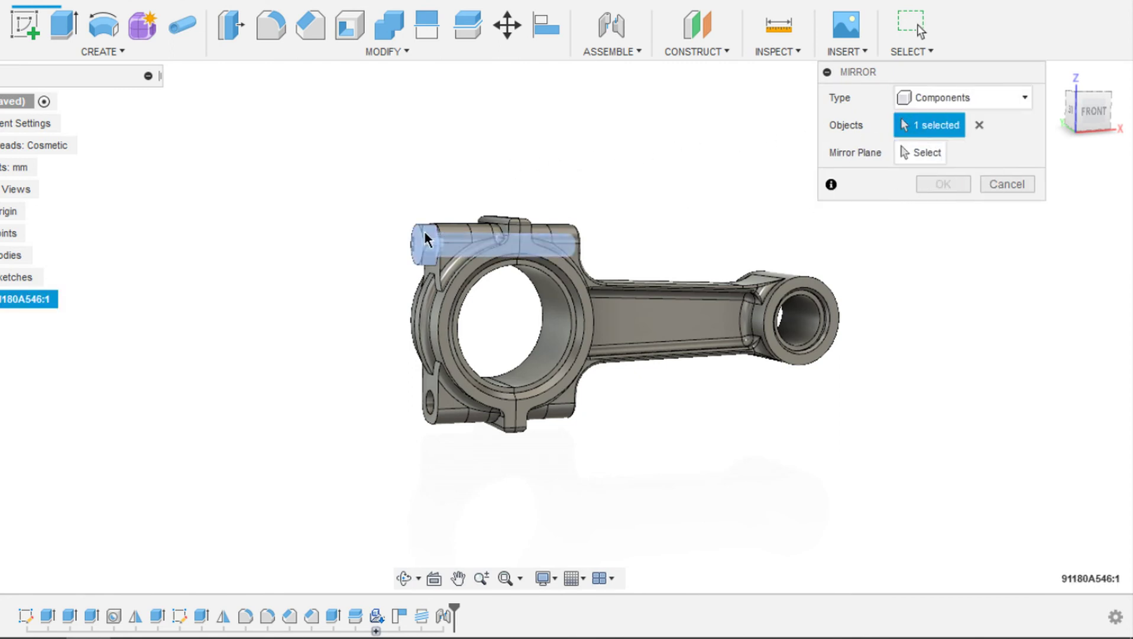
pyautogui.moveTo(642, 233); pyautogui.dragTo(625, 168, button='middle')
pyautogui.click(911, 158)
pyautogui.keyDown('shift'); pyautogui.moveTo(618, 269); pyautogui.dragTo(612, 240, button='middle'); pyautogui.keyUp('shift')
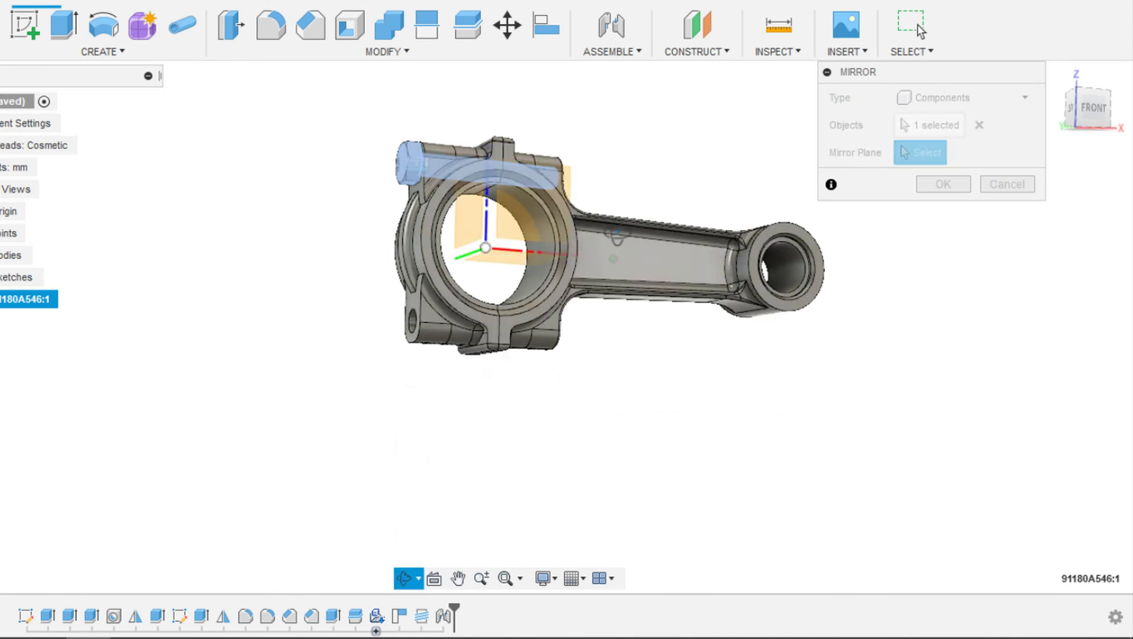
pyautogui.click(518, 260)
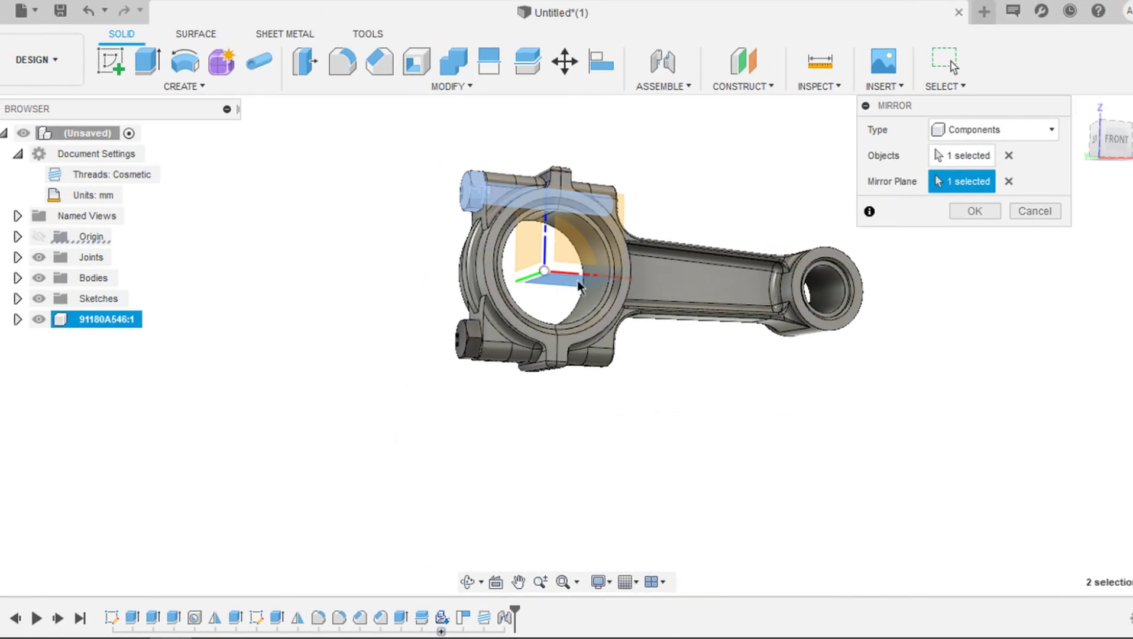
pyautogui.click(976, 210)
pyautogui.keyDown('shift'); pyautogui.moveTo(981, 207); pyautogui.dragTo(933, 220, button='middle'); pyautogui.keyUp('shift')
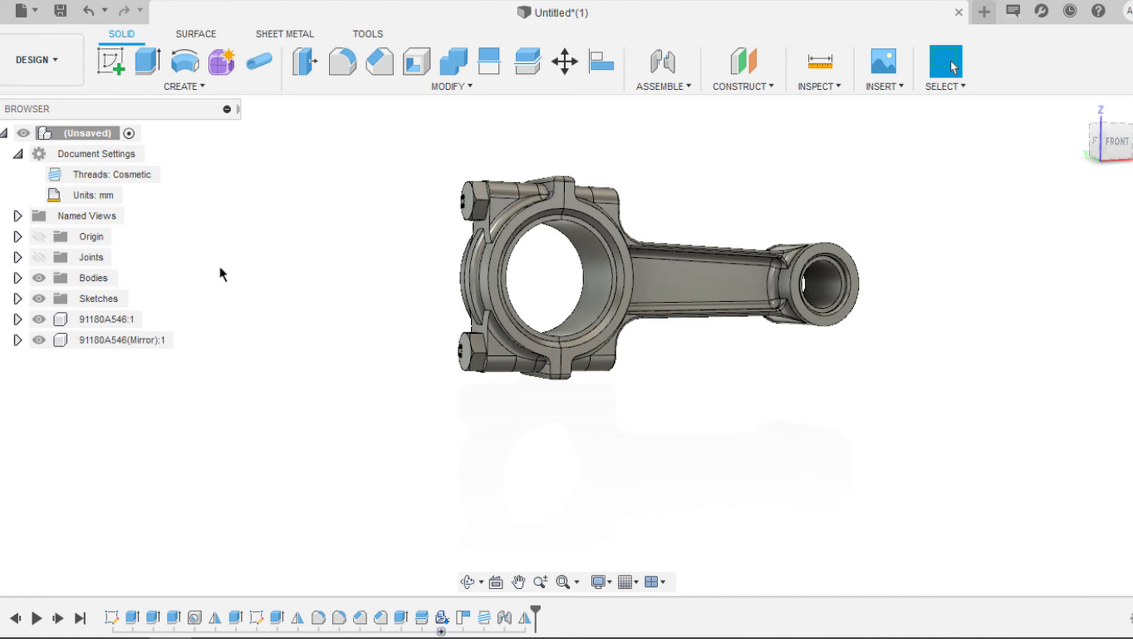
# - Try pulling the mirrored bolt out of its hole to test its freedom, and revert its position
pyautogui.moveTo(448, 274)
pyautogui.keyDown('shift'); pyautogui.mouseDown(button='middle')
pyautogui.moveTo(443, 284)
pyautogui.moveTo(447, 274)
pyautogui.mouseUp(button='middle'); pyautogui.keyUp('shift')
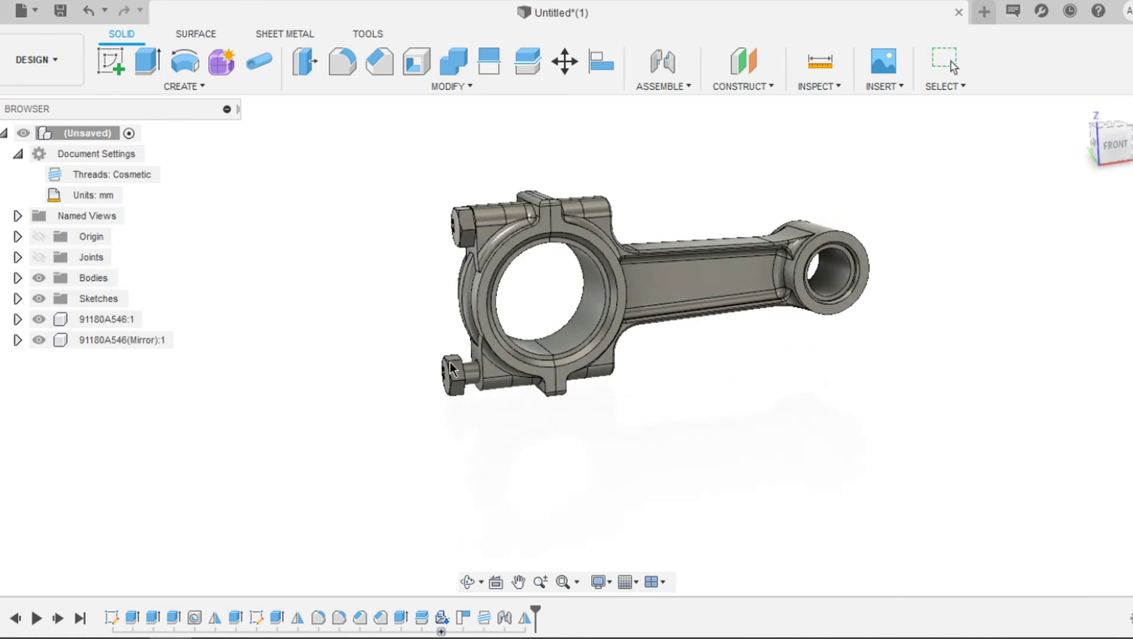
pyautogui.moveTo(449, 361); pyautogui.dragTo(439, 365)
pyautogui.click(1038, 63)
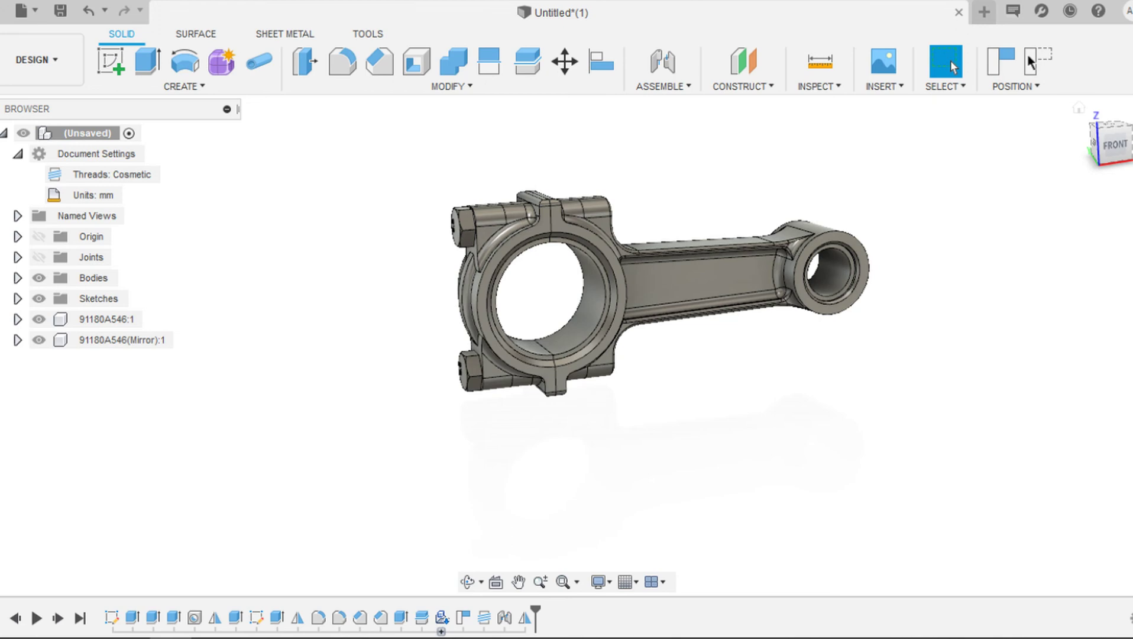
# - Fix the mirrored bolt to the connecting rod cap in its current position with a Rigid as-built joint
pyautogui.click(665, 87)
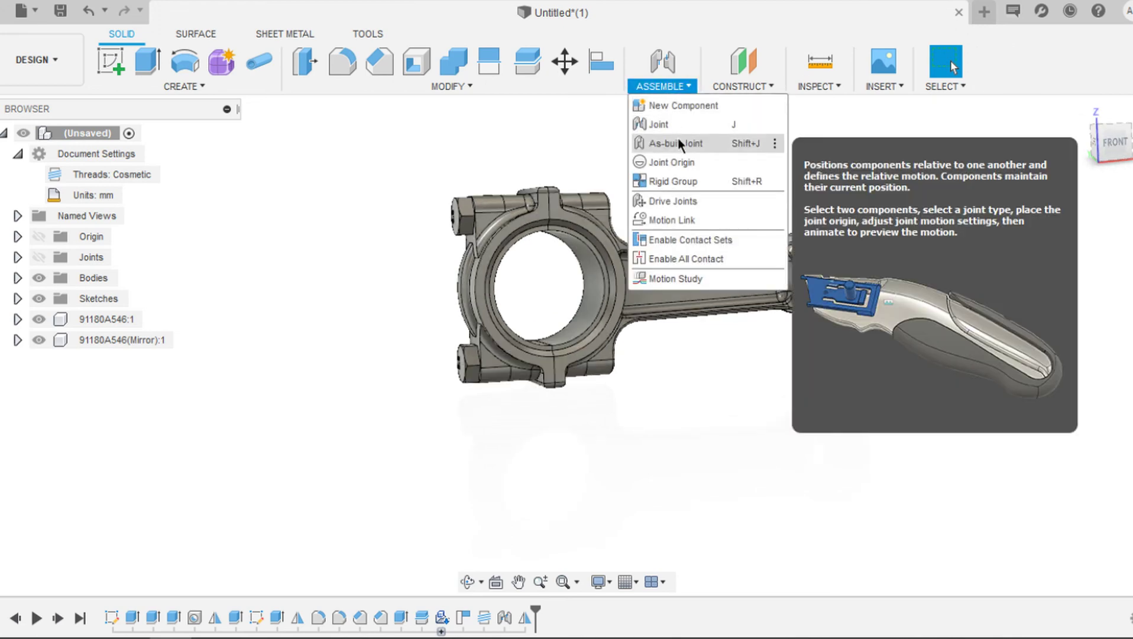
pyautogui.click(676, 143)
pyautogui.scroll(3, 485, 350)
pyautogui.scroll(2, 485, 349)
pyautogui.click(540, 367)
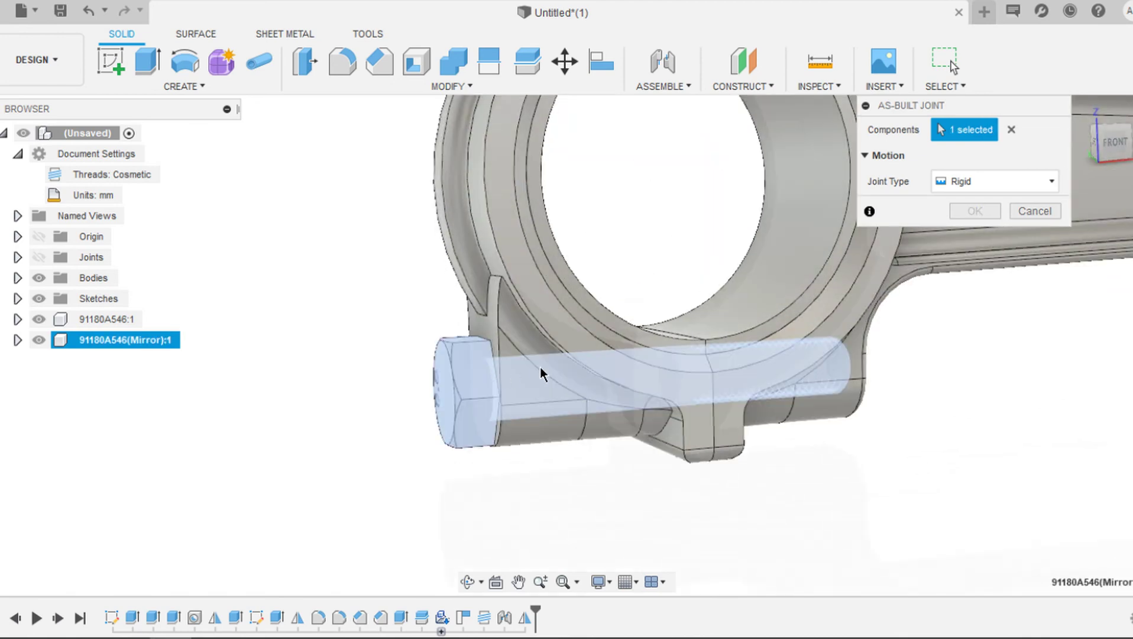
pyautogui.click(529, 391)
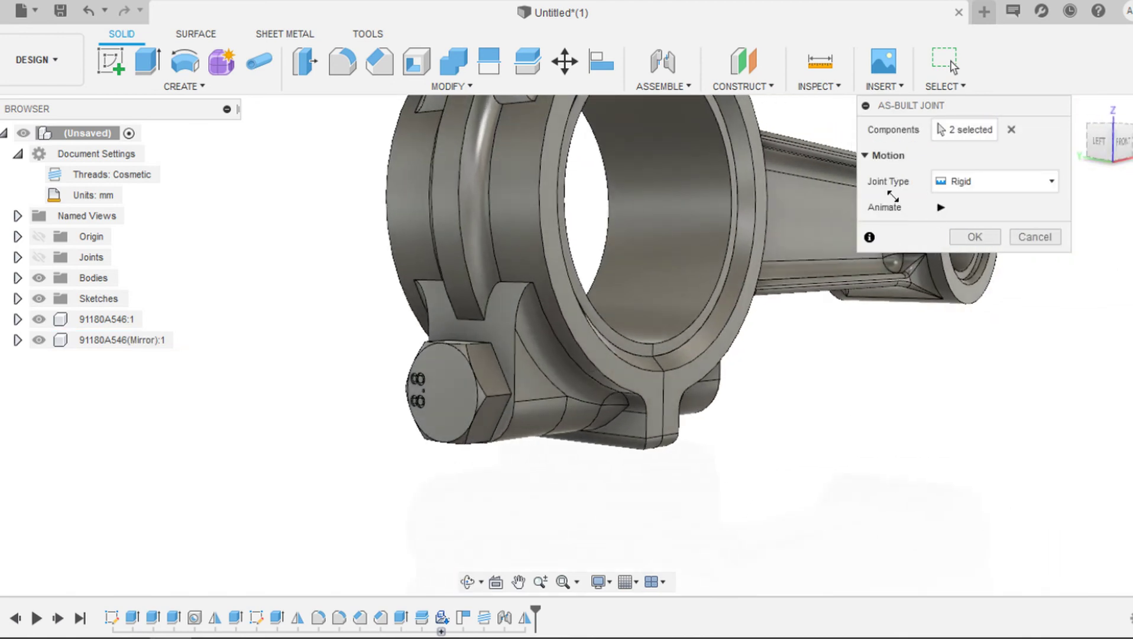
pyautogui.click(990, 235)
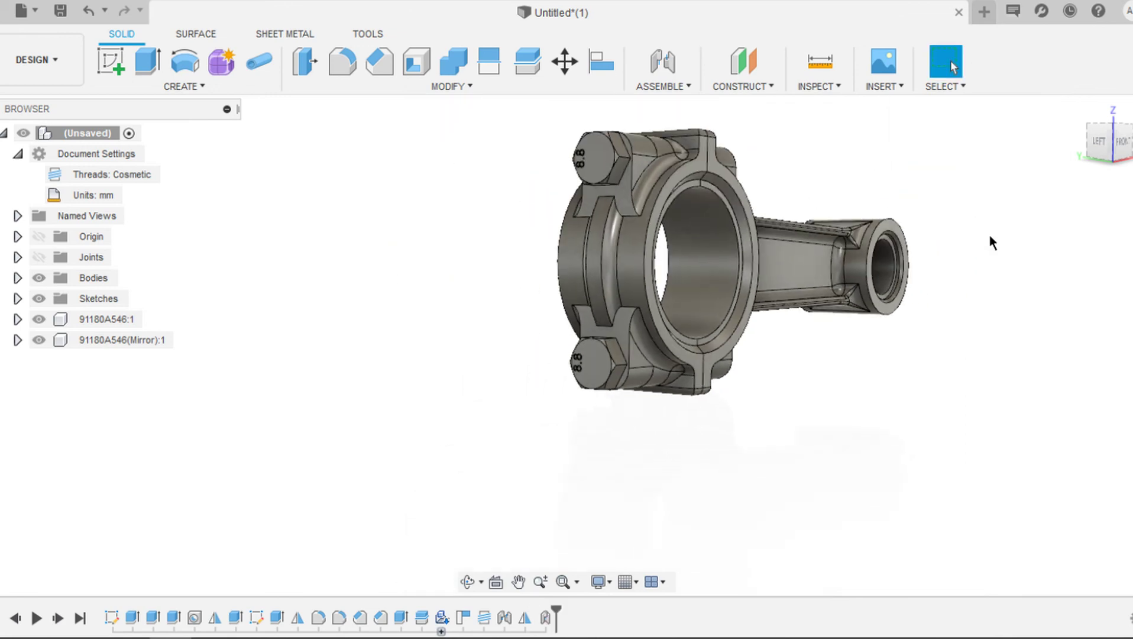
# - Place a hole centred on the small end's outer cylindrical face, aligning it in an orthographic right view, and restore the perspective view
pyautogui.keyDown('shift'); pyautogui.moveTo(762, 354); pyautogui.dragTo(722, 315, button='middle'); pyautogui.keyUp('shift')
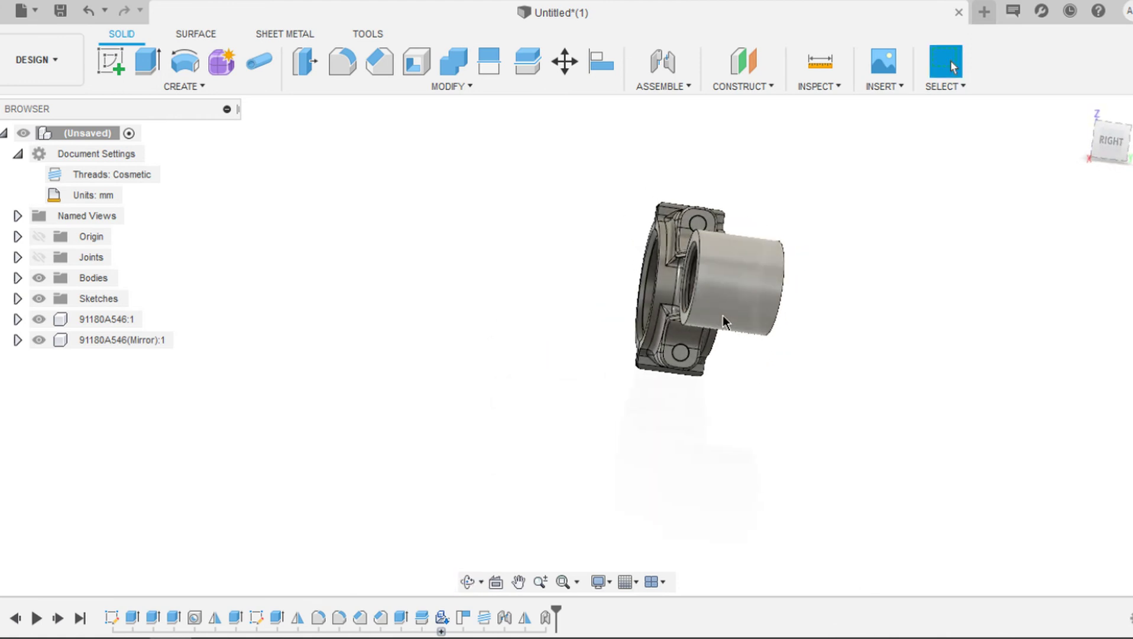
pyautogui.click(1112, 145)
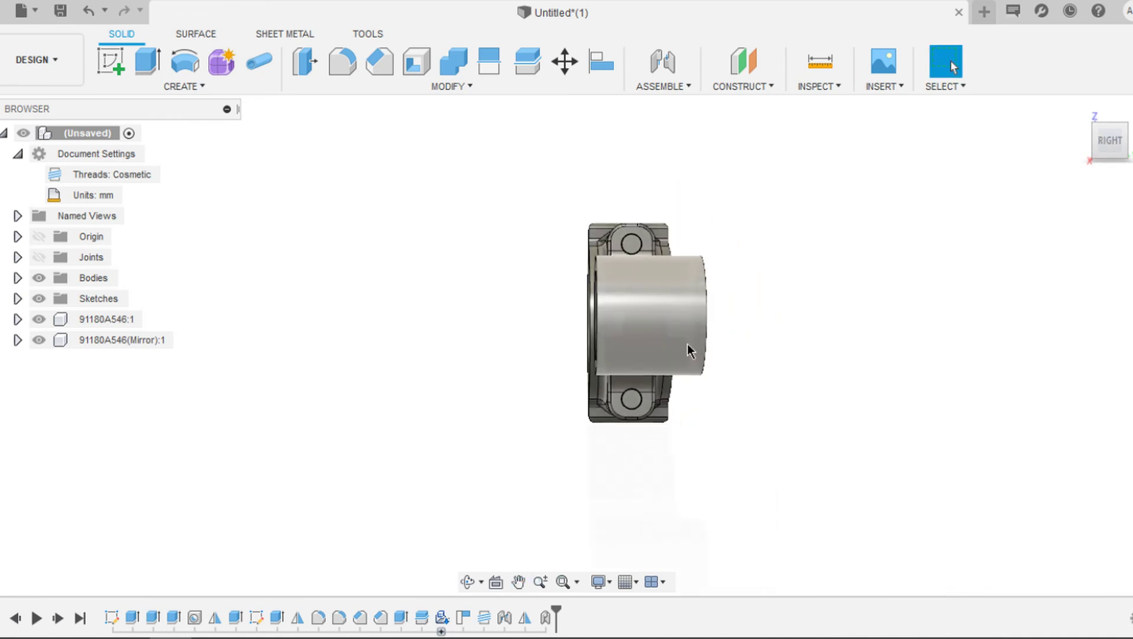
pyautogui.press('h')
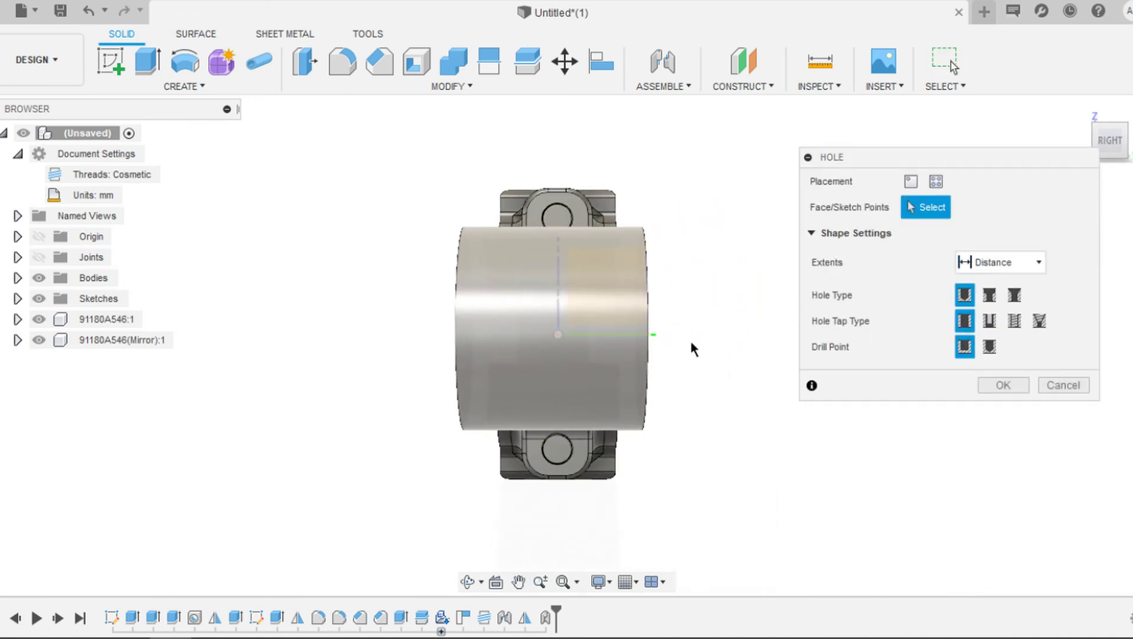
pyautogui.rightClick(1081, 108)
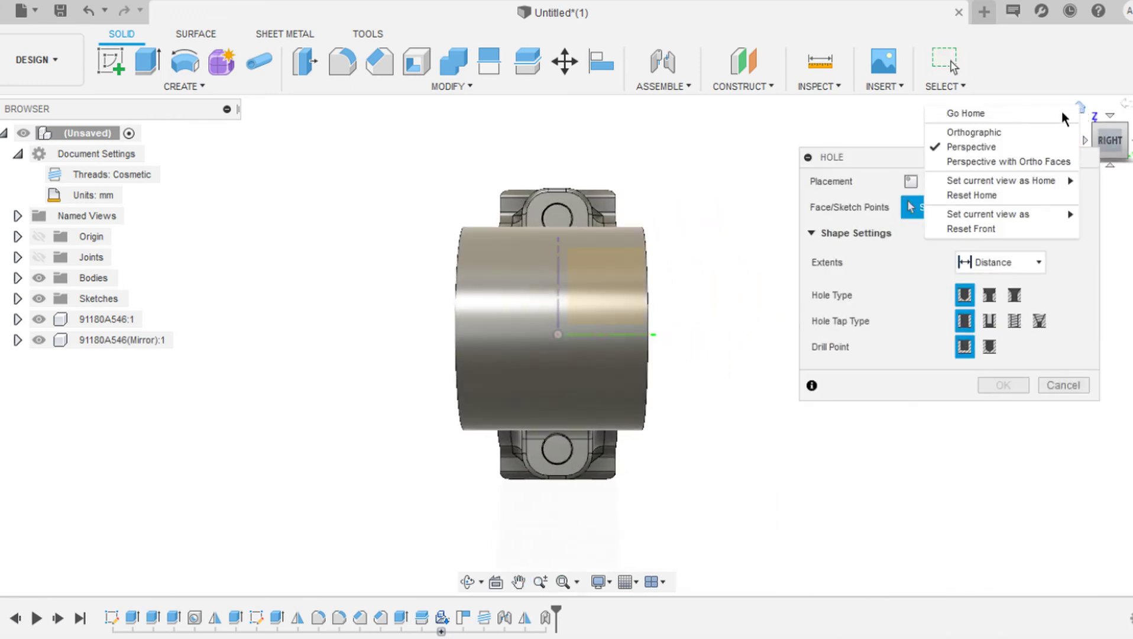
pyautogui.click(998, 133)
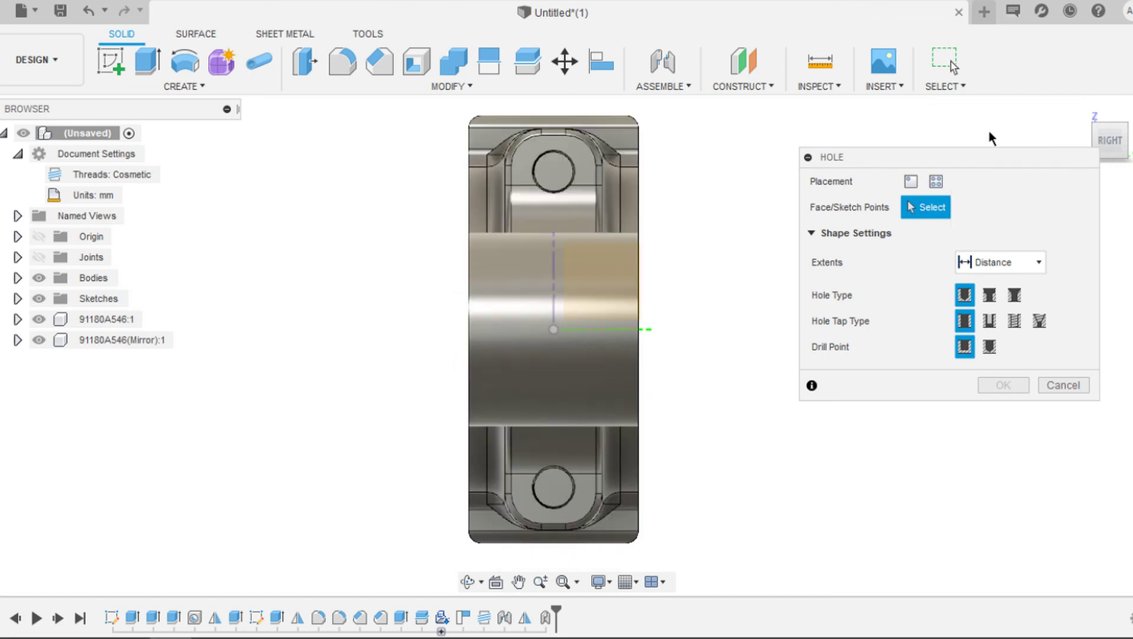
pyautogui.scroll(5, 619, 281)
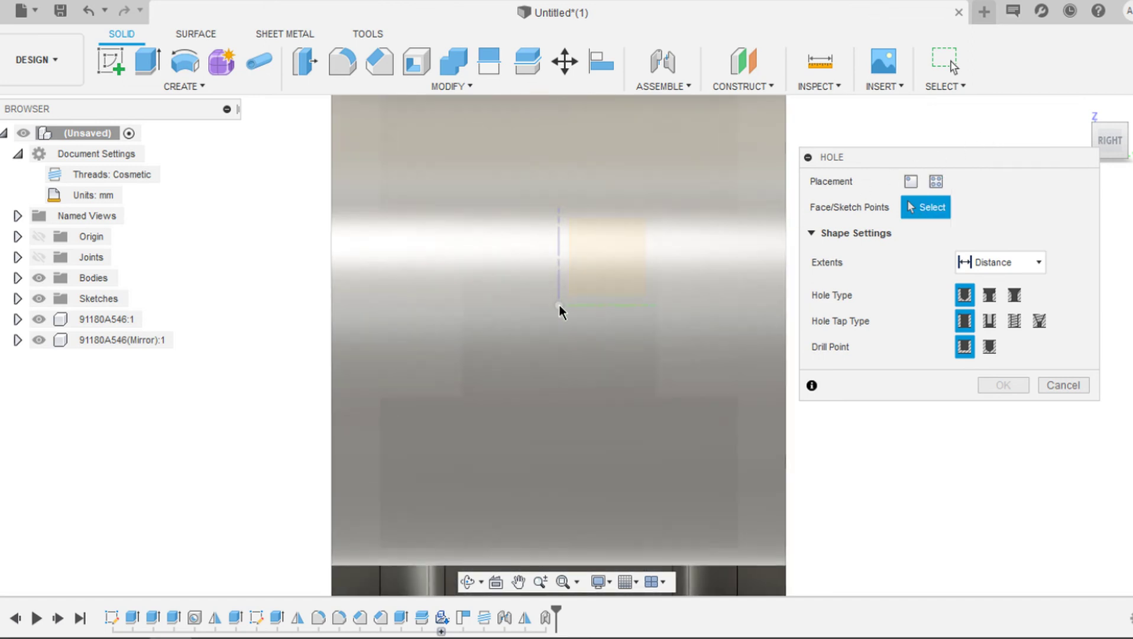
pyautogui.click(561, 305)
pyautogui.scroll(-6, 590, 334)
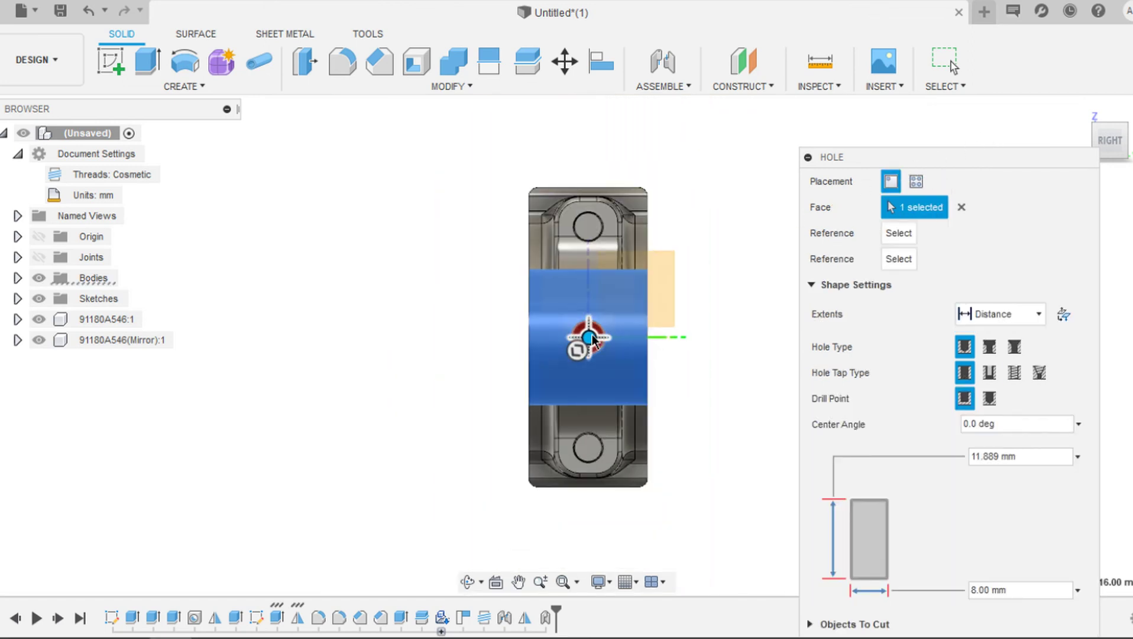
pyautogui.moveTo(591, 340); pyautogui.dragTo(596, 341, button='middle')
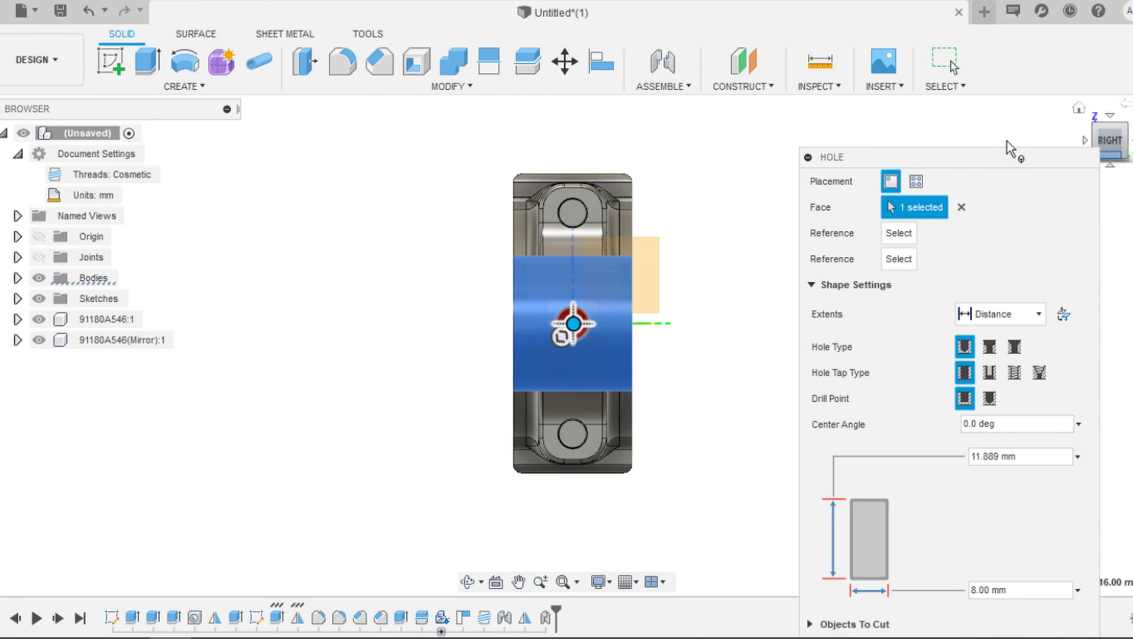
pyautogui.rightClick(1077, 111)
pyautogui.click(975, 146)
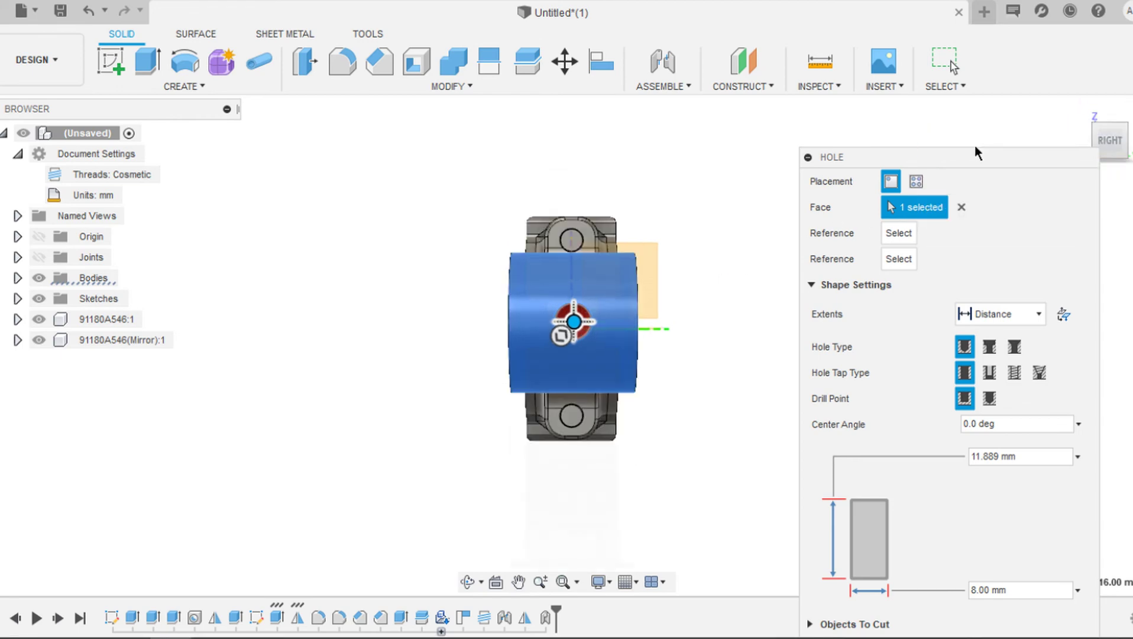
pyautogui.keyDown('shift'); pyautogui.moveTo(975, 144); pyautogui.dragTo(974, 145, button='middle'); pyautogui.keyUp('shift')
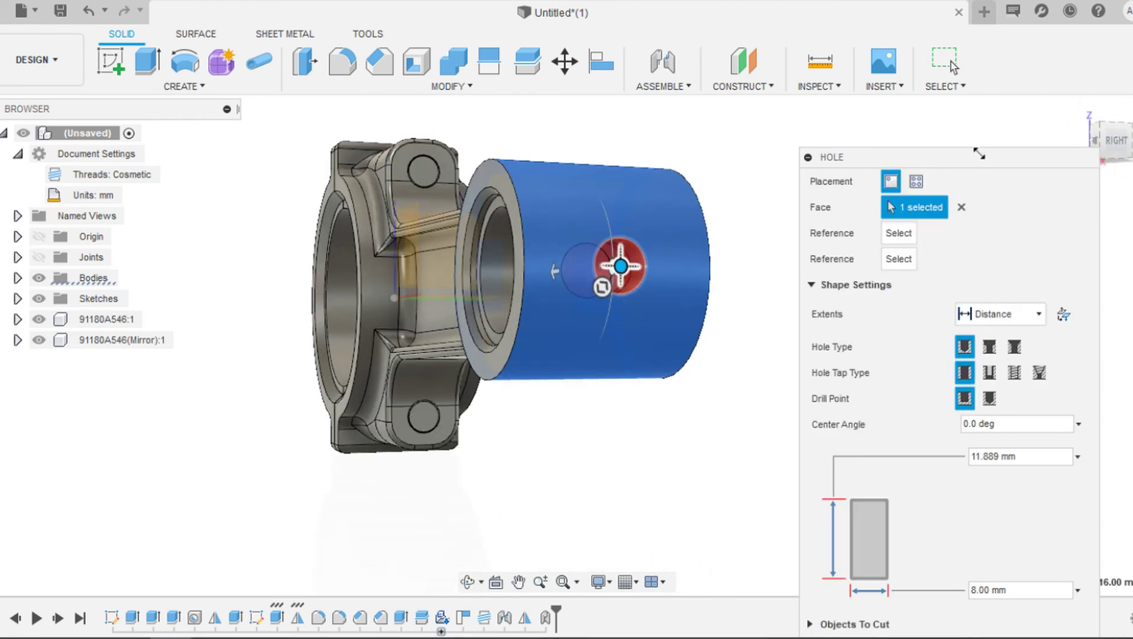
pyautogui.moveTo(985, 164); pyautogui.dragTo(955, 65)
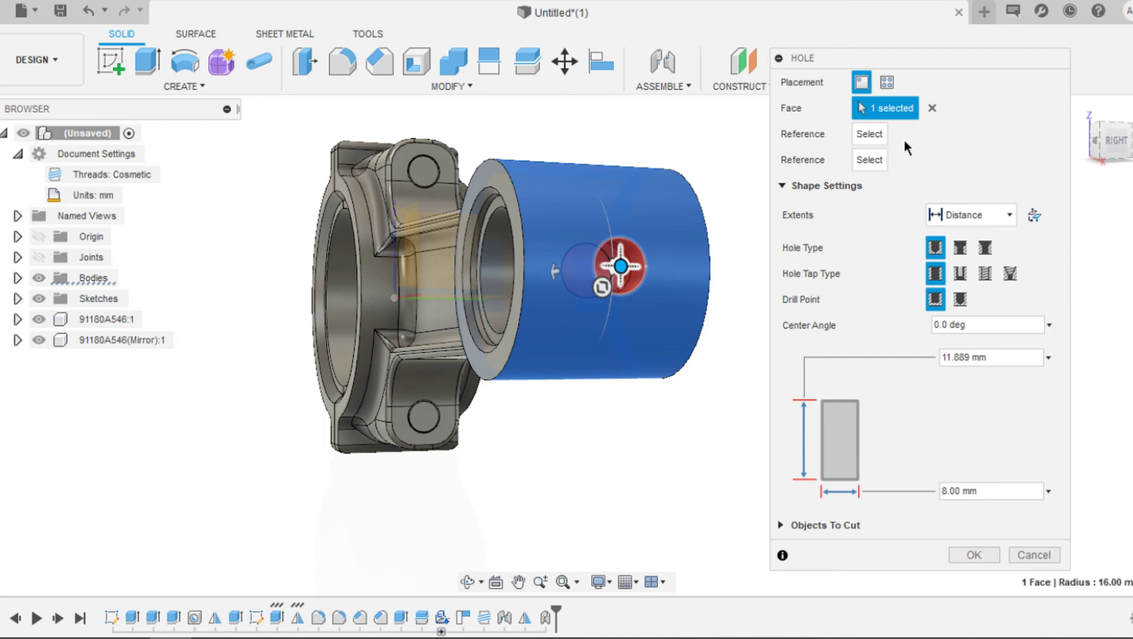
# - Make the small-end hole a countersink with 10 mm countersink diameter, 60° angle, 5 mm hole diameter and 10.039 mm depth
pyautogui.click(984, 247)
pyautogui.click(937, 383)
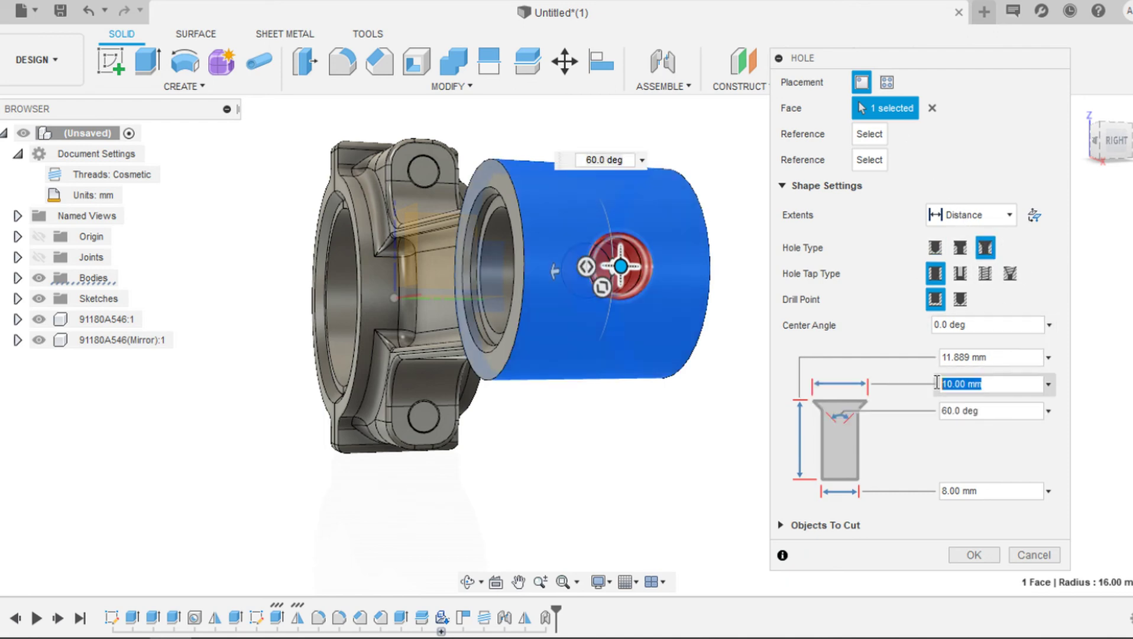
pyautogui.click(997, 493)
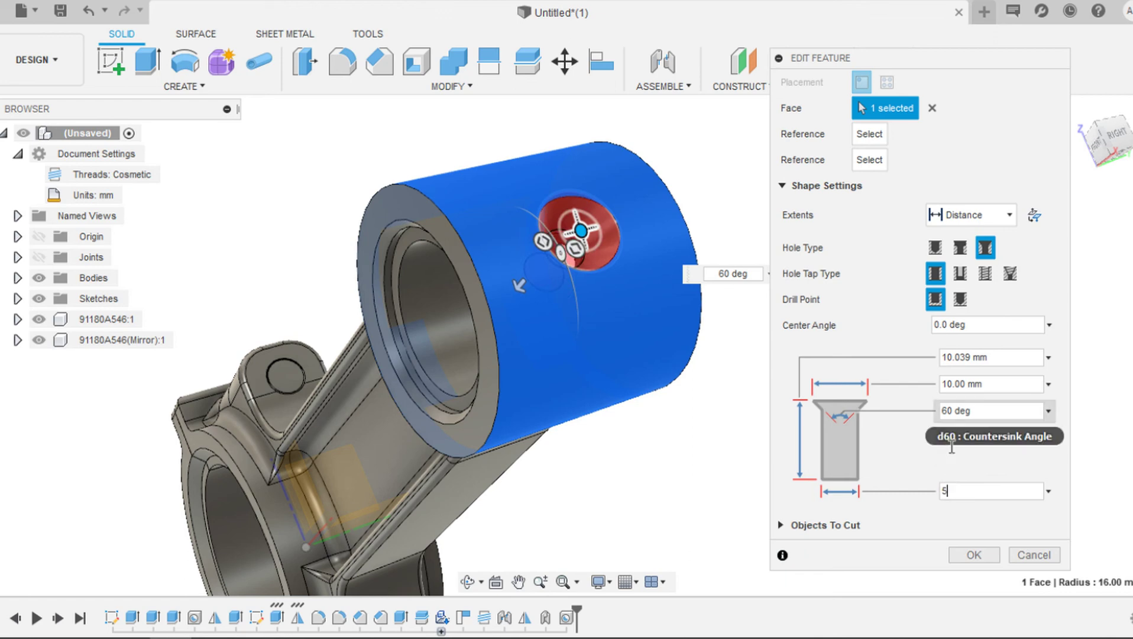
pyautogui.moveTo(988, 410); pyautogui.dragTo(932, 402)
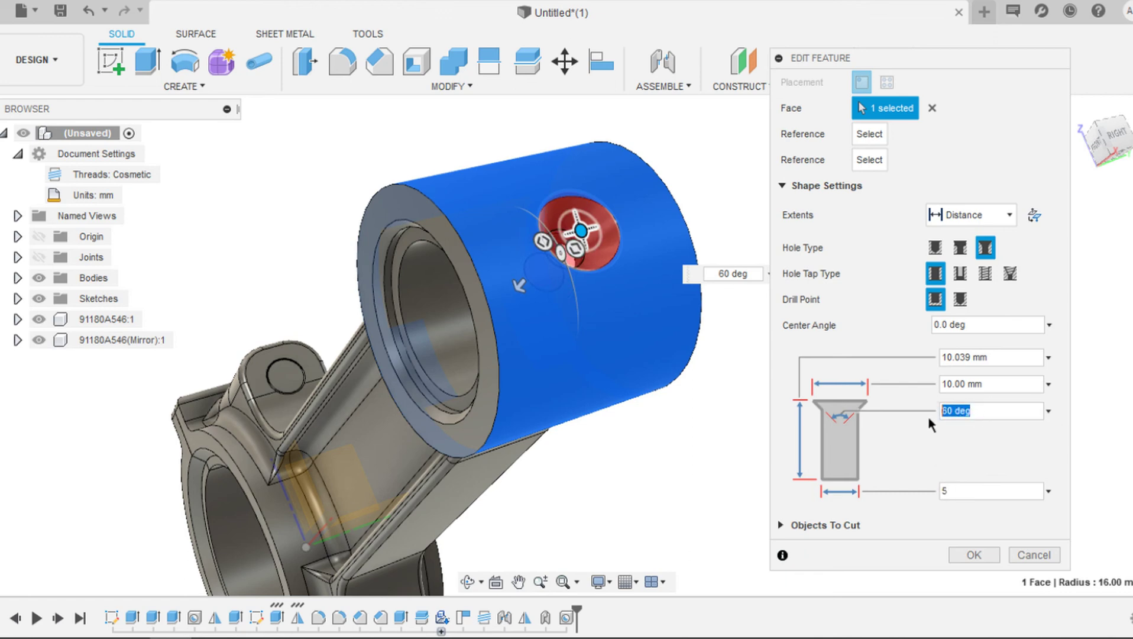
pyautogui.click(973, 554)
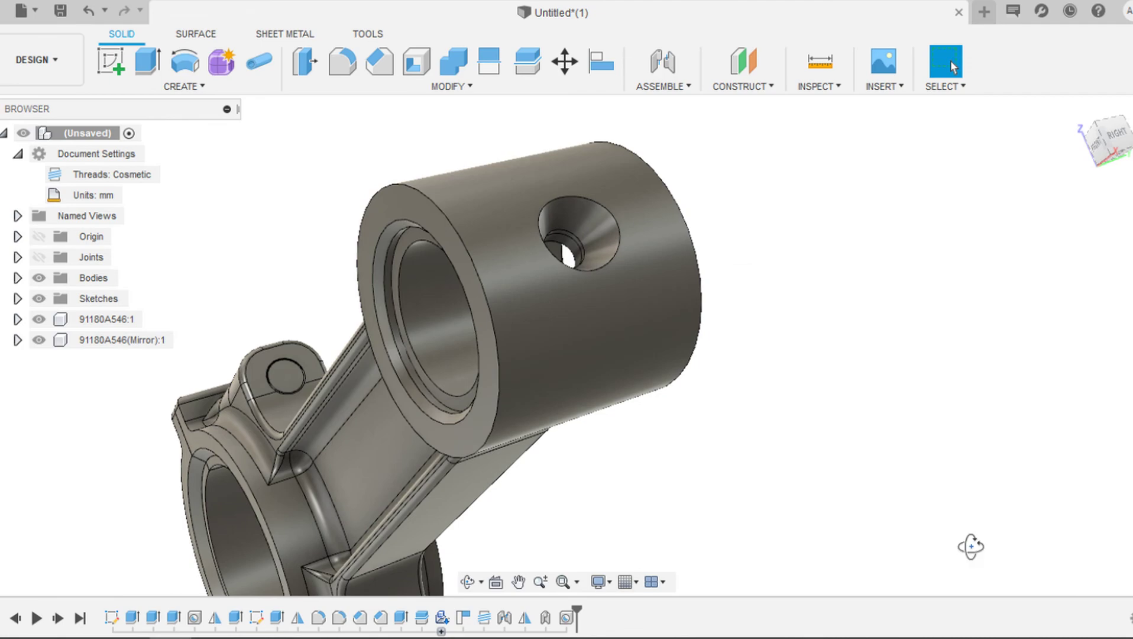
pyautogui.keyDown('shift'); pyautogui.moveTo(971, 546); pyautogui.dragTo(972, 547, button='middle'); pyautogui.keyUp('shift')
pyautogui.scroll(-3, 972, 551)
pyautogui.scroll(-4, 975, 532)
pyautogui.click(1079, 108)
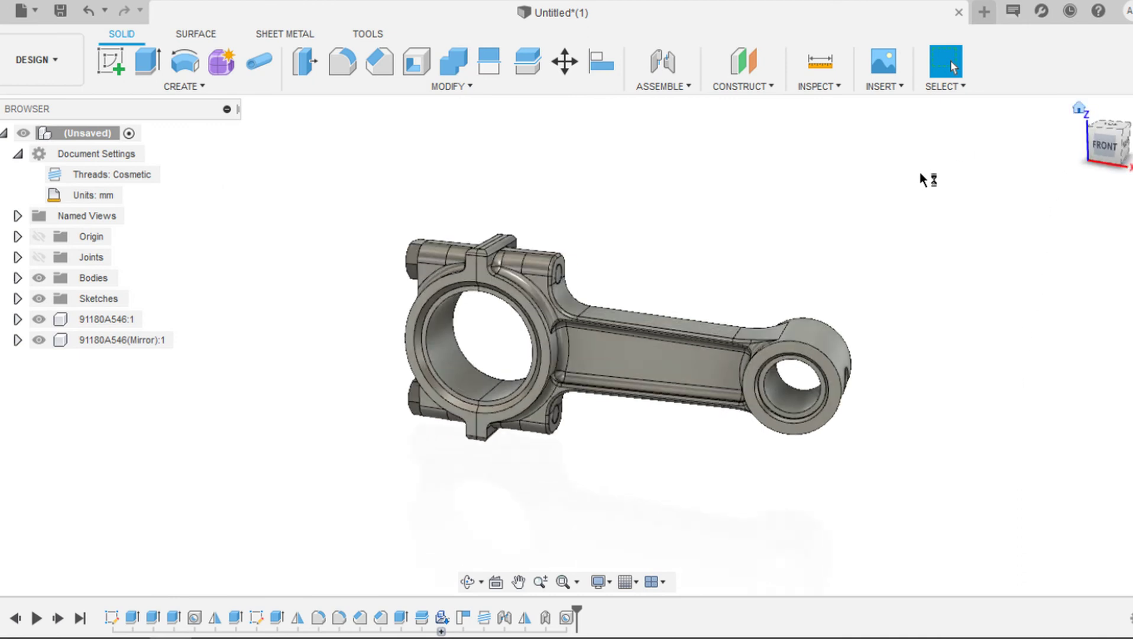